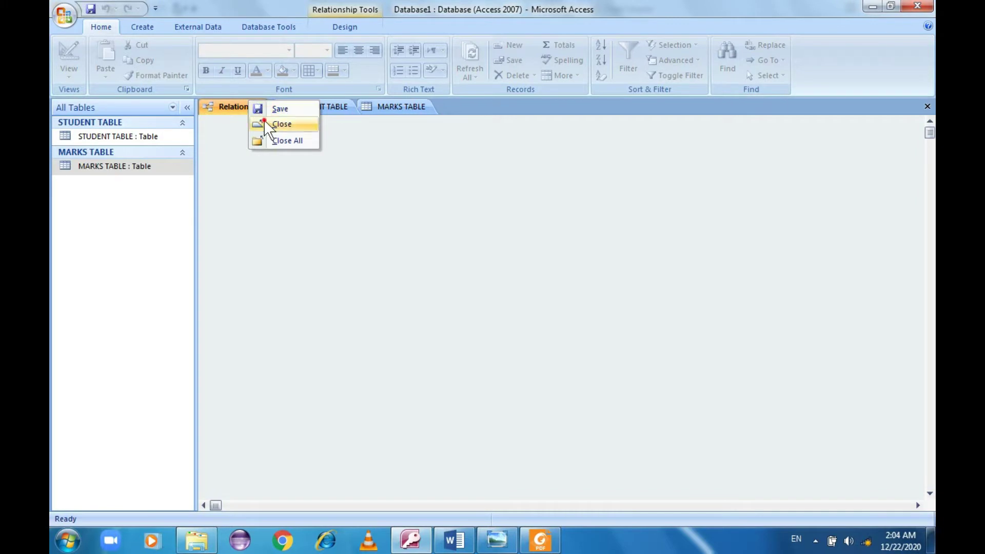
# - Close the Relationships window and bring the STUDENT TABLE datasheet to the front
pyautogui.click(272, 125)
pyautogui.click(492, 306)
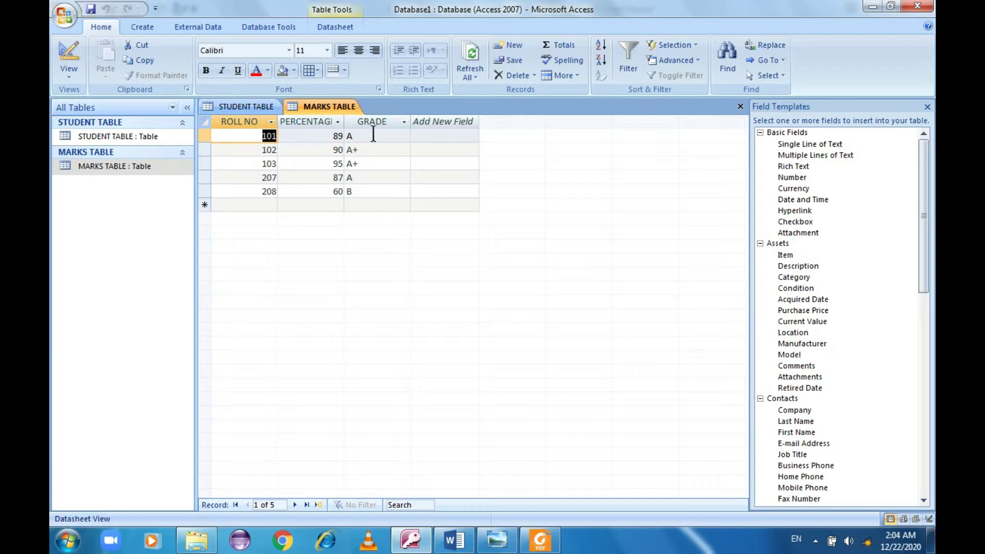
pyautogui.click(225, 104)
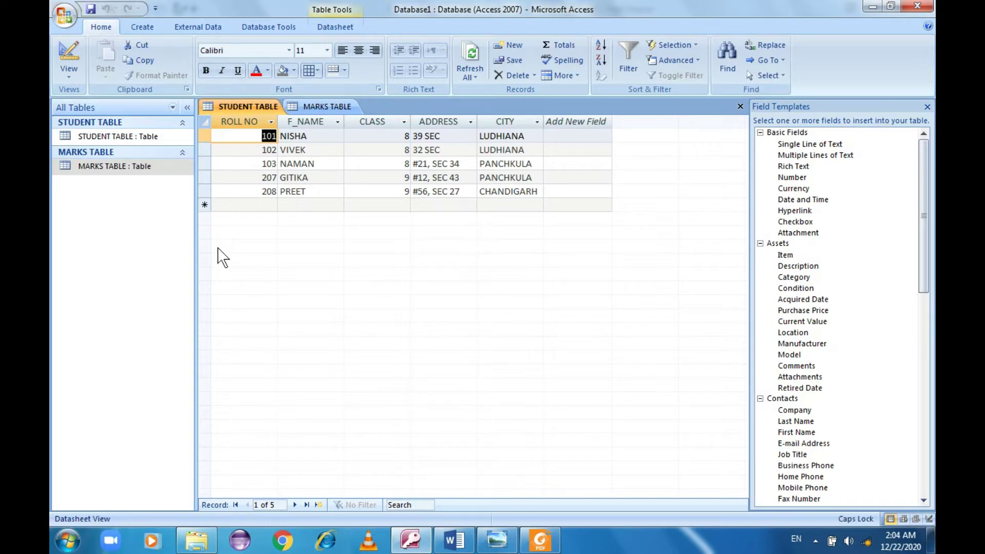
# - Switch to the textbook PDF in Foxit Reader and review the instructions on opening Relationships and adding tables through Show Table
pyautogui.hotkey('alt', 'Tab')
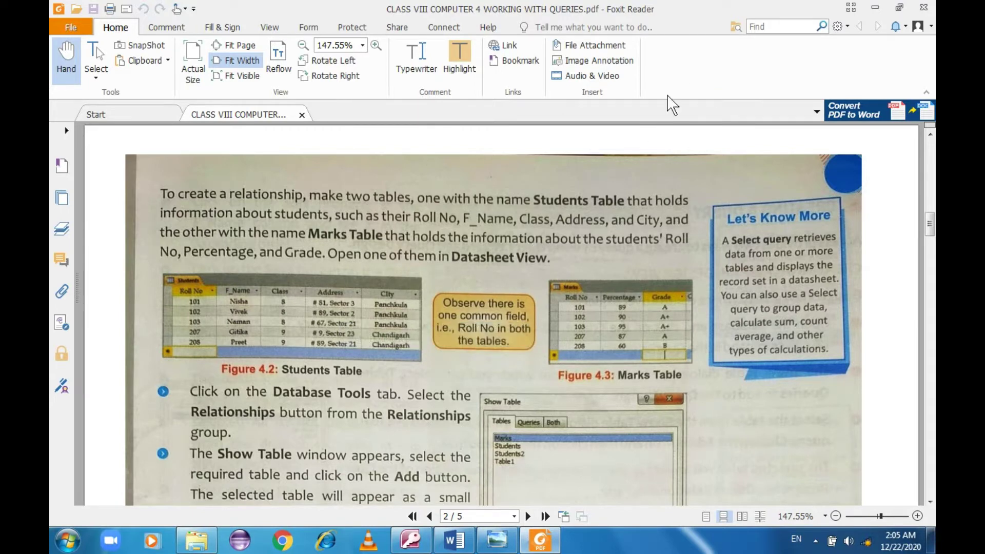
pyautogui.click(930, 501)
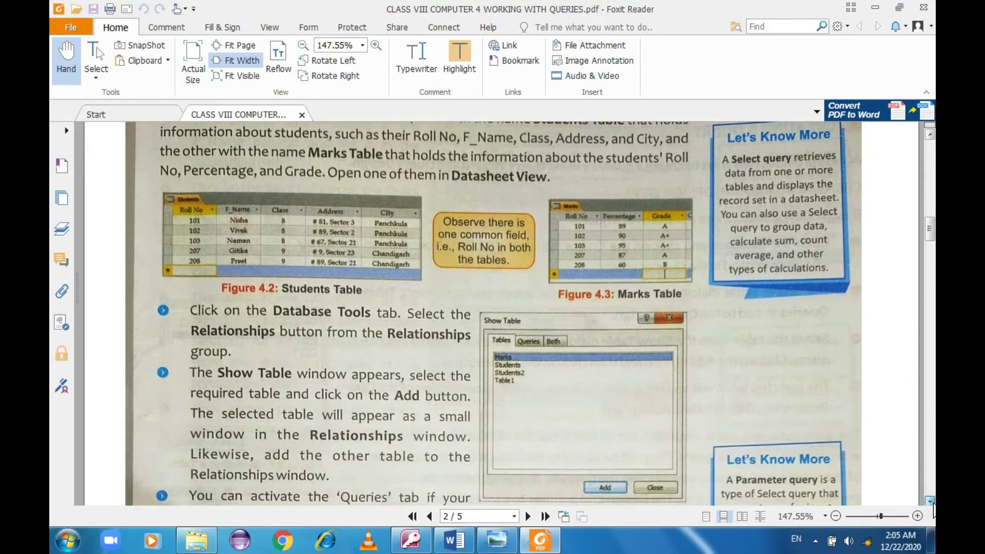
pyautogui.click(930, 501)
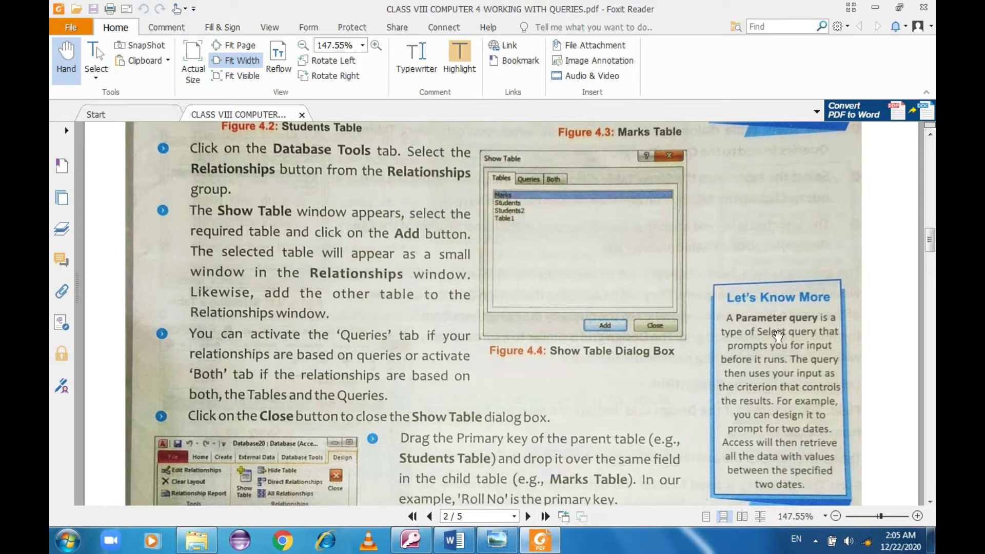
# - Switch back to Microsoft Access and open the Relationships window
pyautogui.hotkey('alt', 'Tab')
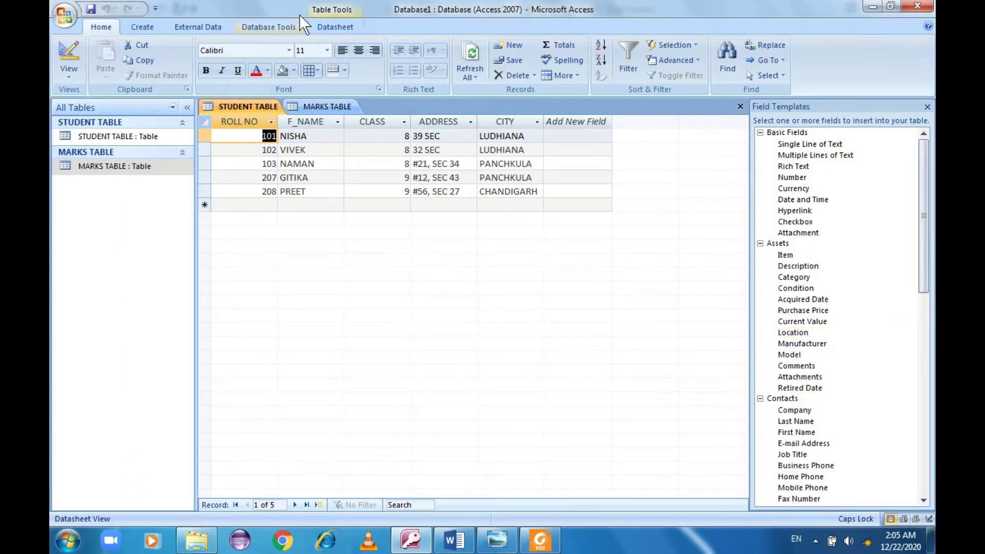
pyautogui.click(280, 28)
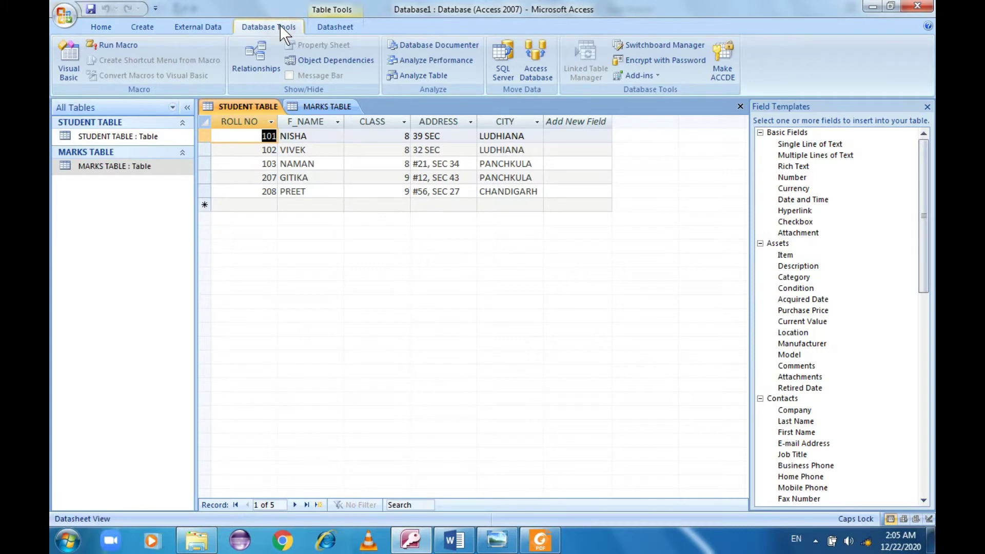
pyautogui.click(255, 62)
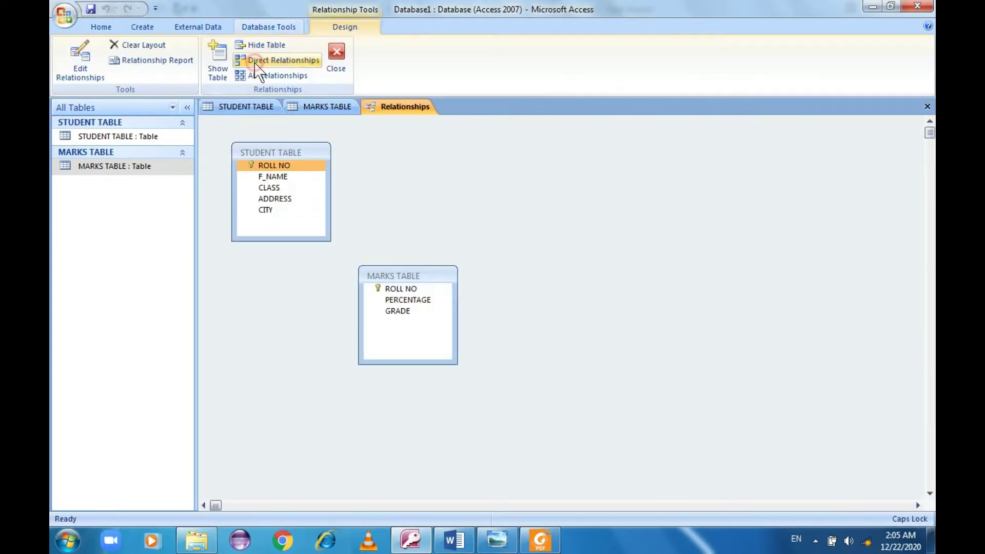
# - Remove MARKS TABLE and STUDENT TABLE from the relationships layout
pyautogui.rightClick(407, 283)
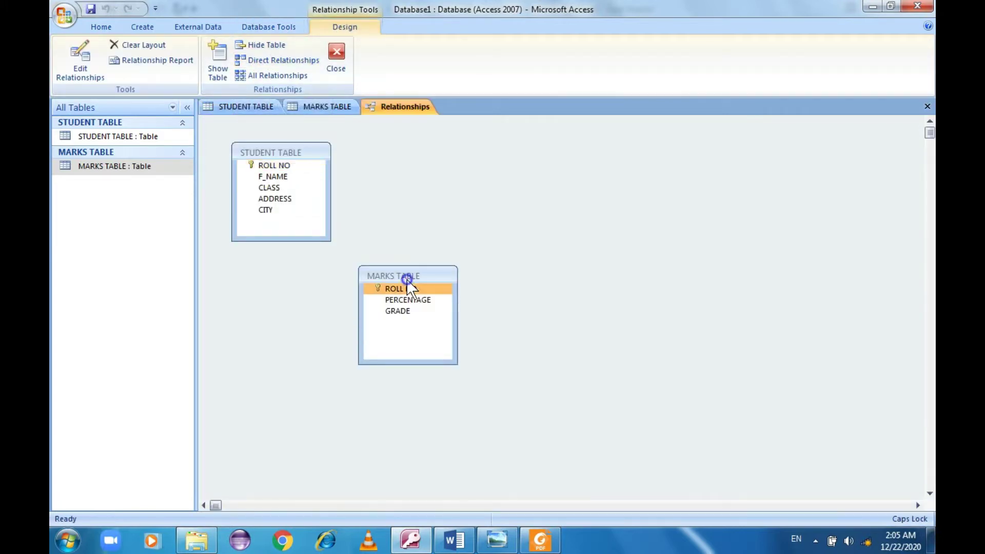
pyautogui.click(409, 287)
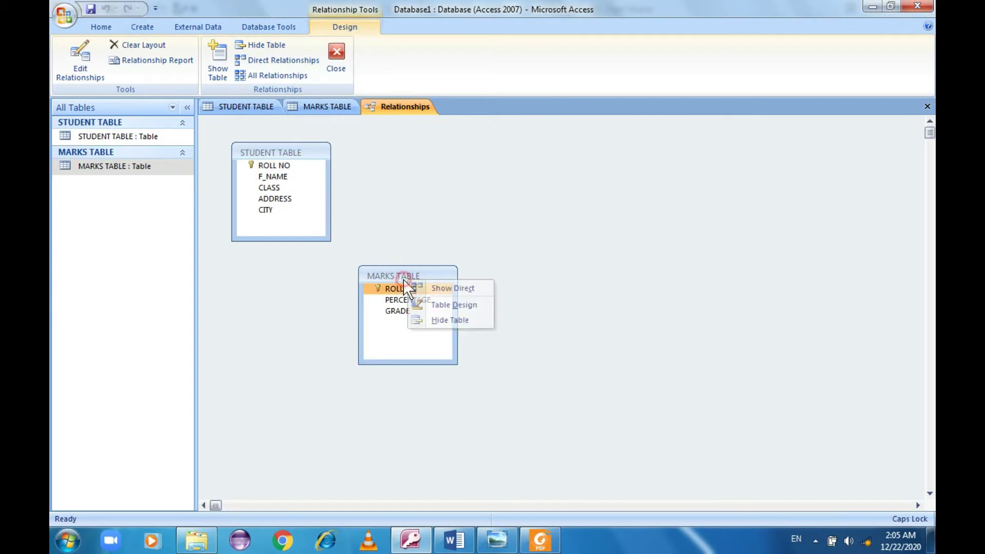
pyautogui.press('Delete')
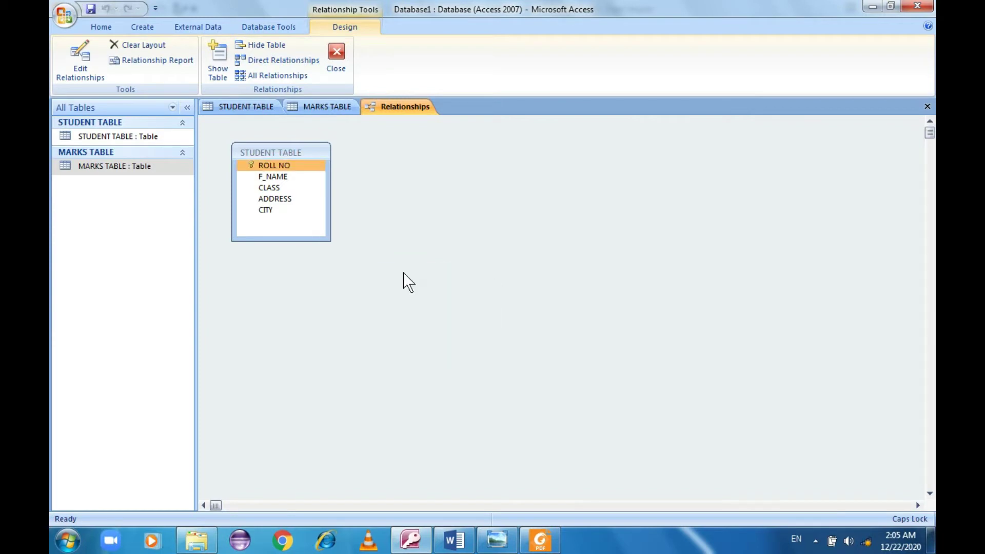
pyautogui.click(270, 149)
pyautogui.press('Delete')
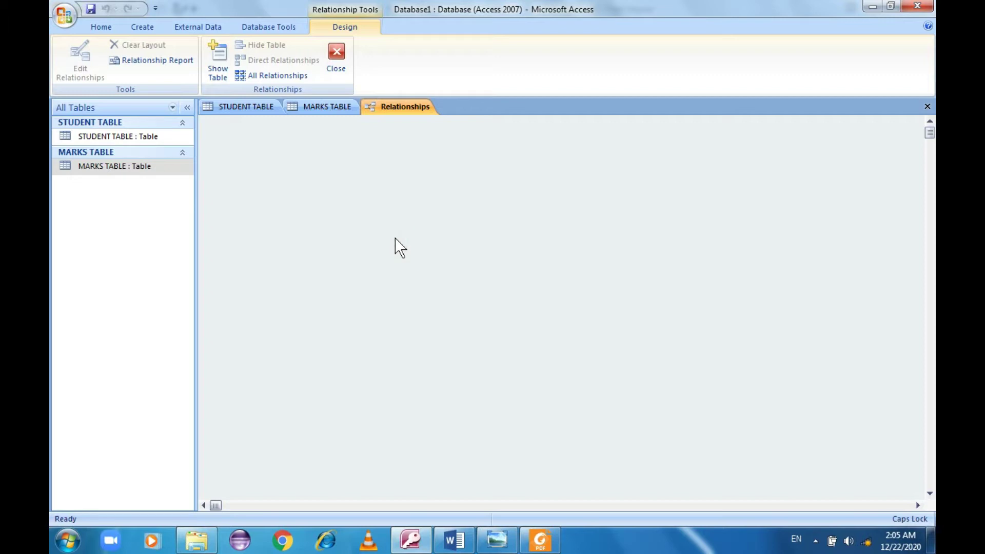
# - Add MARKS TABLE and STUDENT TABLE to the relationships layout through Show Table, and close the dialog
pyautogui.click(226, 71)
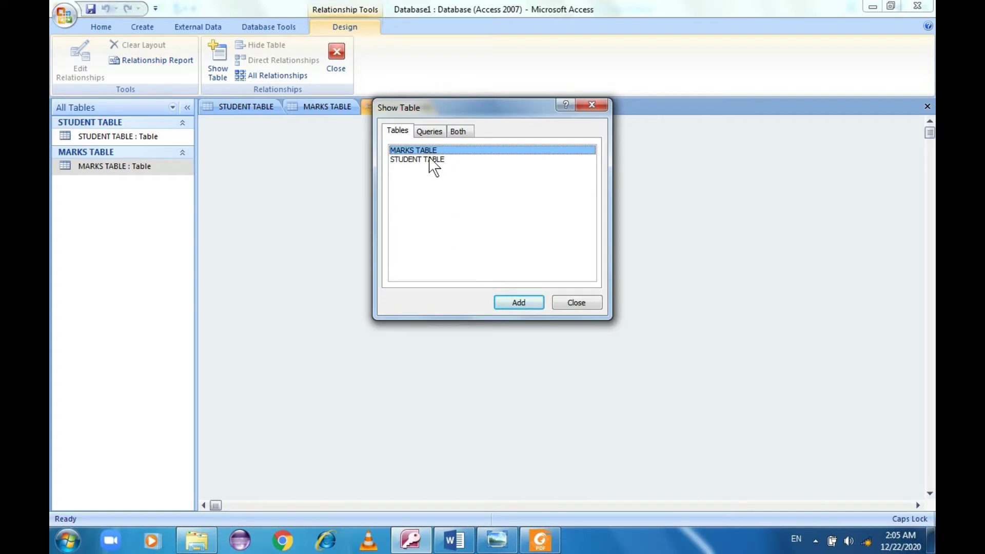
pyautogui.click(505, 303)
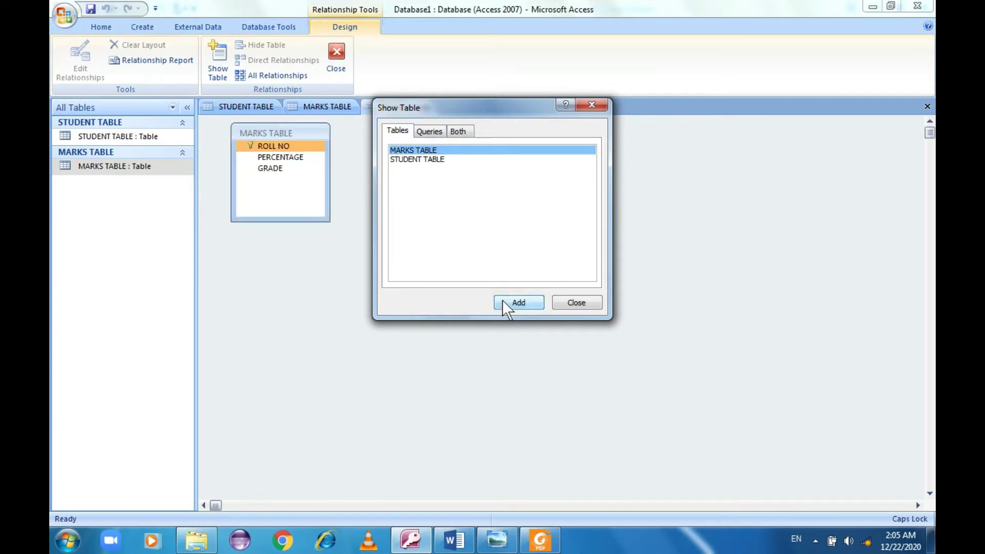
pyautogui.doubleClick(441, 160)
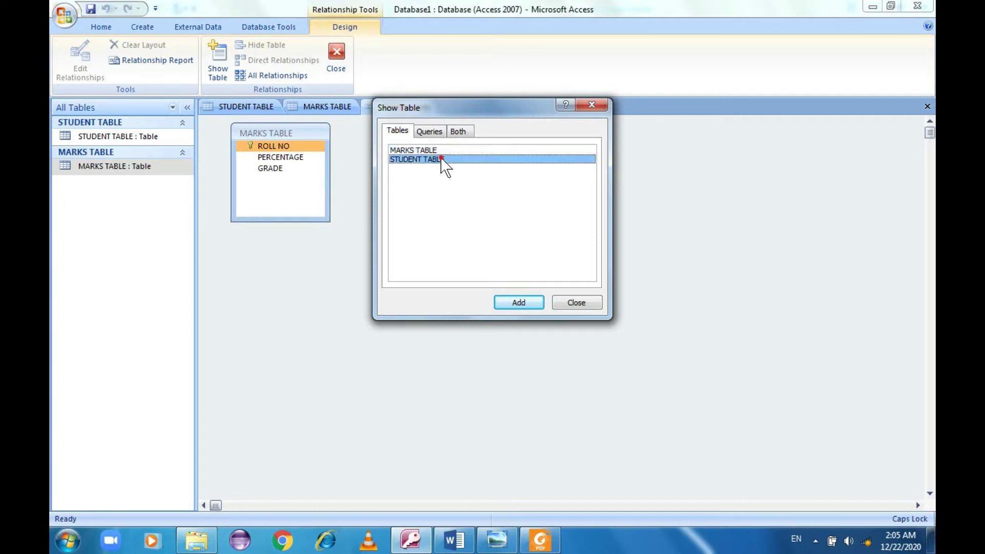
pyautogui.click(591, 105)
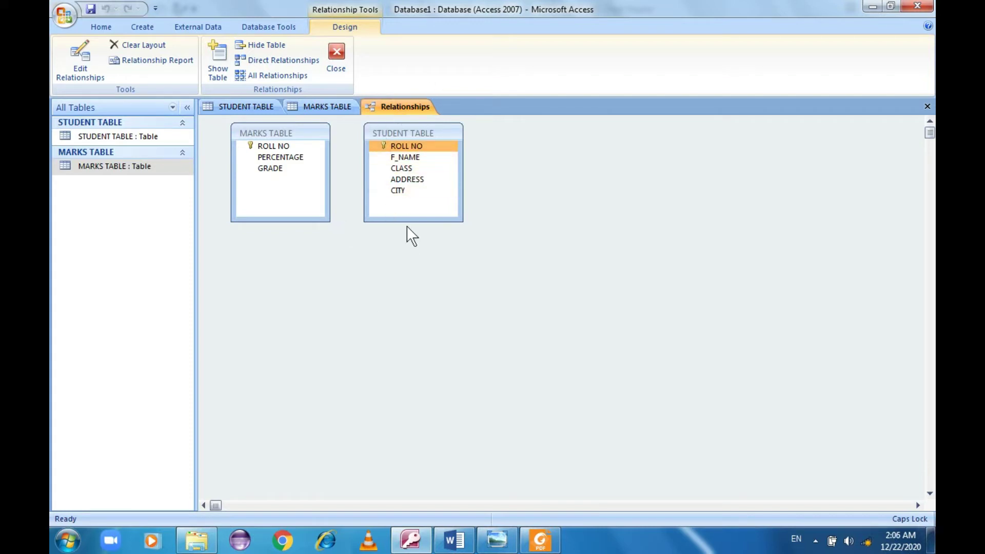
# - Rearrange the layout so STUDENT TABLE sits at the upper left and MARKS TABLE diagonally below and to its right
pyautogui.moveTo(327, 128); pyautogui.dragTo(592, 152)
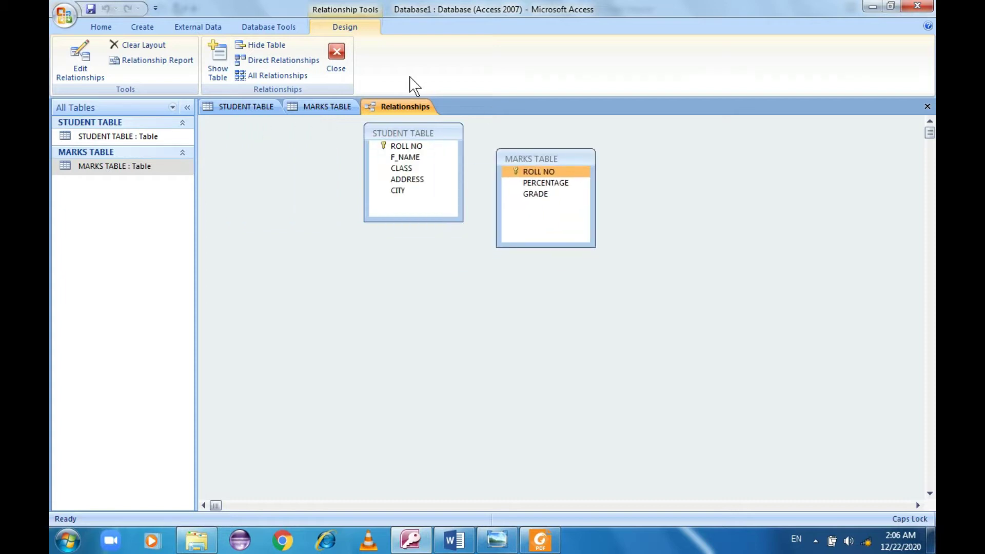
pyautogui.moveTo(406, 135); pyautogui.dragTo(261, 145)
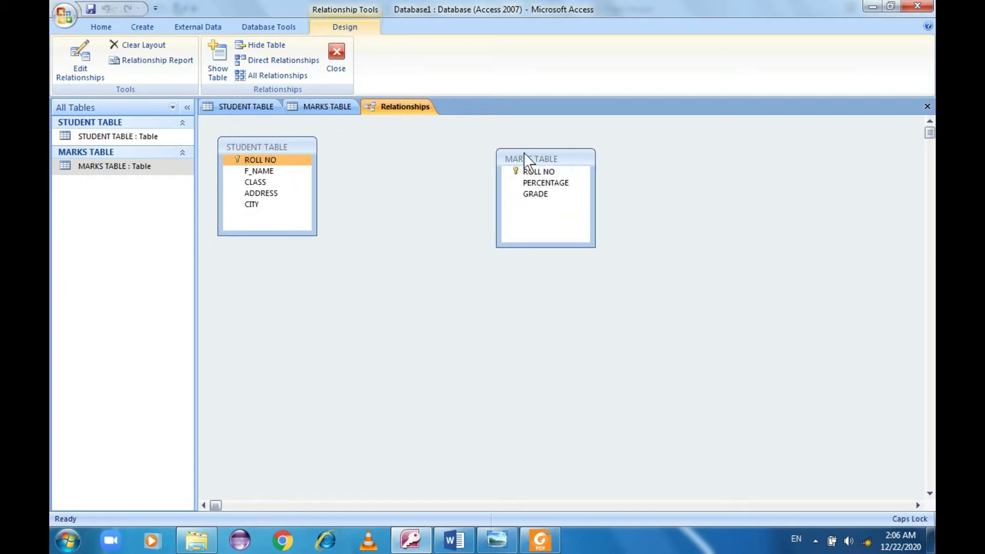
pyautogui.moveTo(530, 156); pyautogui.dragTo(383, 267)
pyautogui.click(432, 256)
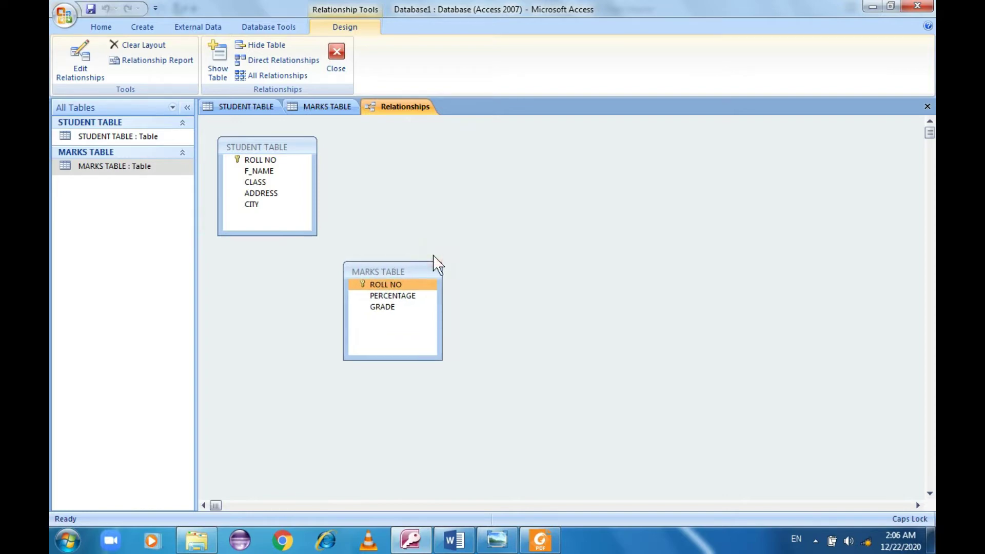
# - Switch to the textbook PDF in Foxit Reader and read the instructions on creating a relationship from the parent table's primary key
pyautogui.hotkey('alt', 'Tab')
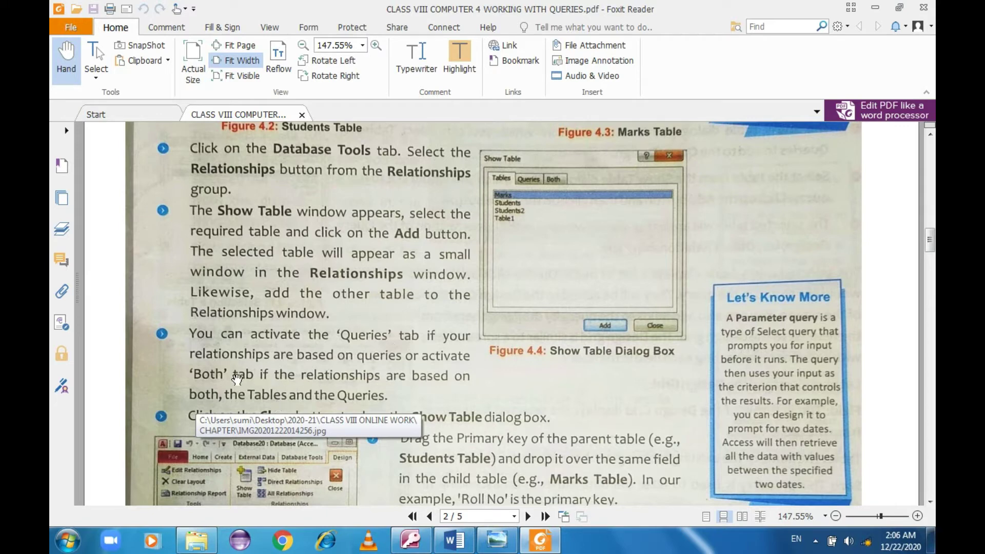
pyautogui.click(137, 246)
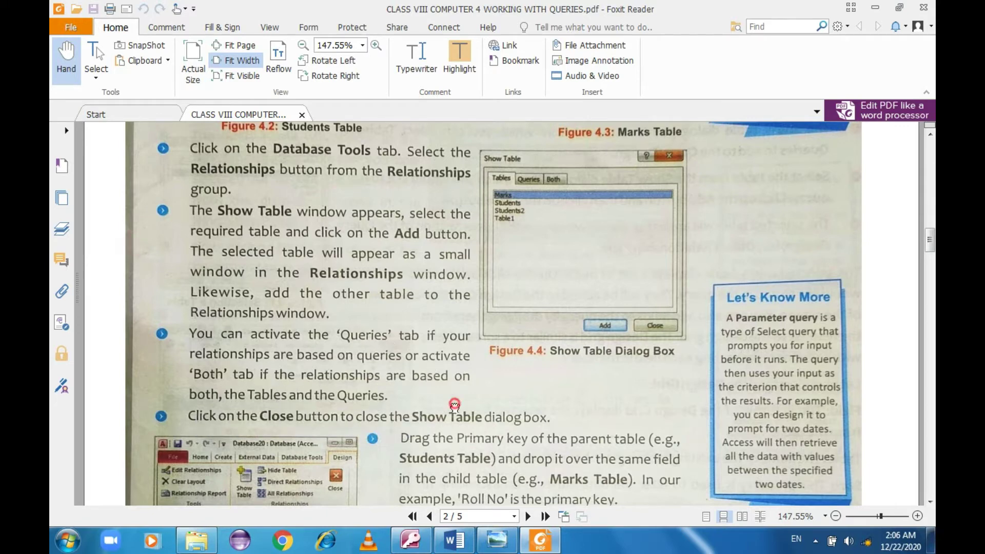
pyautogui.moveTo(455, 406); pyautogui.dragTo(456, 273)
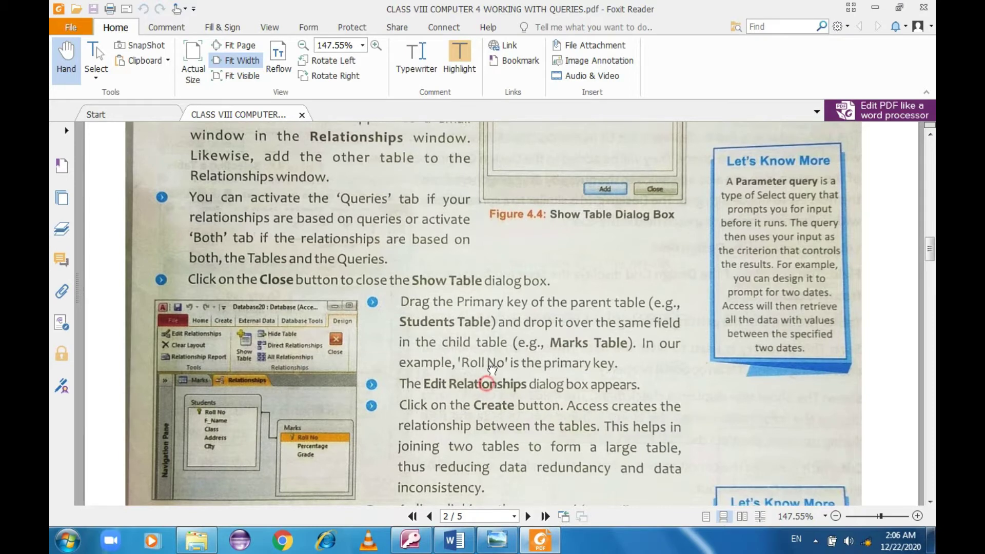
pyautogui.scroll(-3, 487, 382)
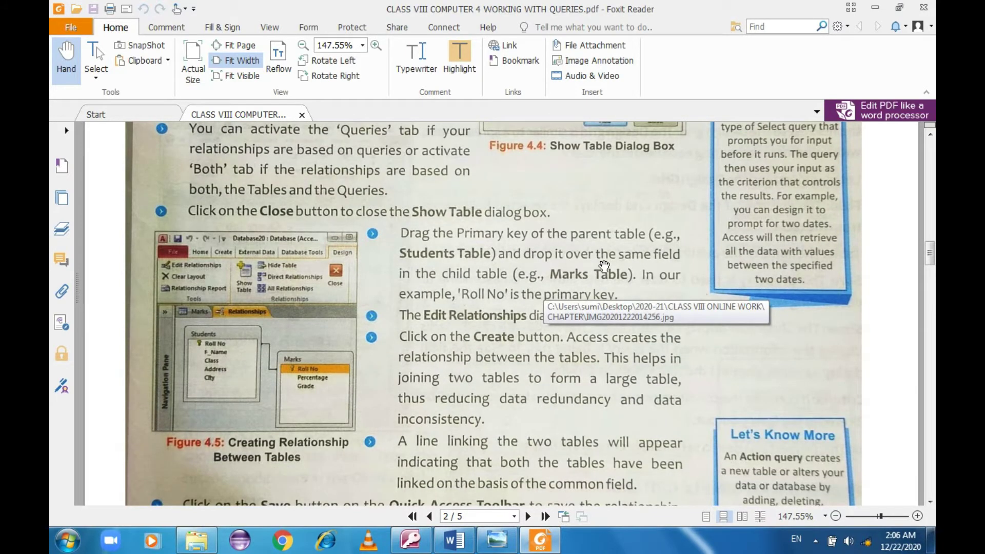
# - Switch back to Microsoft Access and close the Windows color scheme prompt without choosing an option
pyautogui.hotkey('alt', 'Tab')
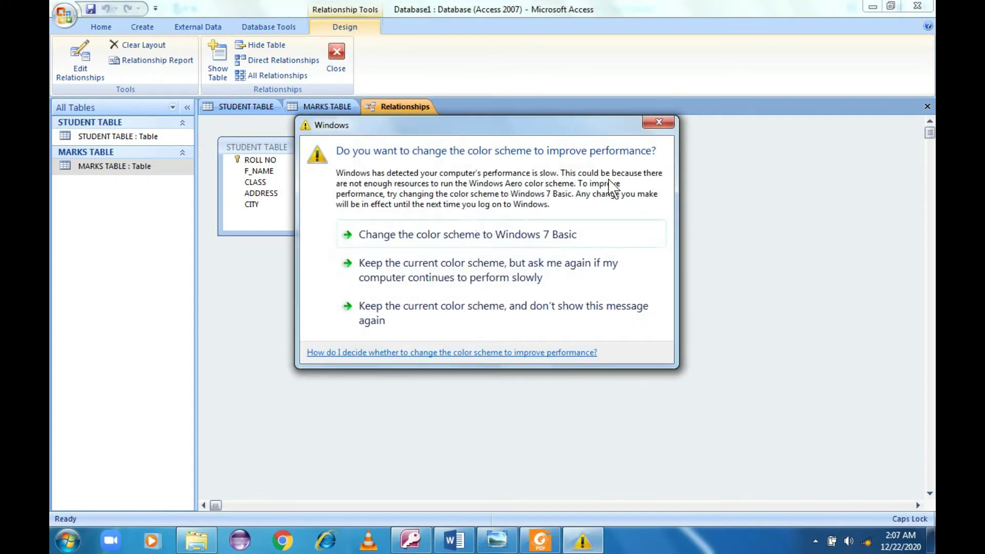
pyautogui.click(658, 123)
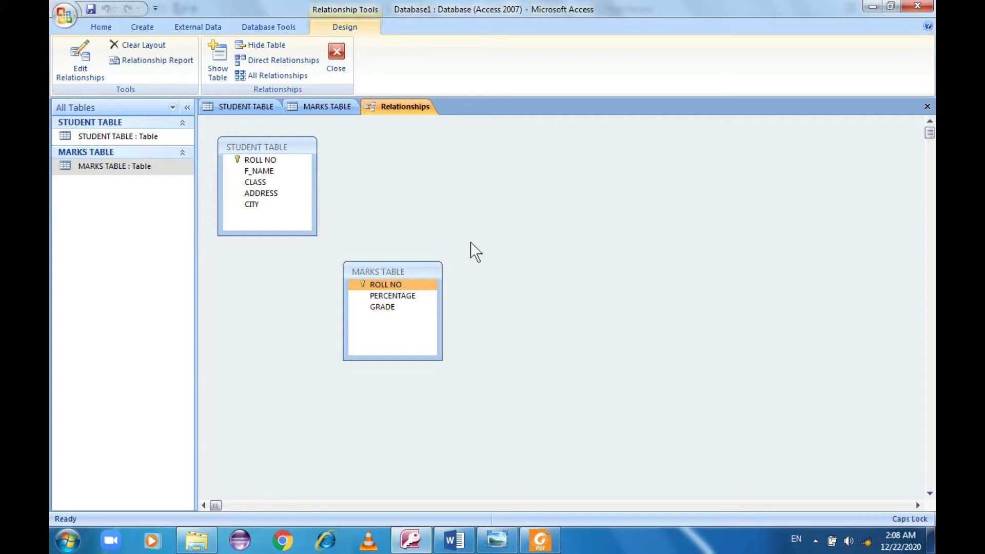
# - Return to the textbook PDF in Foxit Reader and reread how to link the Roll No fields of both tables
pyautogui.hotkey('alt', 'Tab')
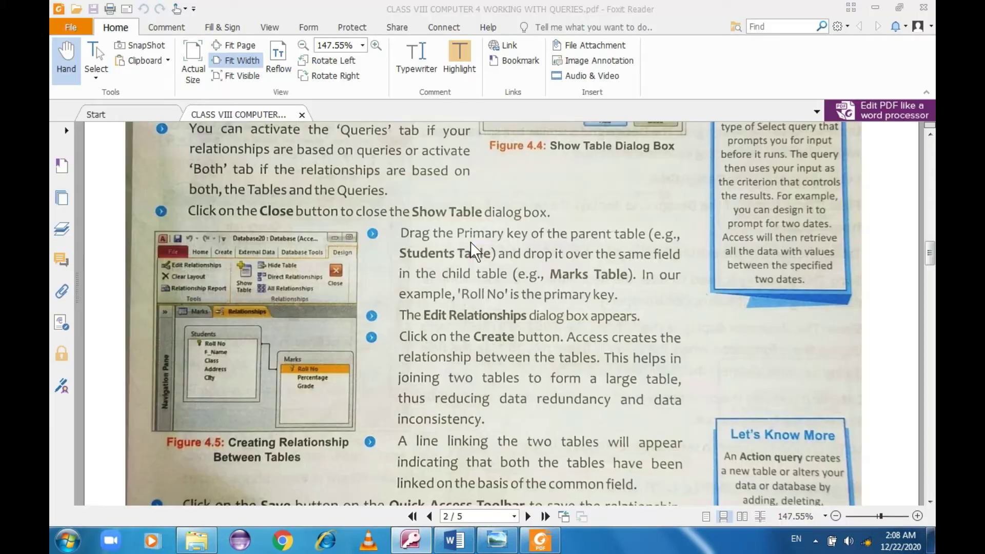
pyautogui.rightClick(609, 302)
pyautogui.click(608, 300)
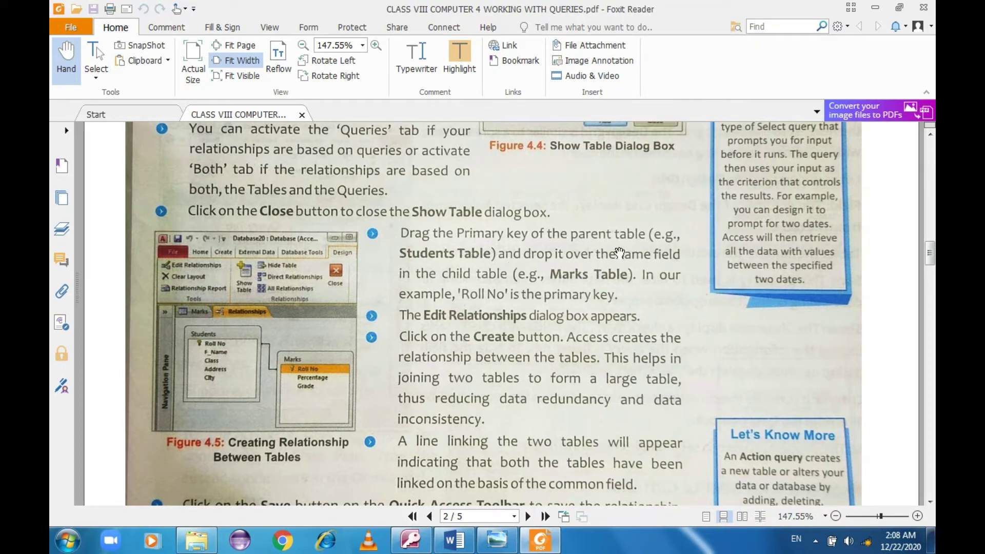
# - Switch back to Microsoft Access and create a relationship from ROLL NO in STUDENT TABLE to ROLL NO in MARKS TABLE
pyautogui.hotkey('alt', 'Tab')
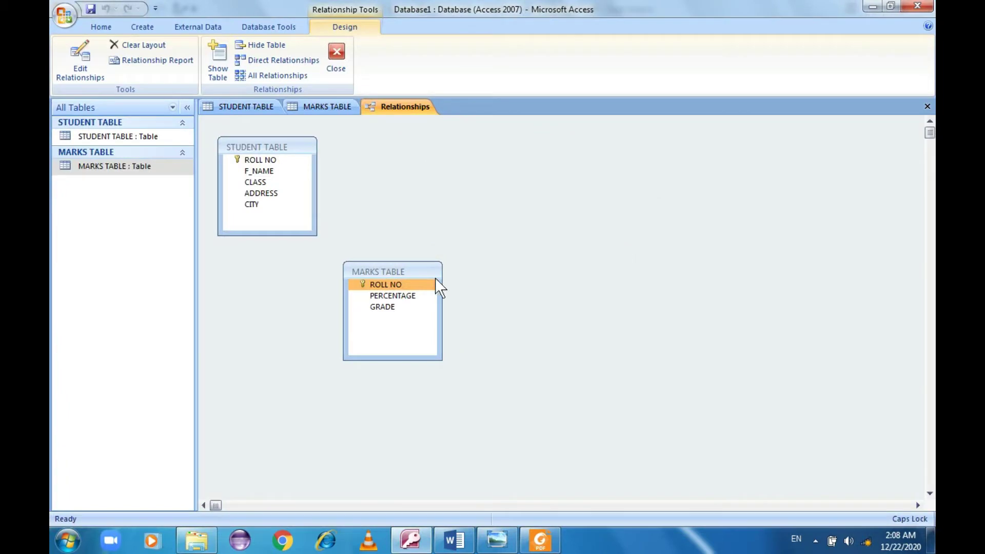
pyautogui.click(265, 160)
pyautogui.moveTo(265, 160); pyautogui.dragTo(394, 287)
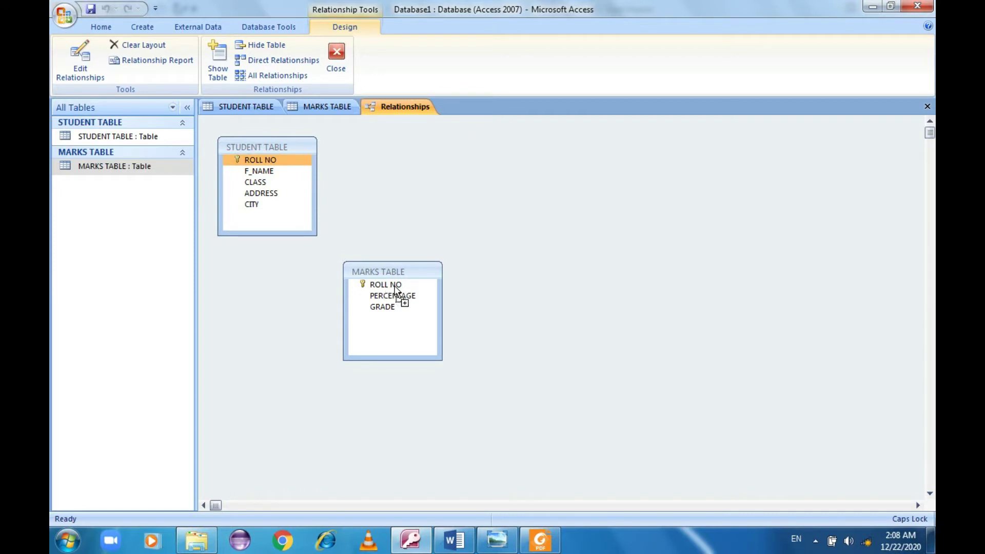
pyautogui.moveTo(395, 289); pyautogui.dragTo(396, 290)
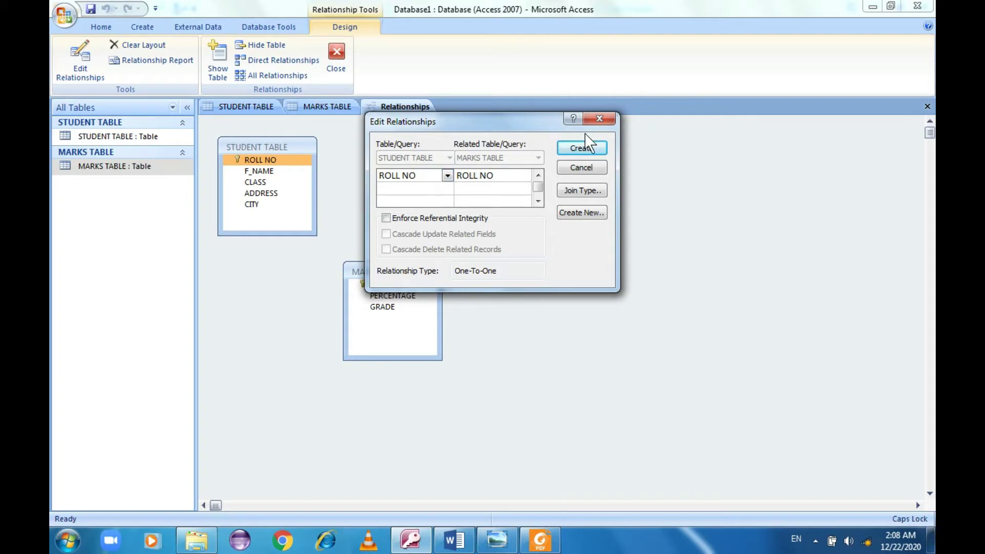
pyautogui.click(581, 149)
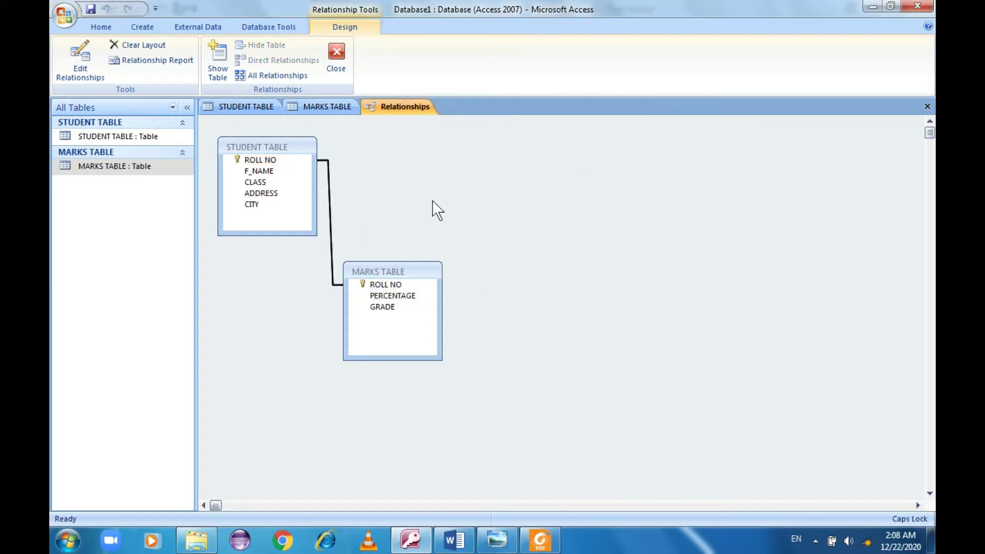
# - Check the line linking the two tables and move MARKS TABLE slightly lower in the layout
pyautogui.click(329, 191)
pyautogui.click(378, 184)
pyautogui.moveTo(373, 266); pyautogui.dragTo(371, 306)
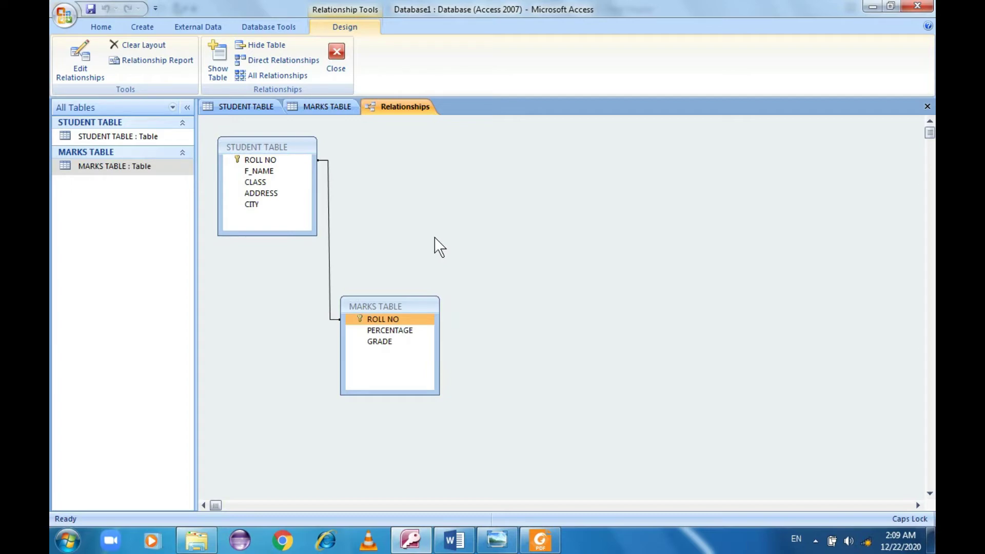
# - Switch to the textbook PDF in Foxit Reader and read the instructions on saving the relationship and viewing linked records
pyautogui.hotkey('alt', 'Tab')
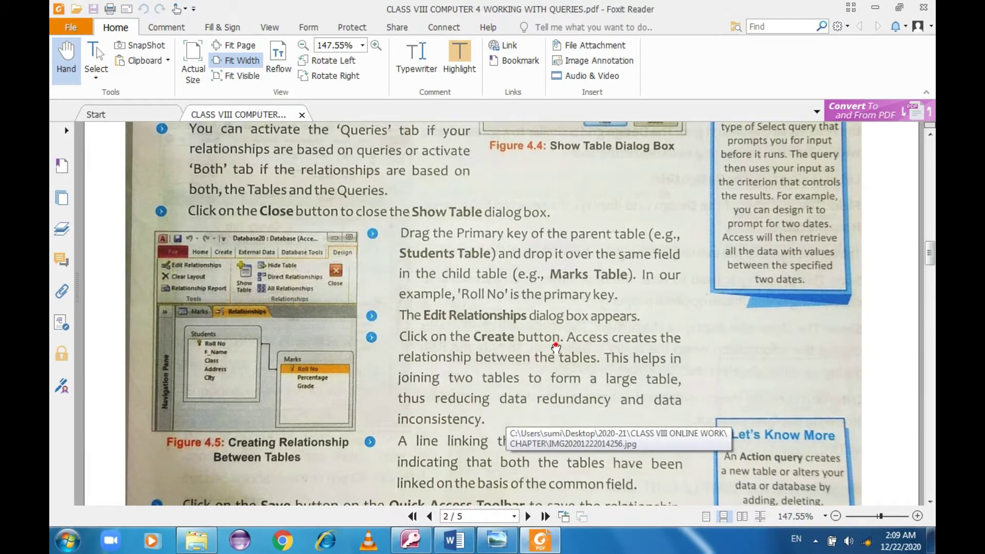
pyautogui.scroll(-3, 554, 344)
pyautogui.scroll(-1, 500, 397)
pyautogui.scroll(-3, 517, 309)
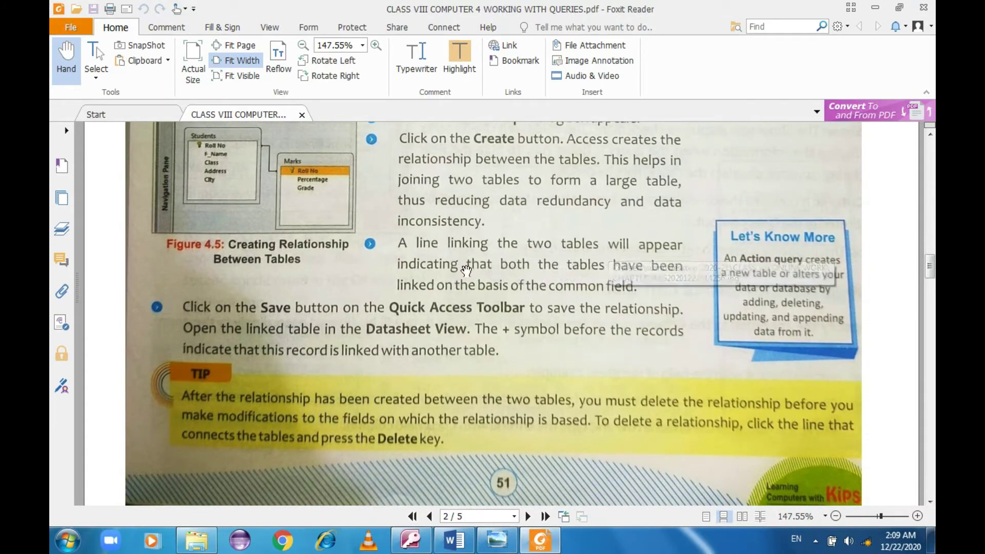
pyautogui.scroll(-3, 469, 241)
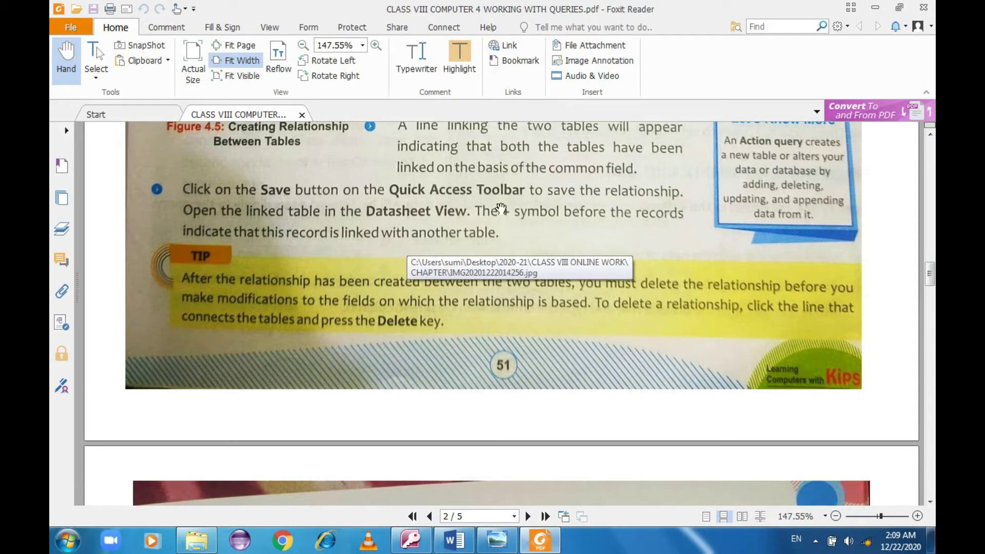
# - Switch back to Microsoft Access and close the open STUDENT TABLE and MARKS TABLE datasheets
pyautogui.hotkey('alt', 'Tab')
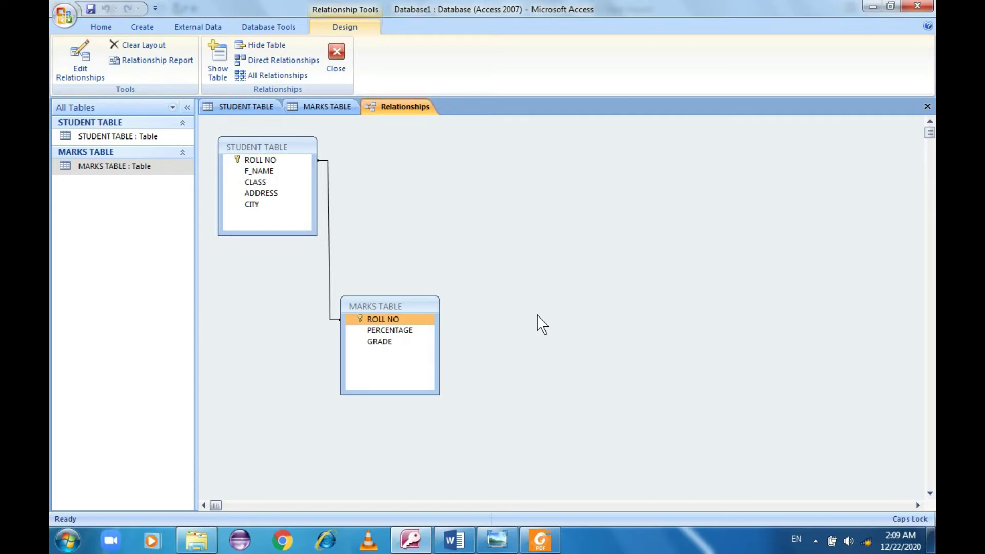
pyautogui.click(258, 107)
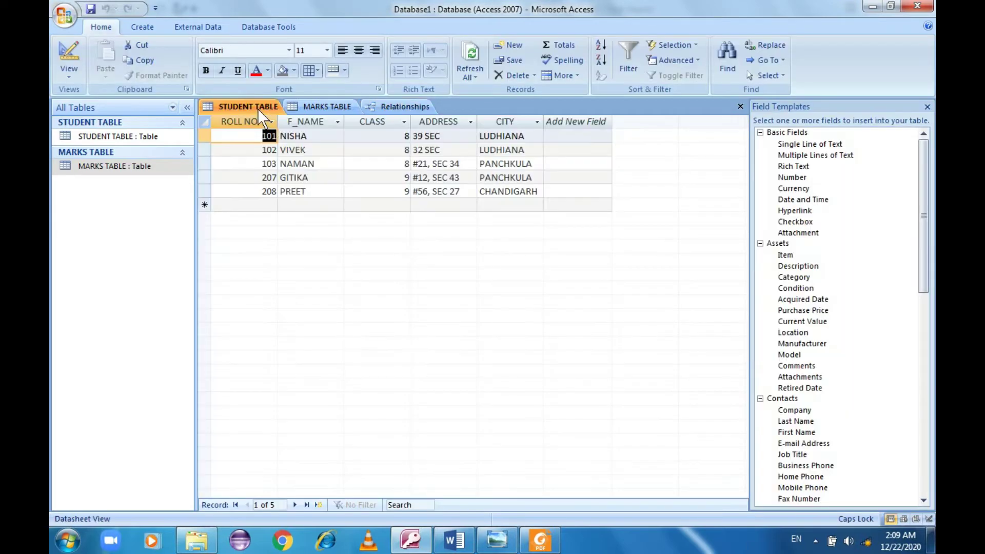
pyautogui.rightClick(257, 108)
pyautogui.click(292, 131)
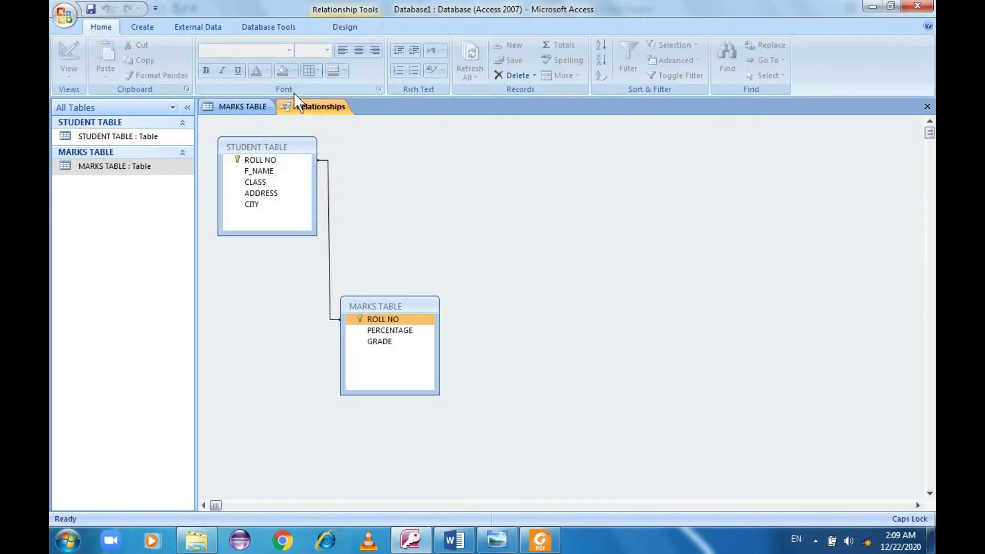
pyautogui.click(258, 105)
pyautogui.rightClick(258, 106)
pyautogui.click(271, 122)
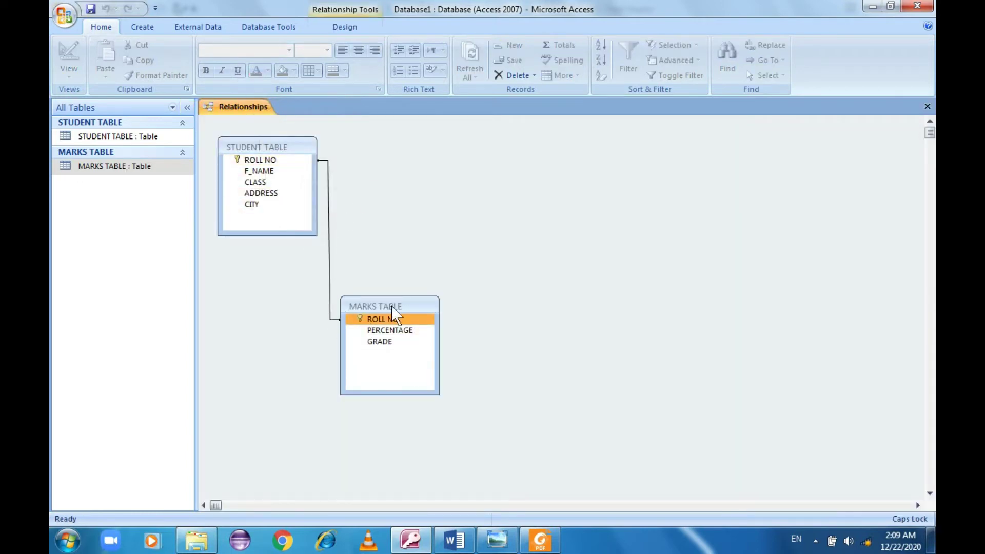
# - Reopen STUDENT TABLE in Datasheet View and expand the first record to show its linked marks
pyautogui.click(363, 320)
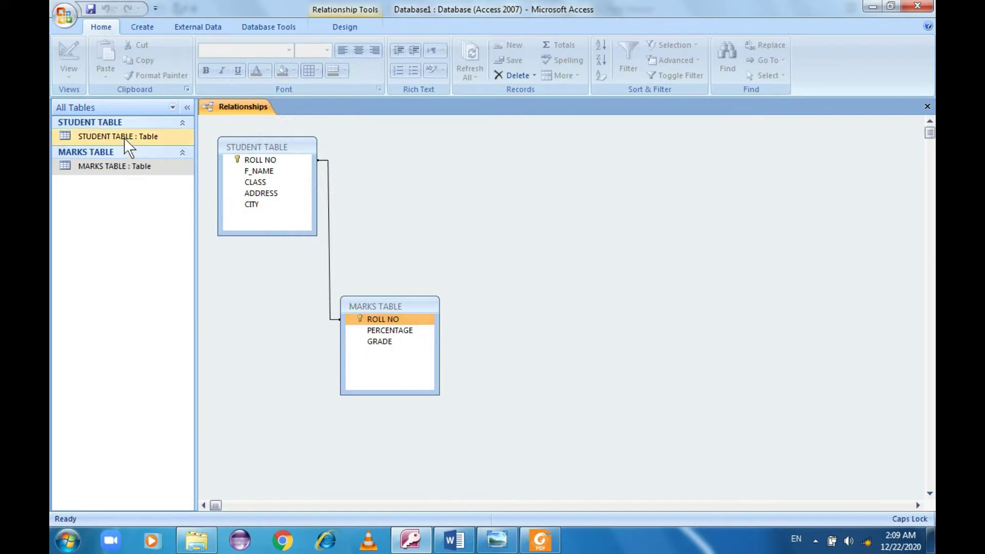
pyautogui.click(298, 205)
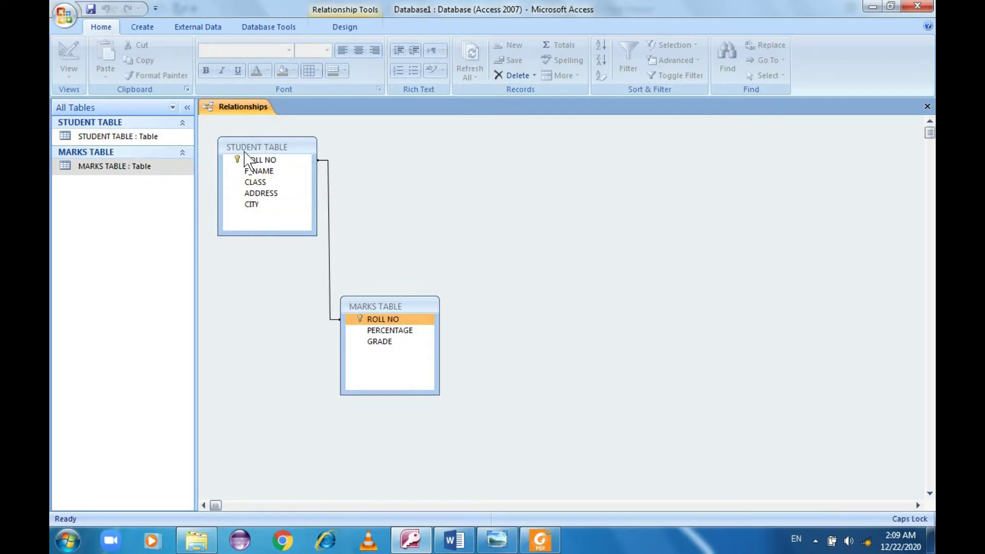
pyautogui.click(140, 136)
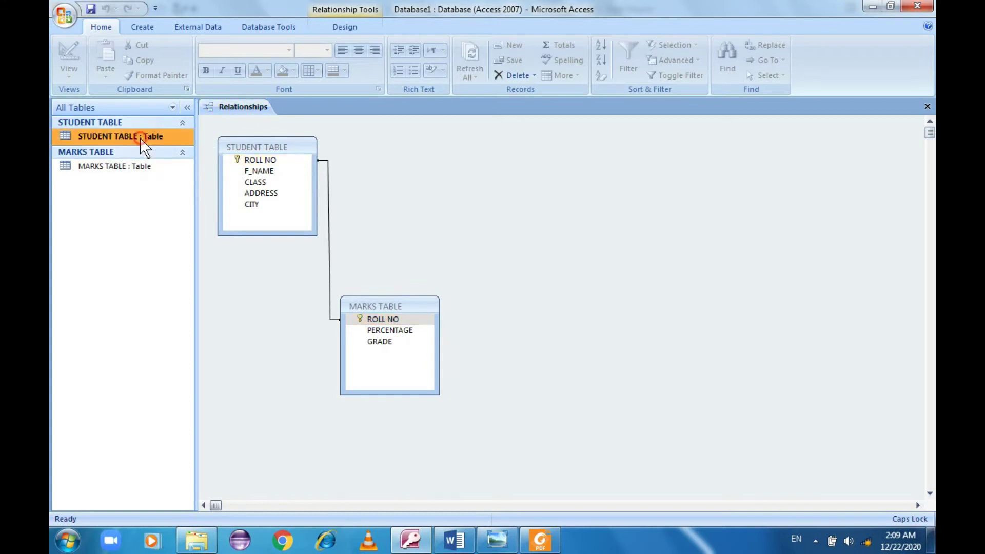
pyautogui.doubleClick(141, 137)
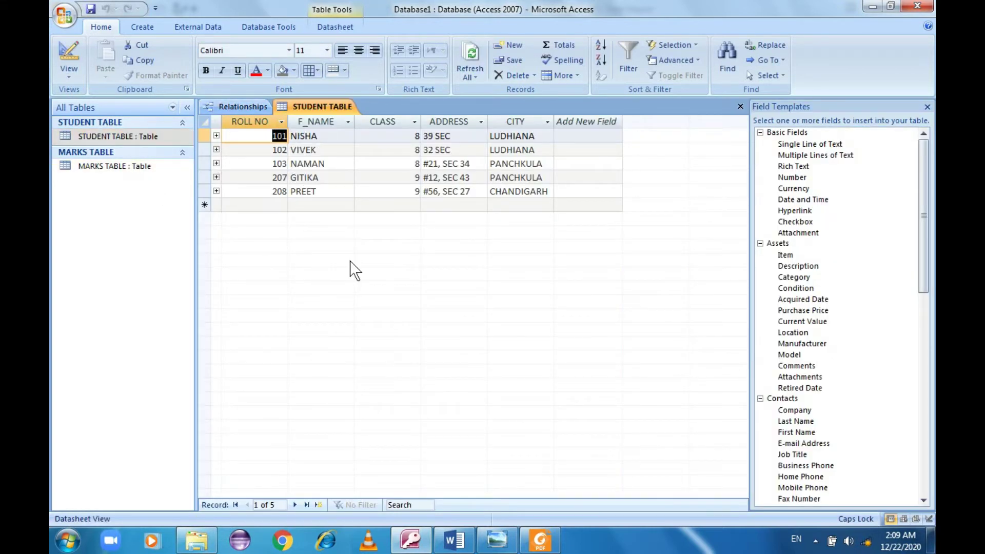
pyautogui.click(216, 136)
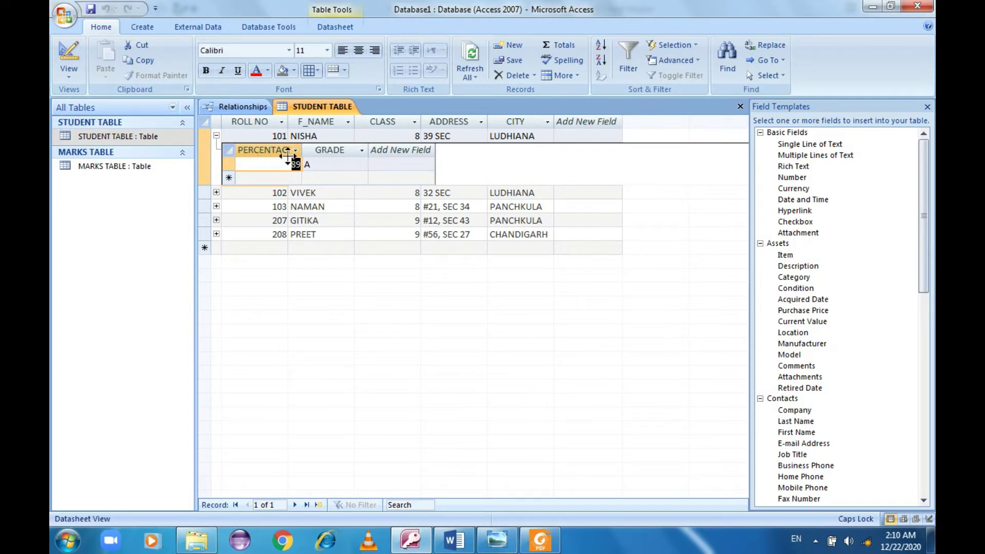
# - Open MARKS TABLE and compare its first record with the linked marks under the first record of STUDENT TABLE
pyautogui.doubleClick(131, 171)
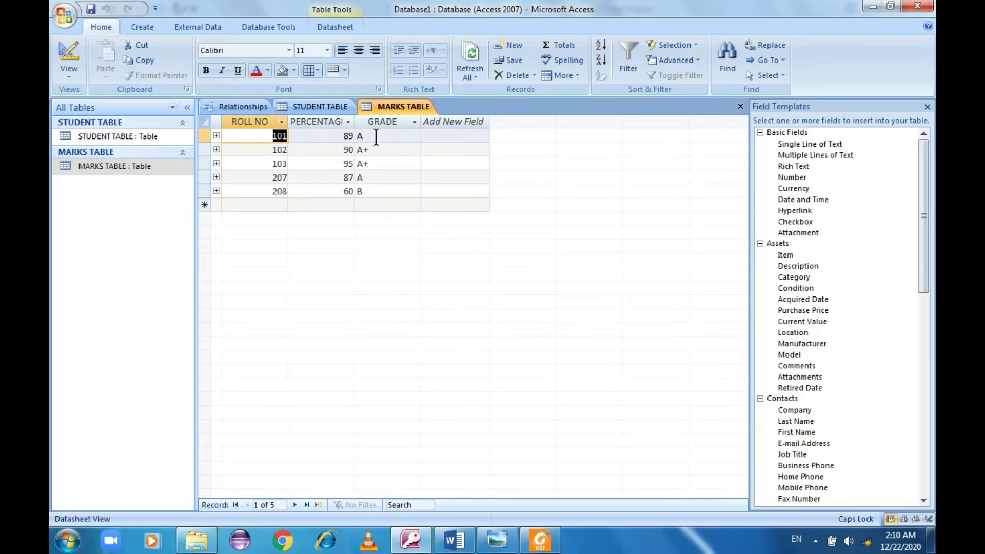
pyautogui.click(323, 107)
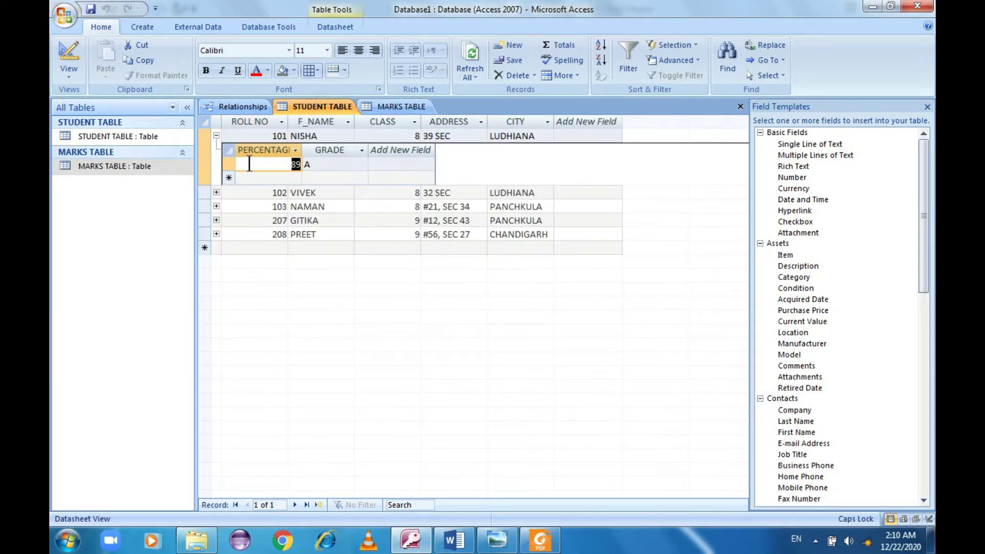
pyautogui.click(216, 135)
pyautogui.click(216, 136)
# - Switch to the textbook PDF in Foxit Reader and read the tip on deleting a relationship before modifying its fields
pyautogui.hotkey('alt', 'Tab')
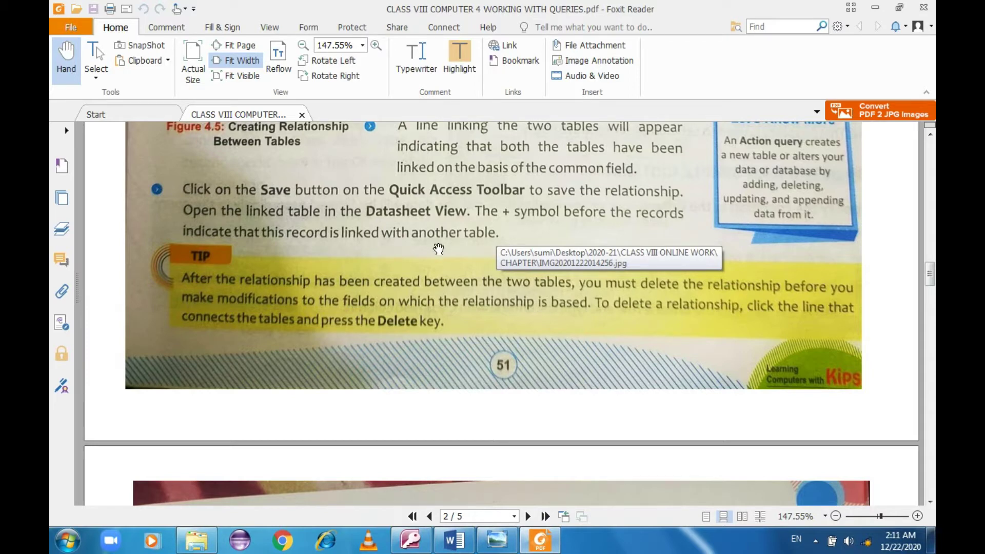
pyautogui.scroll(-1, 506, 258)
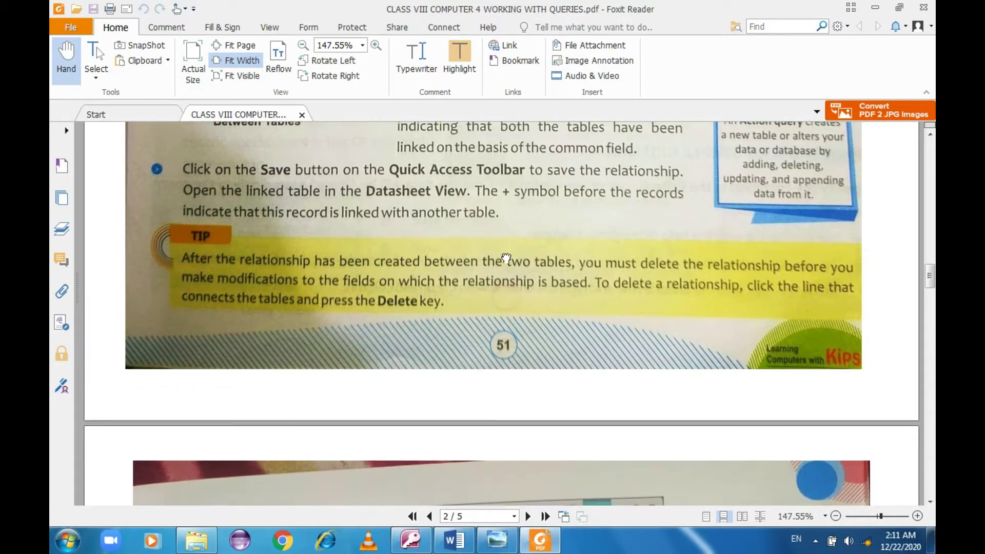
pyautogui.scroll(-1, 506, 258)
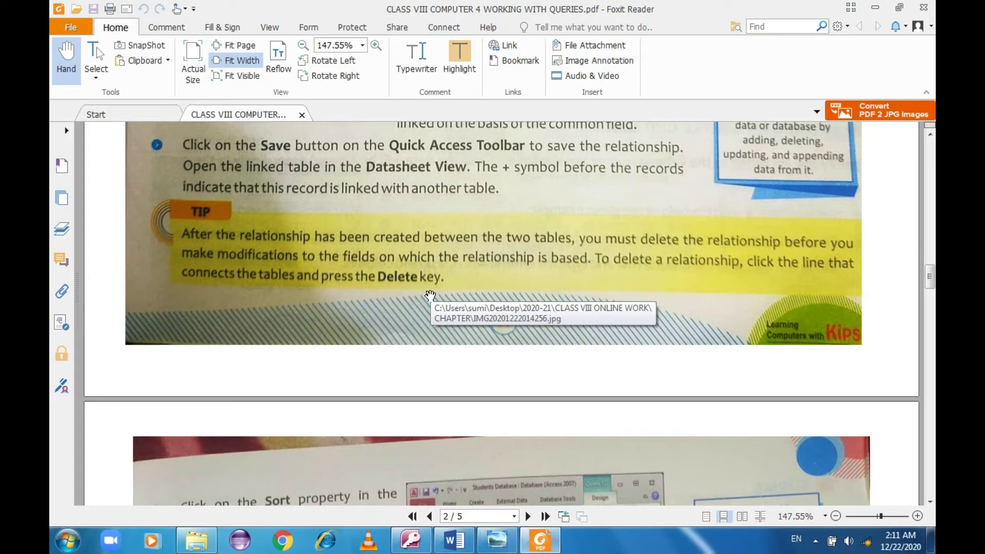
# - Switch back to Microsoft Access, collapse the first record's linked marks, and delete the relationship between STUDENT TABLE and MARKS TABLE
pyautogui.hotkey('alt', 'Tab')
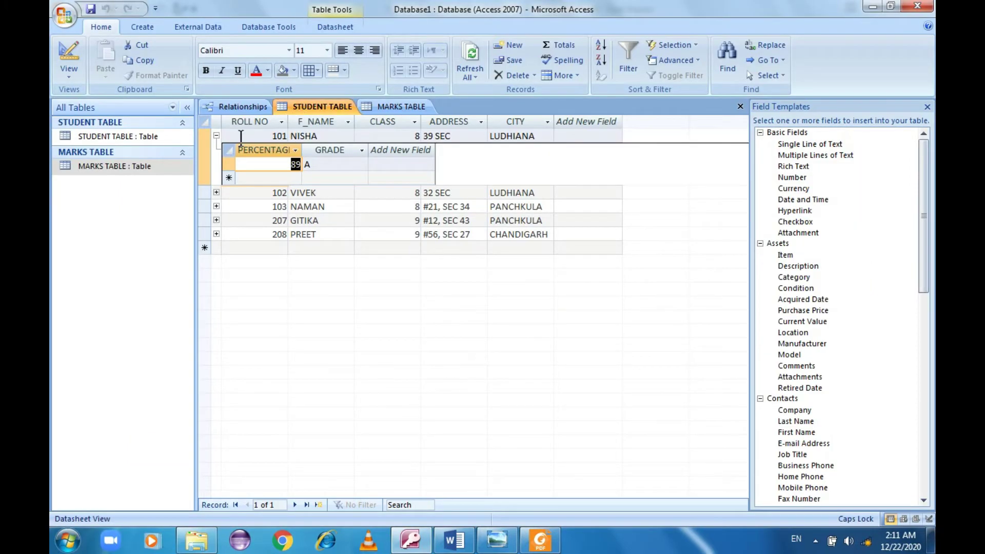
pyautogui.click(216, 135)
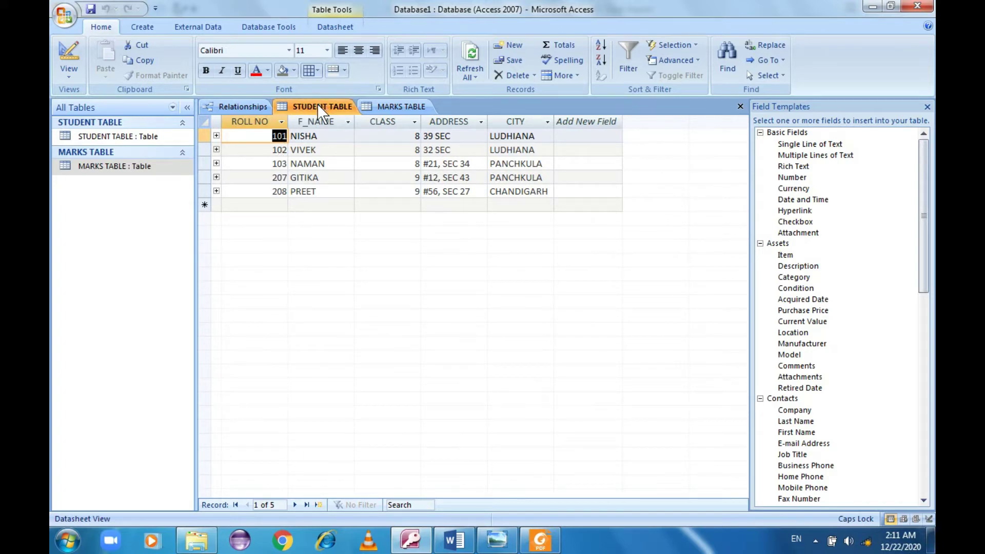
pyautogui.click(247, 107)
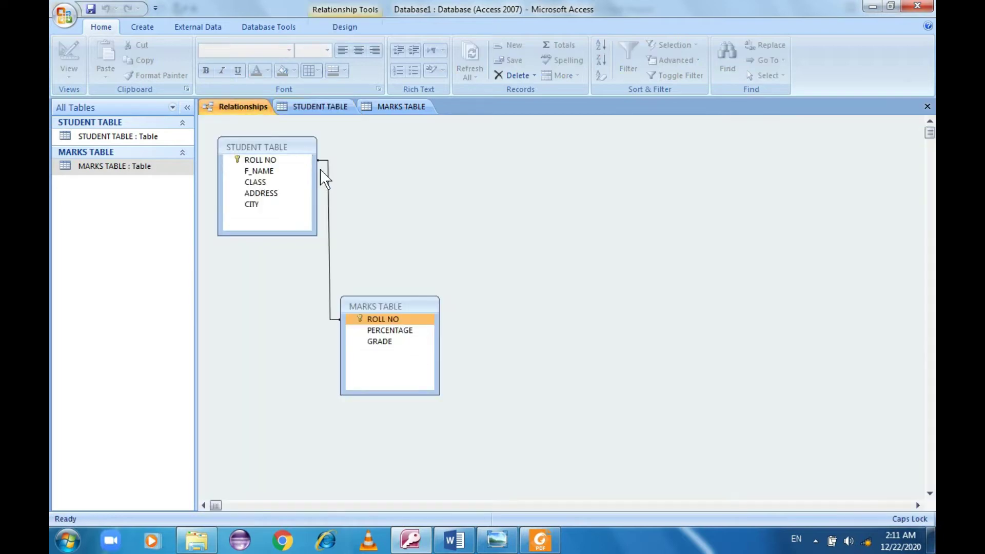
pyautogui.click(328, 183)
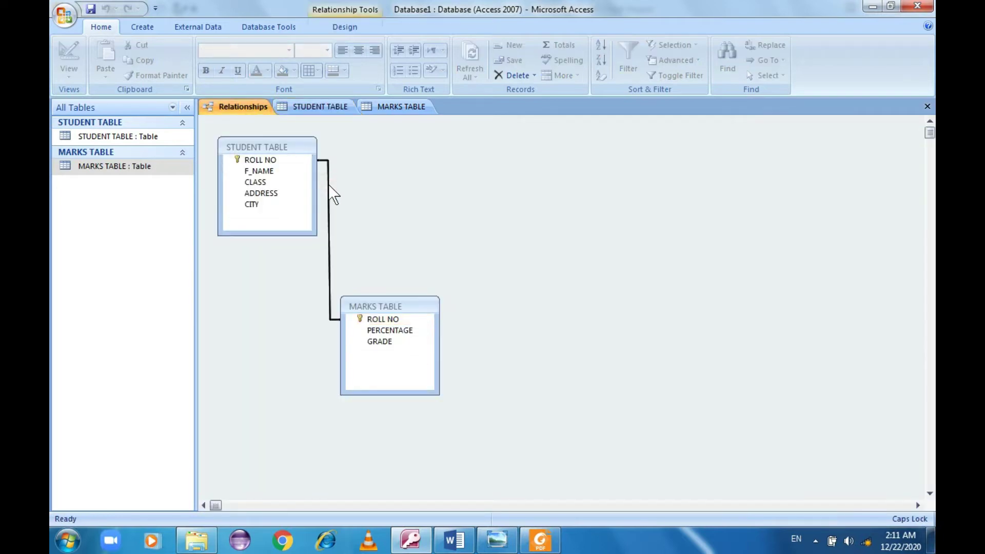
pyautogui.rightClick(328, 214)
pyautogui.click(346, 235)
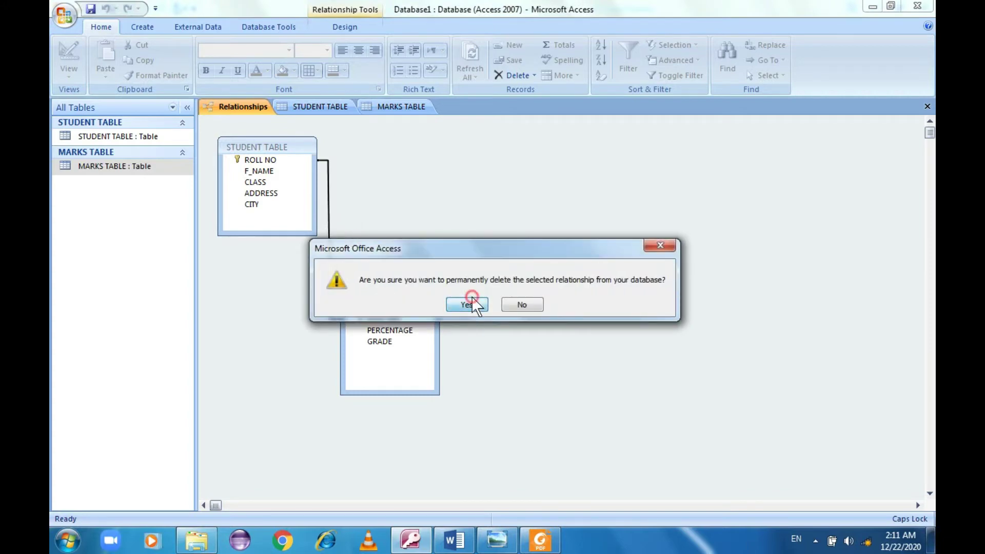
pyautogui.click(466, 305)
# - Close and reopen STUDENT TABLE to check its records for expand symbols, and return to the relationships layout
pyautogui.click(307, 105)
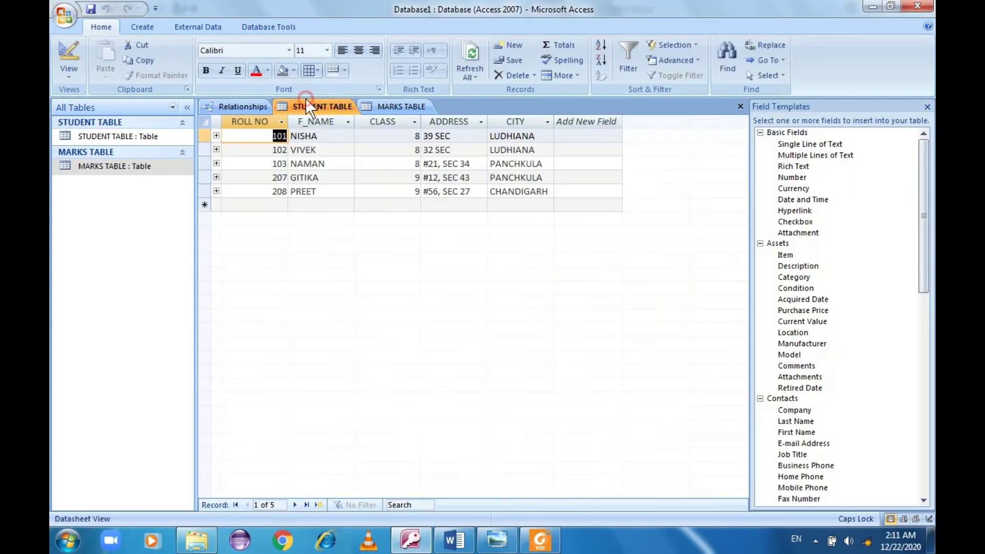
pyautogui.rightClick(337, 106)
pyautogui.click(380, 130)
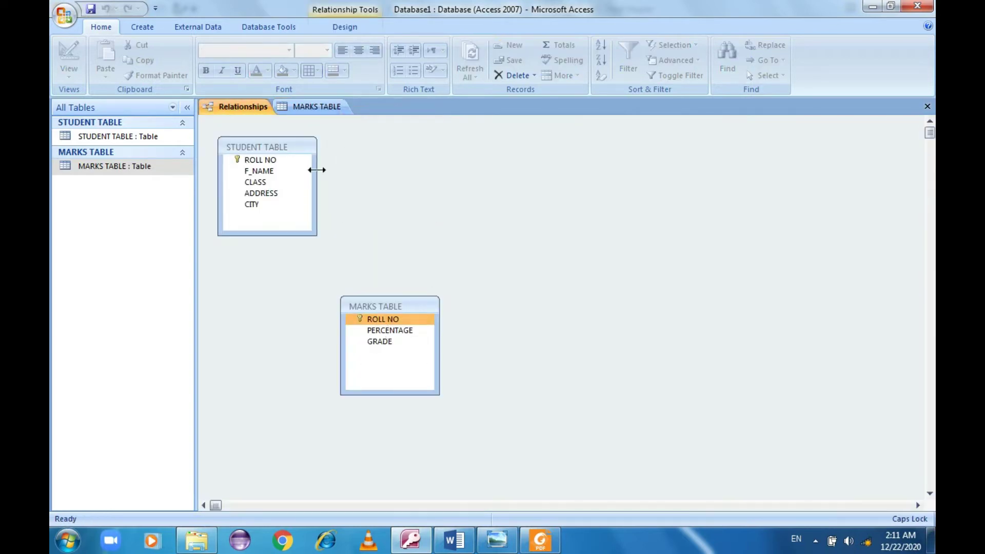
pyautogui.click(138, 136)
pyautogui.doubleClick(139, 136)
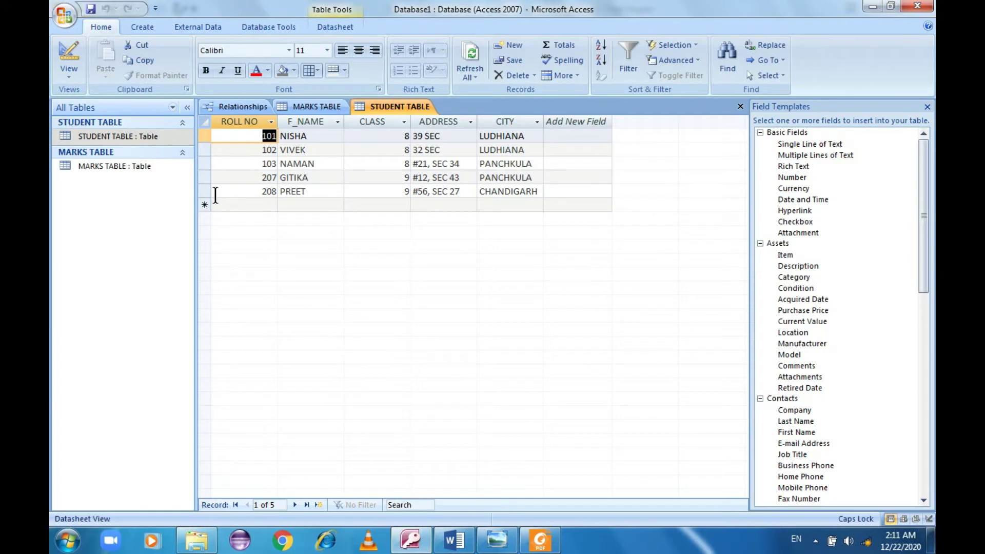
pyautogui.click(248, 111)
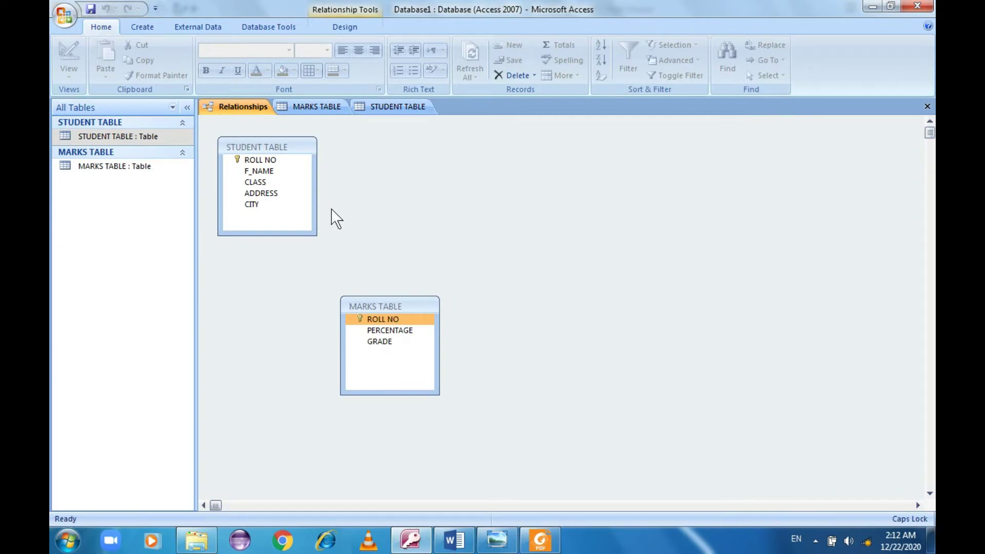
# - Switch to the textbook PDF in Foxit Reader and look through the page on sorting, saving and viewing a query
pyautogui.hotkey('alt', 'Tab')
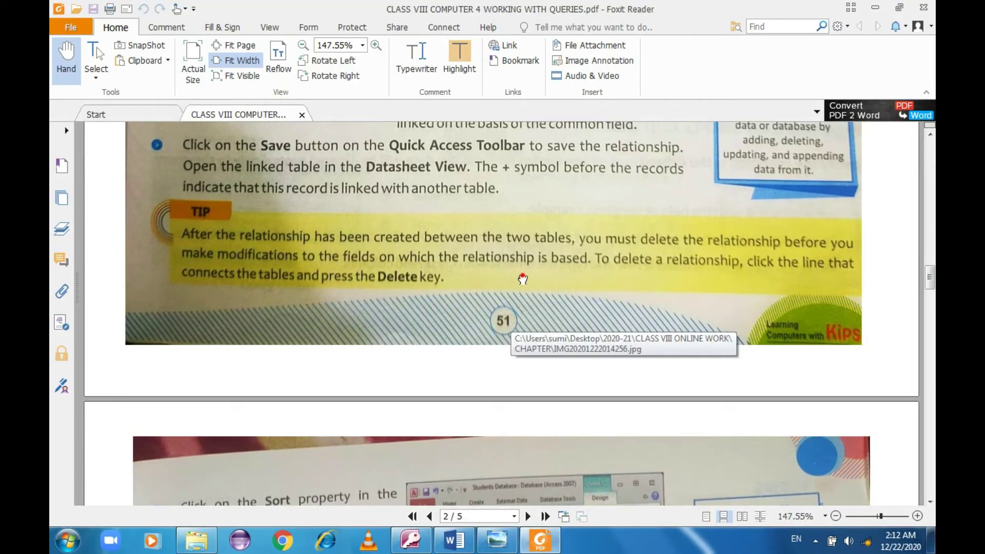
pyautogui.scroll(-3, 535, 157)
pyautogui.scroll(-2, 482, 340)
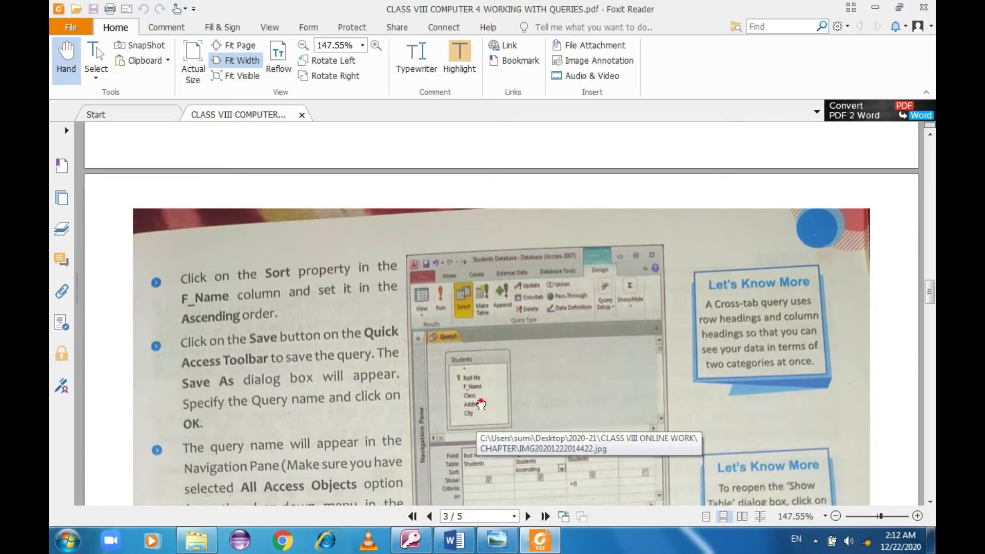
pyautogui.scroll(-3, 478, 398)
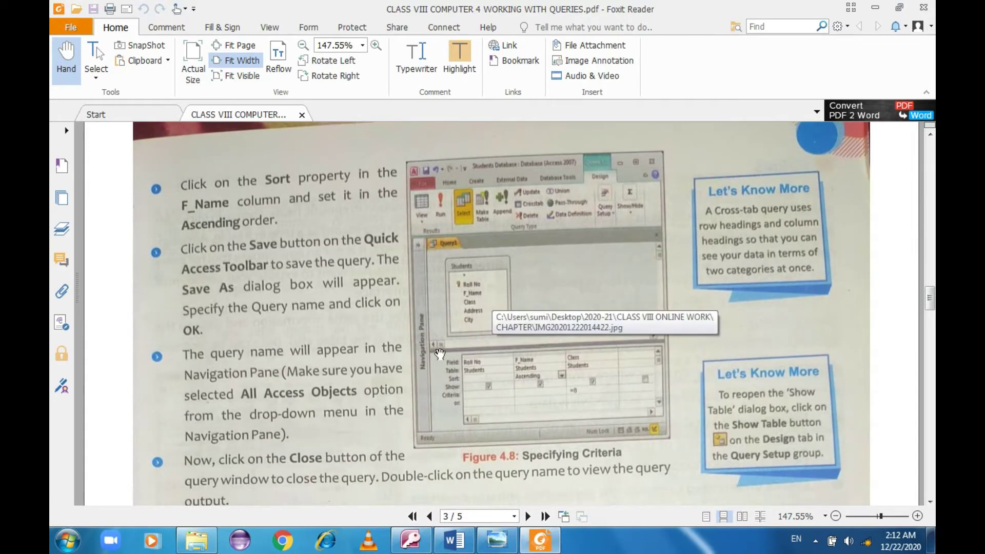
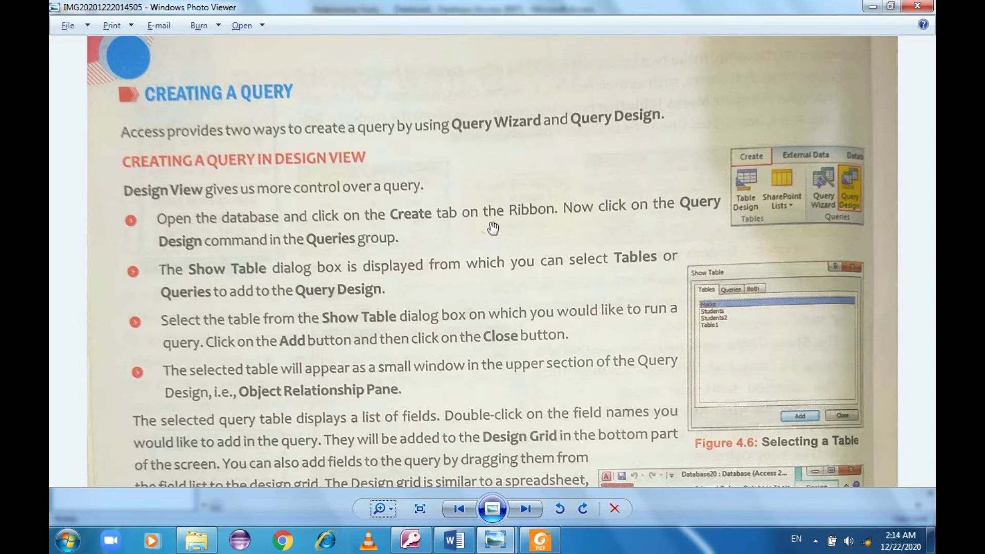
# - Switch to Microsoft Access, create a new query in Design View, and add STUDENT TABLE to it
pyautogui.hotkey('alt', 'Tab')
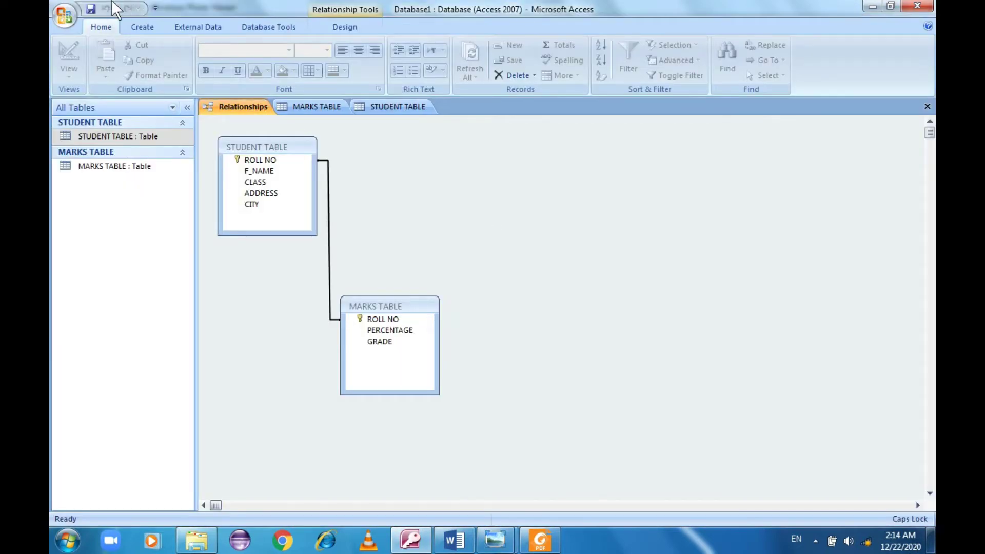
pyautogui.click(143, 27)
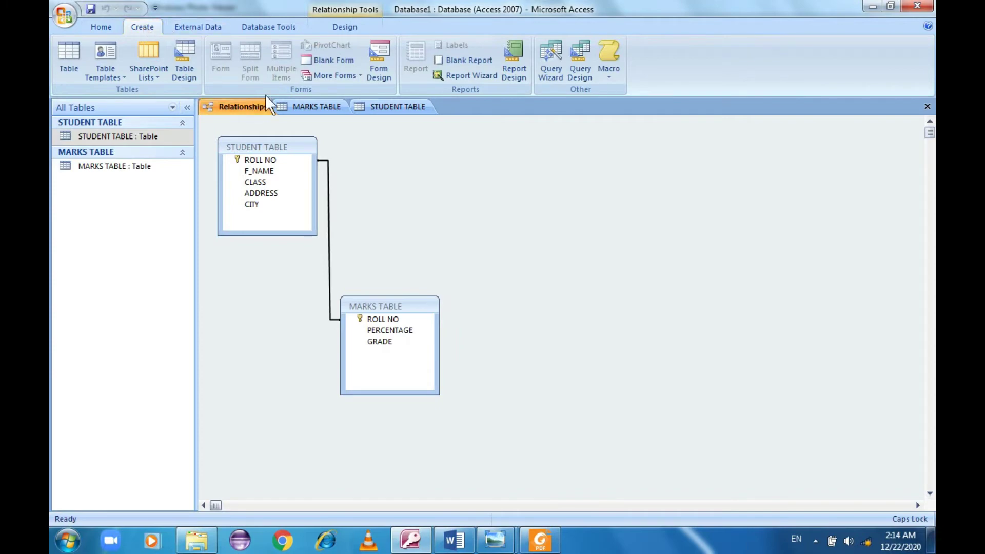
pyautogui.click(578, 74)
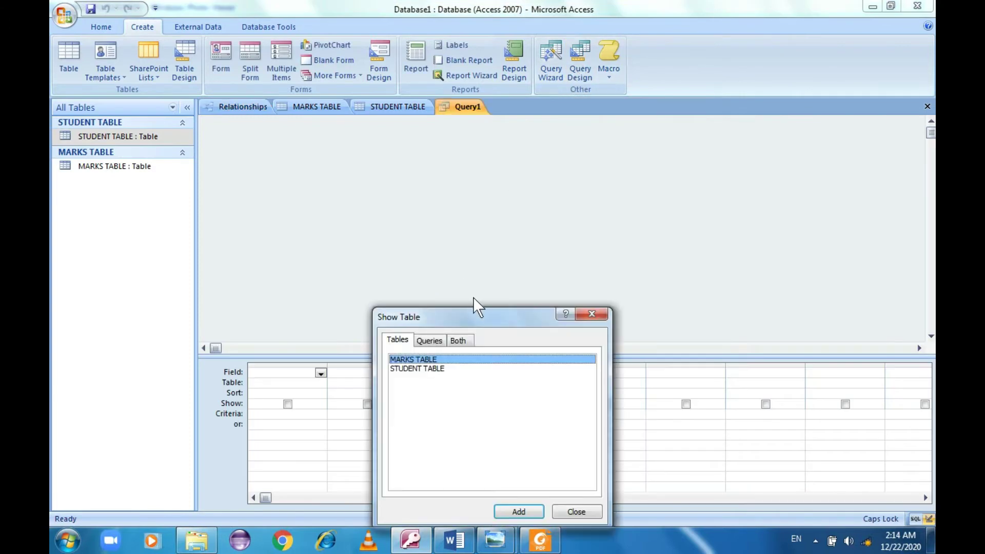
pyautogui.moveTo(471, 316); pyautogui.dragTo(515, 143)
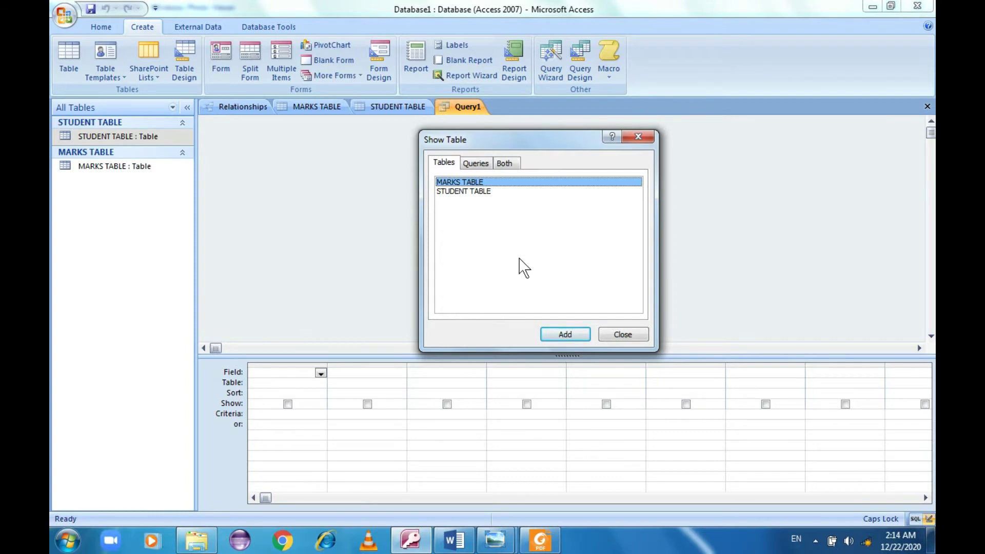
pyautogui.click(461, 192)
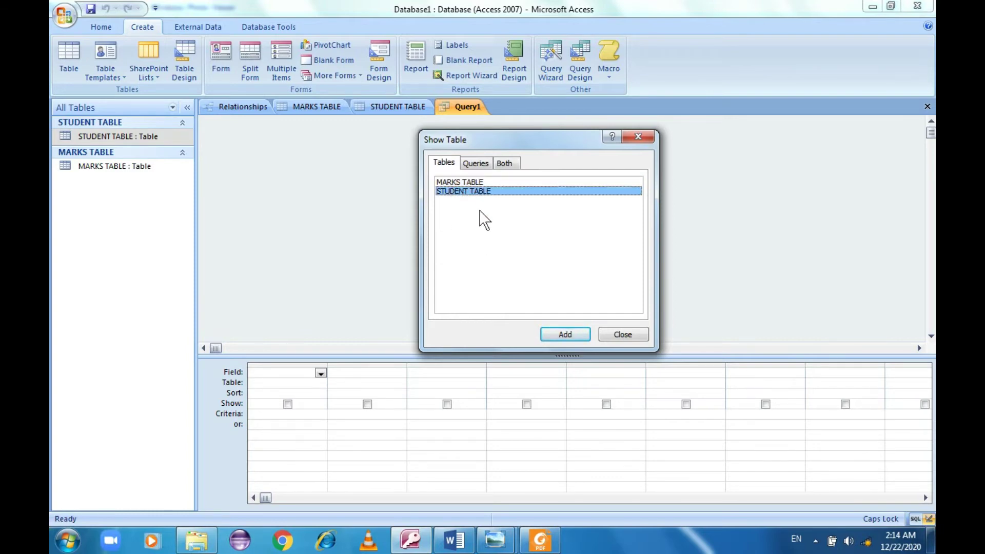
pyautogui.click(556, 336)
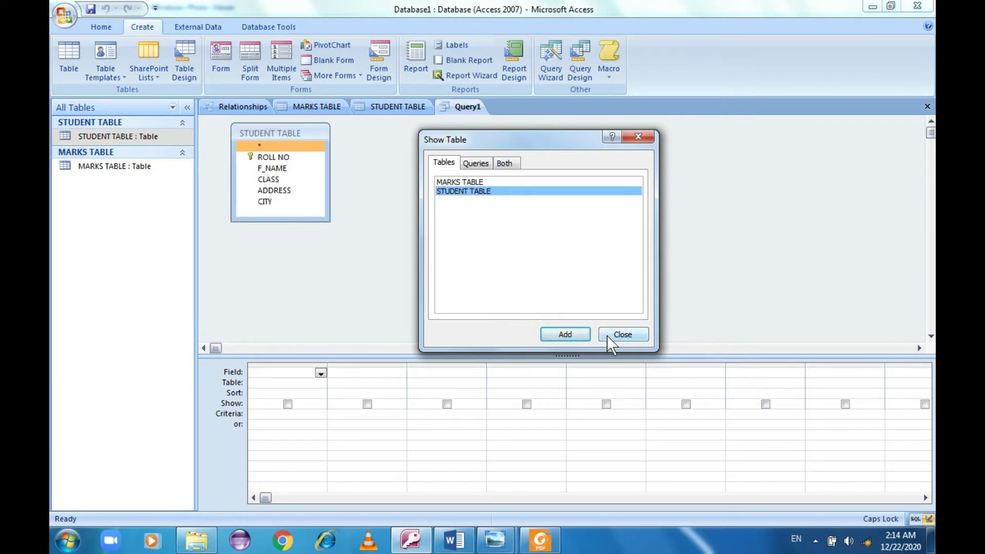
# - Switch to the textbook page in Windows Photo Viewer and read the instructions on adding a table and its fields to a query
pyautogui.hotkey('alt', 'Tab')
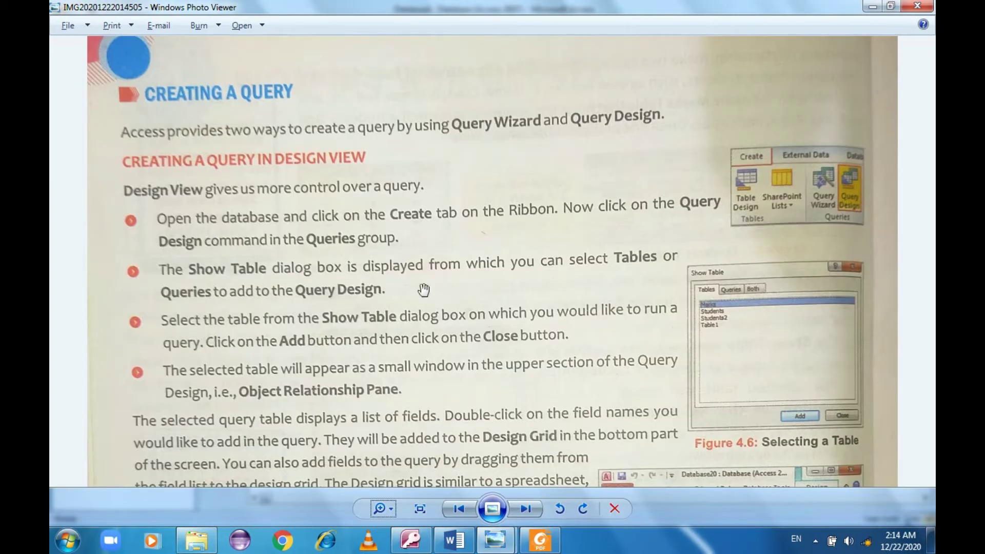
pyautogui.moveTo(371, 337); pyautogui.dragTo(370, 284)
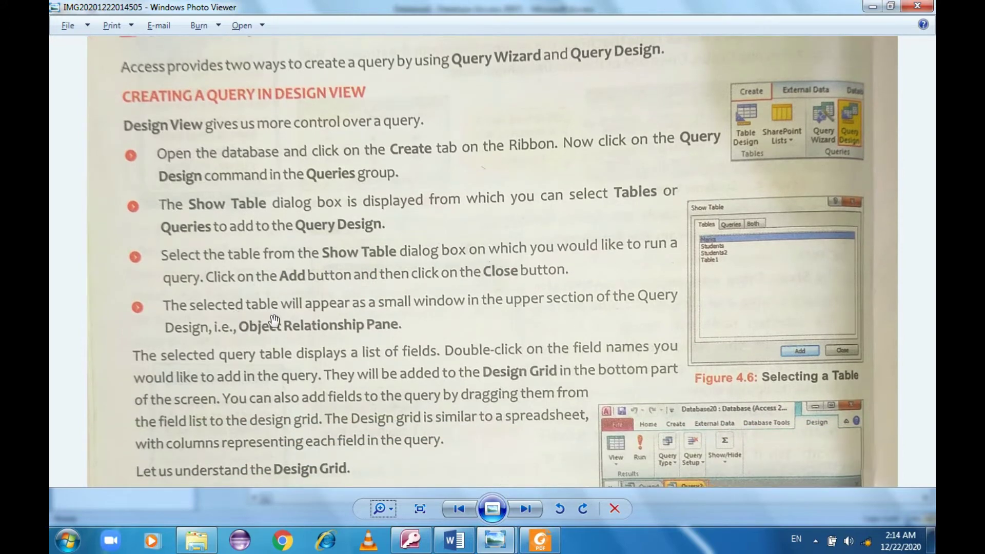
# - Switch between Access and the textbook page to compare the query instructions, and close the Show Table dialog in Access
pyautogui.hotkey('alt', 'Tab')
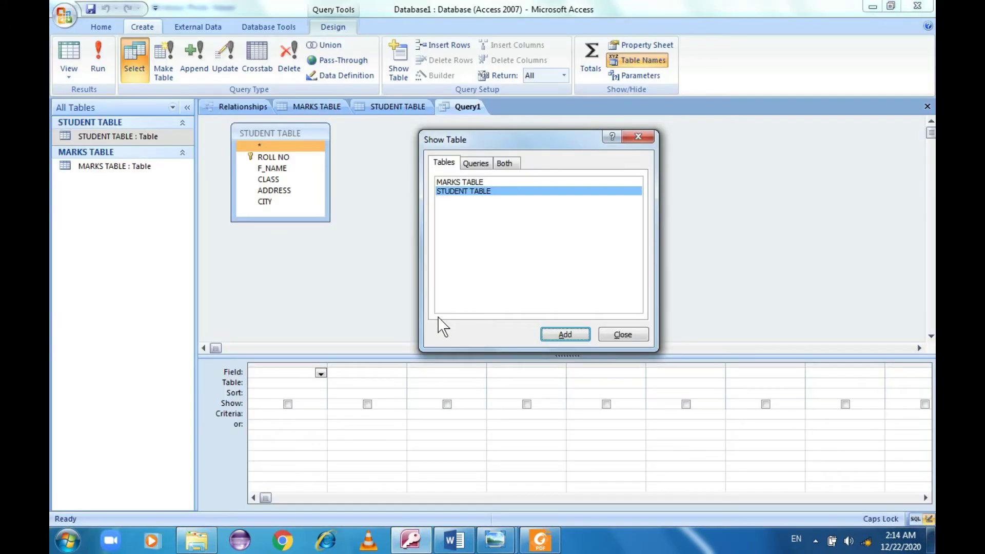
pyautogui.hotkey('alt', 'Tab')
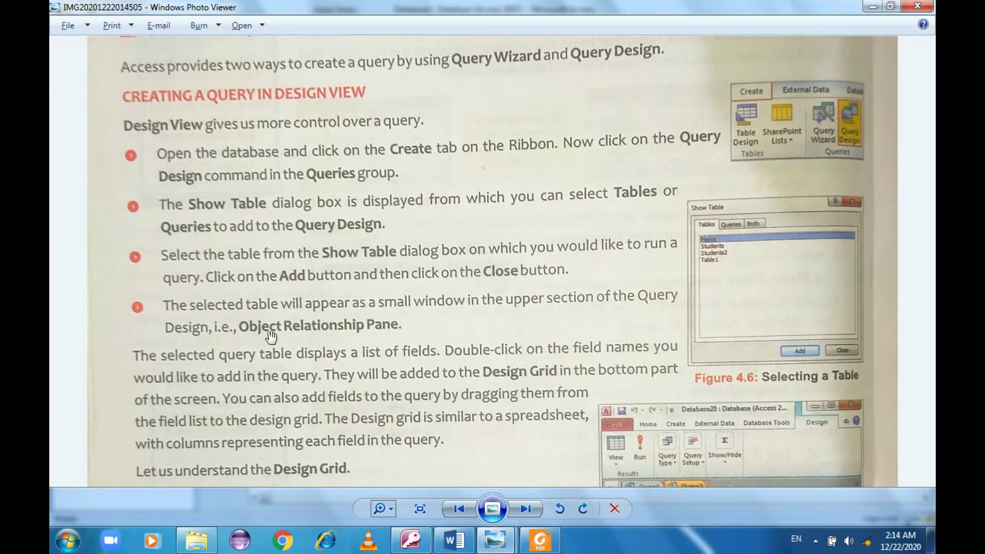
pyautogui.scroll(-2, 433, 313)
pyautogui.hotkey('alt', 'Tab')
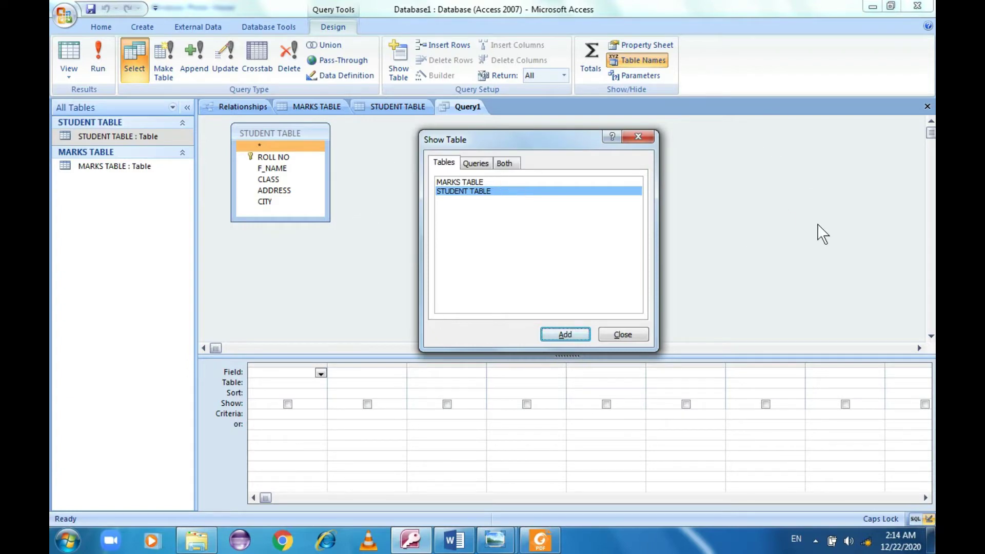
pyautogui.click(644, 134)
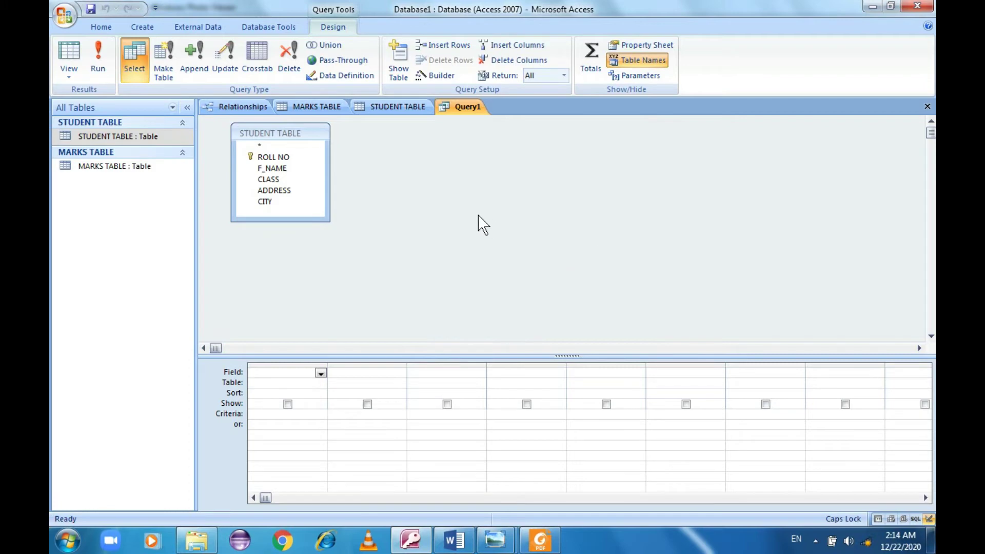
# - Switch to the textbook page in Windows Photo Viewer and read how fields are added to the Design Grid and what its rows mean
pyautogui.hotkey('alt', 'Tab')
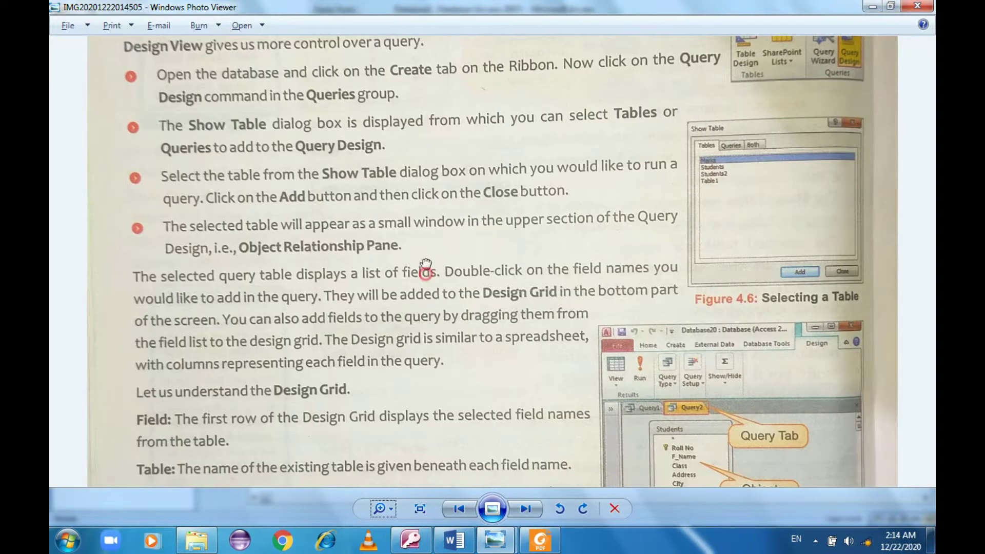
pyautogui.moveTo(426, 272); pyautogui.dragTo(427, 230)
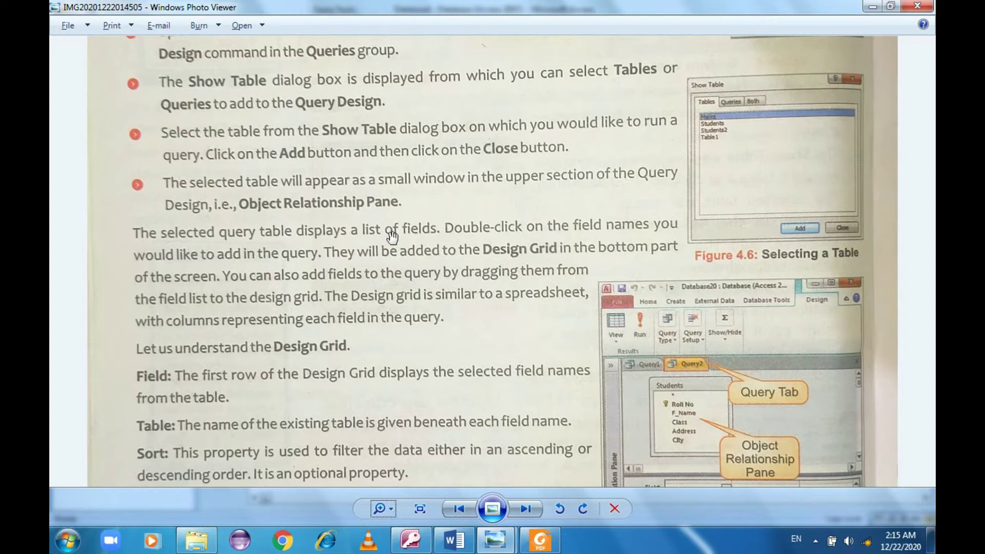
pyautogui.moveTo(362, 342); pyautogui.dragTo(364, 296)
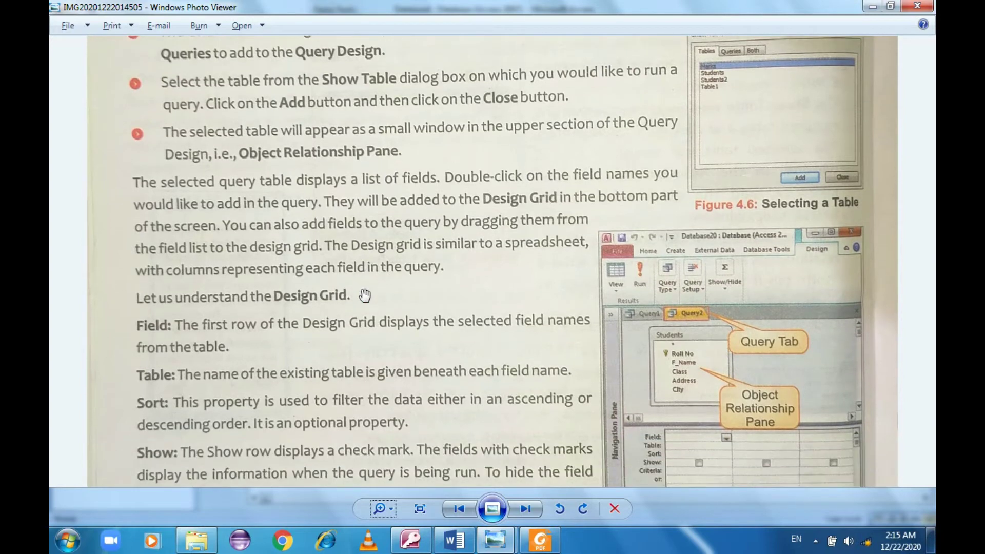
pyautogui.scroll(-2, 513, 359)
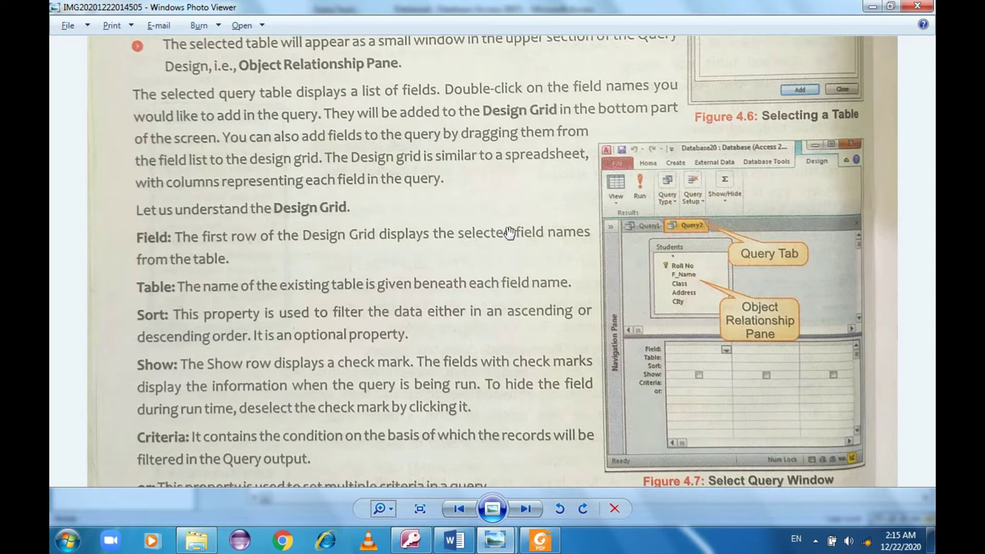
pyautogui.scroll(2, 487, 190)
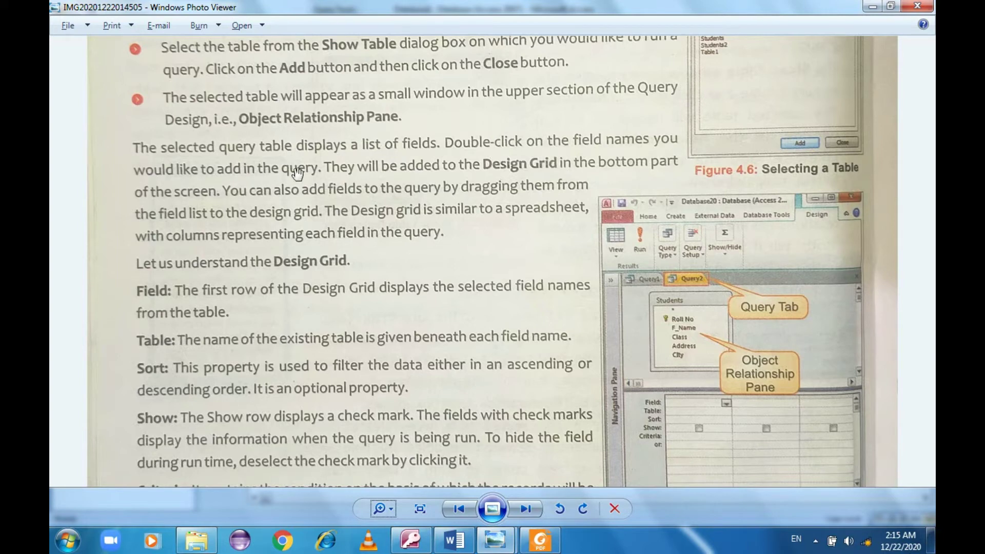
# - Switch to Access and examine the STUDENT TABLE fields offered in the query's first column and in the table's field list
pyautogui.hotkey('alt', 'Tab')
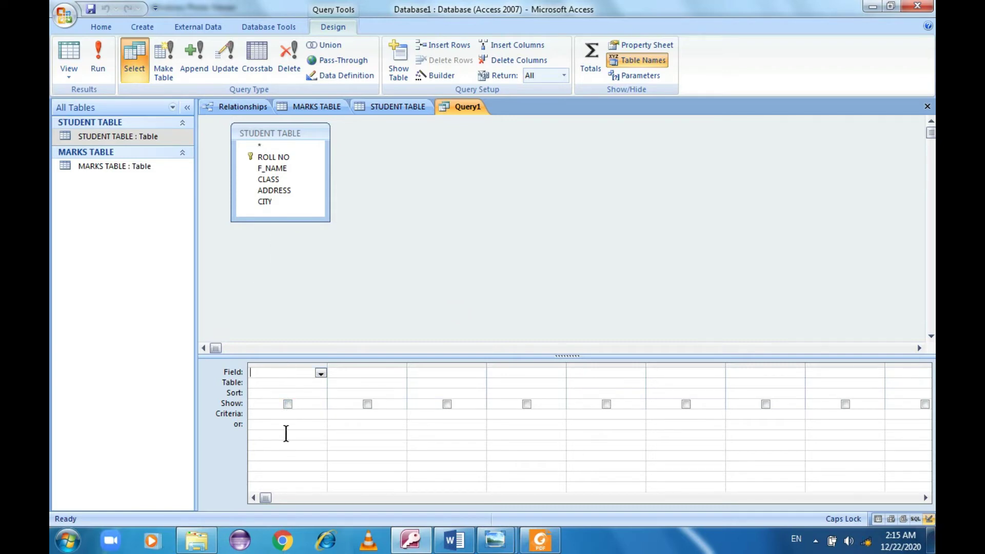
pyautogui.click(320, 374)
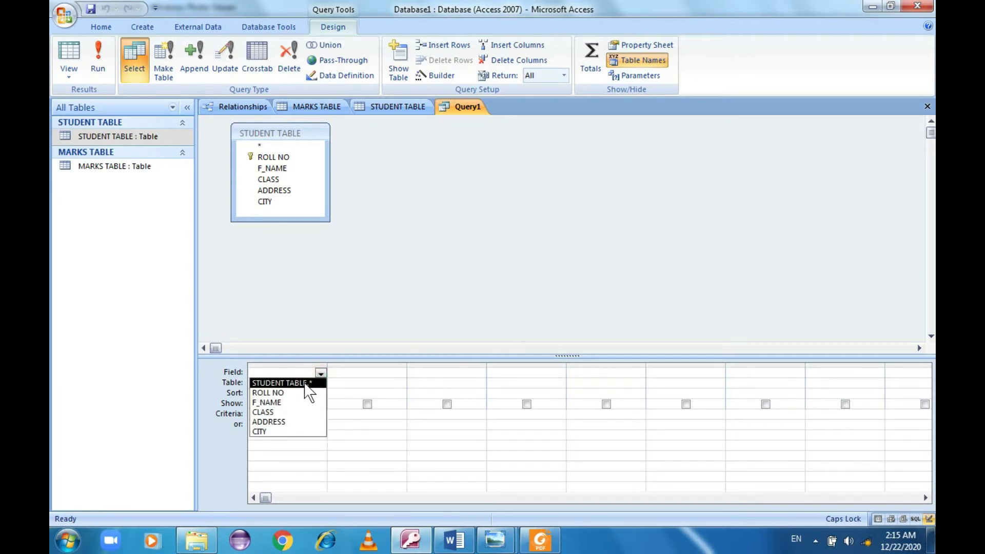
pyautogui.click(320, 374)
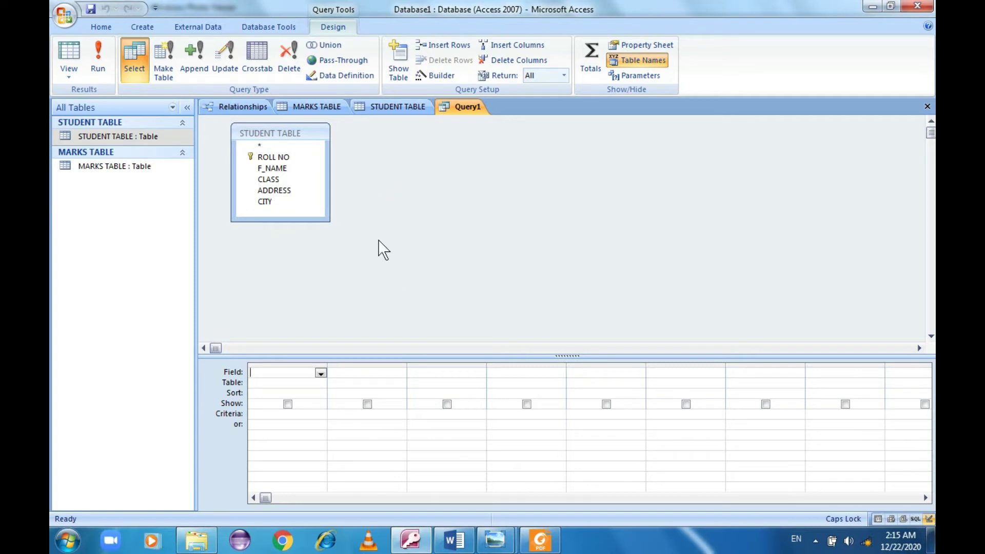
pyautogui.click(321, 374)
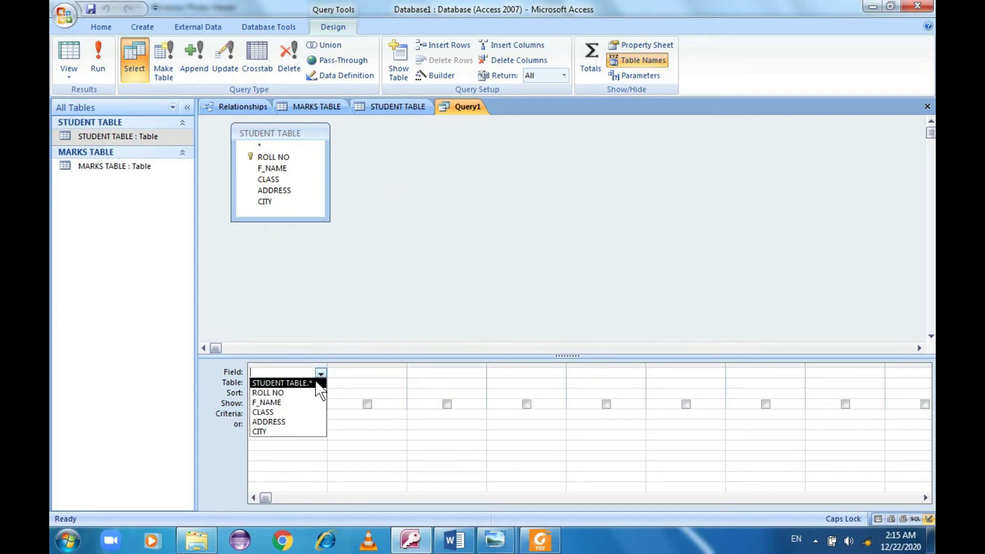
pyautogui.click(330, 290)
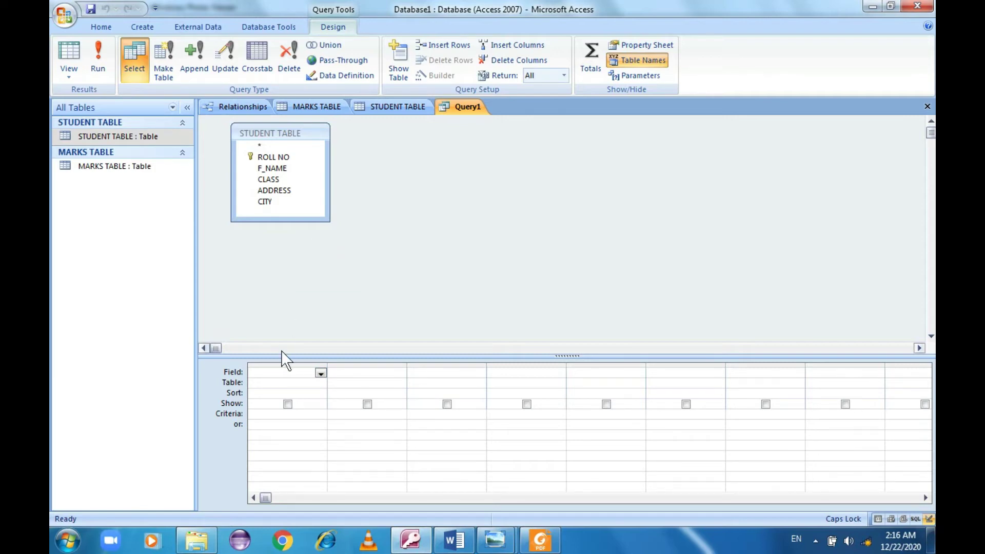
pyautogui.click(286, 203)
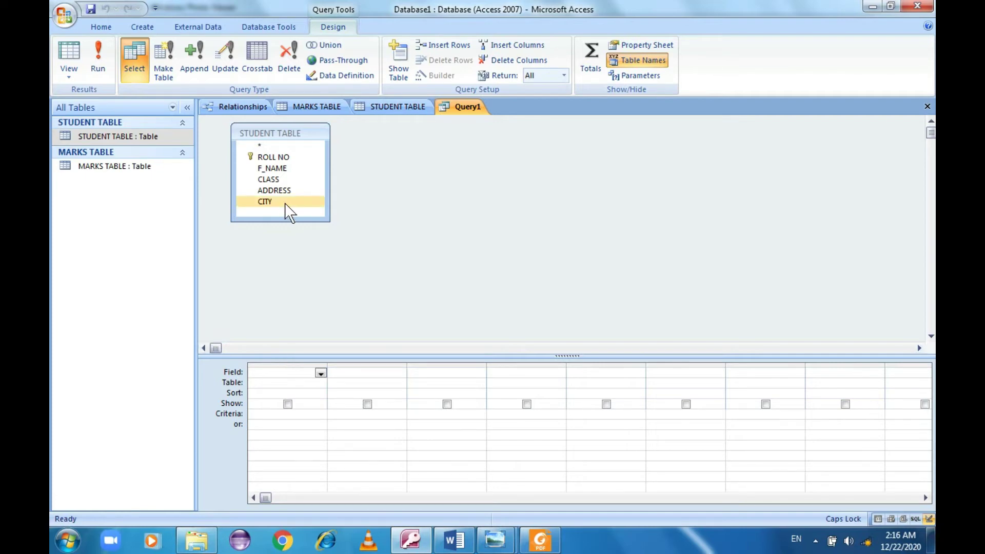
pyautogui.click(281, 158)
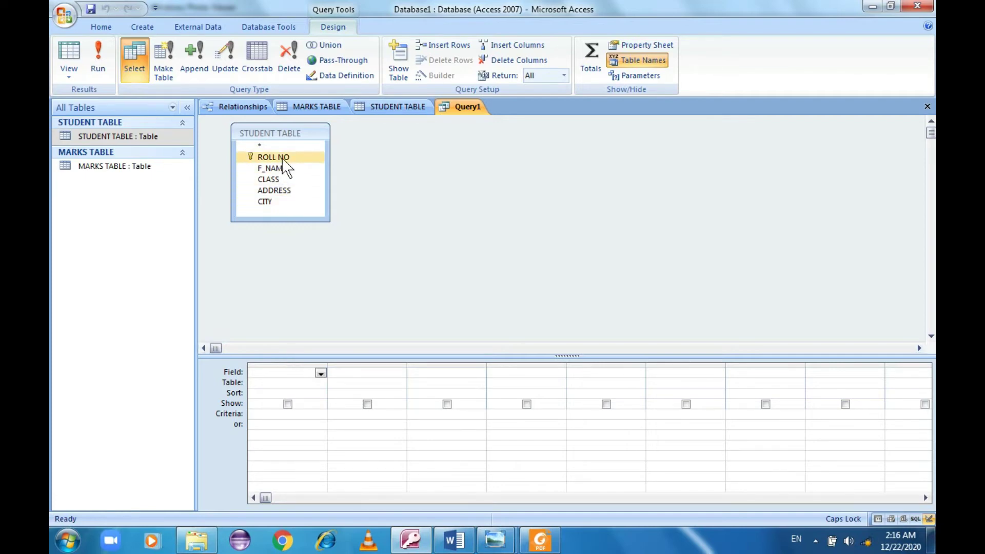
pyautogui.click(283, 179)
pyautogui.click(282, 168)
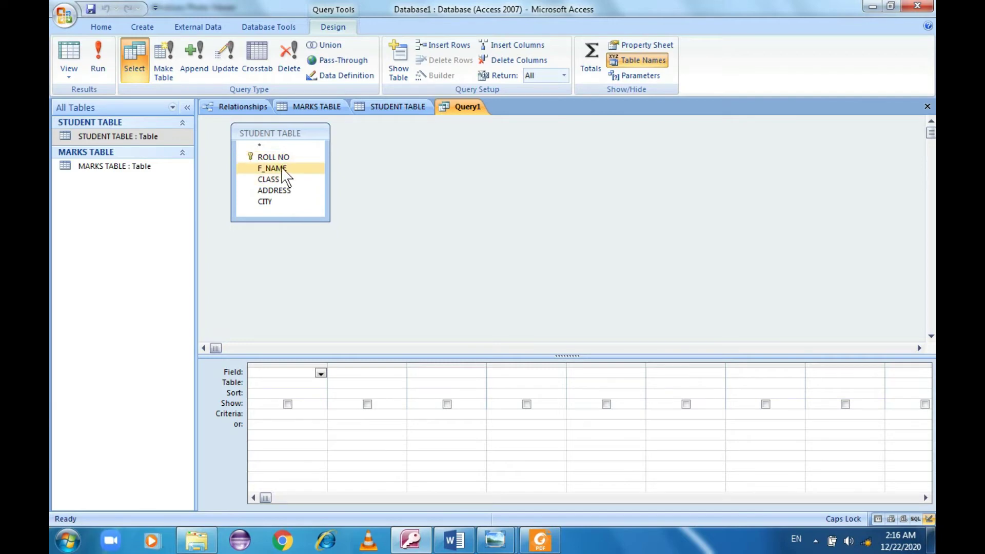
pyautogui.click(284, 180)
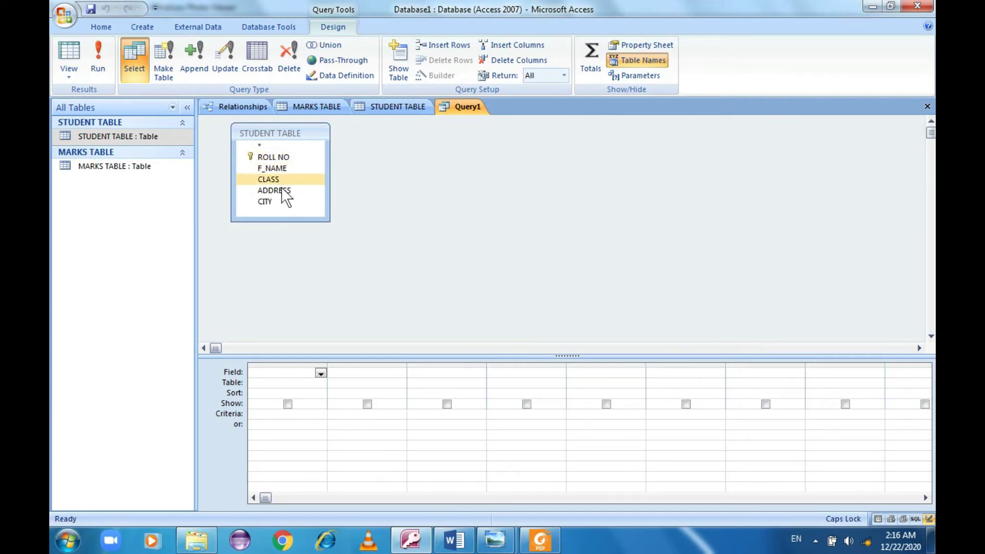
pyautogui.click(281, 201)
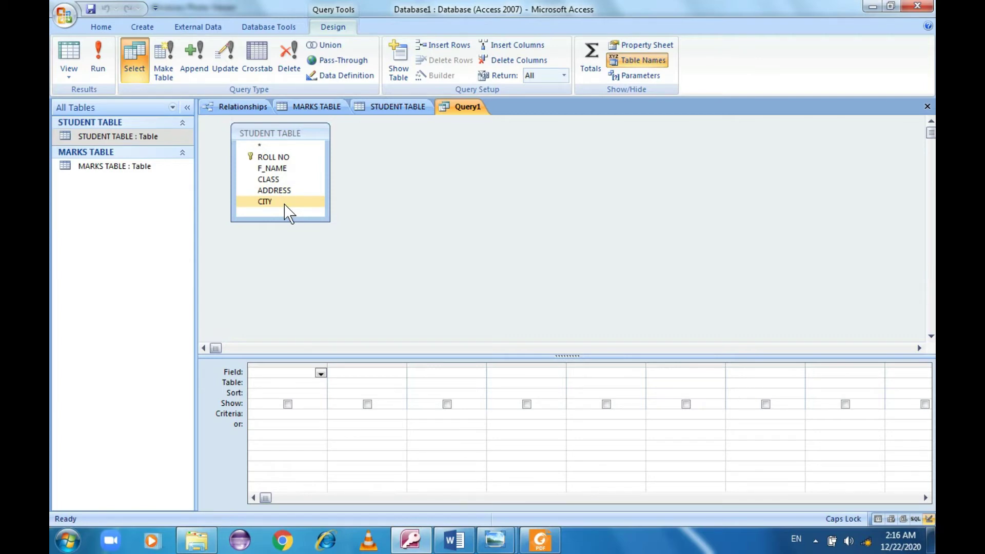
pyautogui.click(287, 168)
# - Add ROLL NO from STUDENT TABLE to the first column of the design grid and sort it in Ascending order
pyautogui.click(288, 158)
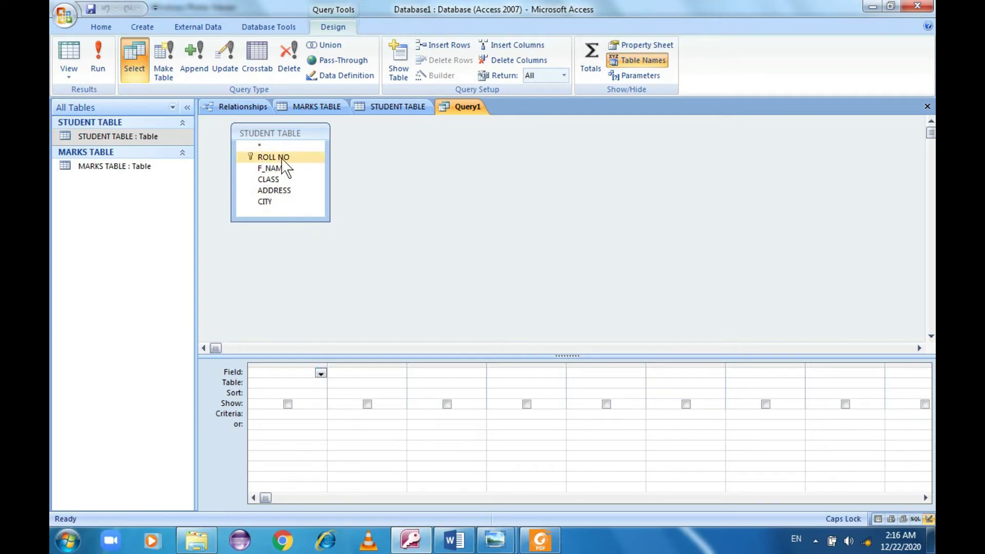
pyautogui.moveTo(282, 159); pyautogui.dragTo(294, 395)
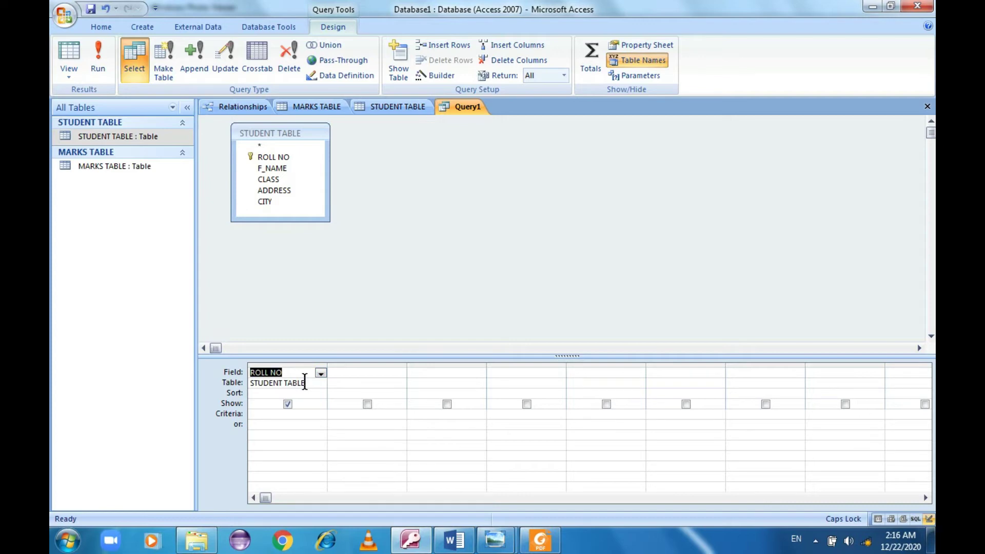
pyautogui.click(283, 393)
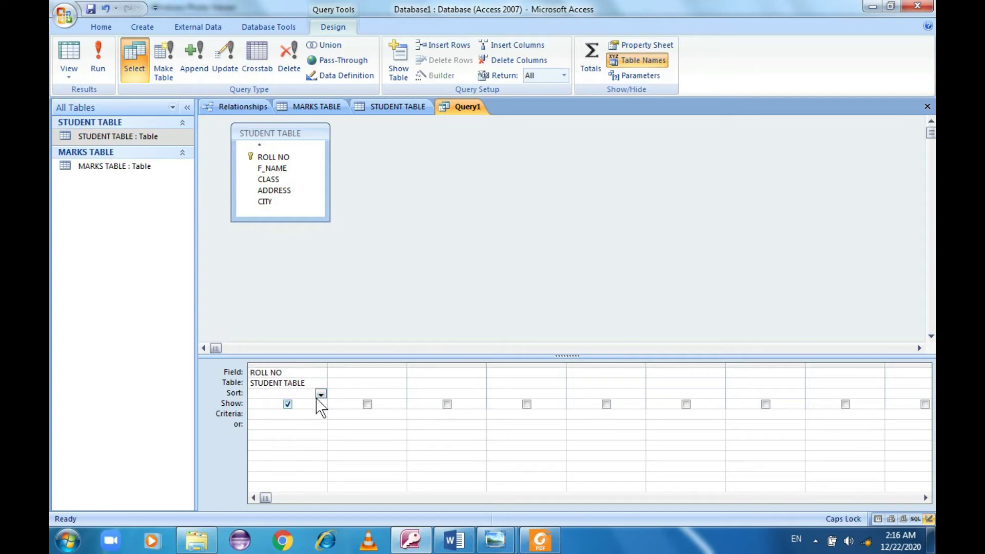
pyautogui.click(320, 394)
pyautogui.click(310, 403)
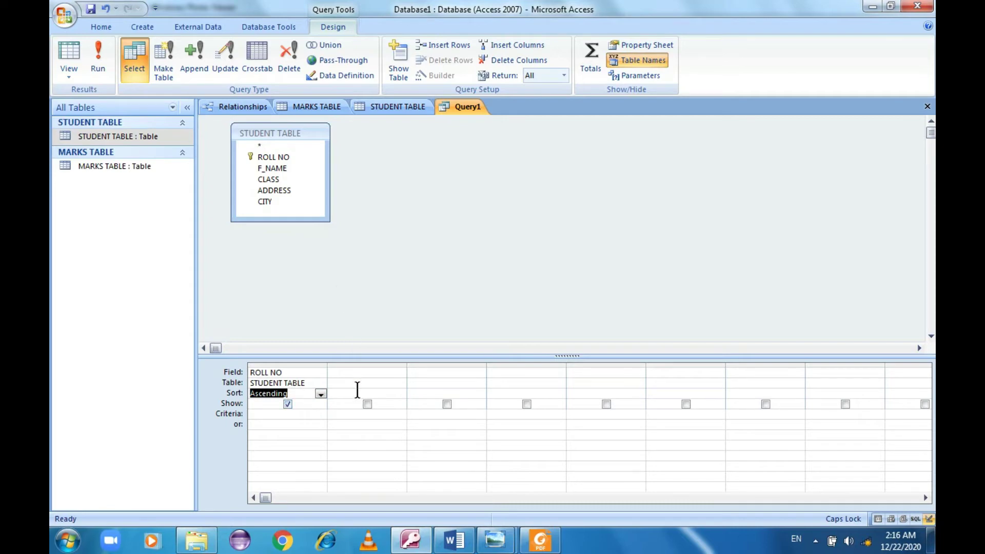
# - Add F_NAME from STUDENT TABLE to the second column of the design grid and sort it in Ascending order
pyautogui.click(362, 375)
pyautogui.moveTo(300, 191); pyautogui.dragTo(360, 371)
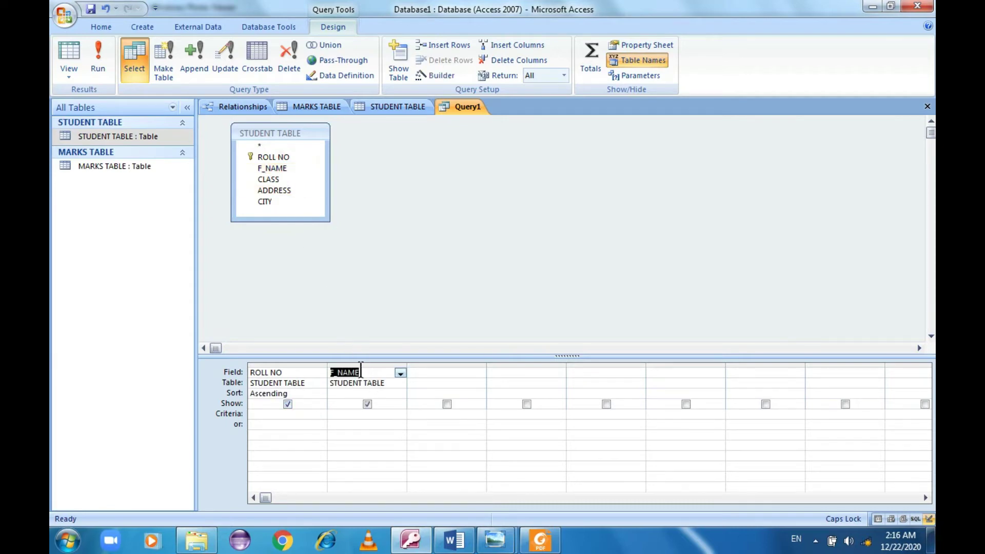
pyautogui.click(378, 394)
pyautogui.click(400, 393)
pyautogui.click(398, 405)
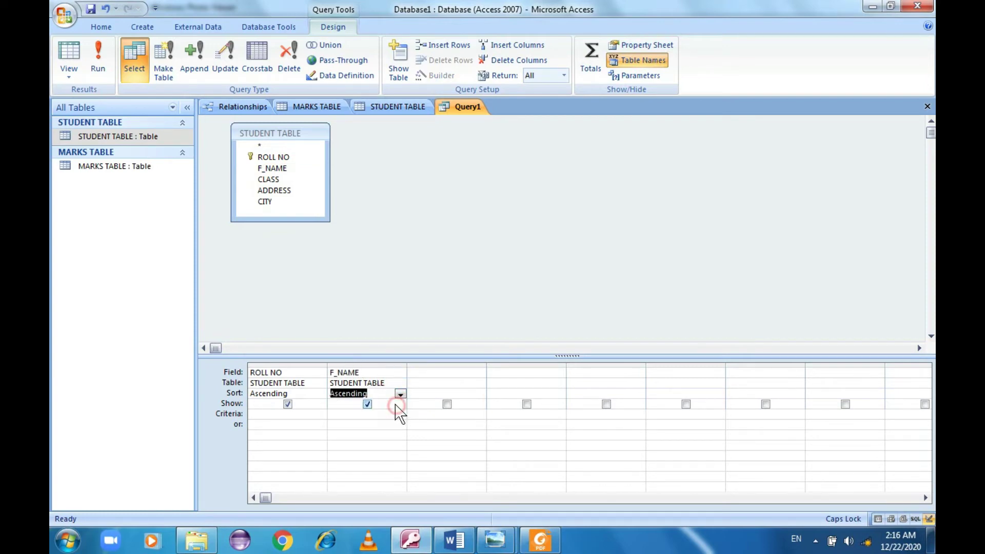
# - Add CITY to the third column of the design grid with Ascending sort, and run the query
pyautogui.moveTo(282, 204); pyautogui.dragTo(450, 379)
pyautogui.click(451, 393)
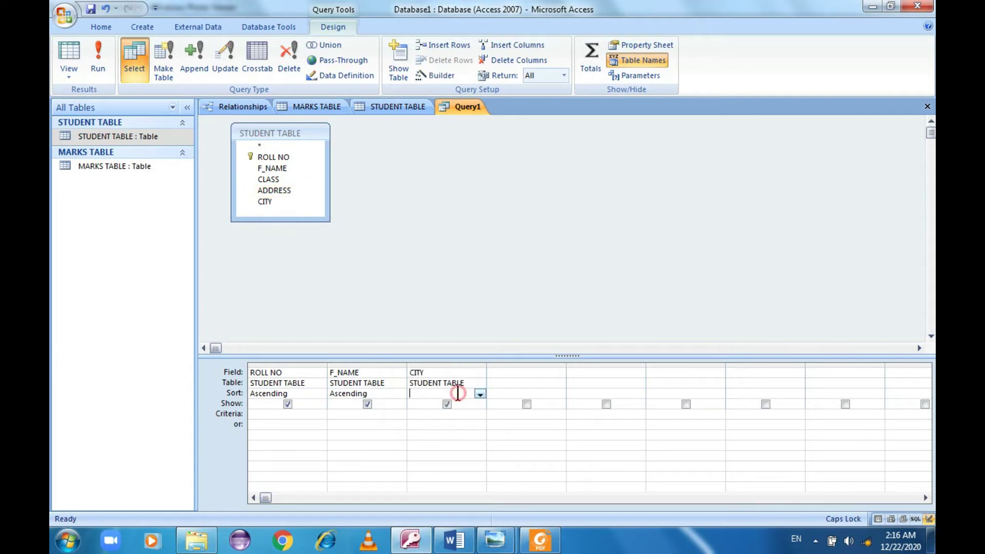
pyautogui.click(479, 394)
pyautogui.click(475, 405)
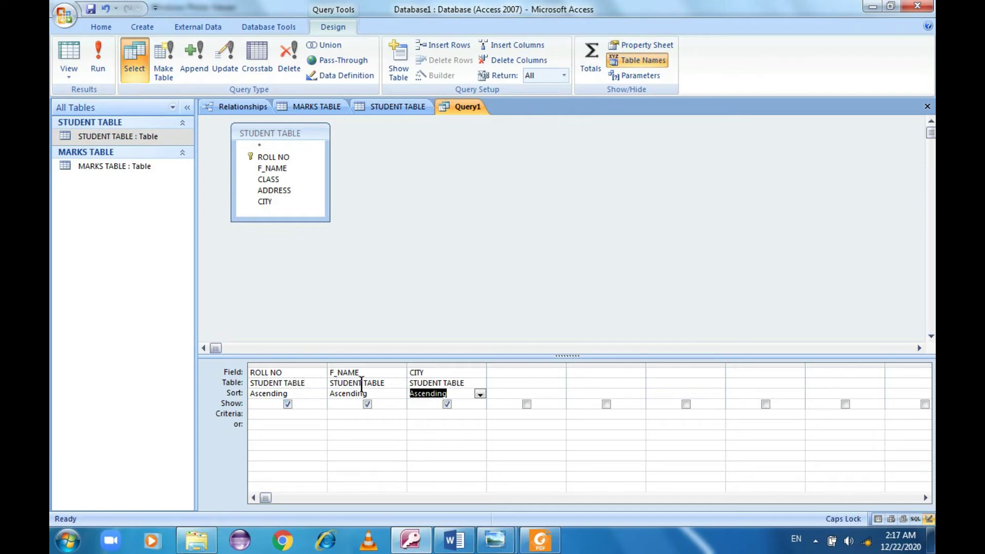
pyautogui.click(105, 60)
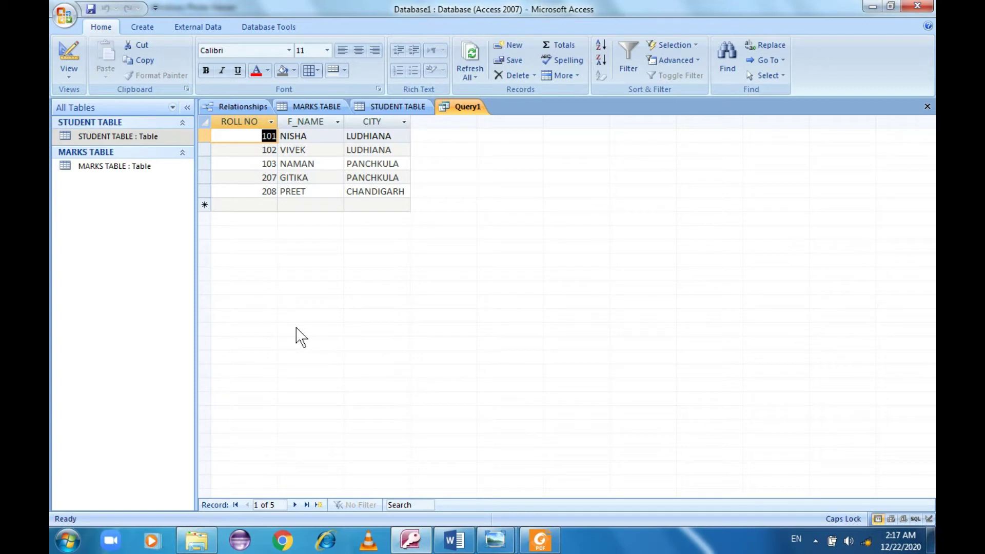
# - Switch to the textbook page in Windows Photo Viewer and read about the Show and Criteria rows and specifying simple criteria, dismissing the color scheme prompt
pyautogui.hotkey('alt', 'Tab')
pyautogui.moveTo(382, 338); pyautogui.dragTo(328, 246)
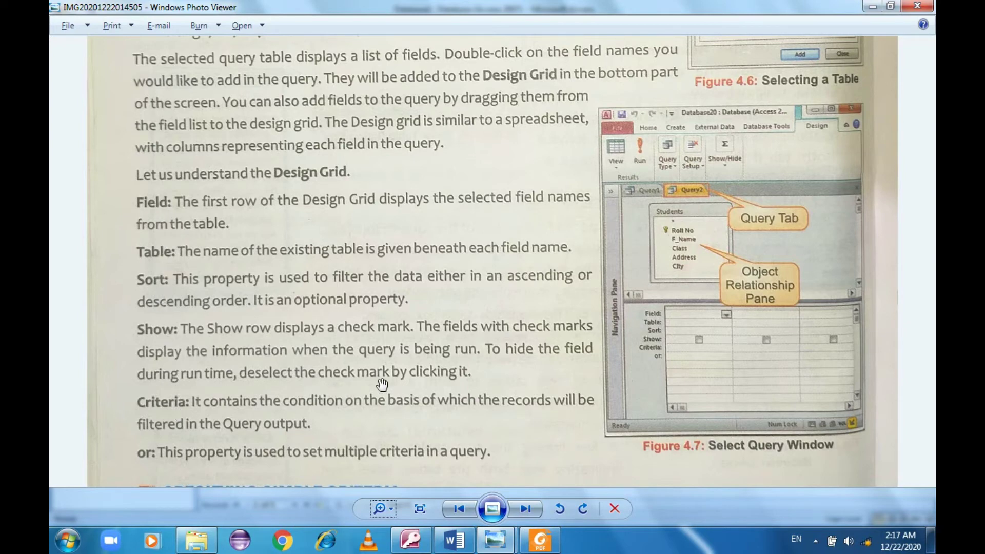
pyautogui.moveTo(382, 384); pyautogui.dragTo(389, 298)
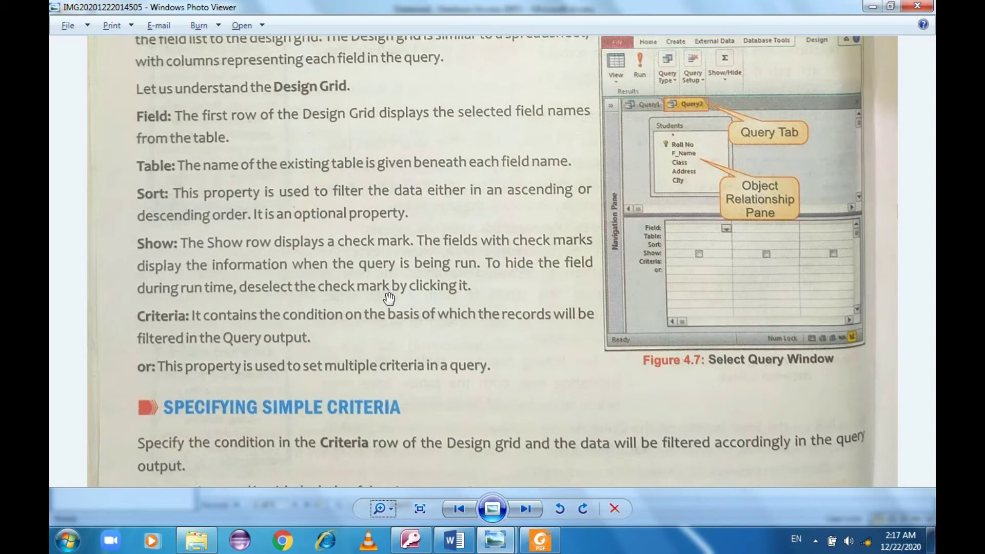
pyautogui.moveTo(379, 369); pyautogui.dragTo(384, 277)
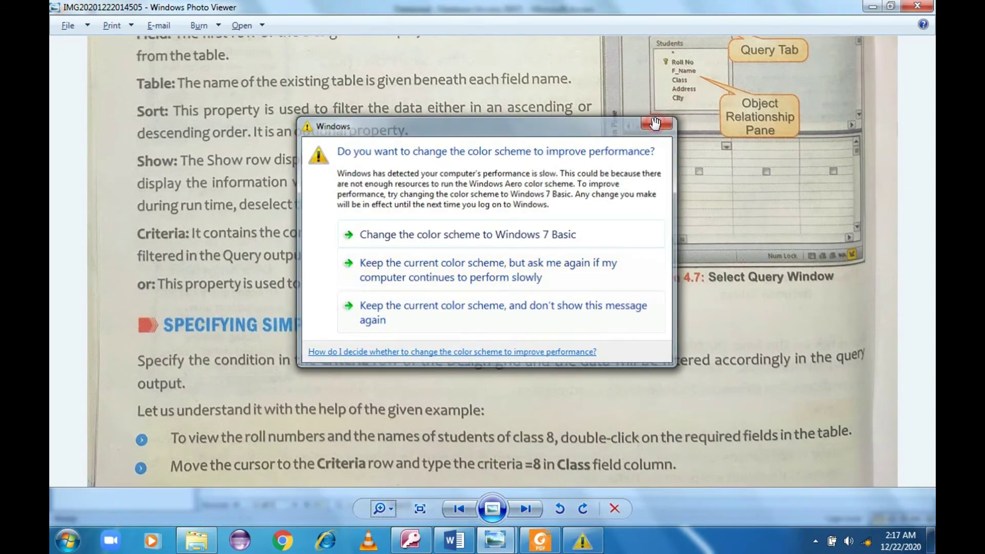
pyautogui.click(655, 123)
pyautogui.moveTo(421, 360); pyautogui.dragTo(424, 298)
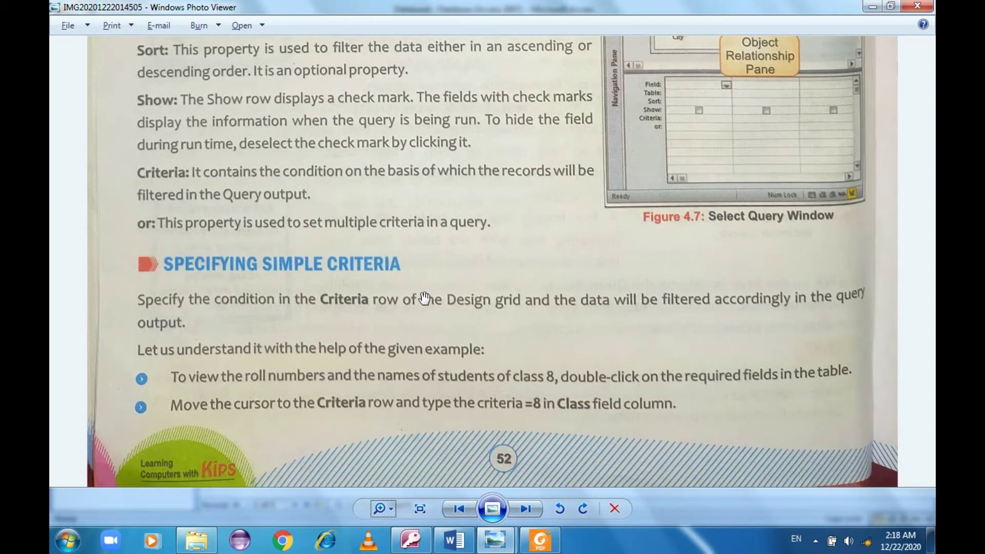
# - Switch back to Access, create a new query in Design View, and add MARKS TABLE to it
pyautogui.hotkey('alt', 'Tab')
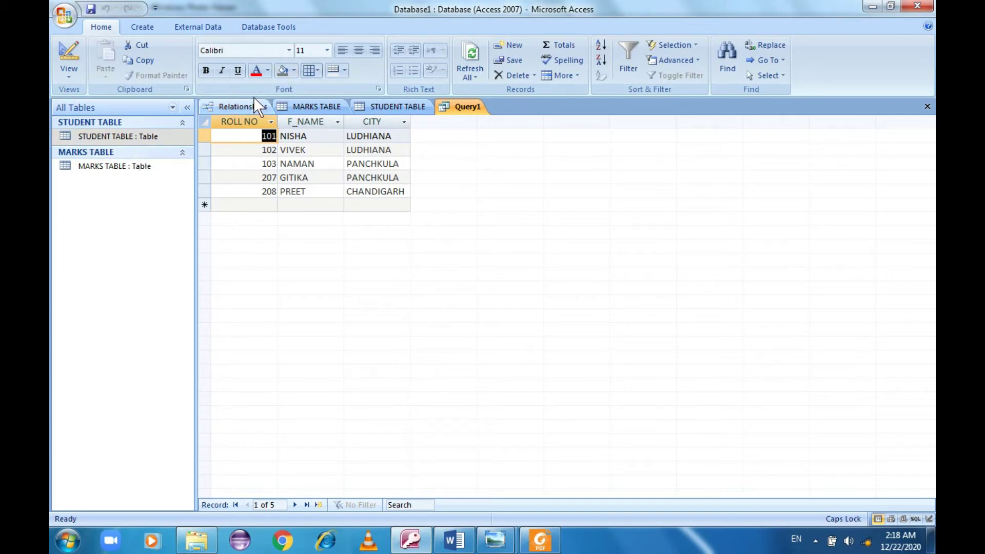
pyautogui.click(146, 29)
pyautogui.click(579, 74)
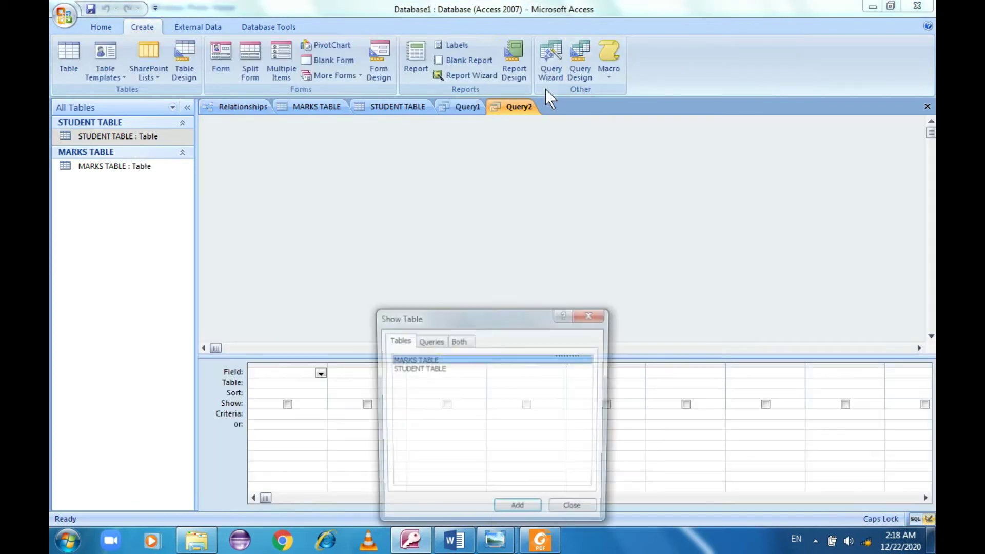
pyautogui.moveTo(446, 322); pyautogui.dragTo(516, 126)
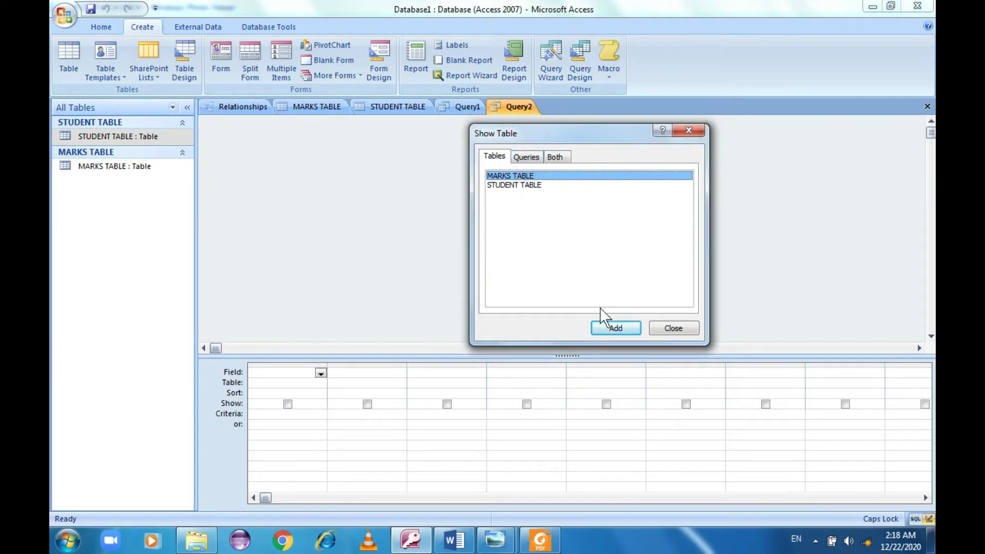
pyautogui.click(613, 328)
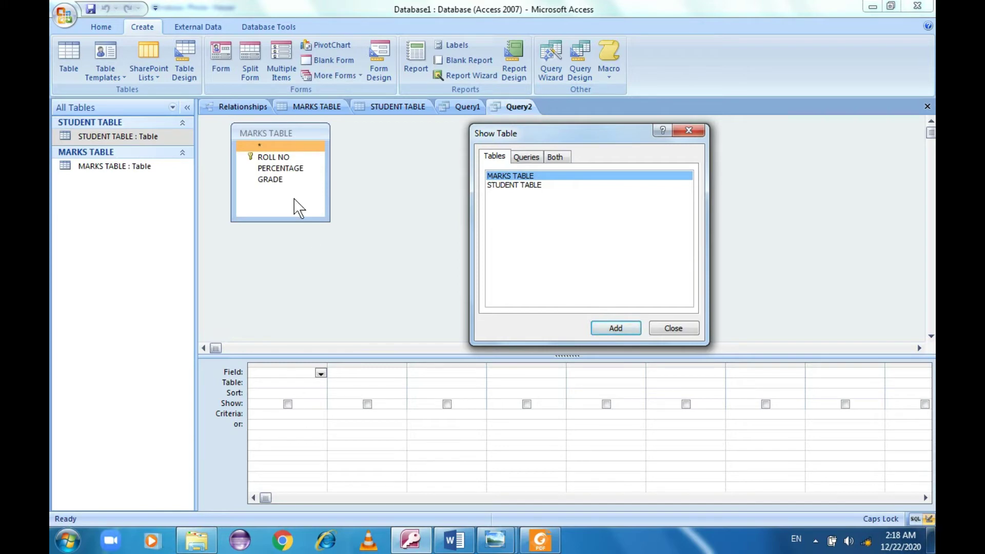
pyautogui.click(289, 376)
pyautogui.click(669, 328)
# - Add ROLL NO and GRADE from MARKS TABLE to the first two columns of the design grid, both sorted Ascending
pyautogui.moveTo(273, 157); pyautogui.dragTo(287, 373)
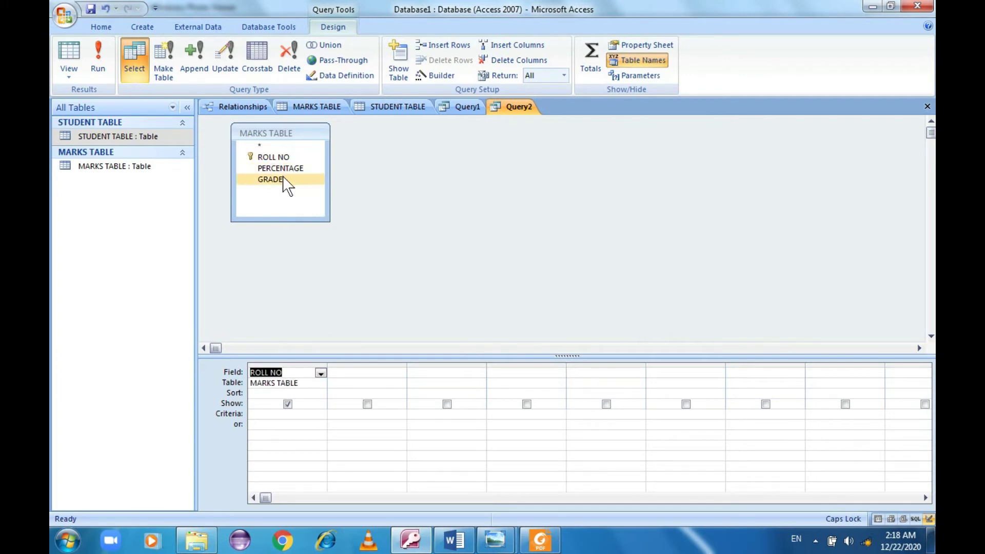
pyautogui.moveTo(283, 181); pyautogui.dragTo(380, 374)
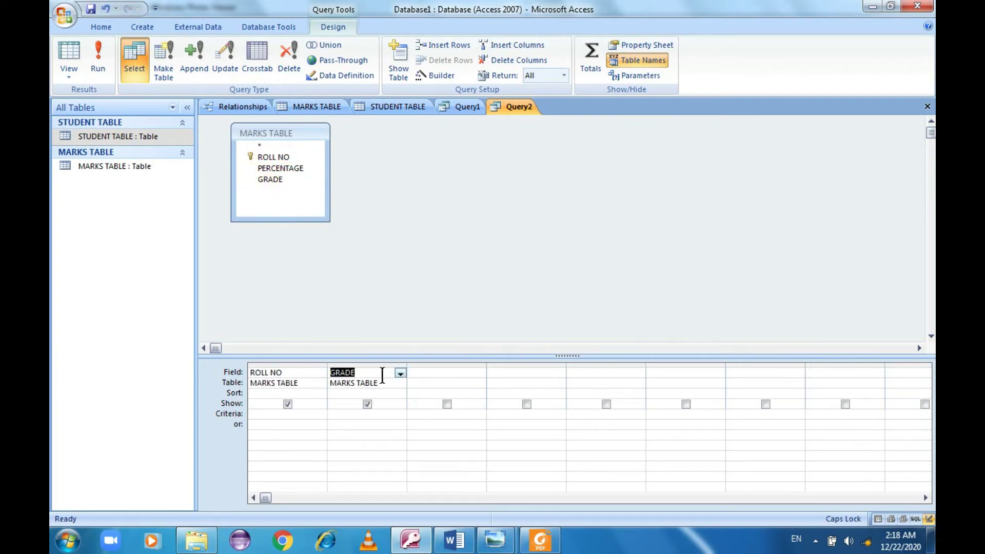
pyautogui.click(321, 393)
pyautogui.click(318, 403)
pyautogui.click(344, 393)
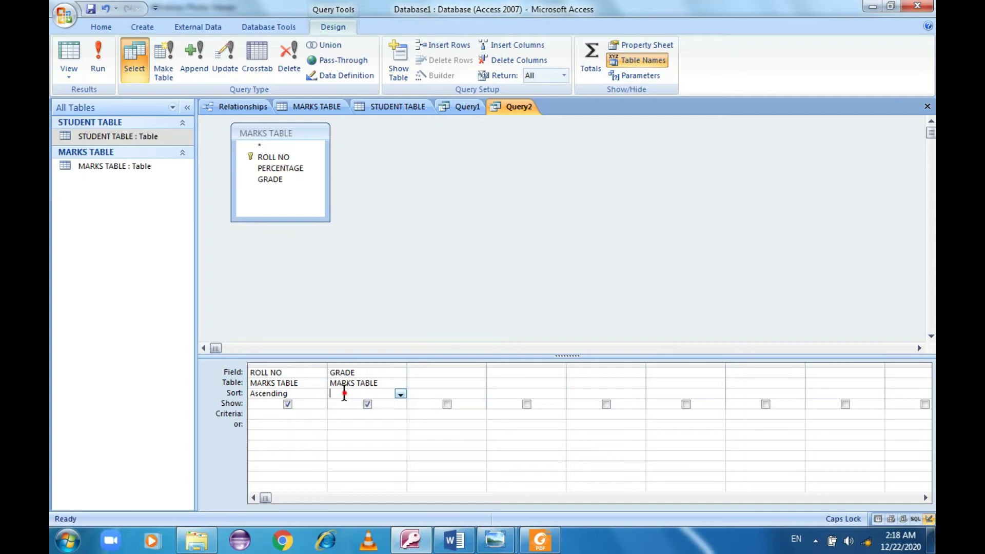
pyautogui.click(400, 393)
pyautogui.click(395, 404)
# - Check the textbook example, return to Access, and add STUDENT TABLE to the query
pyautogui.hotkey('alt', 'Tab')
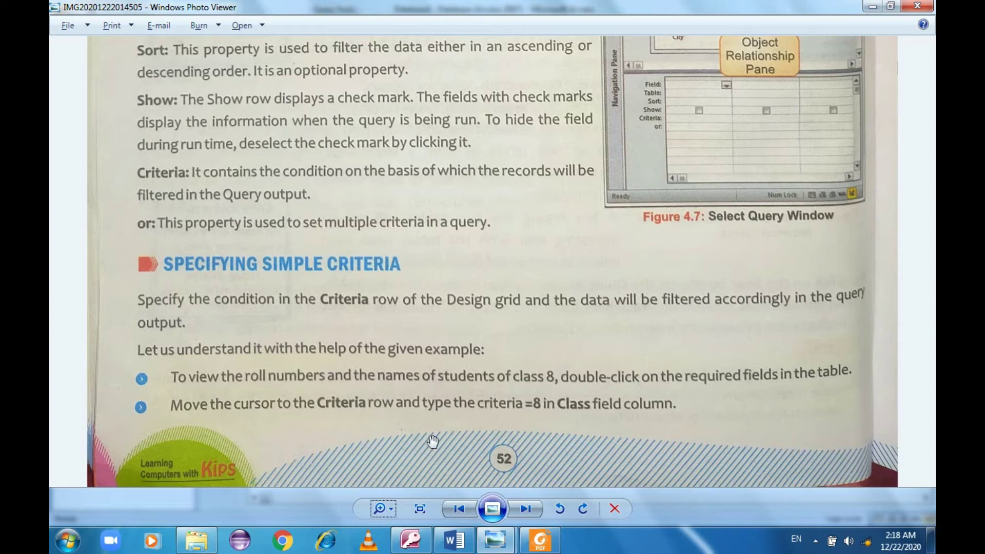
pyautogui.hotkey('alt', 'Tab')
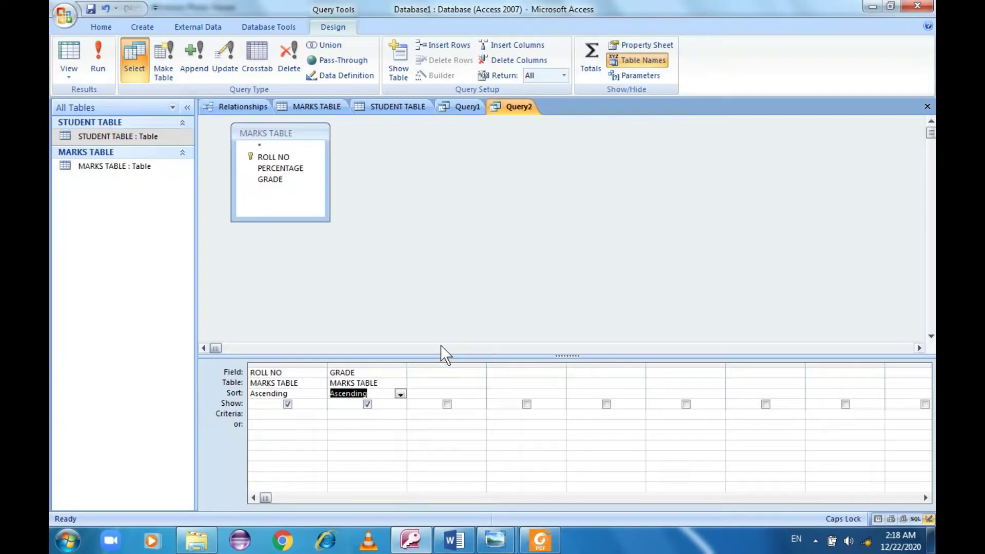
pyautogui.rightClick(425, 199)
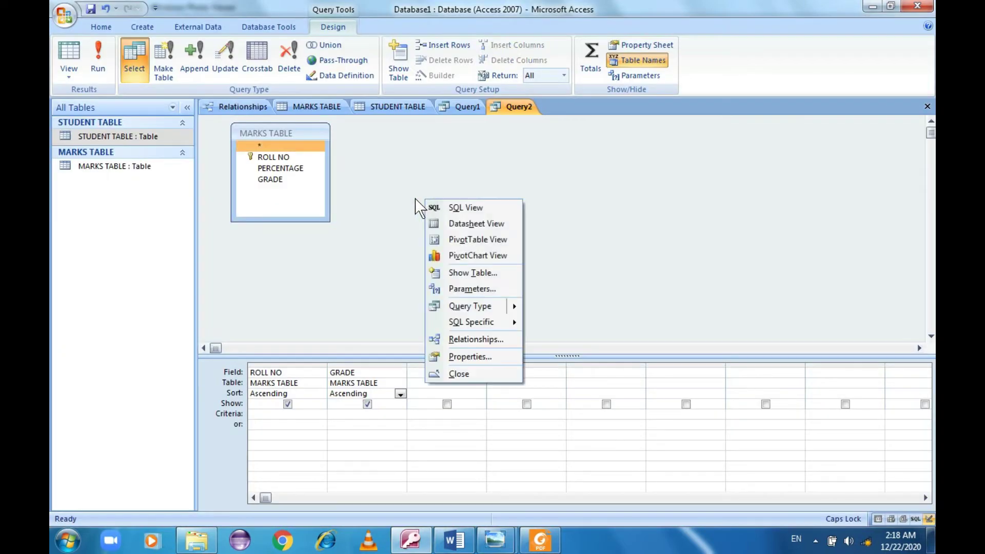
pyautogui.click(446, 272)
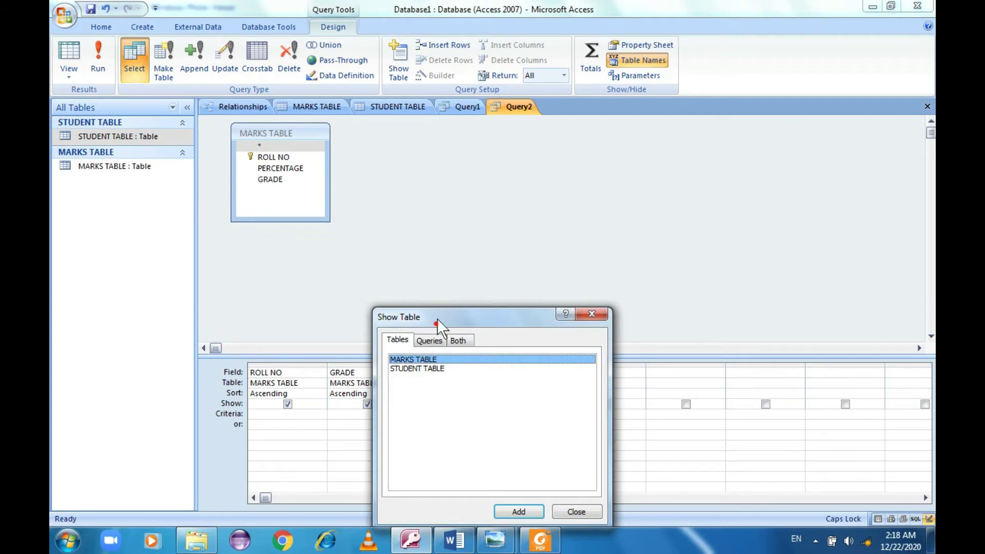
pyautogui.moveTo(437, 319); pyautogui.dragTo(474, 150)
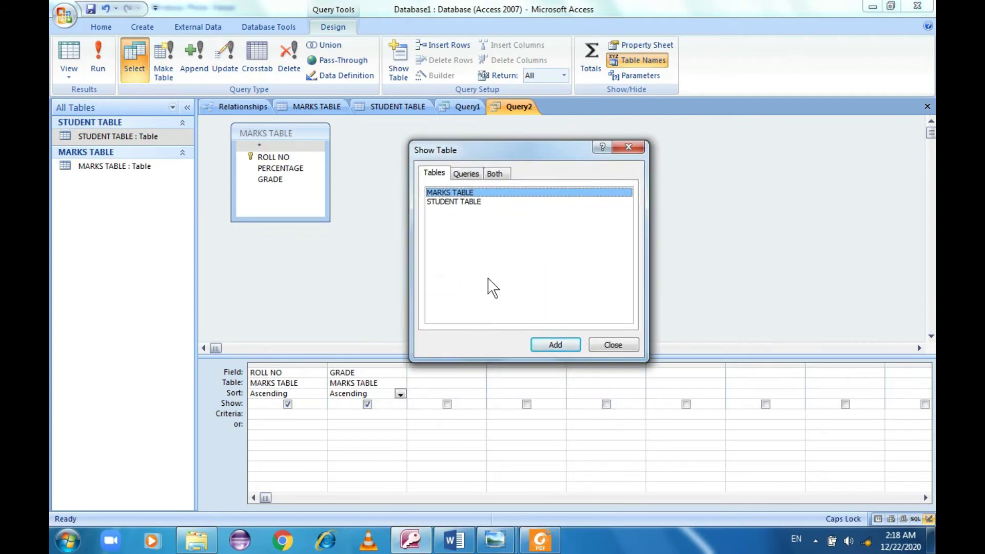
pyautogui.doubleClick(474, 202)
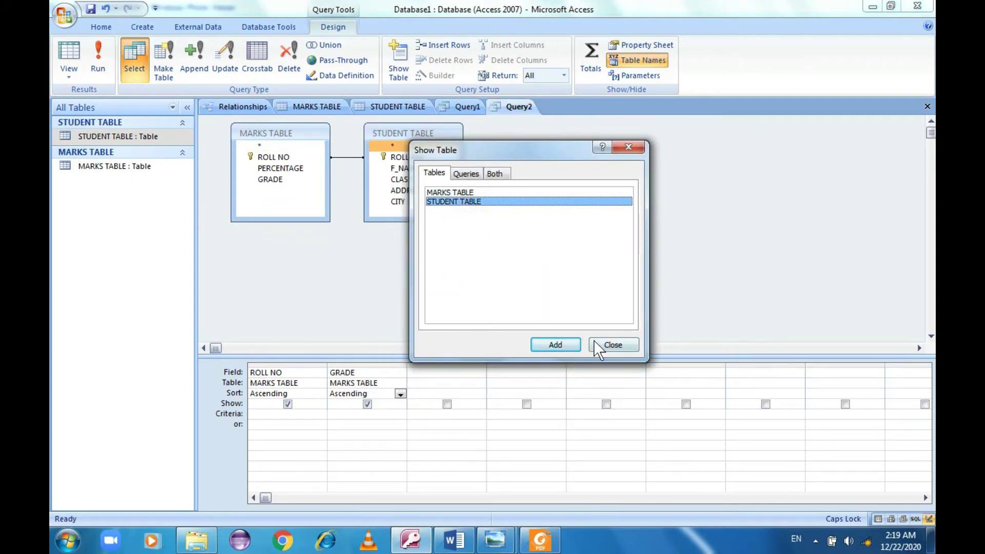
pyautogui.click(612, 345)
# - Remove MARKS TABLE from the query and move STUDENT TABLE into its place
pyautogui.rightClick(291, 125)
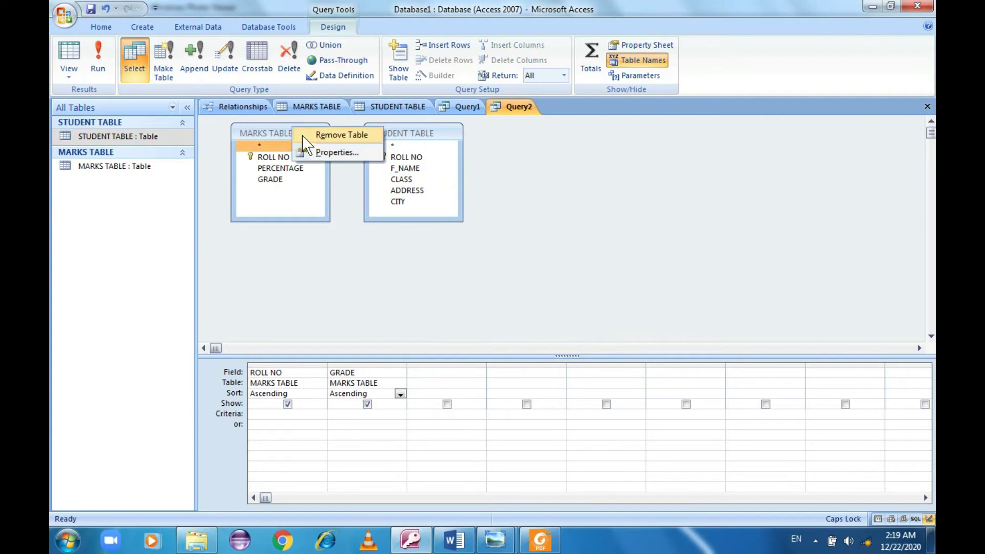
pyautogui.click(328, 135)
pyautogui.moveTo(376, 131); pyautogui.dragTo(242, 139)
# - Following the textbook example, enter the criterion =8 in the first column of the design grid
pyautogui.hotkey('alt', 'Tab')
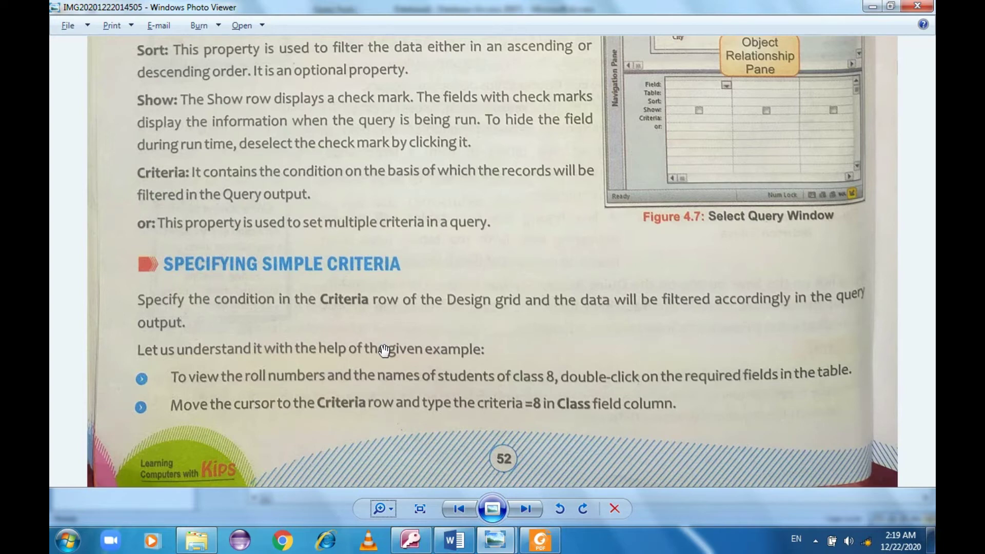
pyautogui.hotkey('alt', 'Tab')
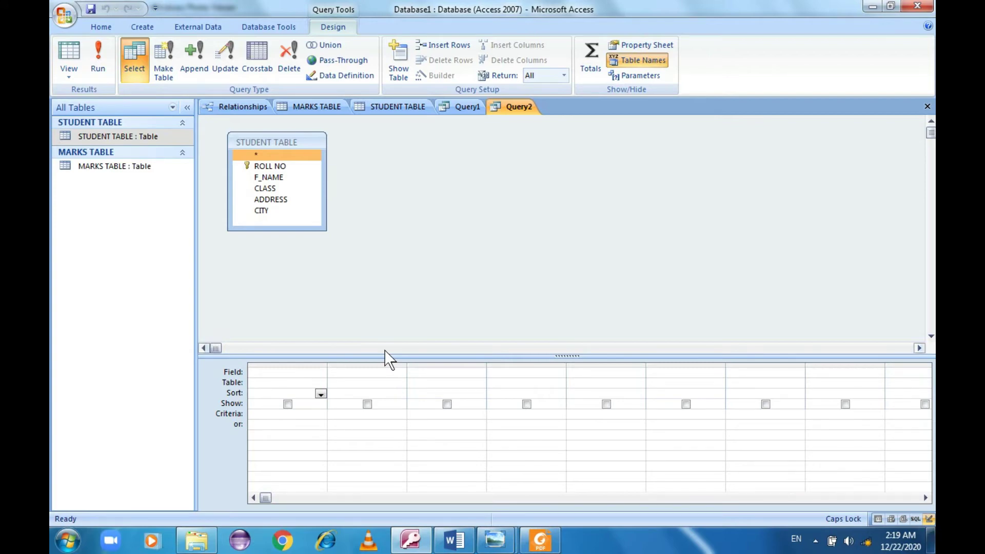
pyautogui.click(274, 417)
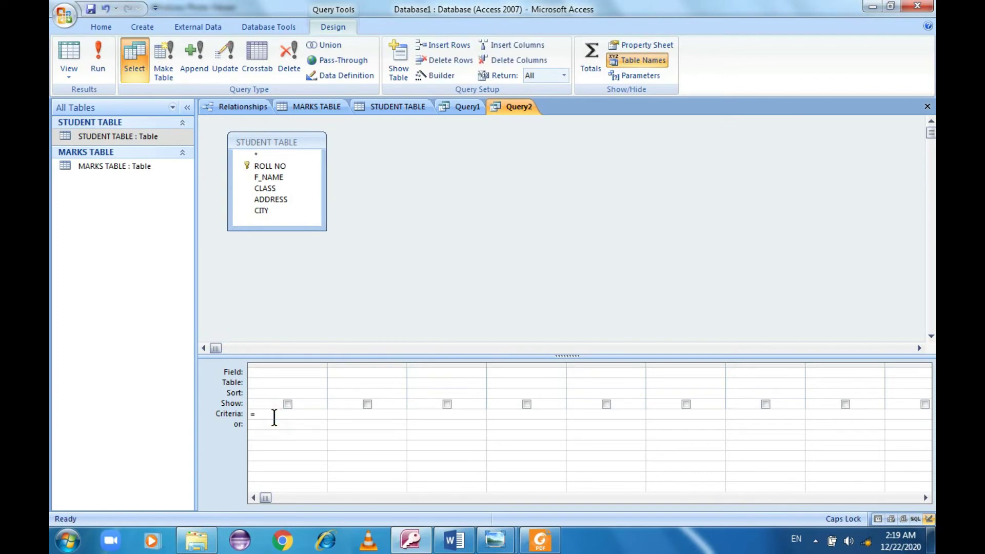
pyautogui.hotkey('alt', 'Tab')
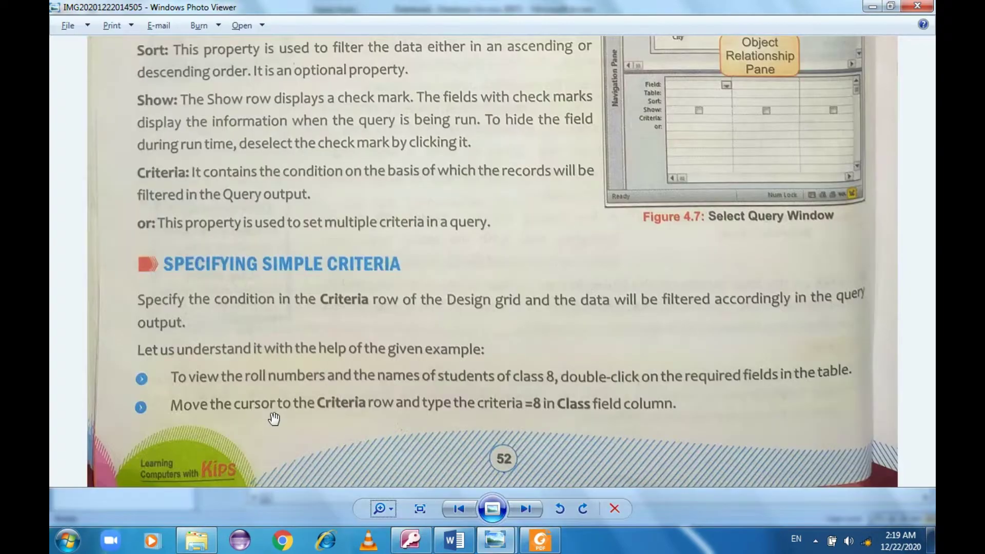
pyautogui.hotkey('alt', 'Tab')
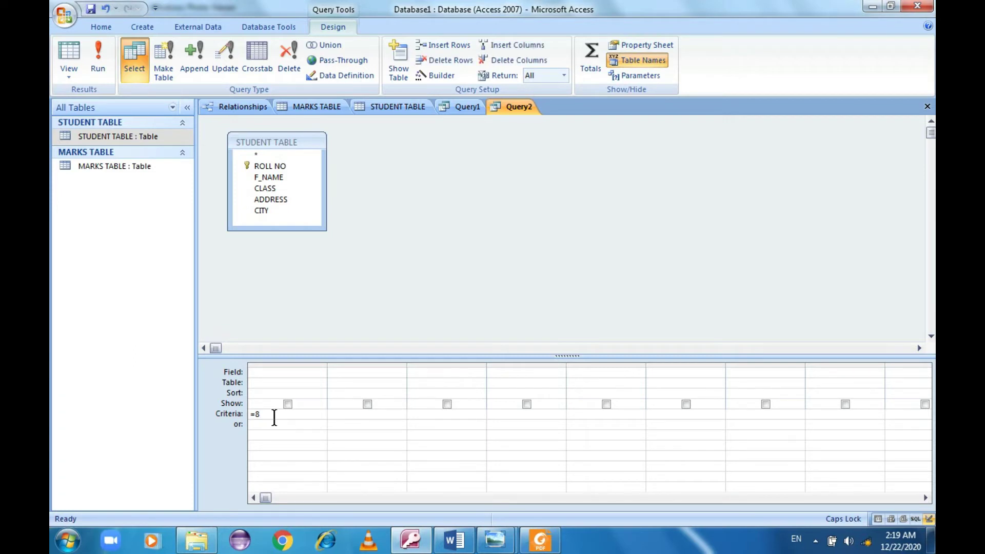
# - Add CLASS to the first column with Ascending sort, and move the =8 criterion from the second column under it
pyautogui.moveTo(278, 189); pyautogui.dragTo(283, 372)
pyautogui.click(300, 394)
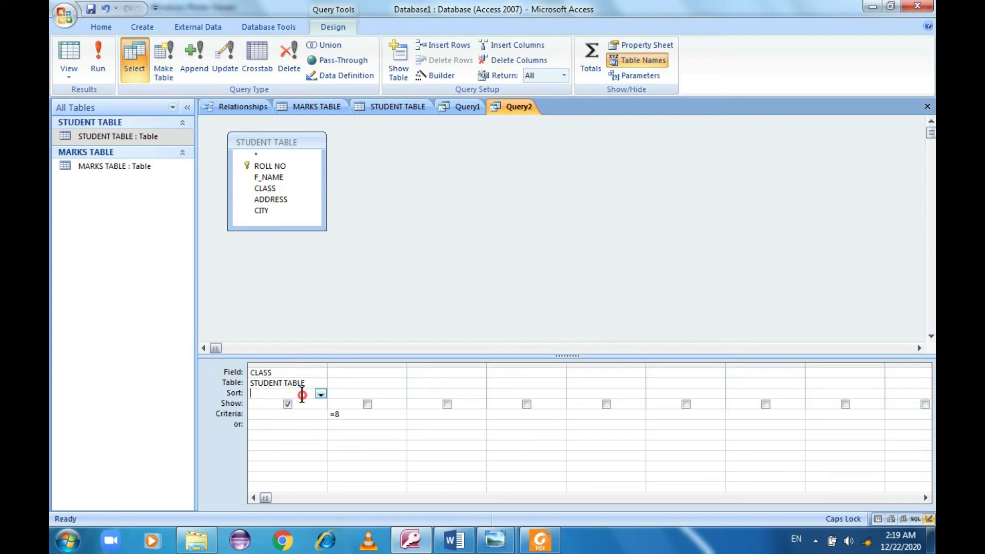
pyautogui.click(320, 394)
pyautogui.click(319, 404)
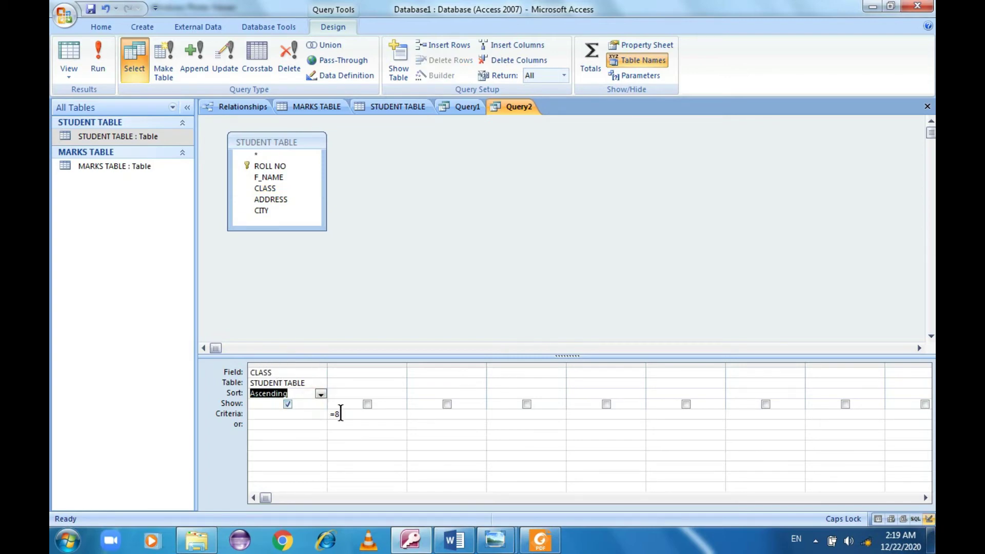
pyautogui.click(342, 413)
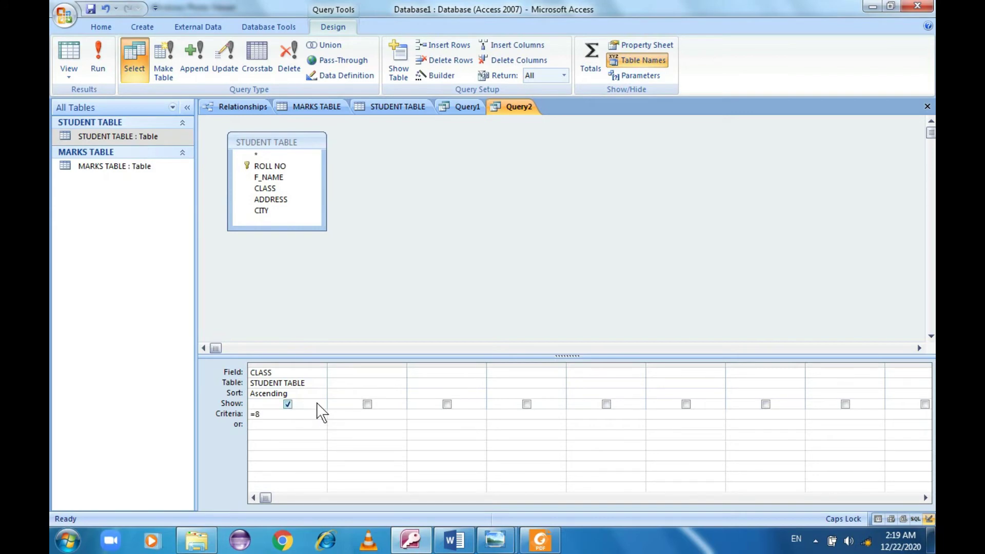
# - Switch to the chapter PDF in Foxit Reader and examine the field, sort and criteria layout in Figure 4.8
pyautogui.hotkey('alt', 'Tab')
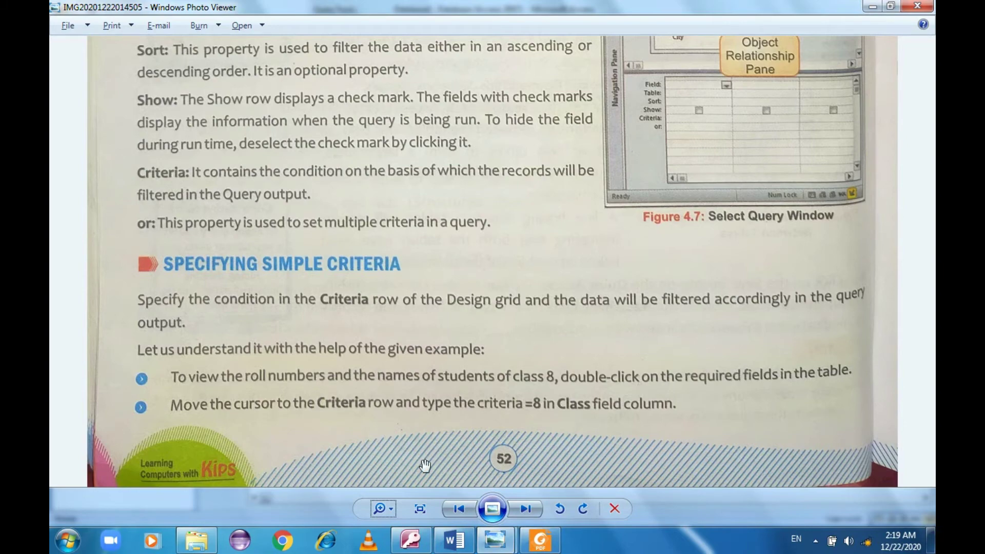
pyautogui.click(540, 540)
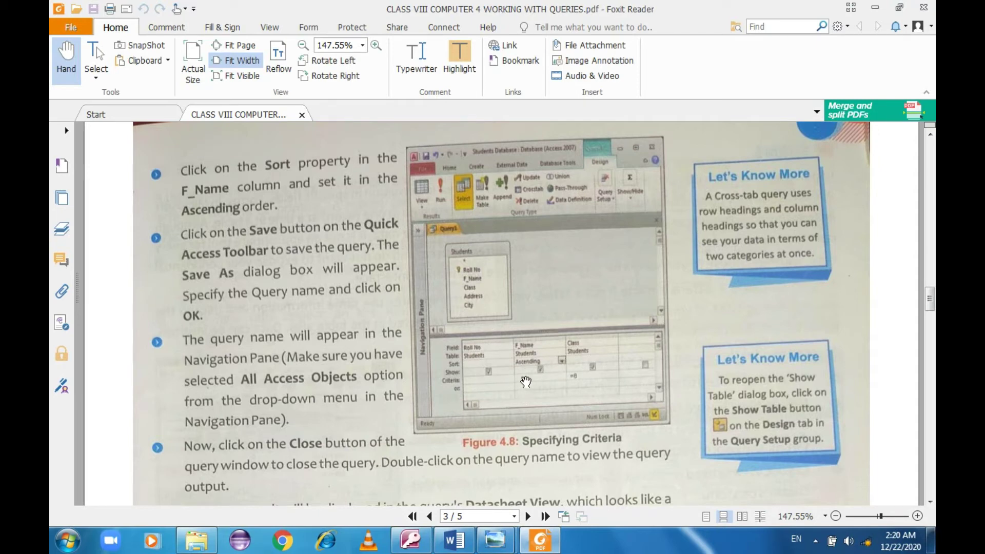
pyautogui.scroll(-1, 332, 367)
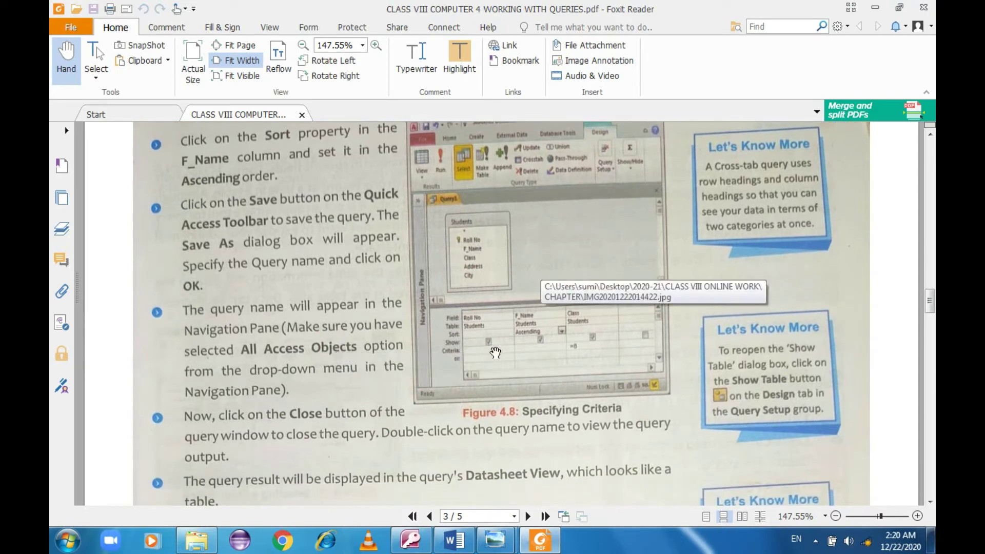
pyautogui.hotkey('alt', 'Tab')
pyautogui.hotkey('alt', 'Tab')
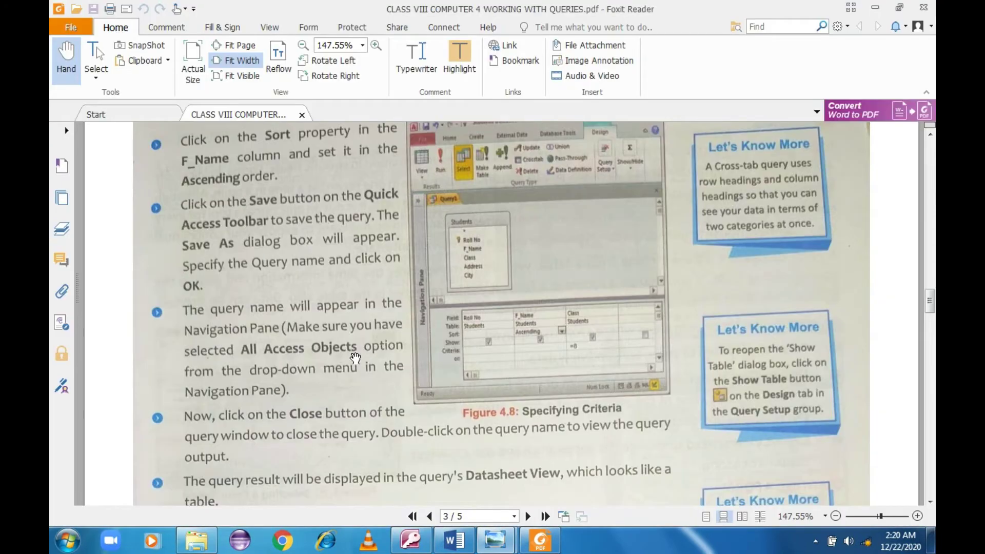
# - Back in Access, change the first column's field to ROLL NO, set it to not sorted, and clear its criterion
pyautogui.hotkey('alt', 'Tab')
pyautogui.click(320, 373)
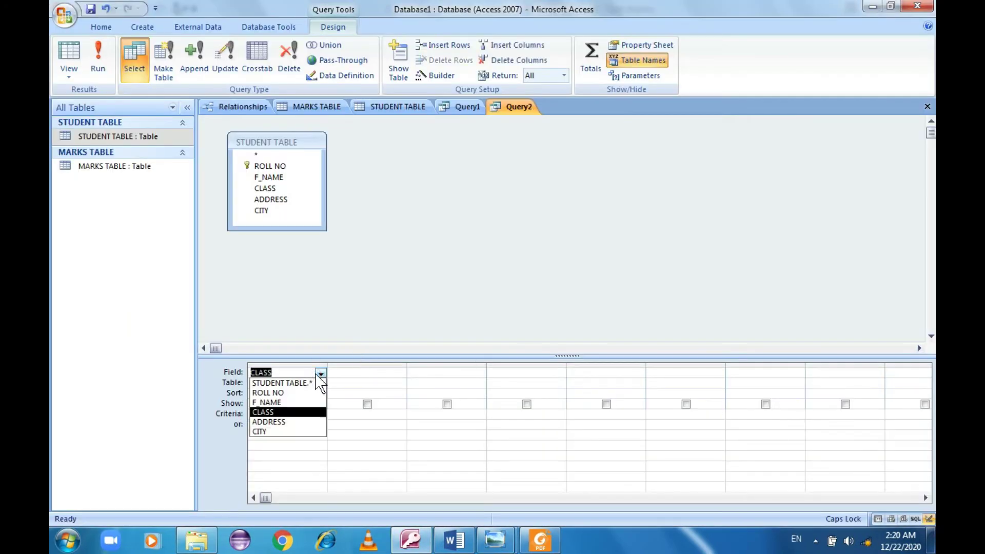
pyautogui.click(303, 392)
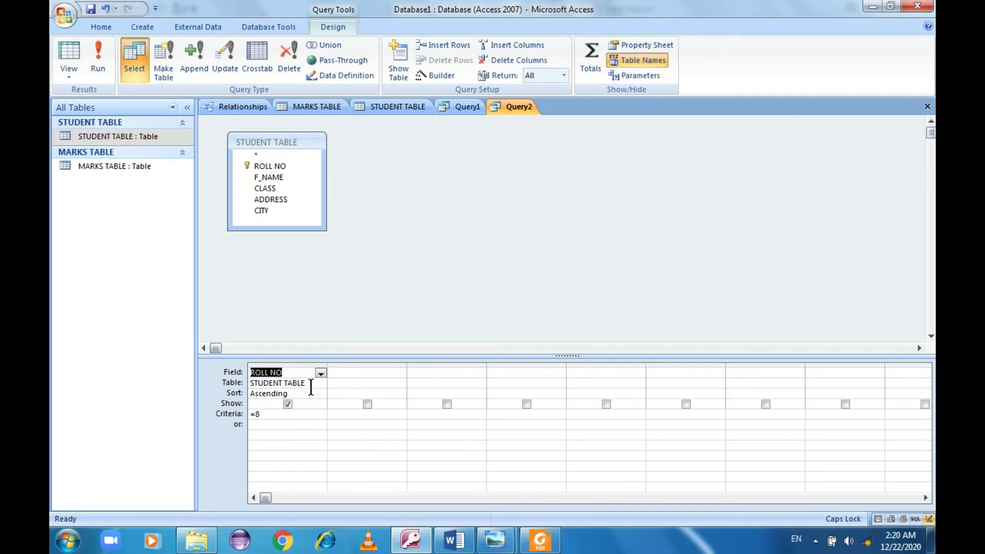
pyautogui.click(311, 393)
pyautogui.click(320, 394)
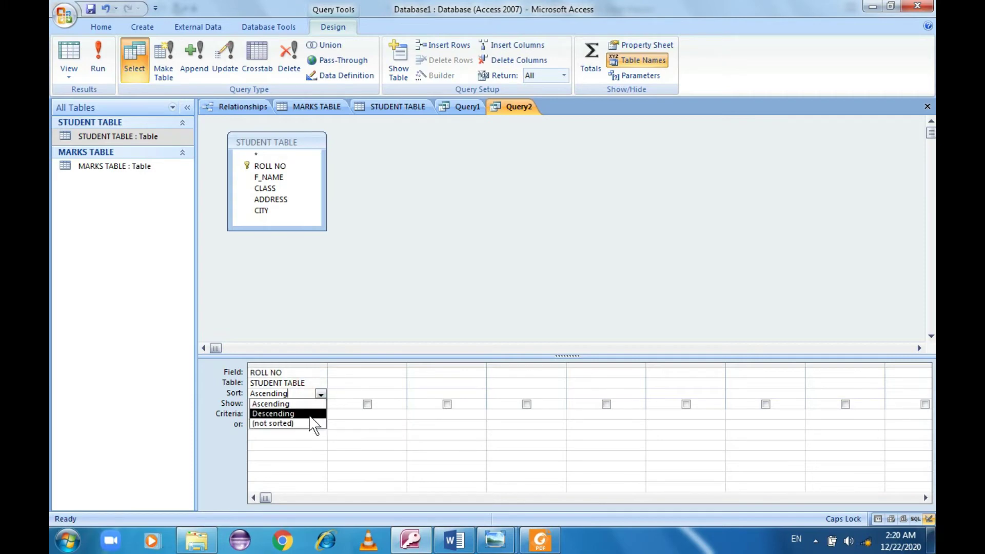
pyautogui.click(306, 422)
pyautogui.click(293, 413)
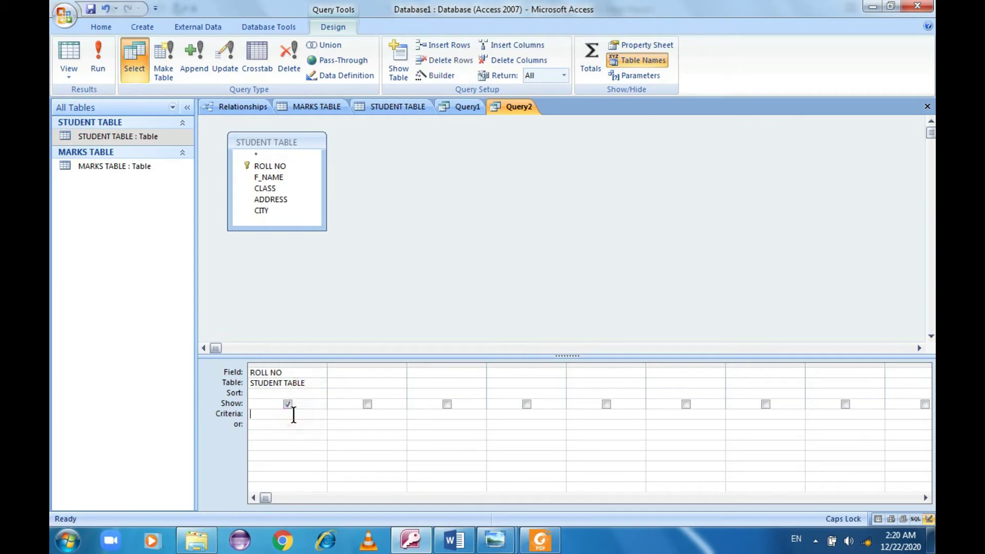
# - Check Figure 4.8 again, and add F_NAME from STUDENT TABLE to the second column with Ascending sort
pyautogui.hotkey('alt', 'Tab')
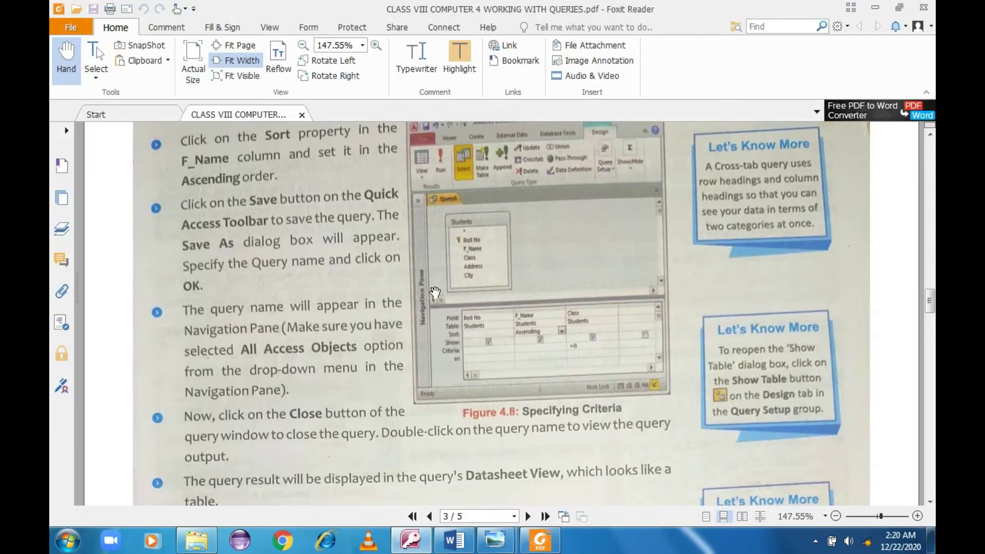
pyautogui.hotkey('alt', 'Tab')
pyautogui.click(281, 178)
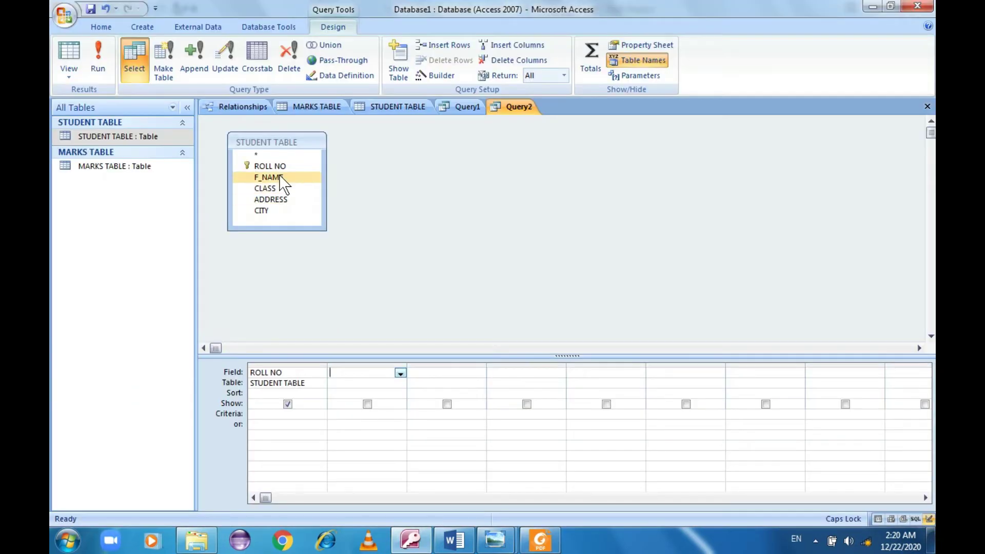
pyautogui.moveTo(281, 178); pyautogui.dragTo(380, 372)
pyautogui.click(380, 393)
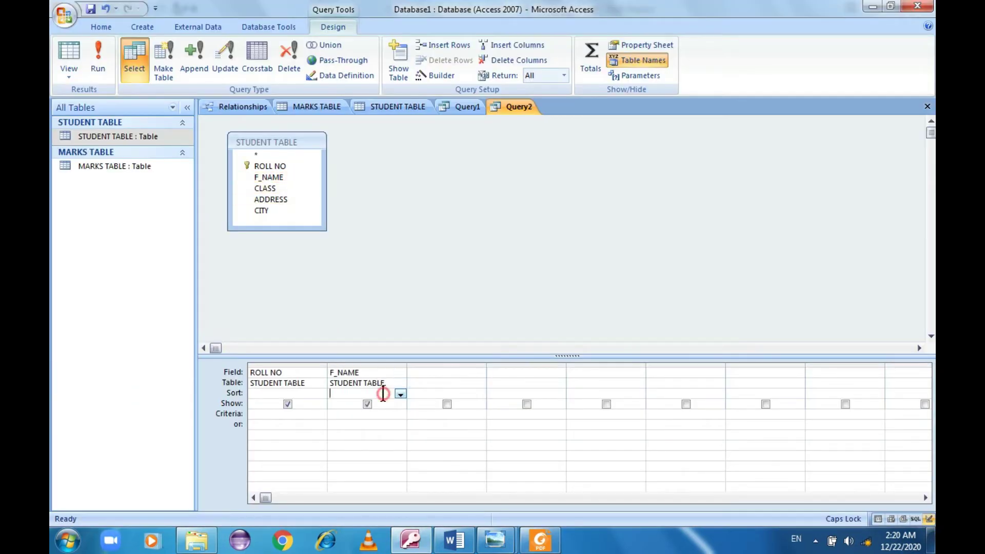
pyautogui.click(400, 393)
pyautogui.click(382, 403)
# - Add CLASS from STUDENT TABLE to the third column without sorting, check it against Figure 4.8 in the PDF, and set its criterion to =8
pyautogui.click(446, 369)
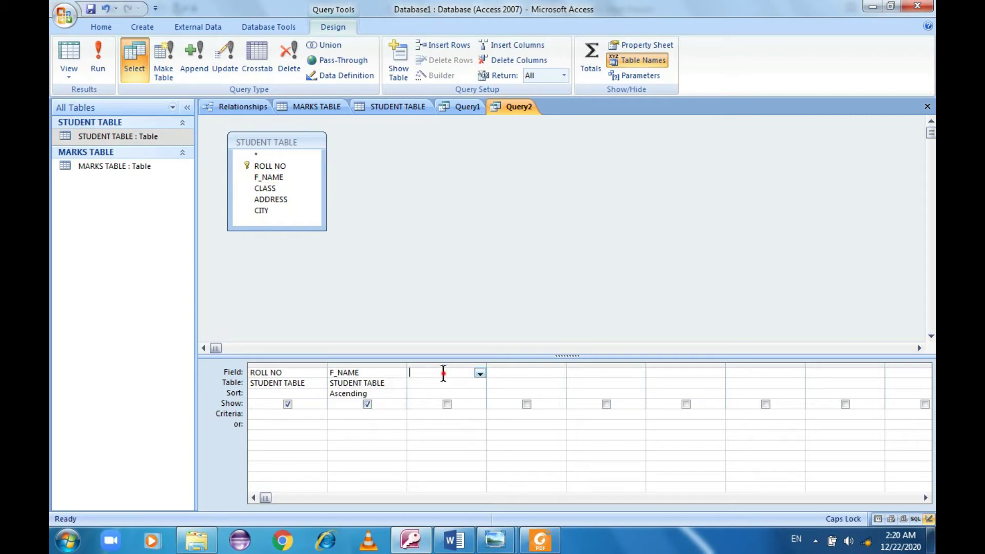
pyautogui.moveTo(266, 188); pyautogui.dragTo(445, 382)
pyautogui.click(471, 392)
pyautogui.click(480, 394)
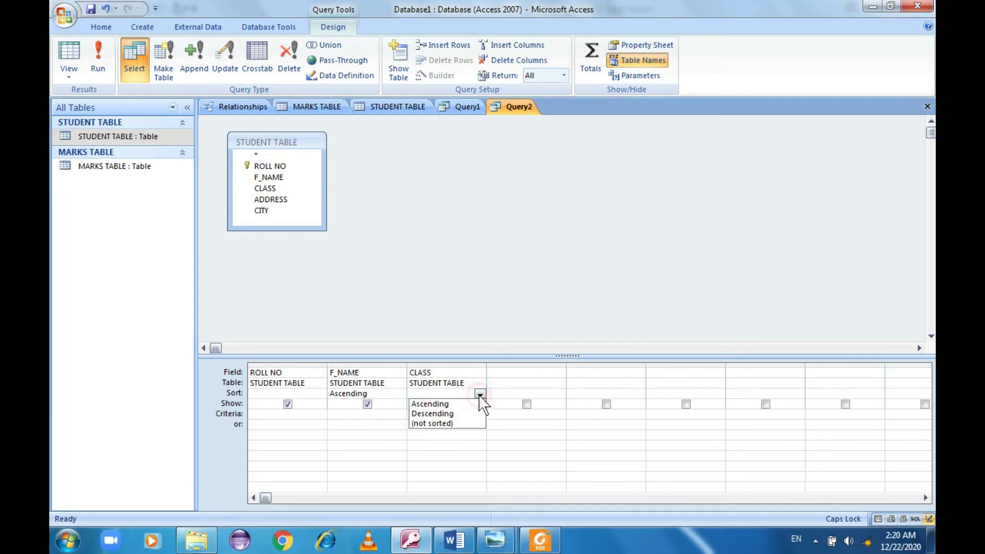
pyautogui.click(479, 394)
pyautogui.hotkey('alt', 'Tab')
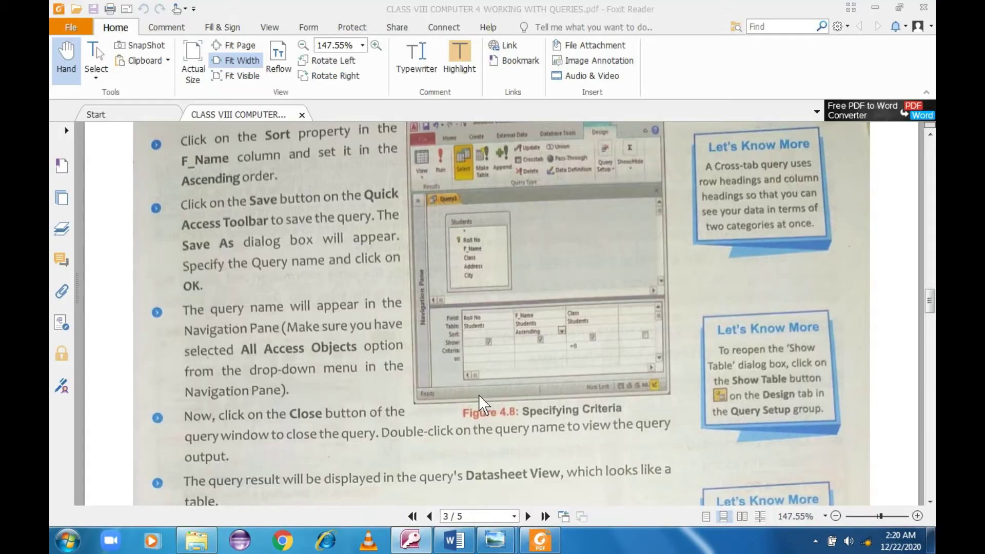
pyautogui.hotkey('alt', 'Tab')
pyautogui.click(457, 411)
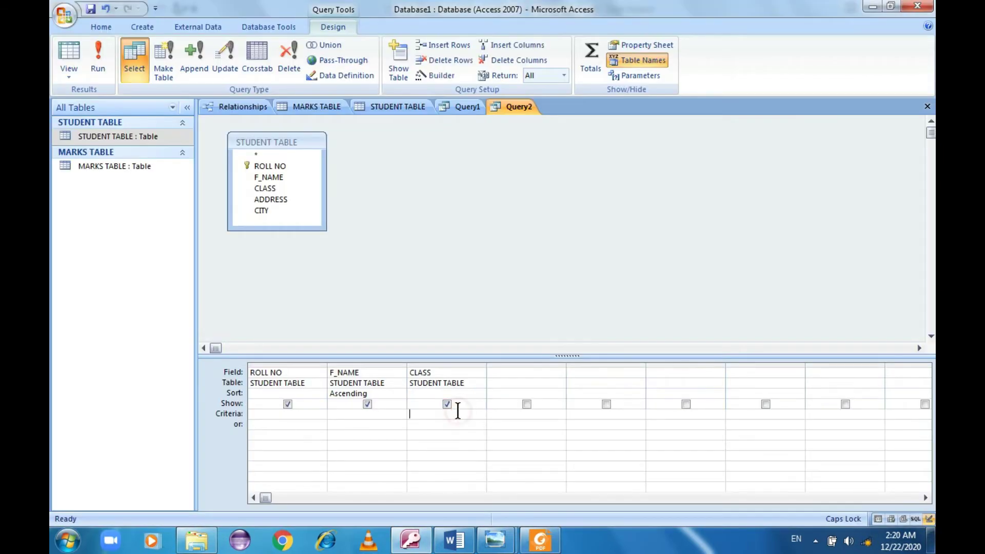
pyautogui.write('=8')
# - Check the textbook's saving instructions in Foxit Reader, and save the query in Access as Query2
pyautogui.hotkey('alt', 'Tab')
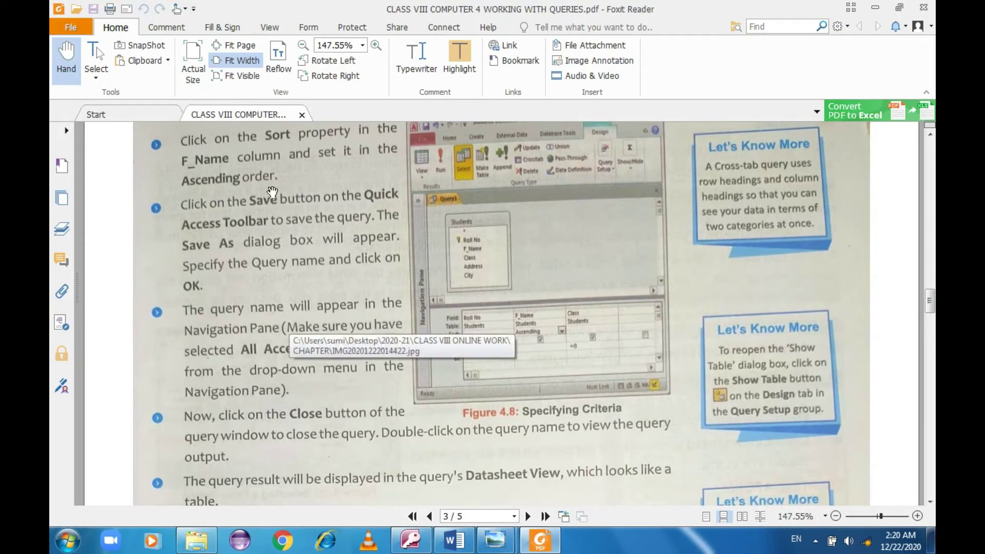
pyautogui.hotkey('alt', 'Tab')
pyautogui.hotkey('ctrl', 's')
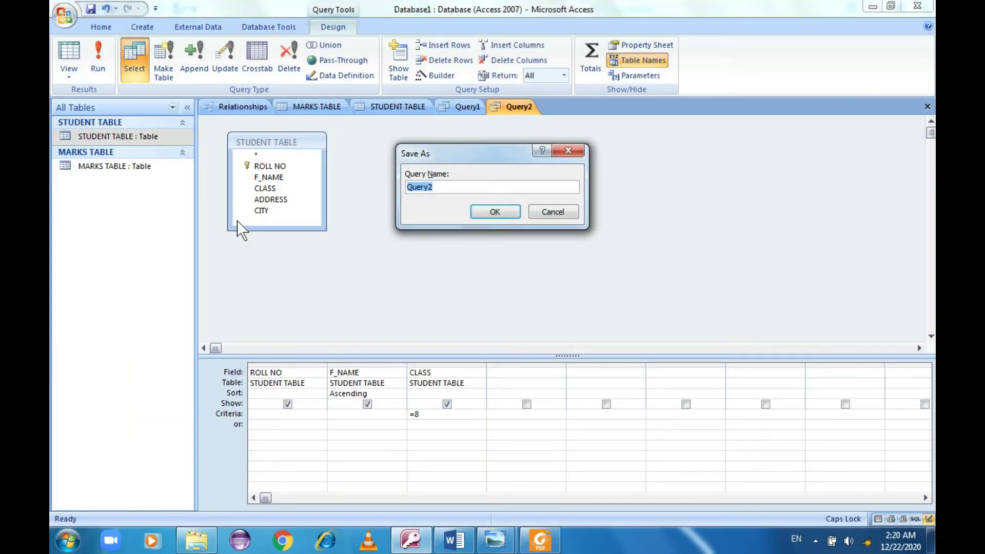
pyautogui.click(492, 210)
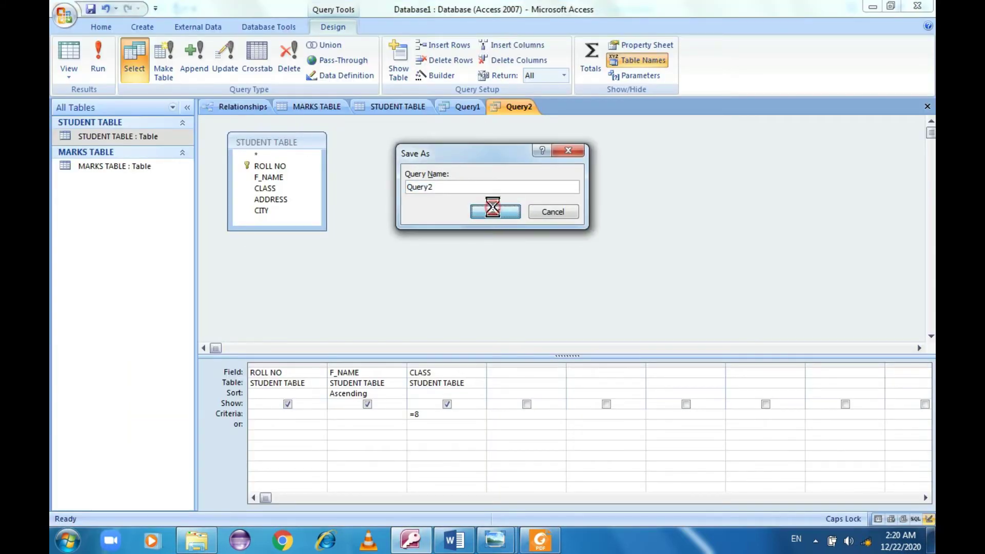
# - Read the remaining textbook steps and the tip on viewing query output in Foxit Reader, and run Query2 in Access
pyautogui.hotkey('alt', 'Tab')
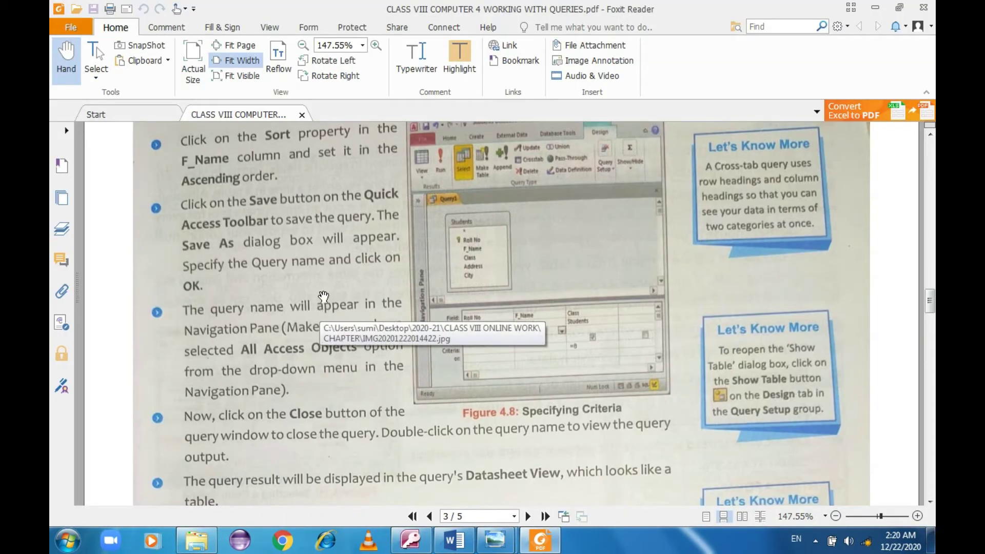
pyautogui.scroll(-3, 382, 359)
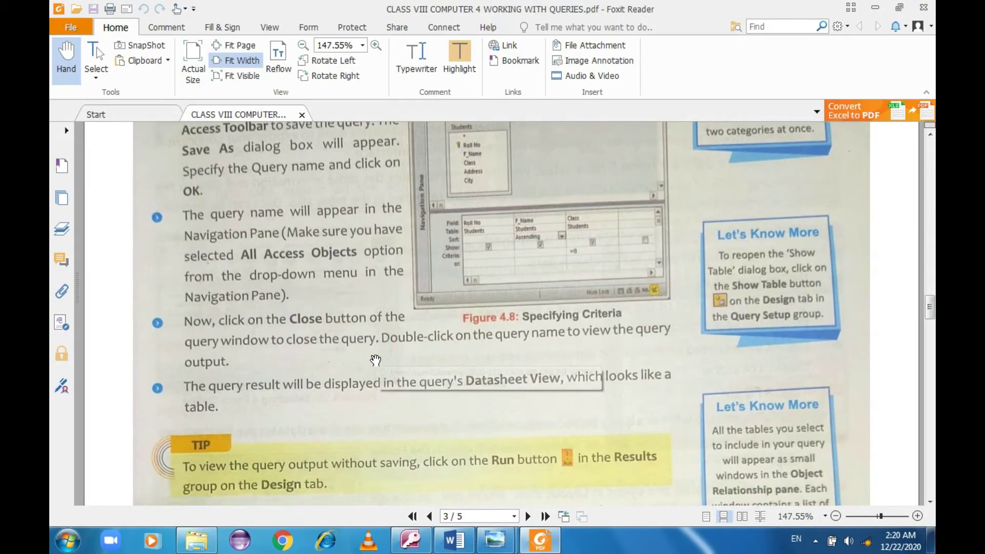
pyautogui.scroll(-3, 375, 361)
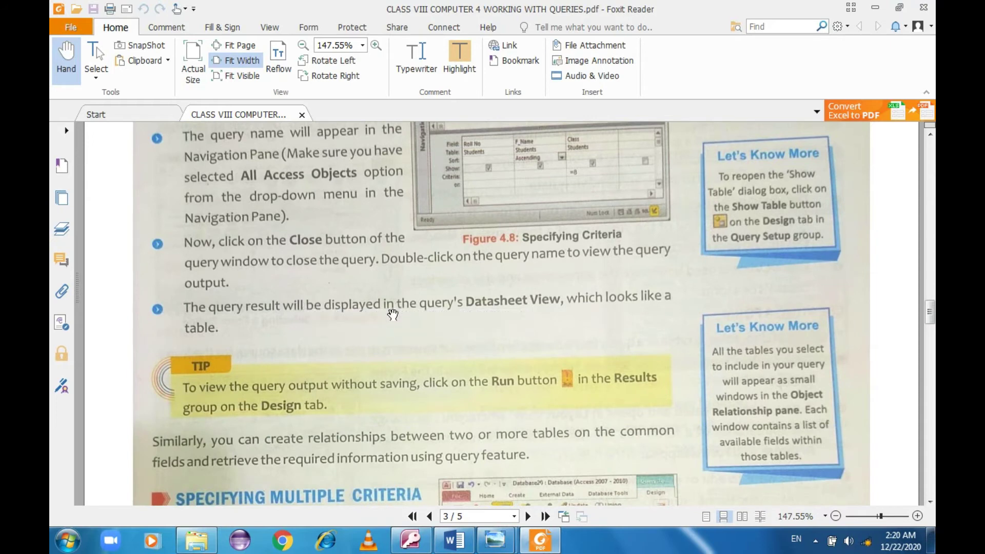
pyautogui.scroll(-3, 478, 369)
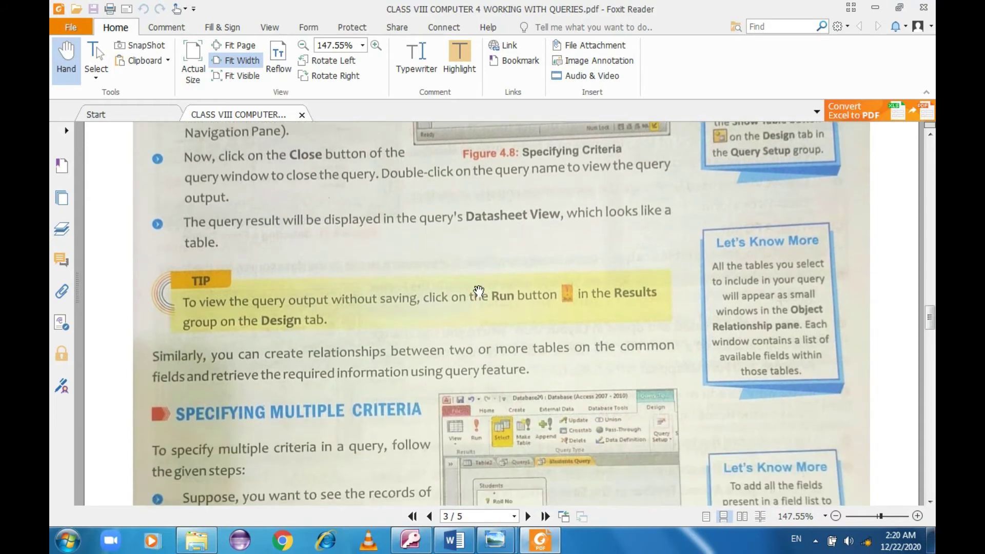
pyautogui.scroll(-3, 479, 300)
pyautogui.hotkey('alt', 'Tab')
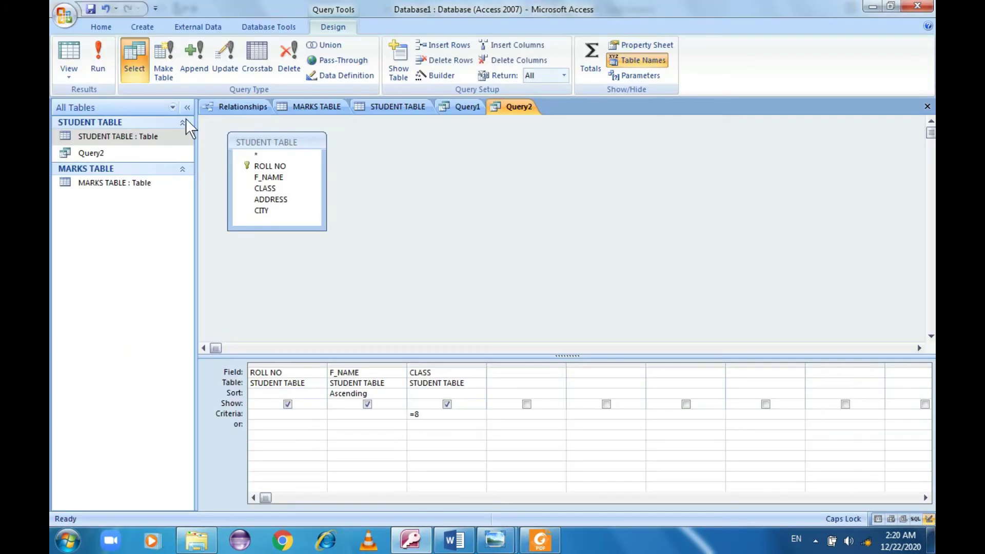
pyautogui.click(98, 63)
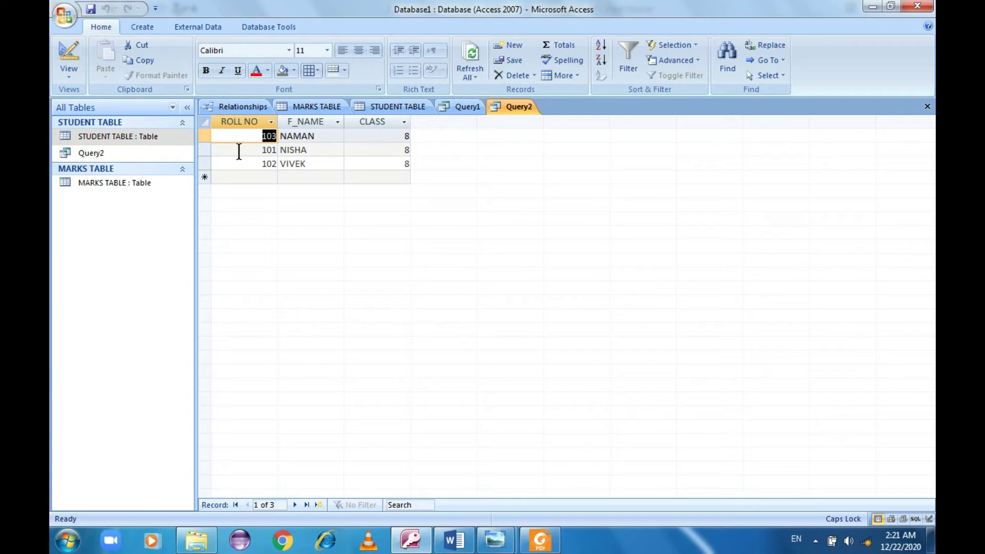
# - Switch Query2 between Design View and Datasheet View to compare its design with its output, ending in Design View at the CLASS criterion
pyautogui.rightClick(516, 106)
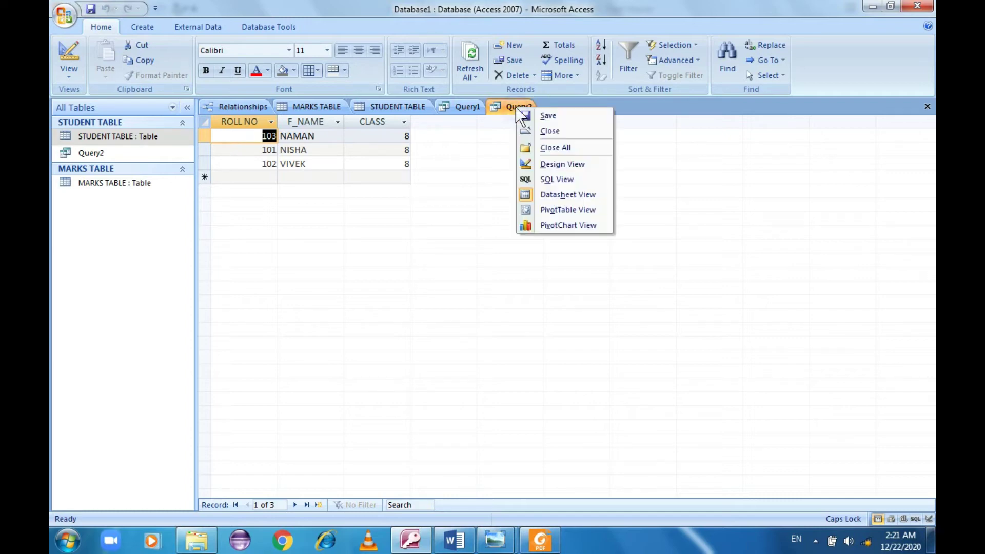
pyautogui.click(544, 165)
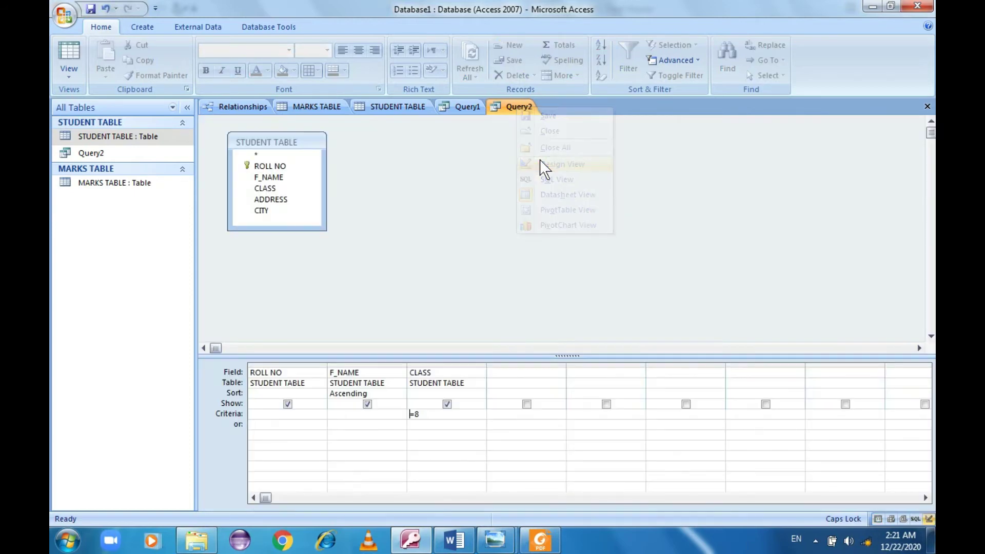
pyautogui.rightClick(508, 107)
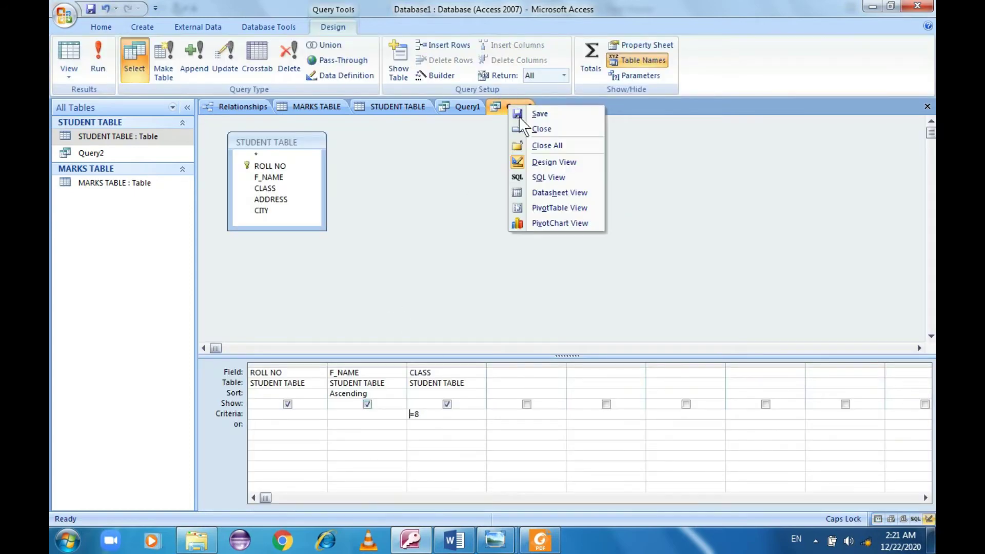
pyautogui.click(538, 196)
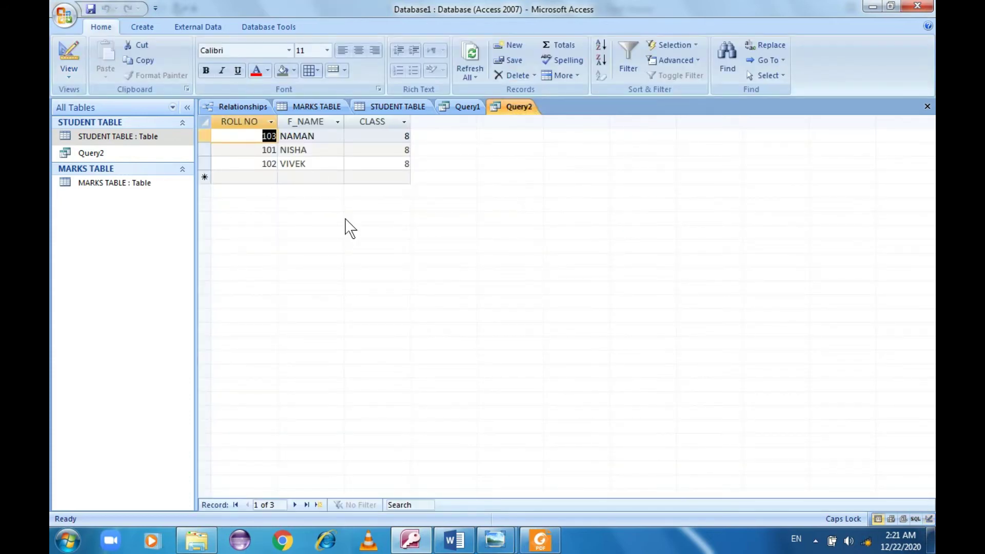
pyautogui.rightClick(510, 106)
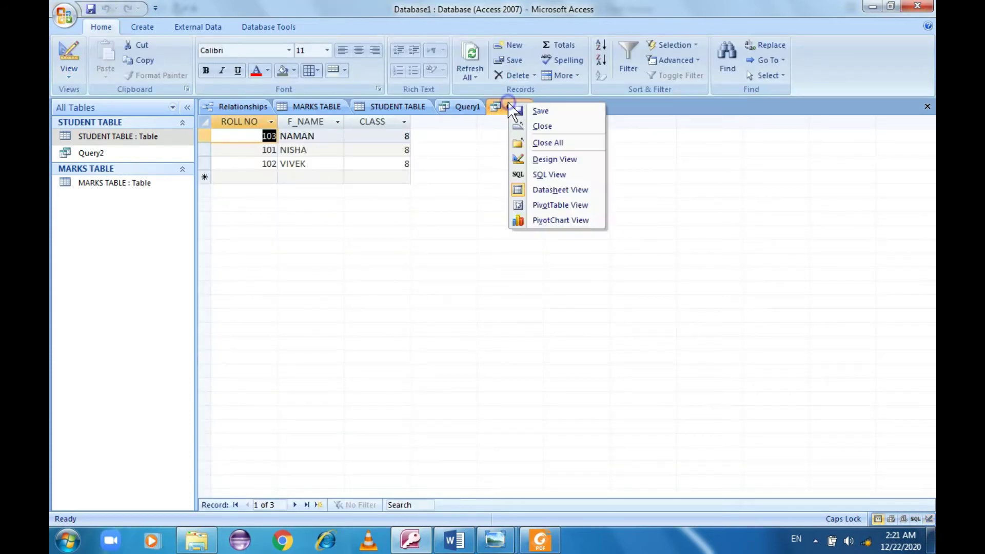
pyautogui.click(551, 159)
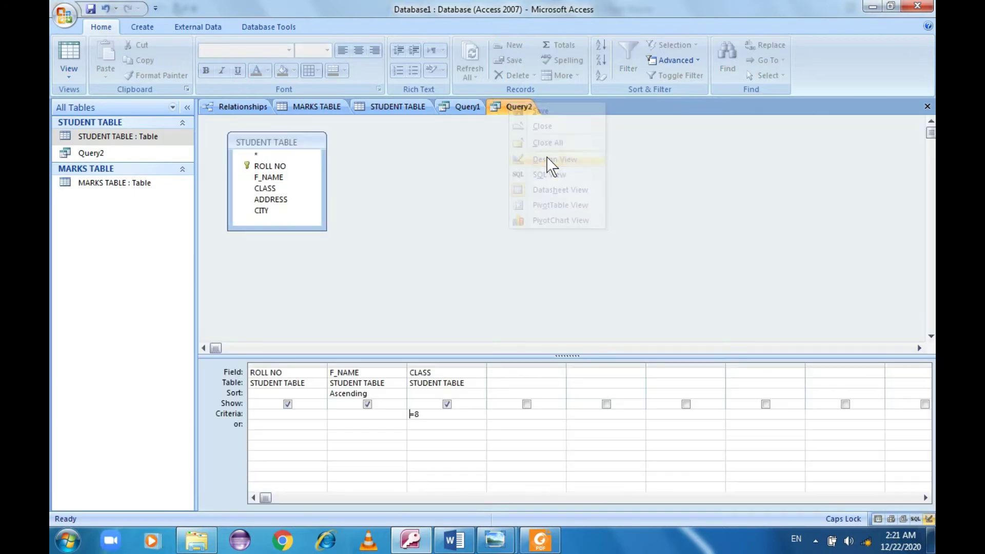
pyautogui.click(410, 414)
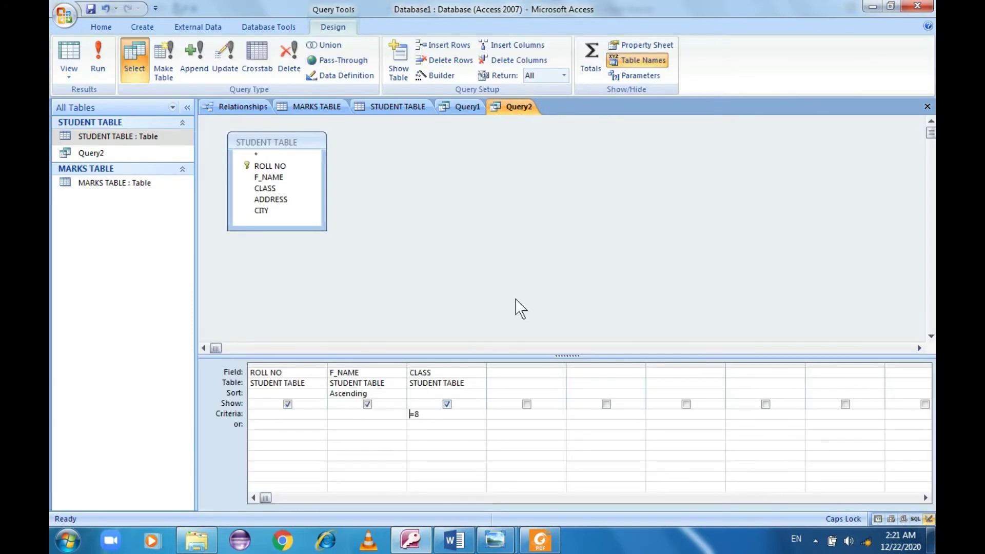
# - Read the Specifying Multiple Criteria section in the PDF, and enter =9 in the Or row of Query2's CLASS column in Access
pyautogui.hotkey('alt', 'Tab')
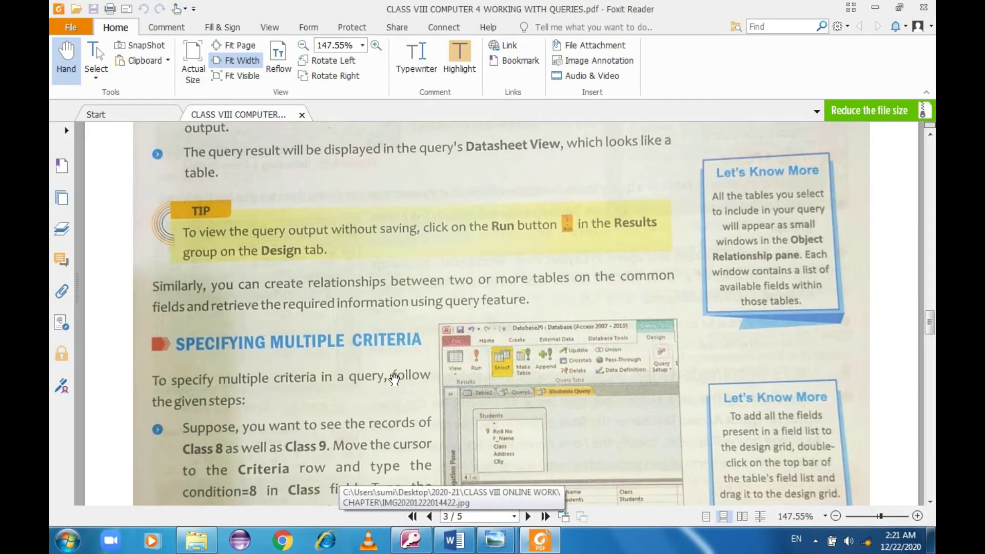
pyautogui.scroll(-2, 412, 285)
pyautogui.scroll(-2, 412, 285)
pyautogui.scroll(-2, 405, 340)
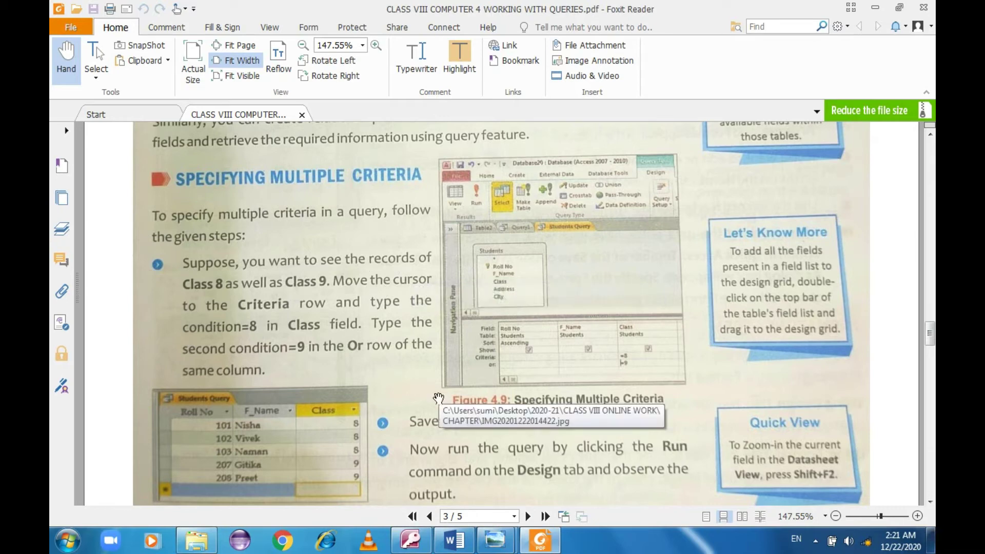
pyautogui.scroll(-1, 444, 379)
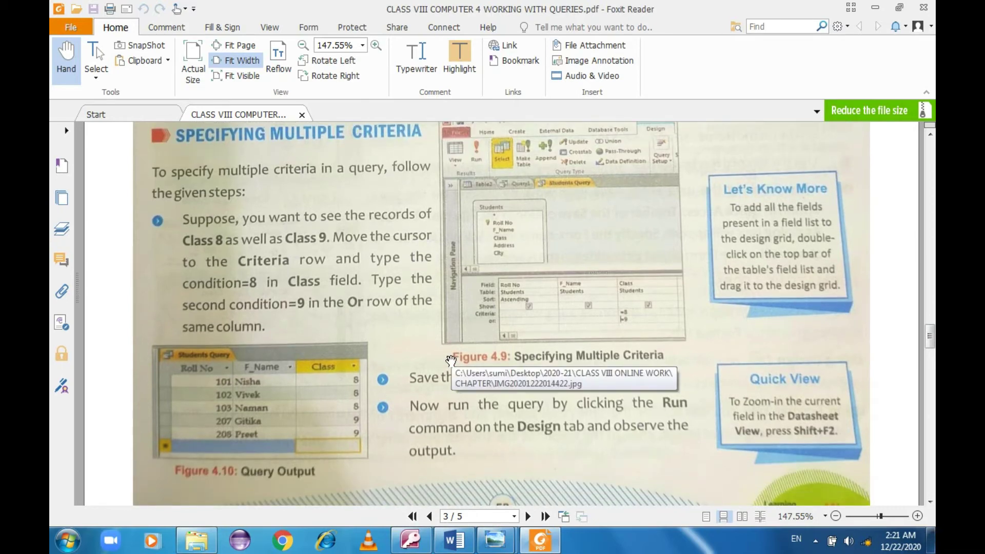
pyautogui.hotkey('alt', 'Tab')
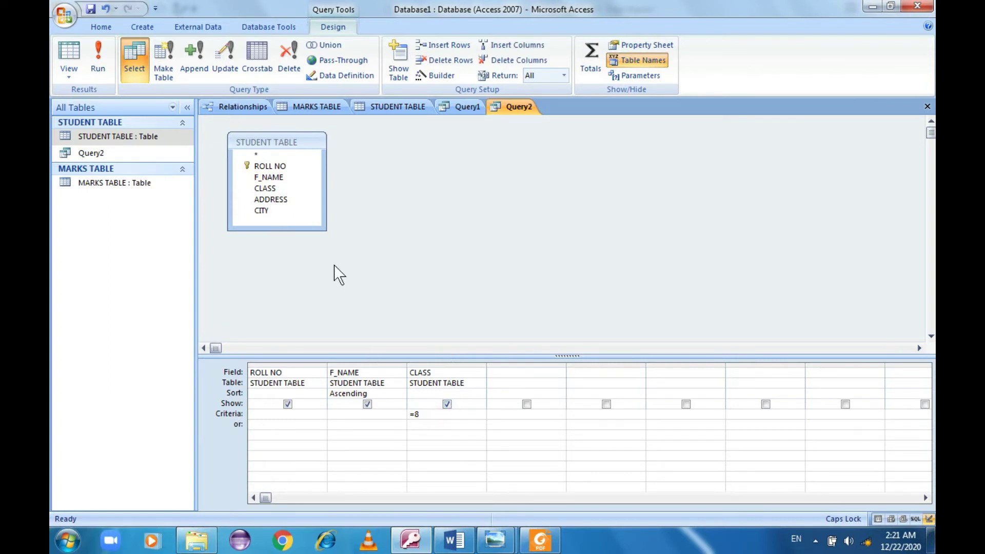
pyautogui.click(239, 424)
pyautogui.click(411, 421)
pyautogui.click(430, 412)
pyautogui.click(426, 424)
pyautogui.write('=9')
# - Run Query2, return to Design View to review the two CLASS conditions, and show the output in Datasheet View again
pyautogui.click(98, 57)
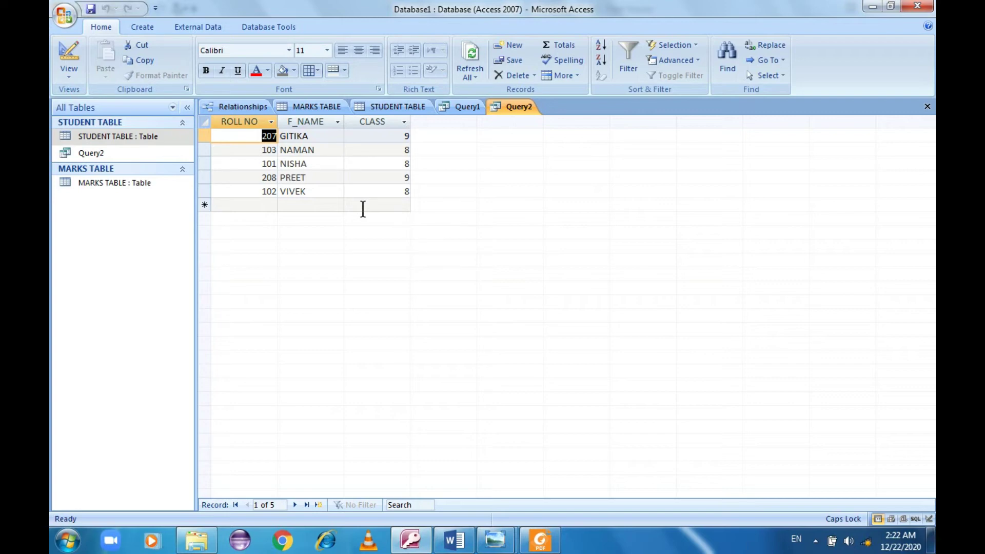
pyautogui.rightClick(518, 106)
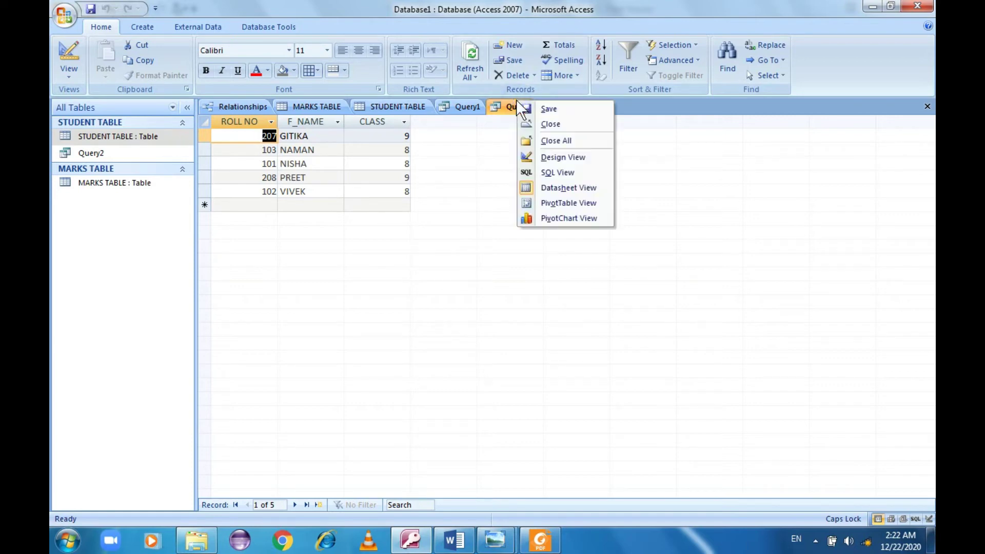
pyautogui.click(554, 157)
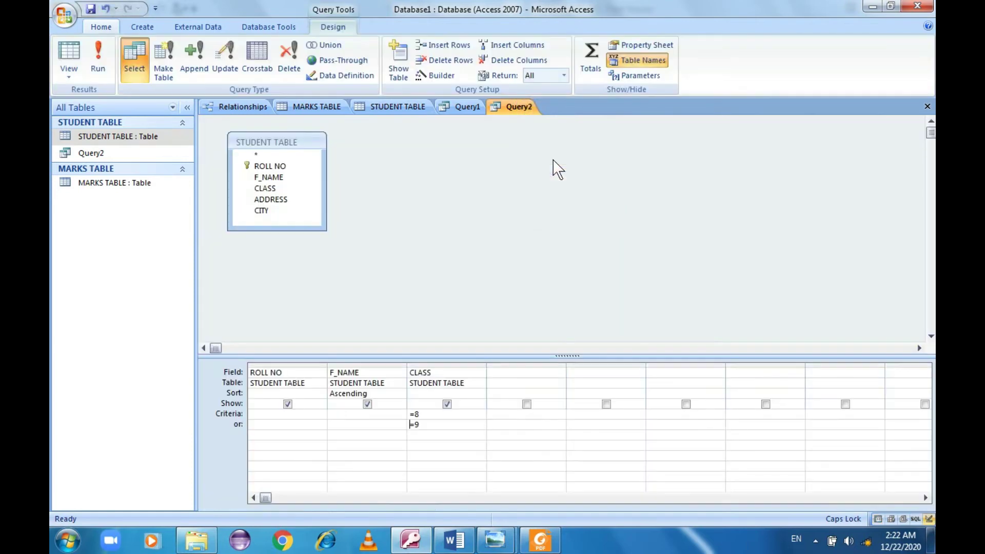
pyautogui.click(431, 417)
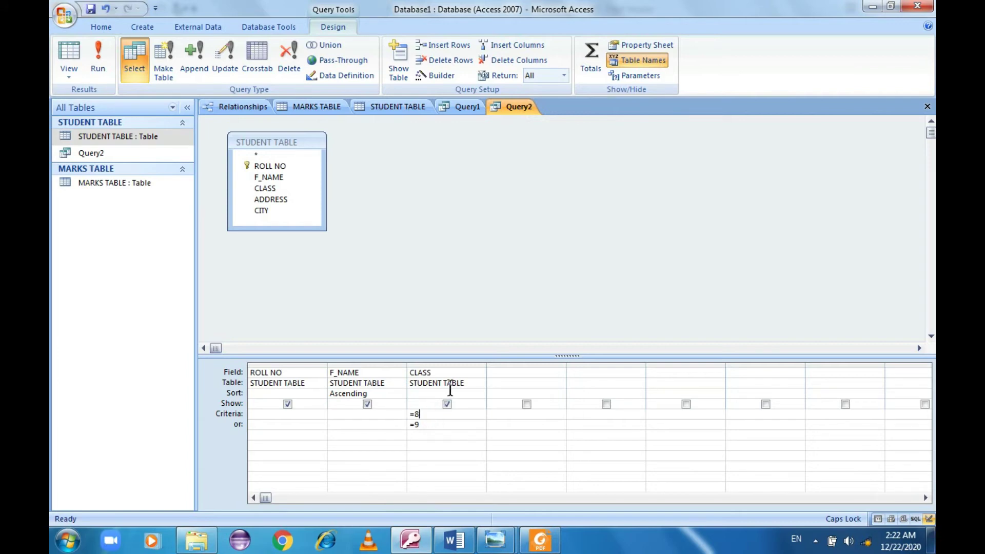
pyautogui.click(424, 417)
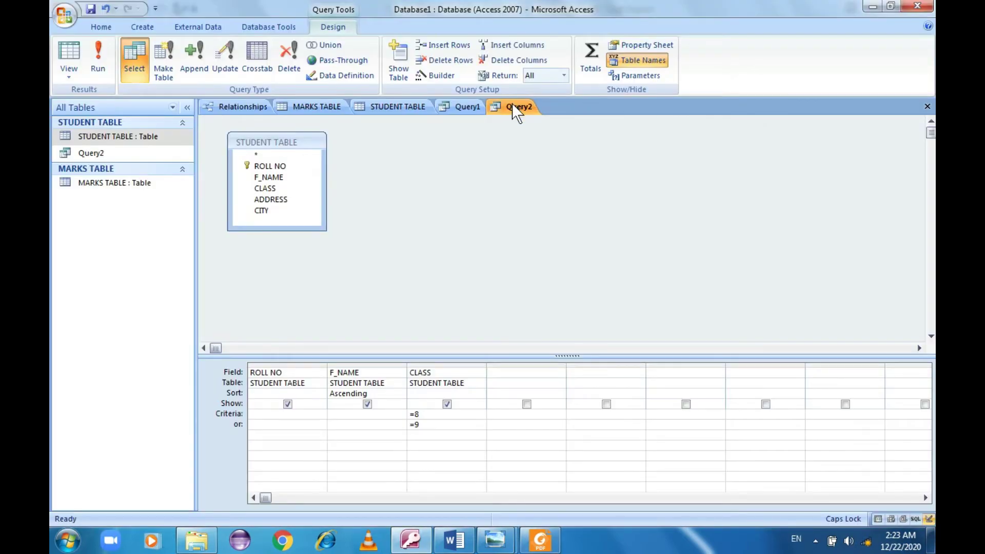
pyautogui.rightClick(512, 106)
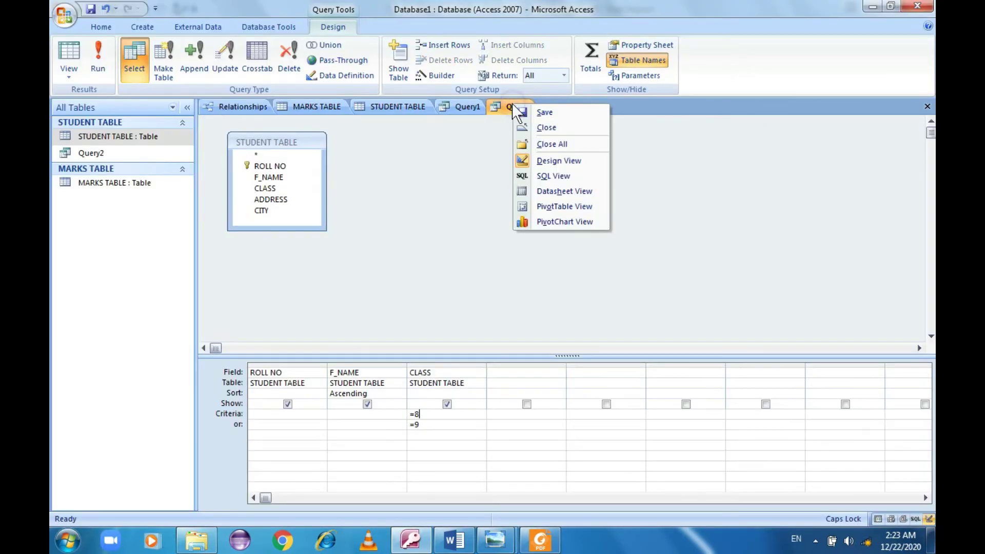
pyautogui.click(548, 192)
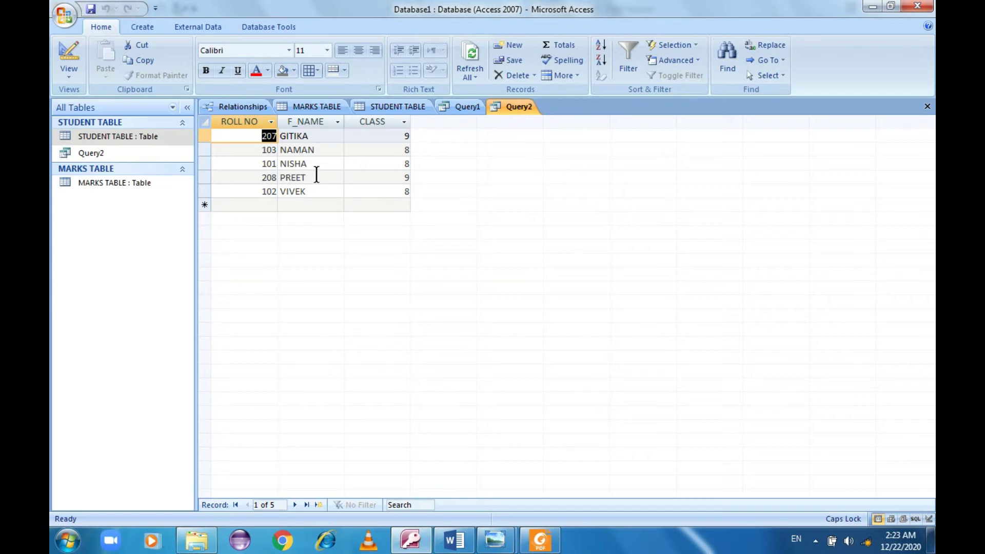
# - Compare Query2's output in Access with the textbook's Figure 4.10 and its run instructions in Foxit Reader
pyautogui.hotkey('alt', 'Tab')
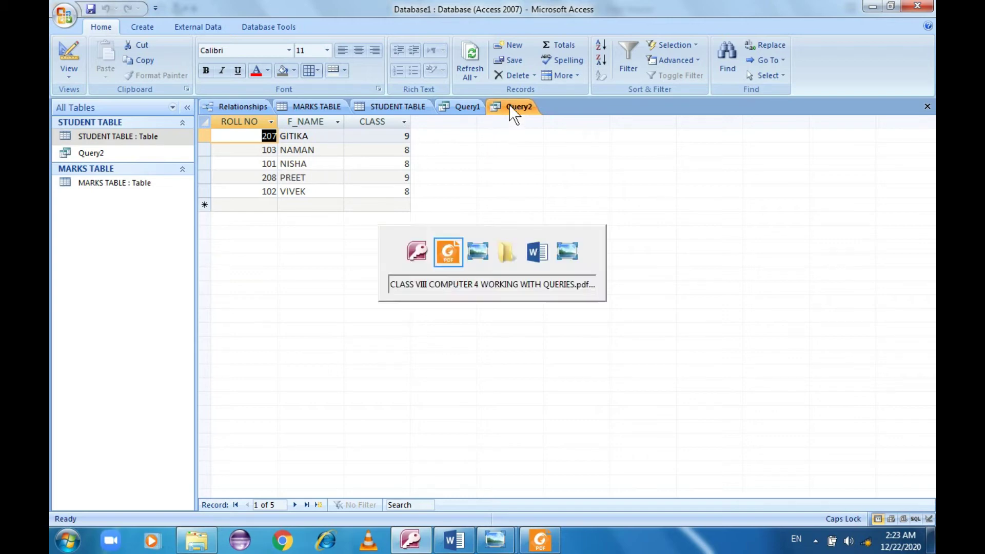
pyautogui.scroll(-3, 494, 359)
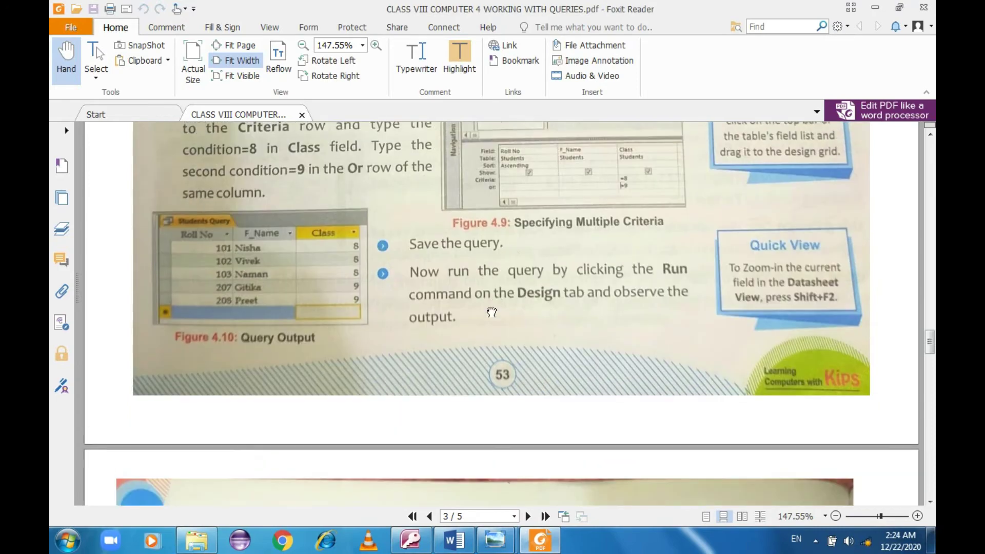
pyautogui.scroll(2, 492, 312)
pyautogui.scroll(-2, 492, 256)
pyautogui.hotkey('alt', 'Tab')
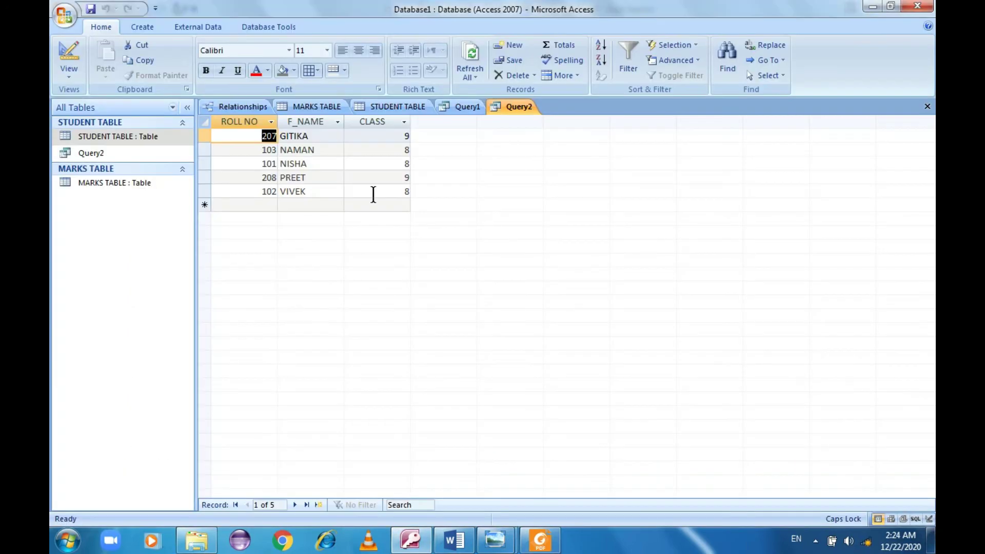
pyautogui.hotkey('alt', 'Tab')
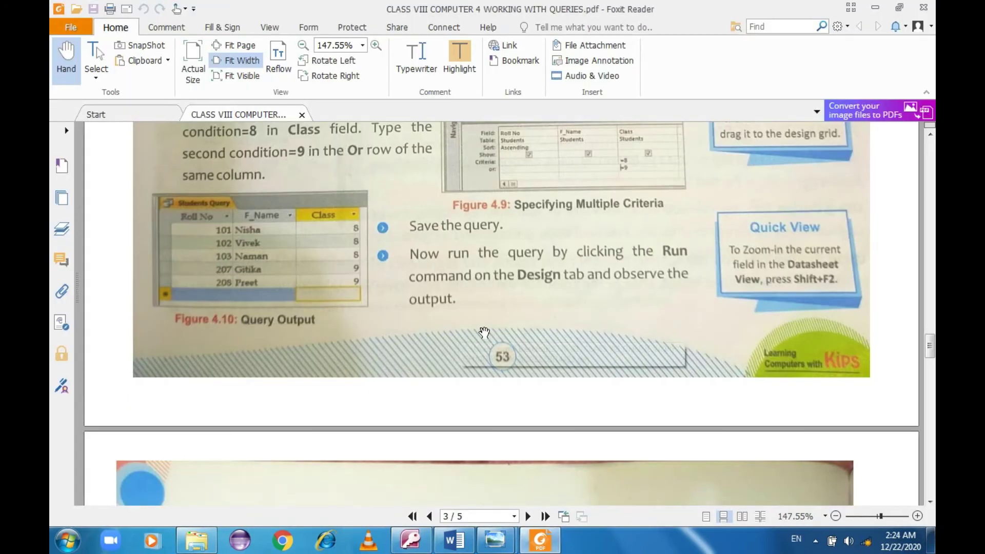
# - Dismiss the Windows color scheme prompt and skim the textbook's FORMS page down to the Creating a Form section
pyautogui.scroll(-3, 482, 340)
pyautogui.scroll(-5, 483, 341)
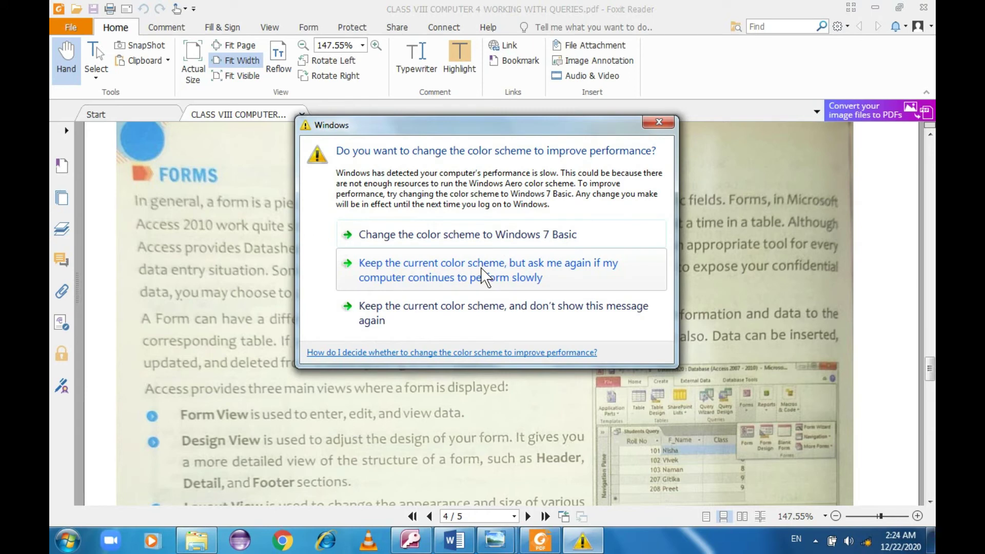
pyautogui.click(645, 120)
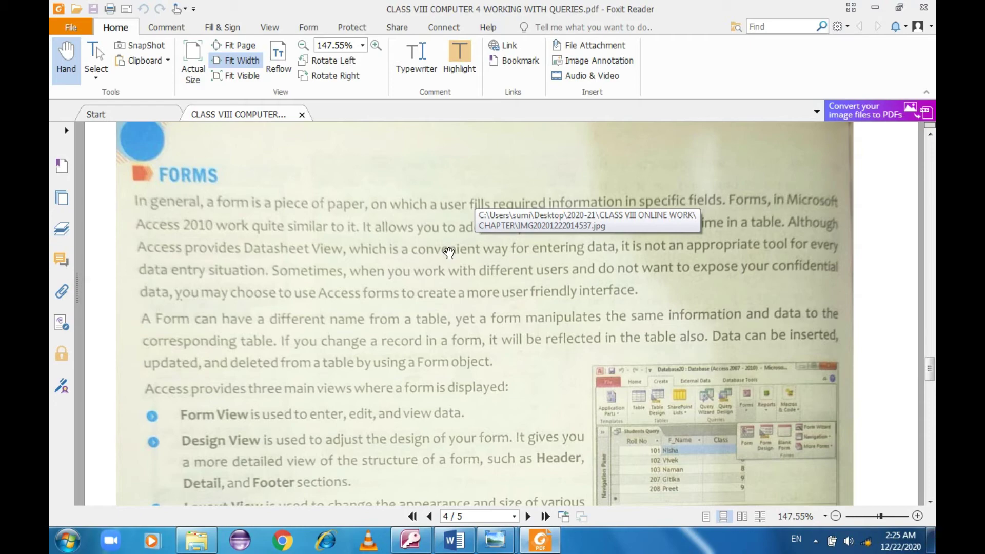
pyautogui.scroll(-5, 447, 305)
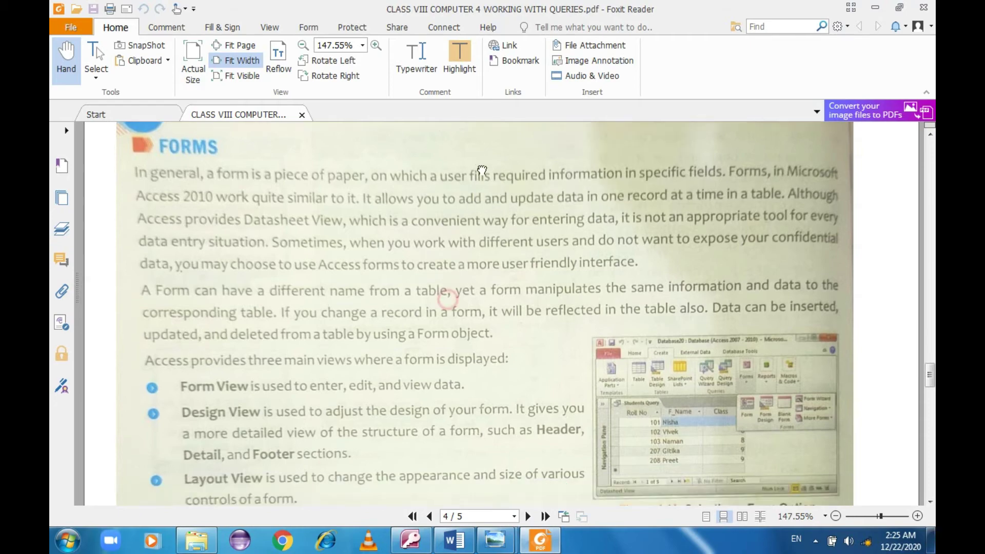
pyautogui.scroll(-4, 572, 332)
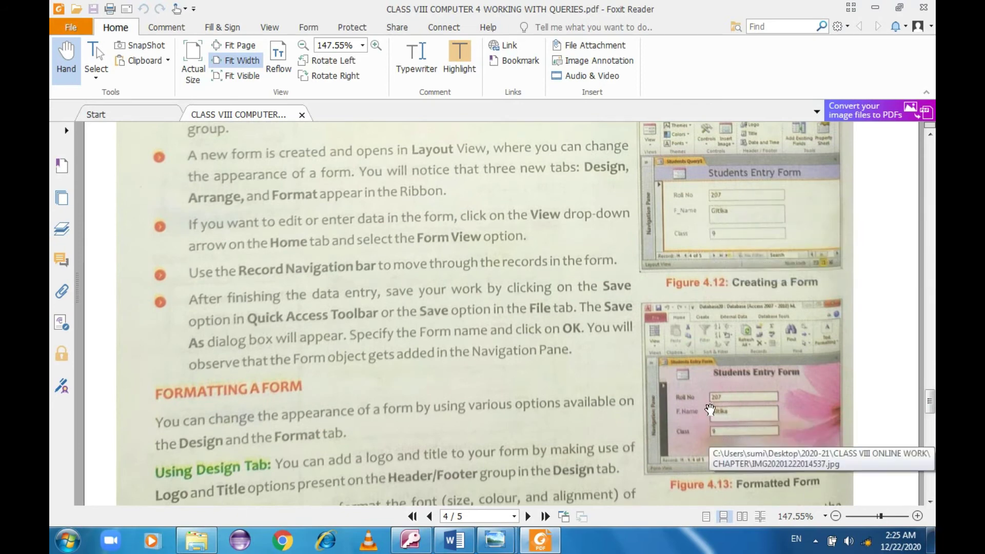
pyautogui.click(436, 171)
pyautogui.moveTo(435, 192); pyautogui.dragTo(511, 264)
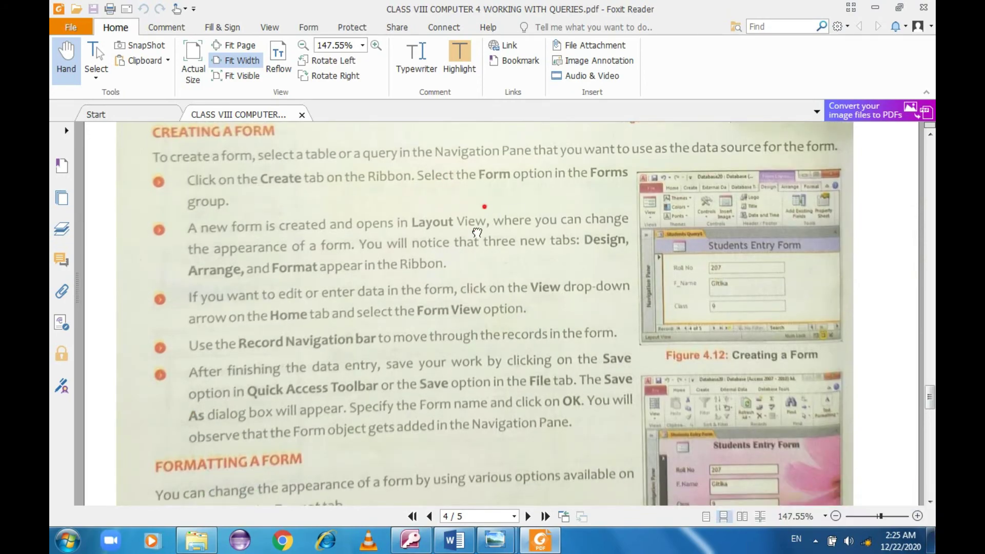
# - Go back to the FORMS heading and read the textbook's introduction to what forms are and how they handle table data
pyautogui.moveTo(491, 220); pyautogui.dragTo(478, 331)
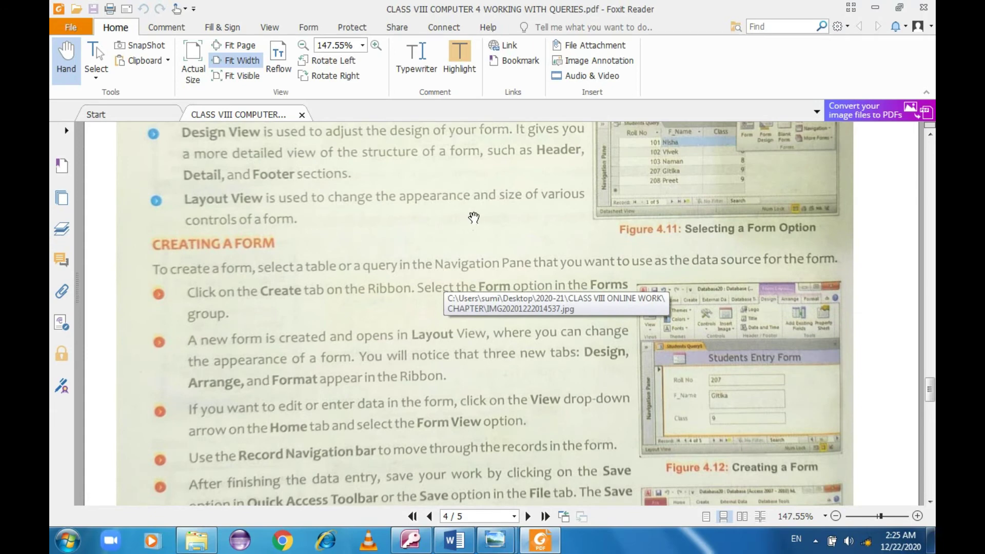
pyautogui.click(473, 212)
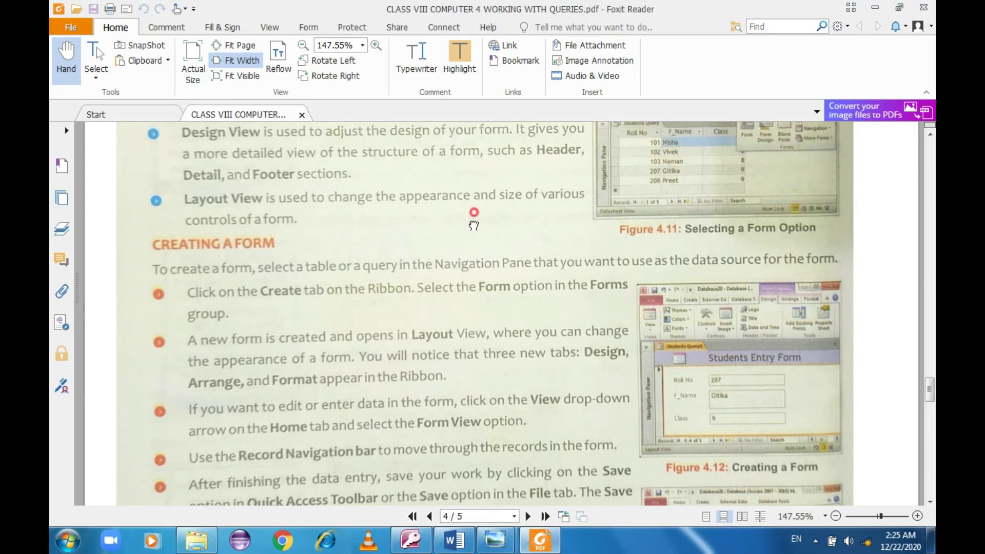
pyautogui.moveTo(473, 226); pyautogui.dragTo(471, 254)
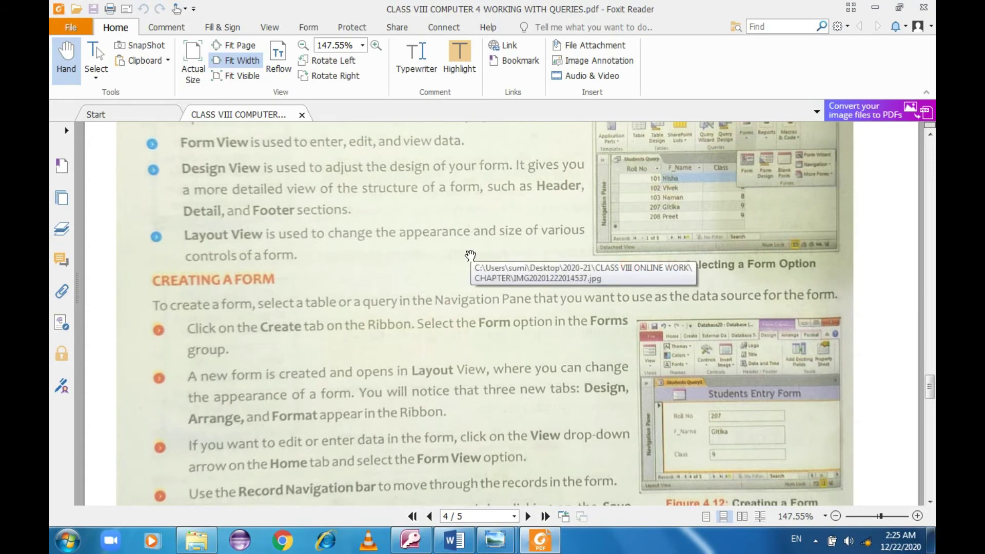
pyautogui.click(470, 251)
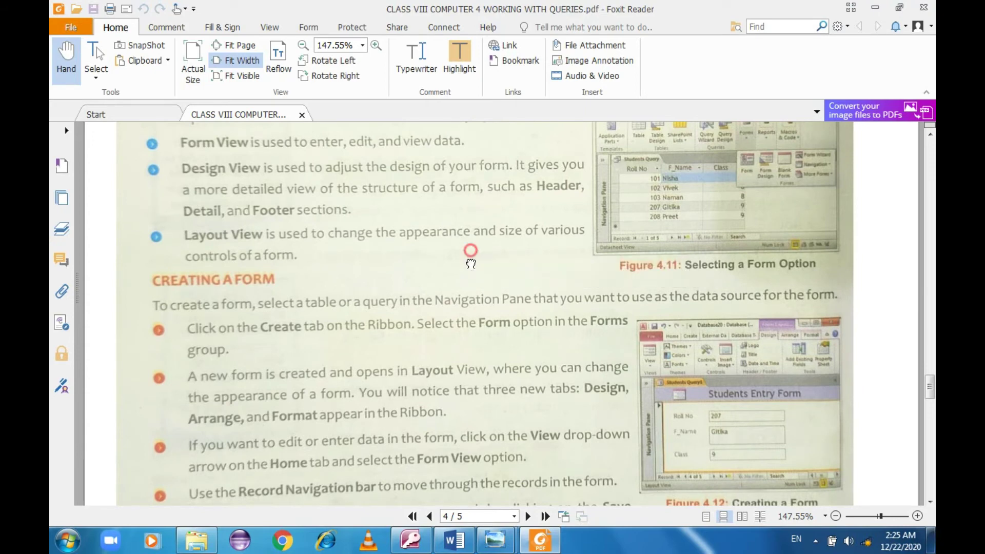
pyautogui.scroll(5, 470, 254)
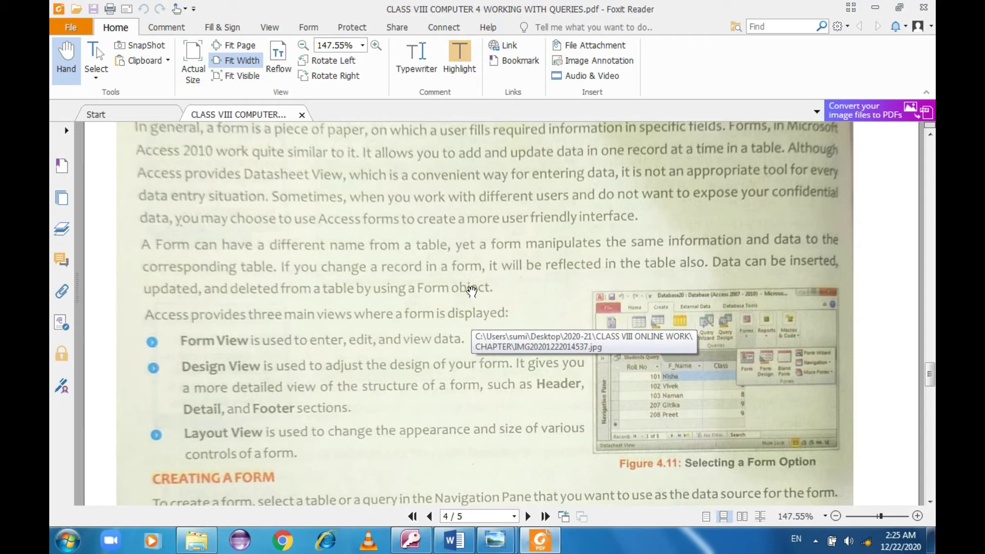
pyautogui.scroll(3, 471, 266)
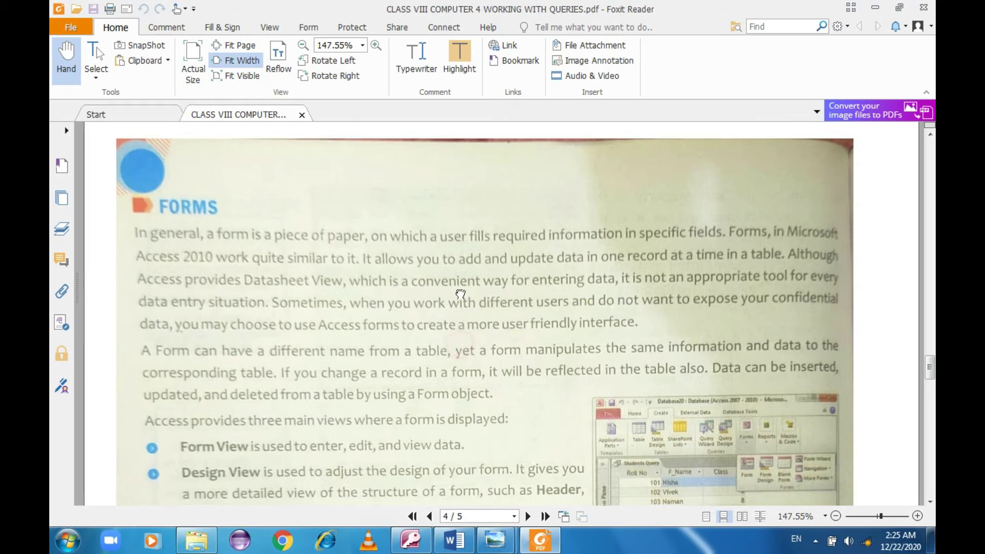
# - Accept the Windows 7 Basic color scheme change and read the descriptions of Form View, Design View and Layout View
pyautogui.scroll(-2, 460, 349)
pyautogui.scroll(-3, 446, 354)
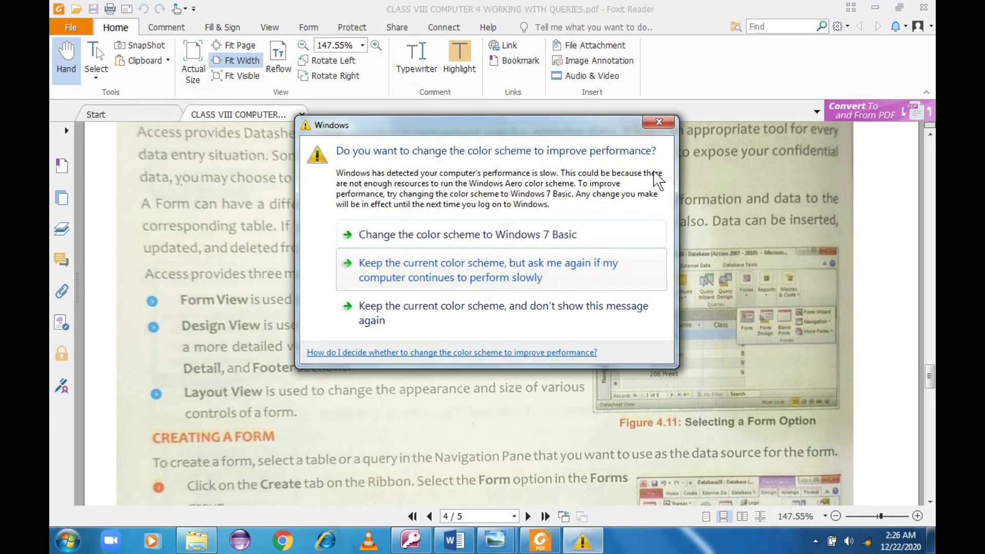
pyautogui.click(535, 228)
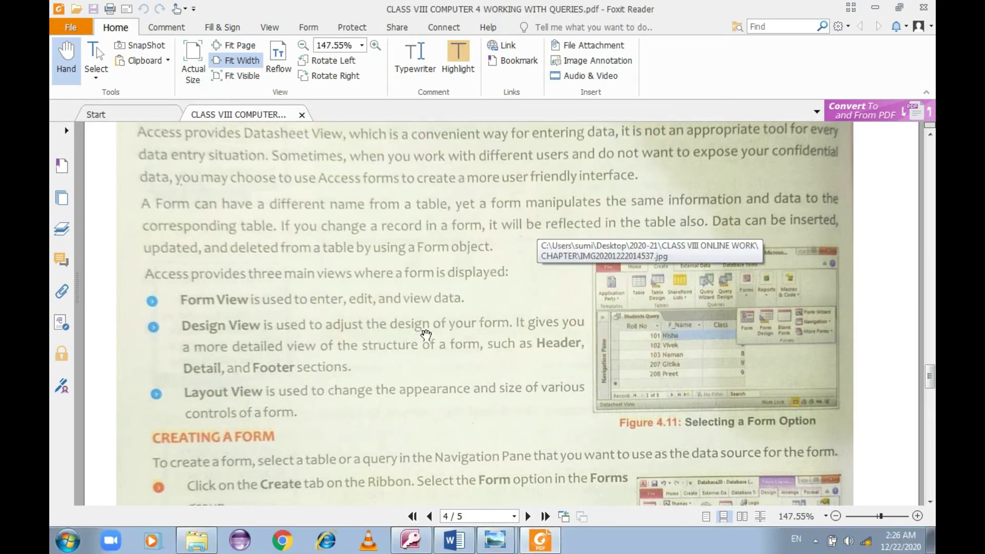
pyautogui.moveTo(450, 399); pyautogui.dragTo(454, 356)
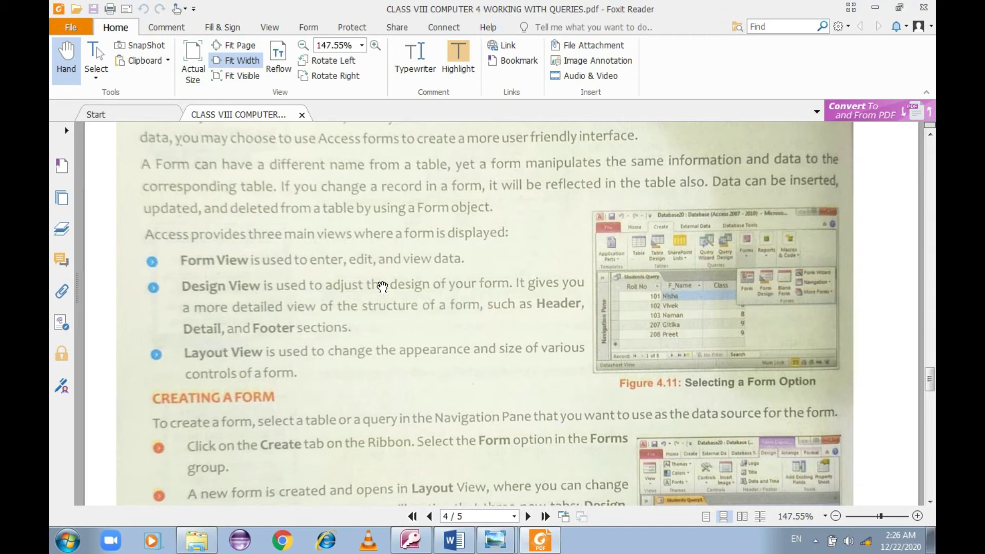
# - Compare the form creation commands in Access, including the More Forms options, with the textbook's Figure 4.11 in Foxit Reader
pyautogui.hotkey('alt', 'Tab')
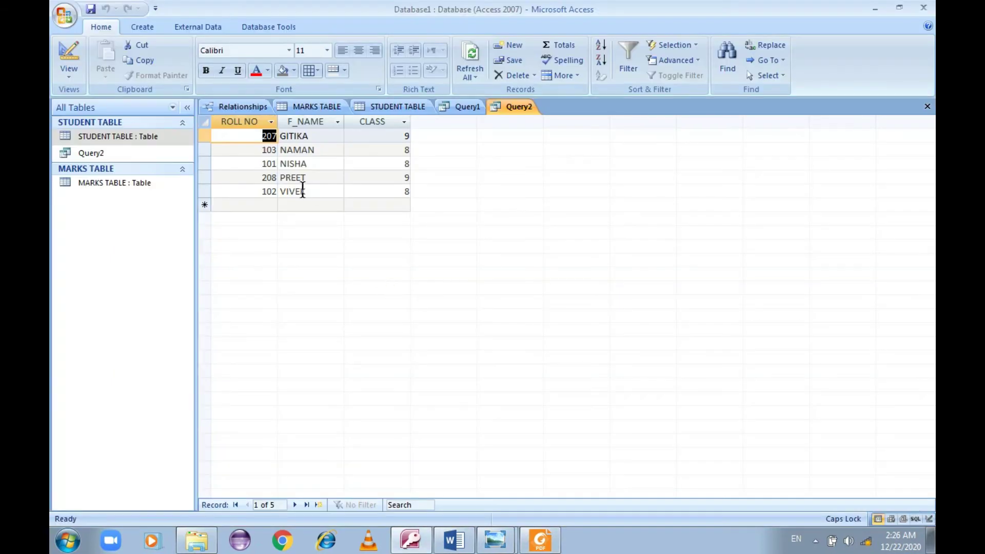
pyautogui.click(145, 28)
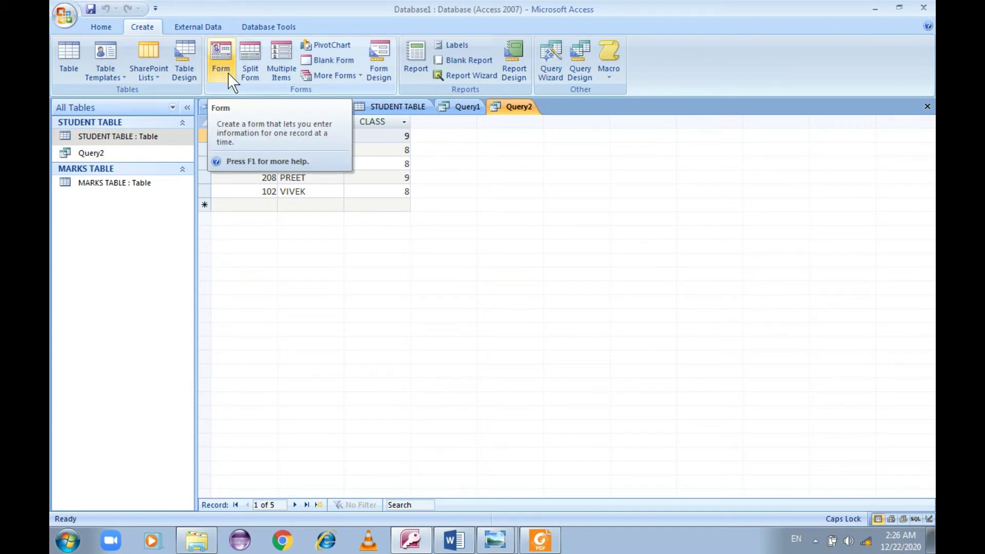
pyautogui.click(359, 76)
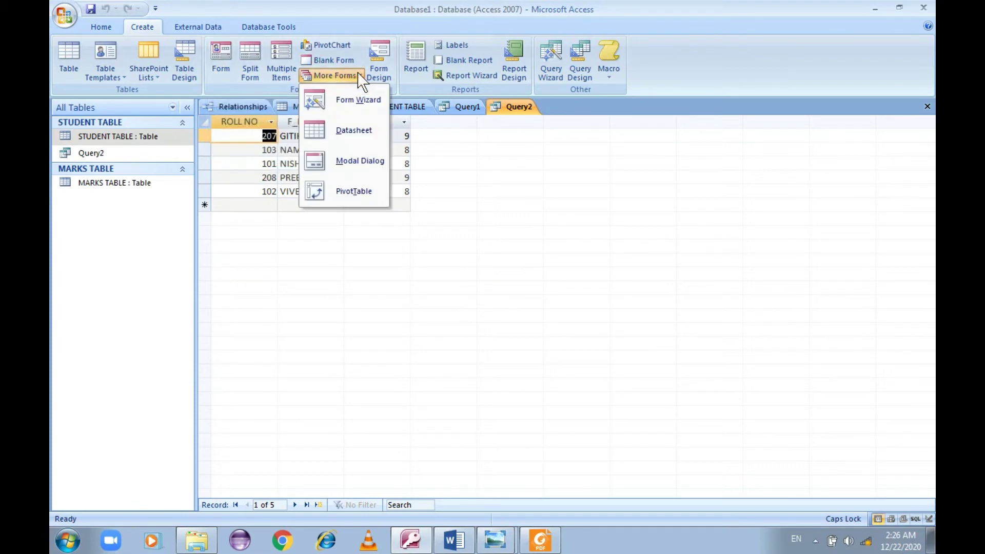
pyautogui.hotkey('alt', 'Tab')
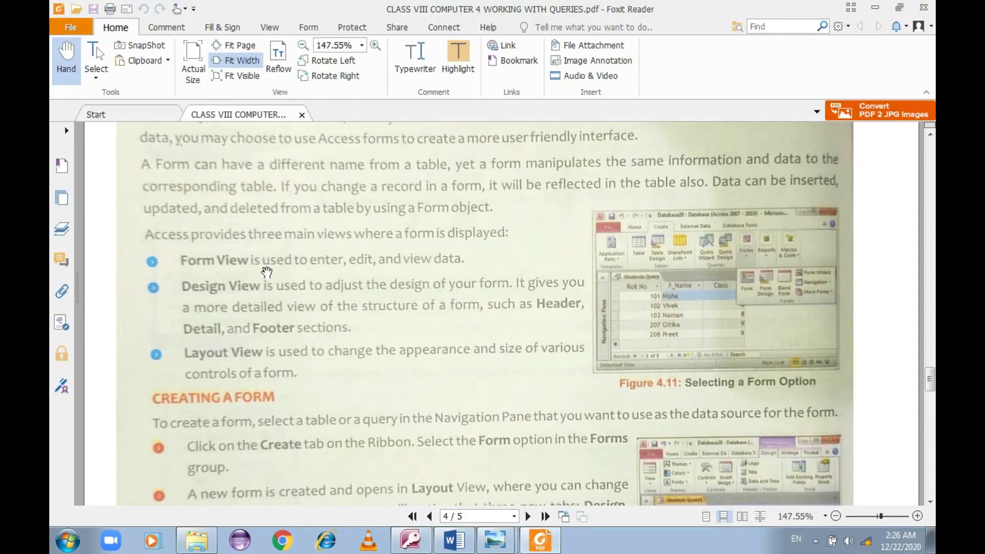
pyautogui.hotkey('alt', 'Tab')
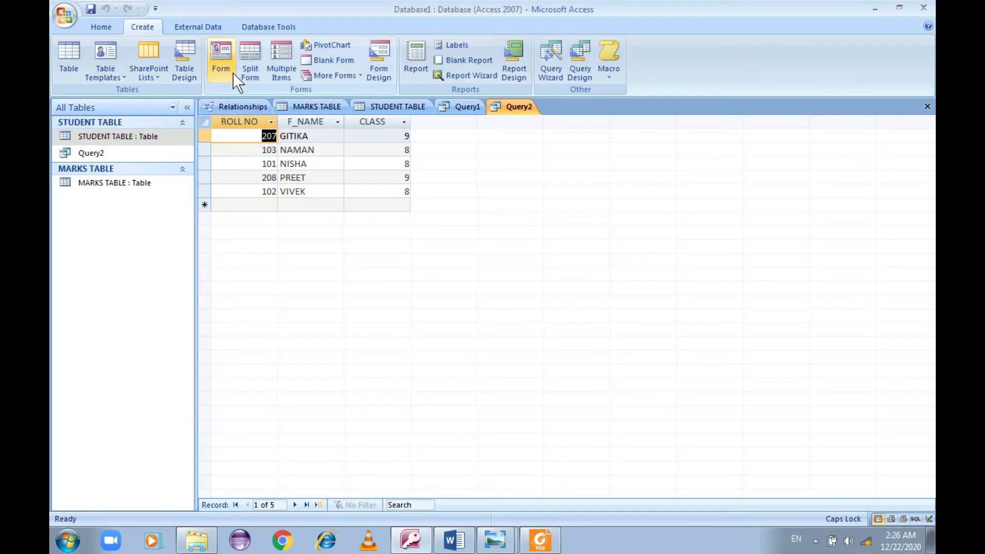
pyautogui.hotkey('alt', 'Tab')
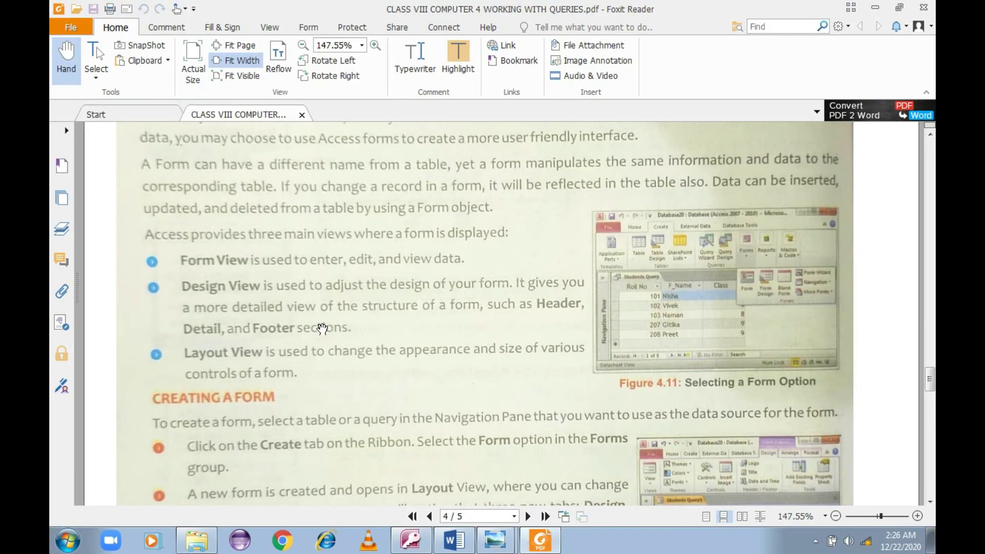
pyautogui.hotkey('alt', 'Tab')
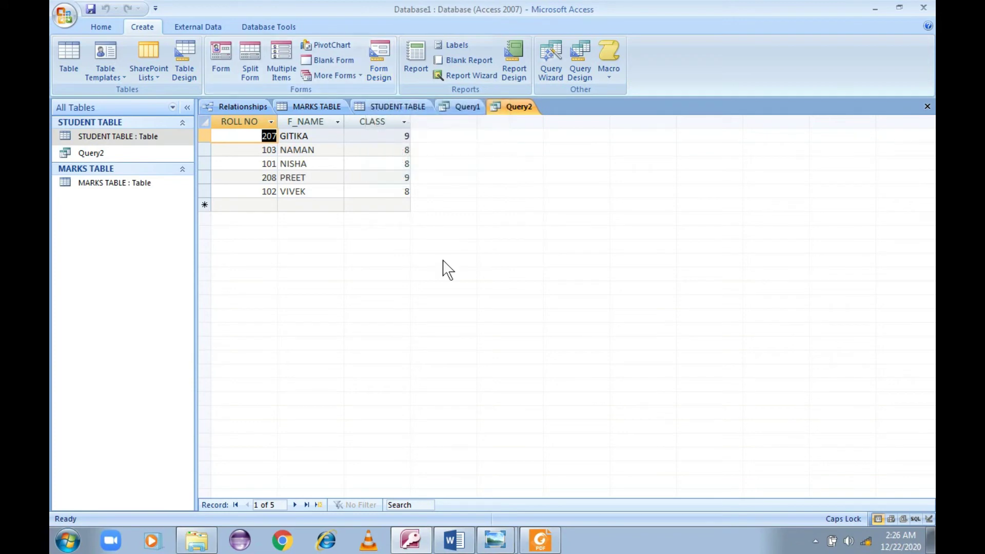
pyautogui.hotkey('alt', 'Tab')
pyautogui.hotkey('alt', 'Tab')
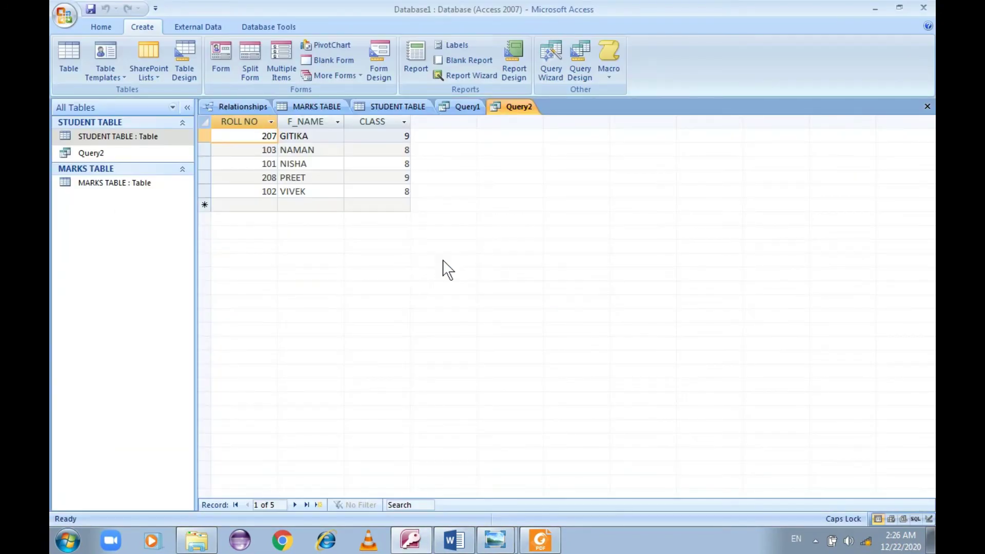
# - Read the Creating a Form instructions in the PDF, and create a form from Query2 in Access
pyautogui.hotkey('alt', 'Tab')
pyautogui.scroll(-5, 452, 405)
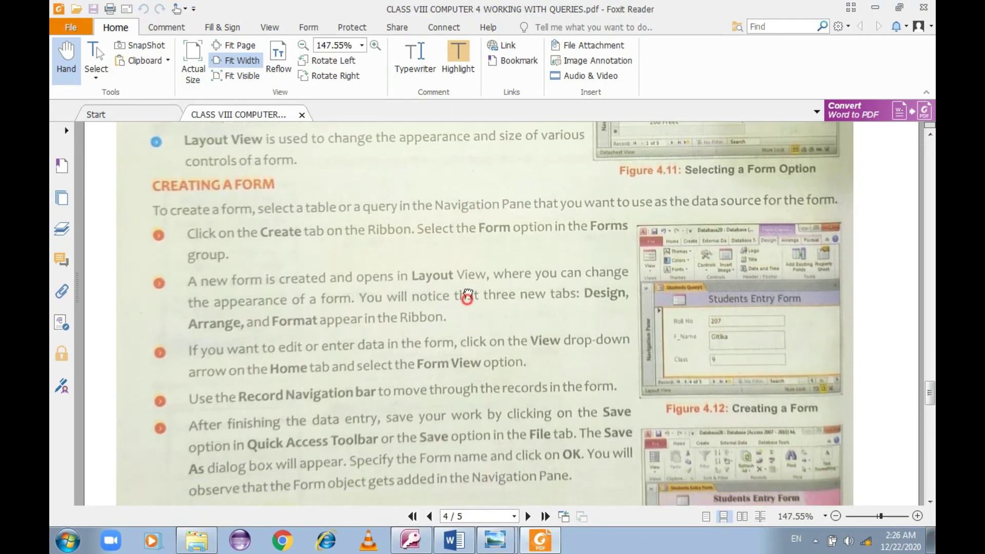
pyautogui.scroll(-1, 468, 236)
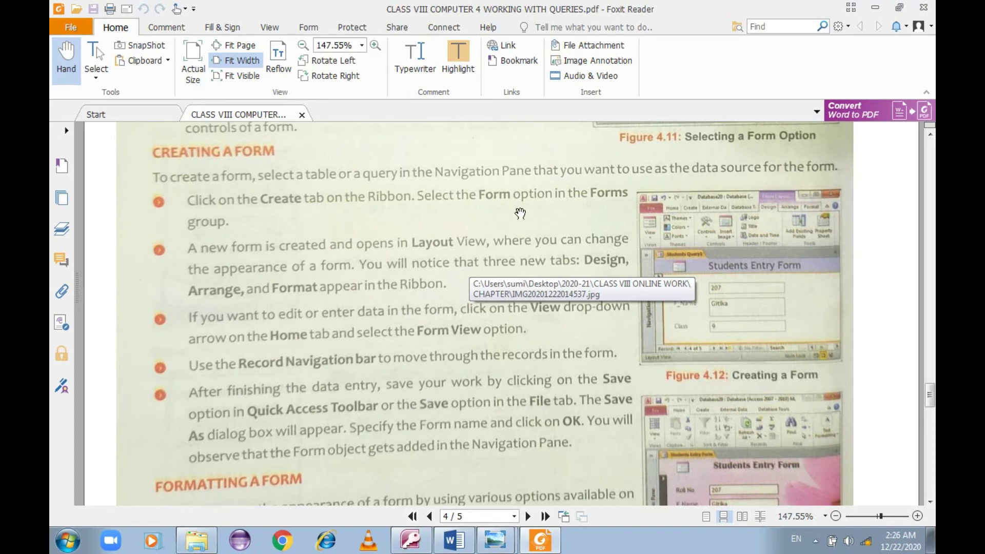
pyautogui.hotkey('alt', 'Tab')
pyautogui.click(219, 58)
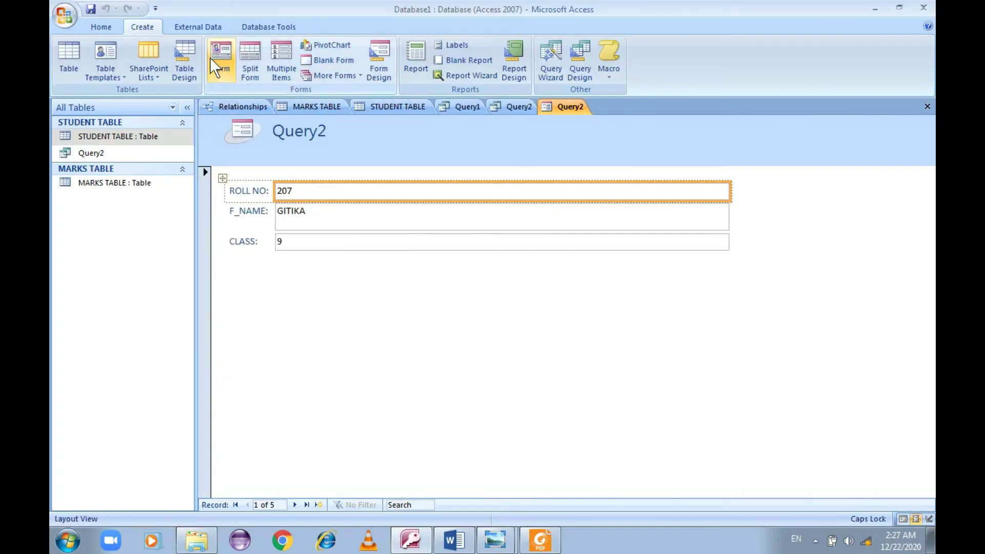
# - Read the textbook's notes on Layout View and the added ribbon tabs, and compare them with the Query2 form in Access
pyautogui.hotkey('alt', 'Tab')
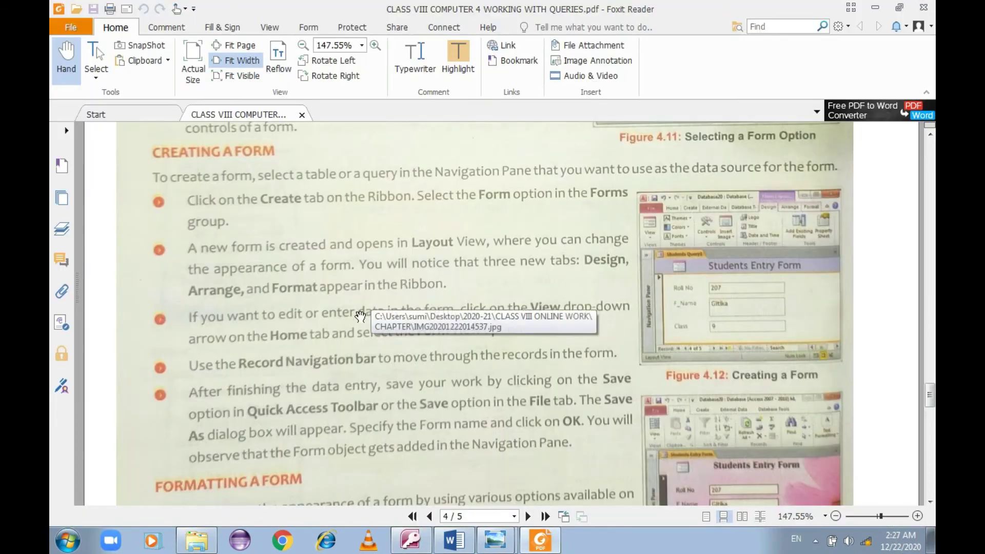
pyautogui.scroll(-2, 416, 359)
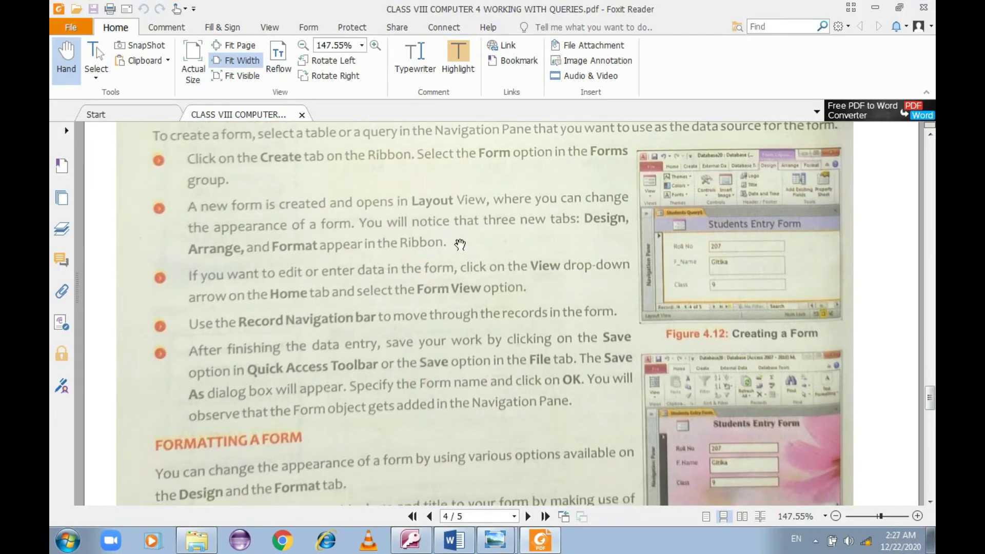
pyautogui.hotkey('alt', 'Tab')
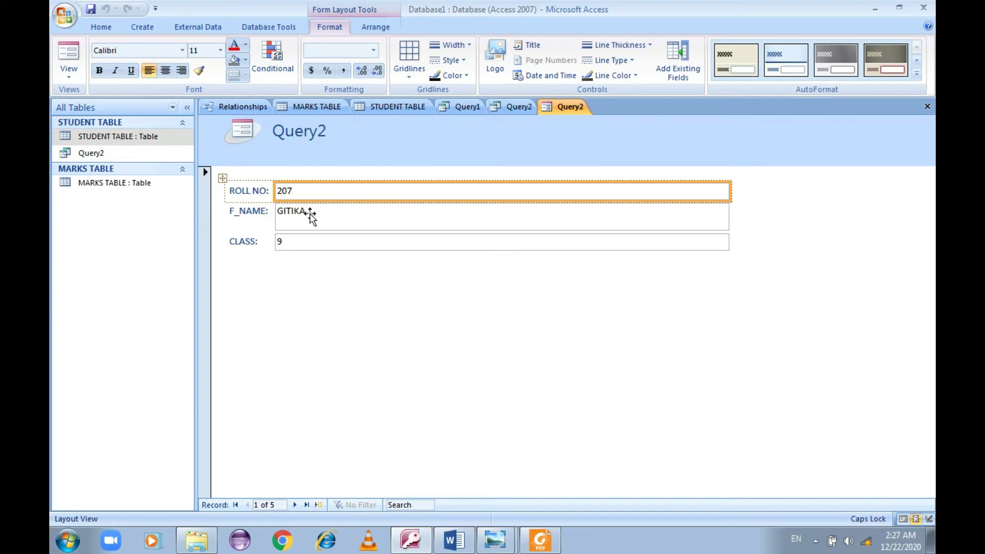
# - Browse the Query2 form's records one by one to the last, return to the first record, and jump to the last record
pyautogui.click(295, 505)
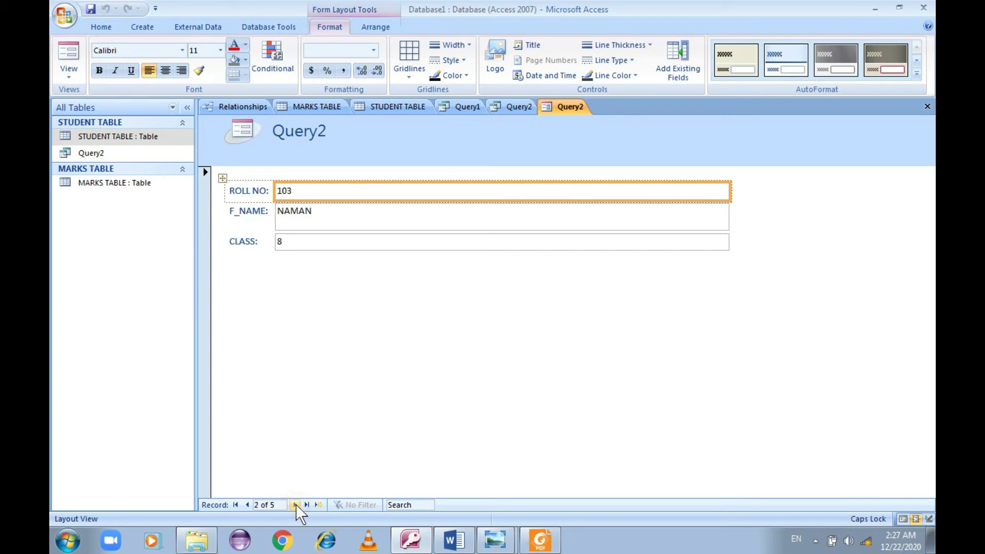
pyautogui.click(295, 504)
pyautogui.click(295, 505)
pyautogui.click(295, 505)
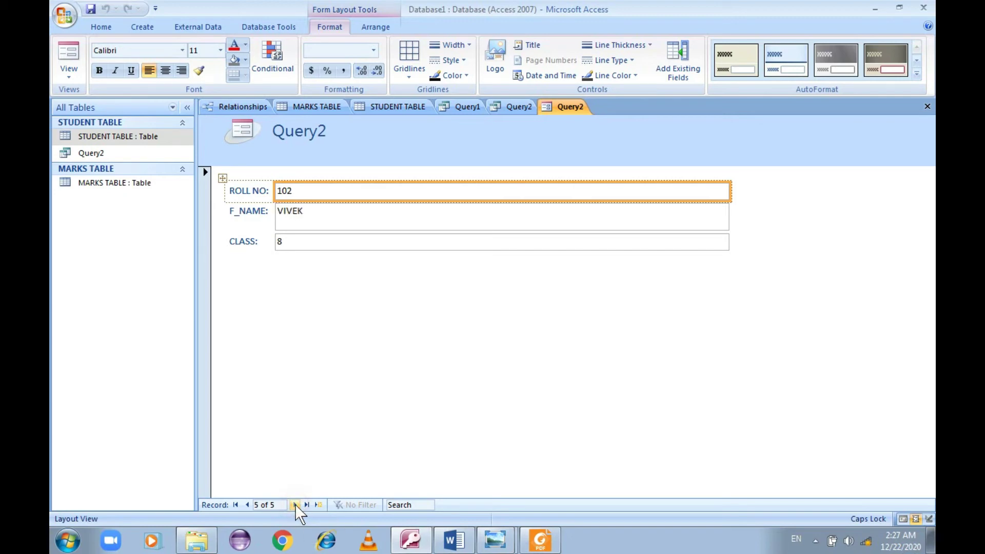
pyautogui.click(236, 503)
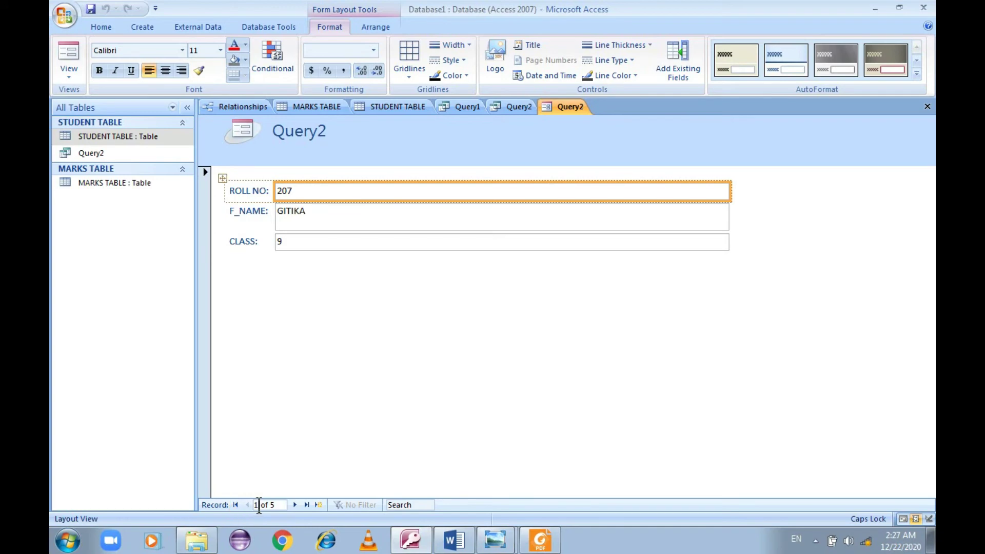
pyautogui.click(306, 504)
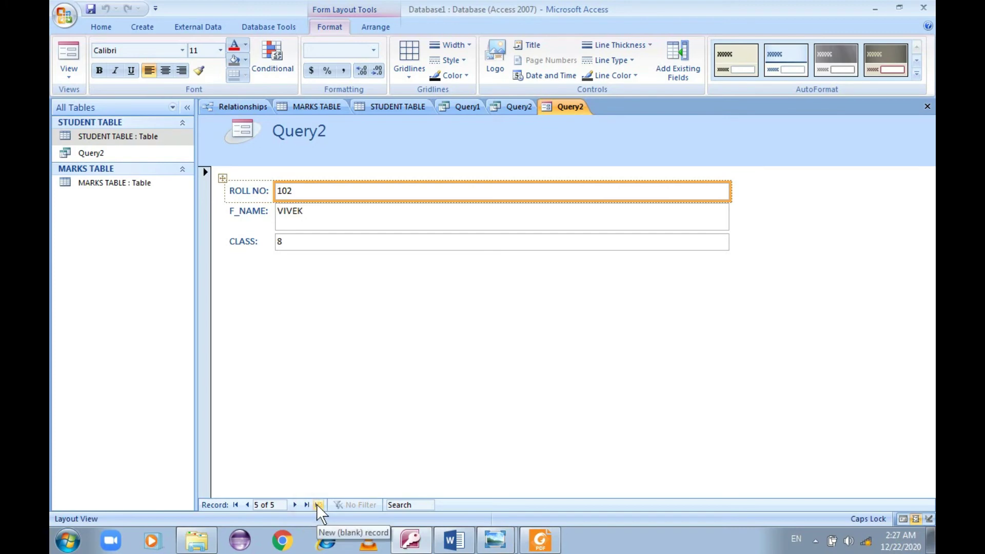
# - Read the textbook's Form View data entry, record navigation and saving instructions, and return to the Query2 form in Access
pyautogui.hotkey('alt', 'Tab')
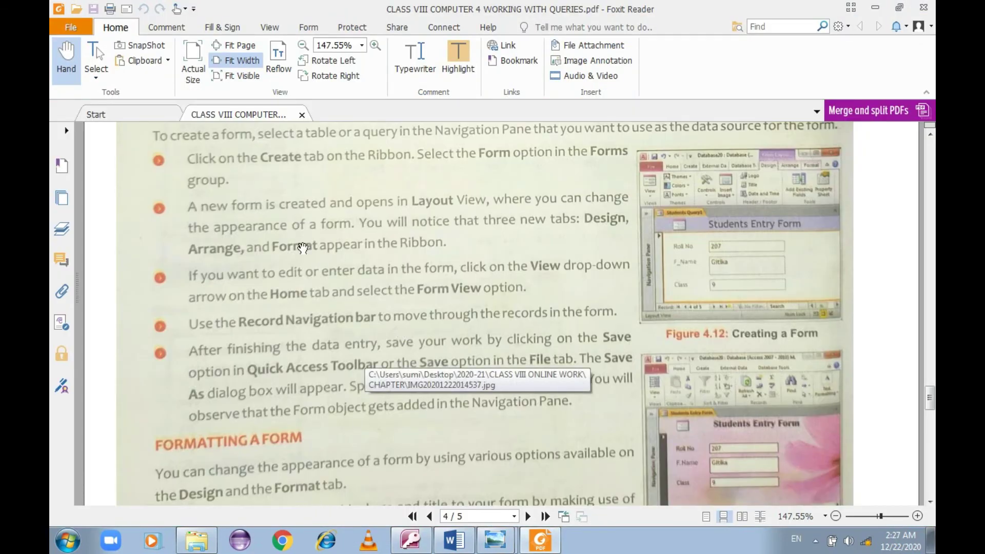
pyautogui.scroll(-2, 370, 320)
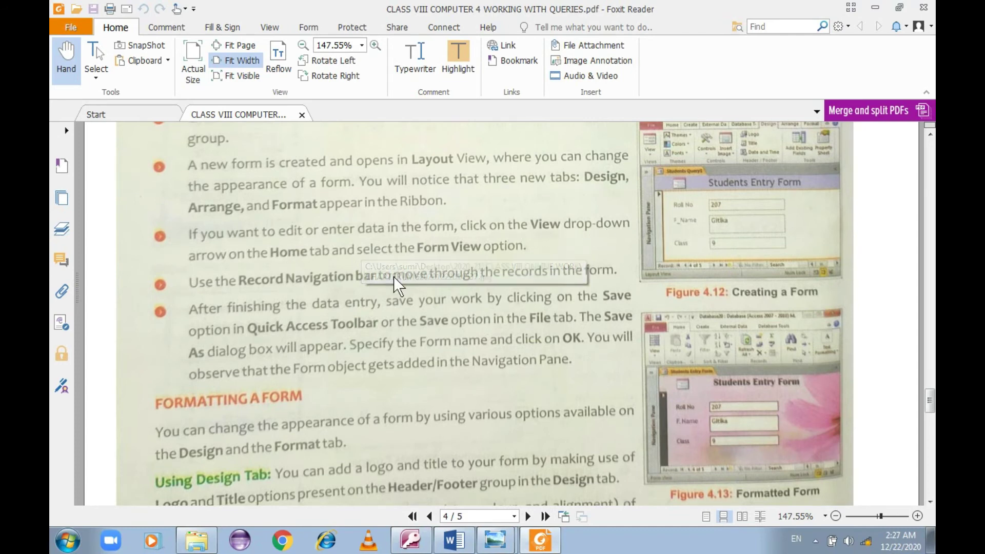
pyautogui.hotkey('alt', 'Tab')
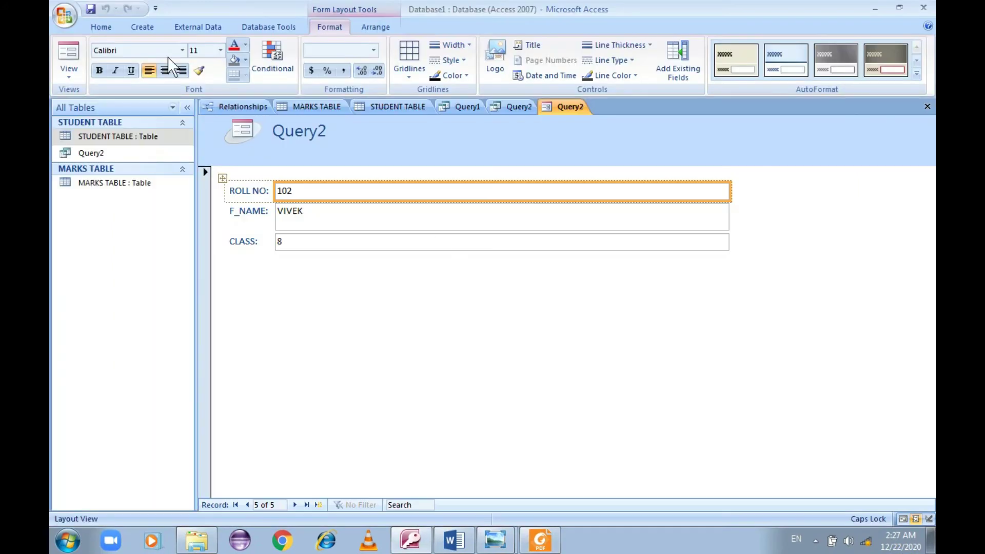
# - Switch the Query2 form from Layout View to Form View
pyautogui.click(109, 30)
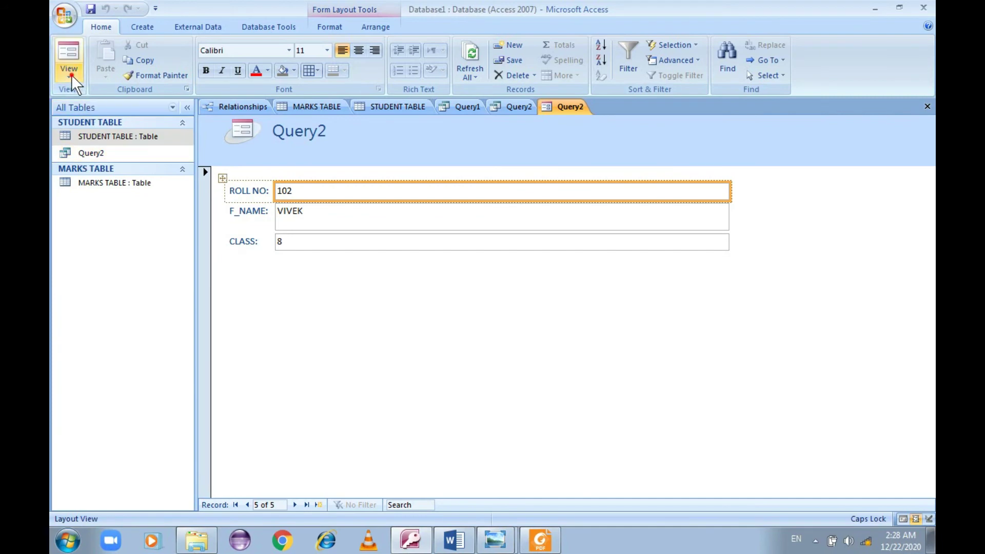
pyautogui.click(72, 75)
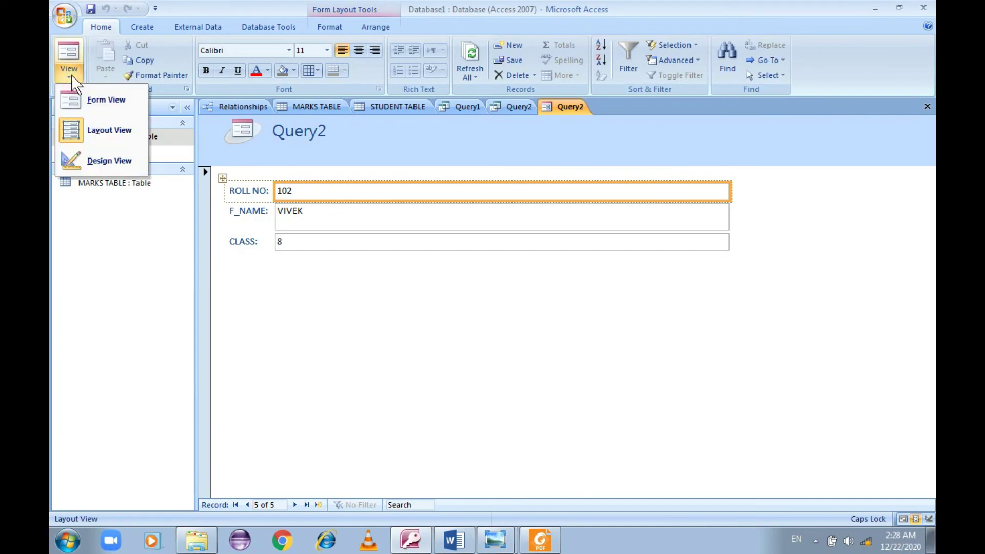
pyautogui.click(93, 88)
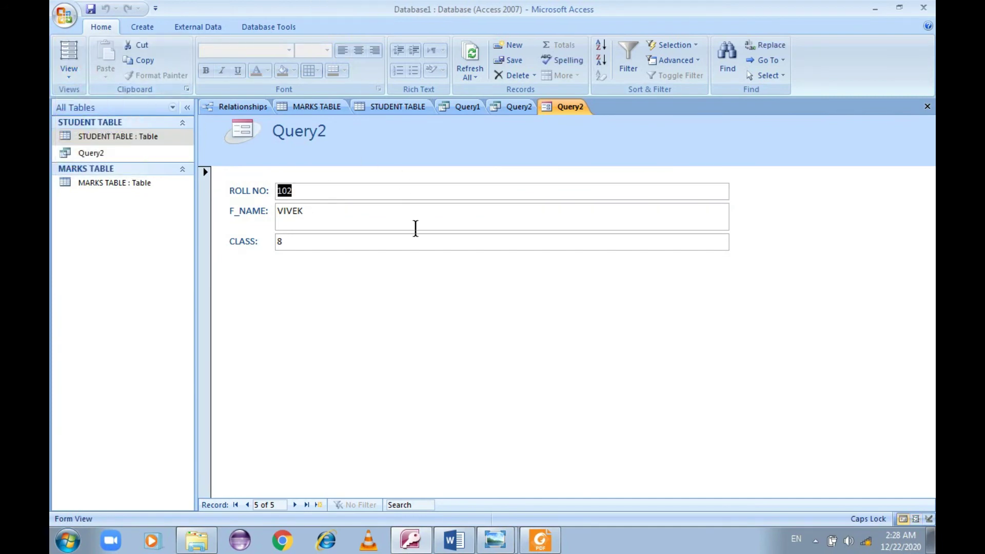
# - Clear the last record's ROLL NO, try to move to a new record, and try replacing the roll number with 207
pyautogui.write('DD')
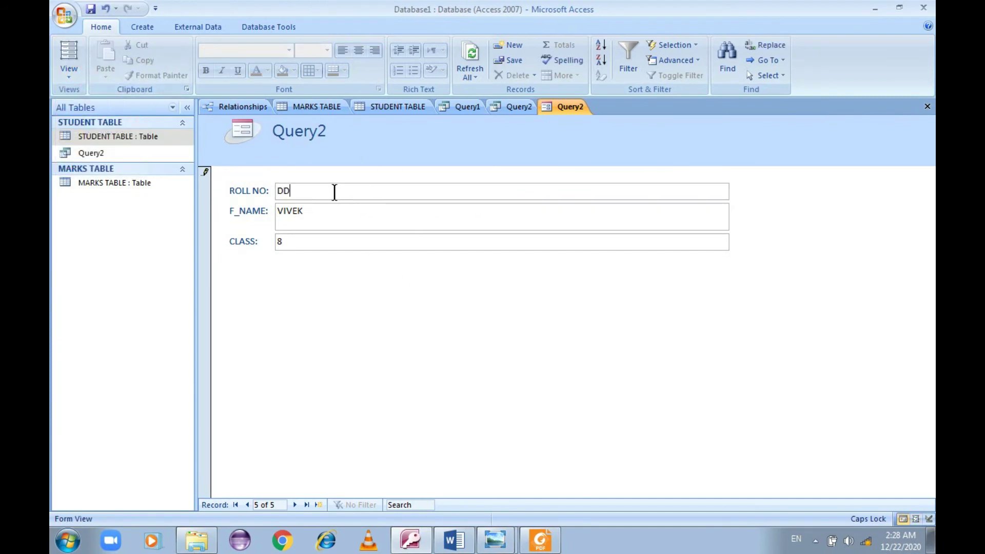
pyautogui.press('BackSpace')
pyautogui.press('BackSpace')
pyautogui.click(319, 505)
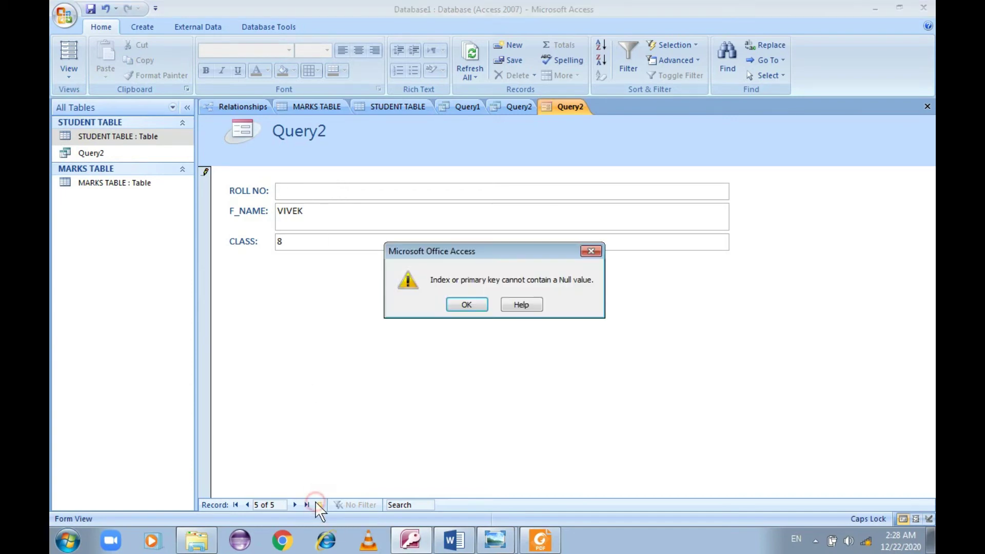
pyautogui.click(480, 307)
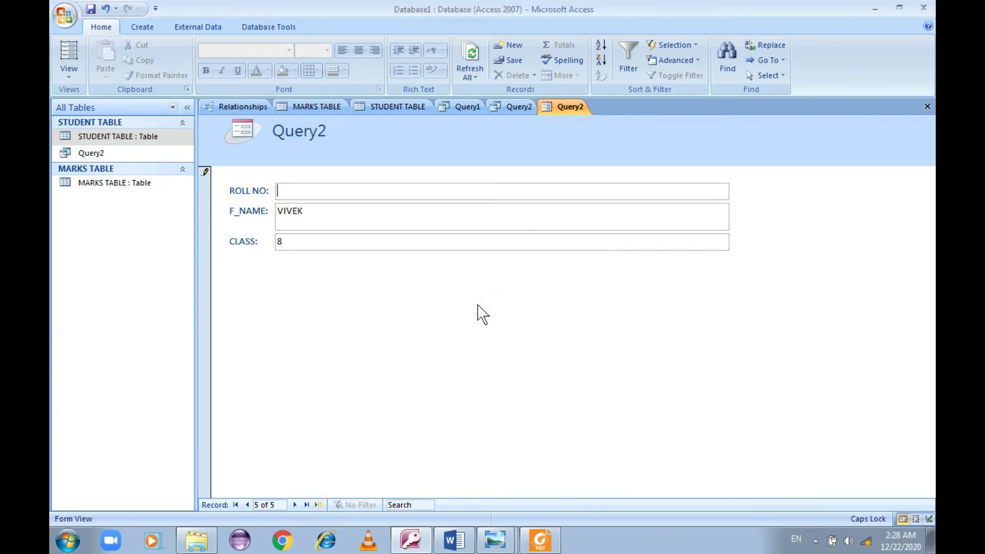
pyautogui.write('207')
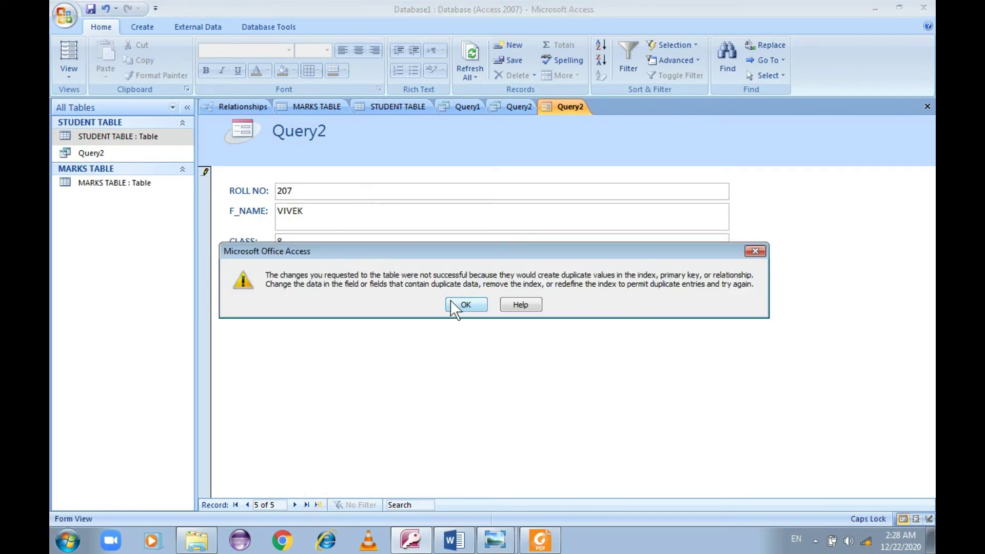
pyautogui.click(453, 305)
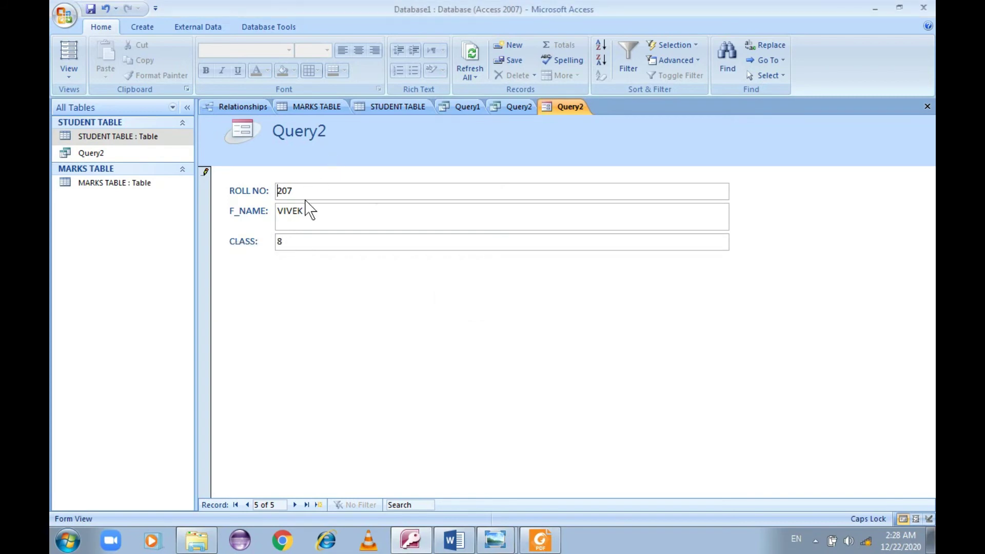
# - Set the last record's ROLL NO to 210, F_NAME to the new student's first name and CLASS to 9, and go to a new record
pyautogui.moveTo(306, 194); pyautogui.dragTo(192, 137)
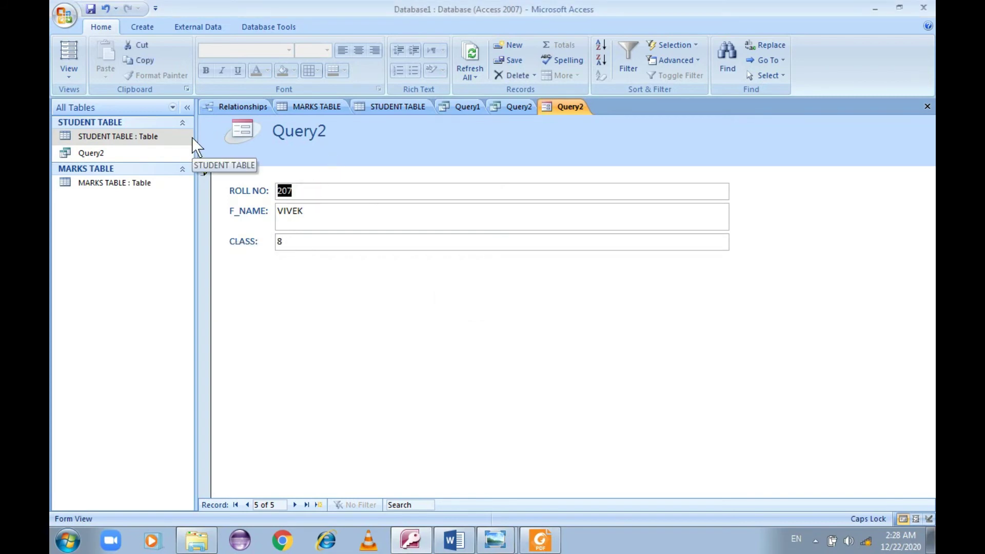
pyautogui.write('210')
pyautogui.press('Tab')
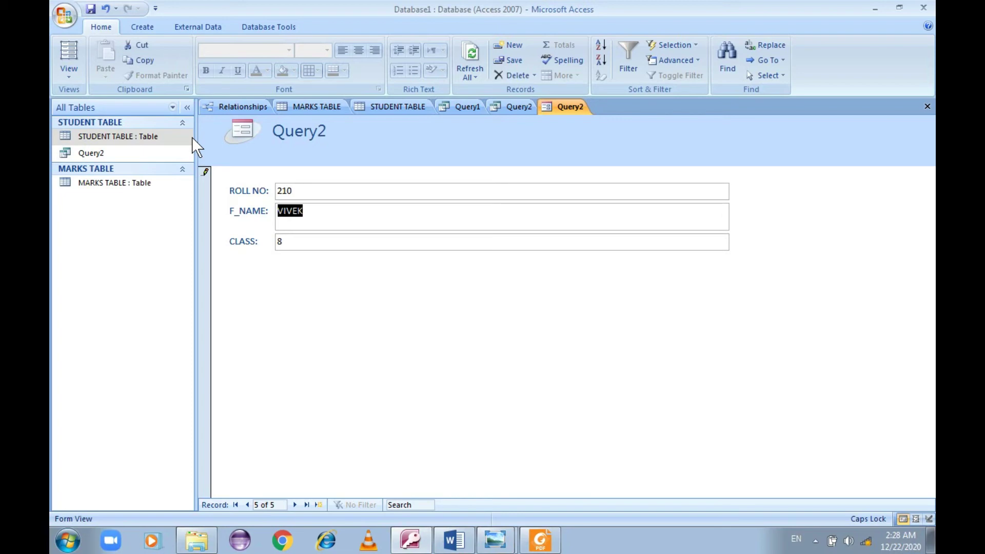
pyautogui.write('RAGHAV')
pyautogui.press('Tab')
pyautogui.write('9')
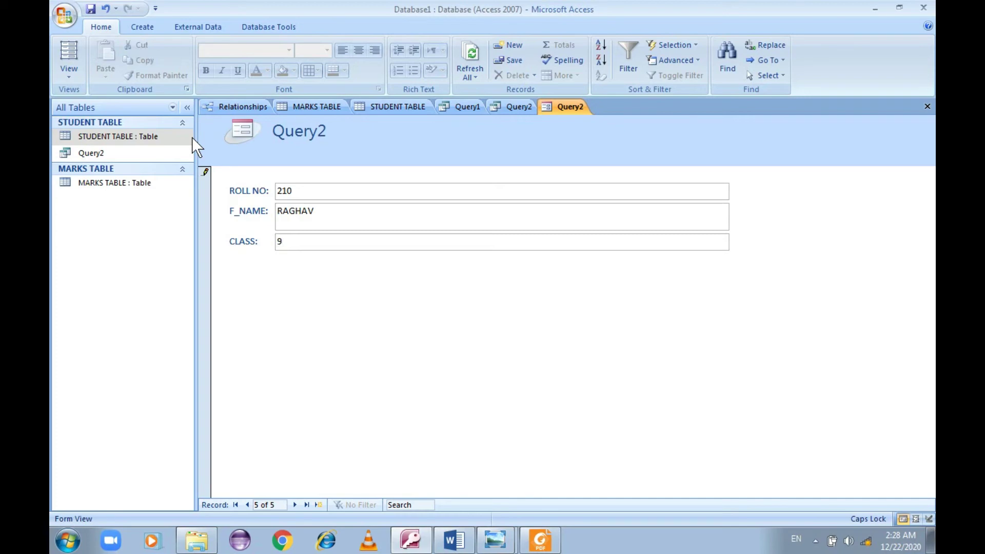
pyautogui.click(319, 504)
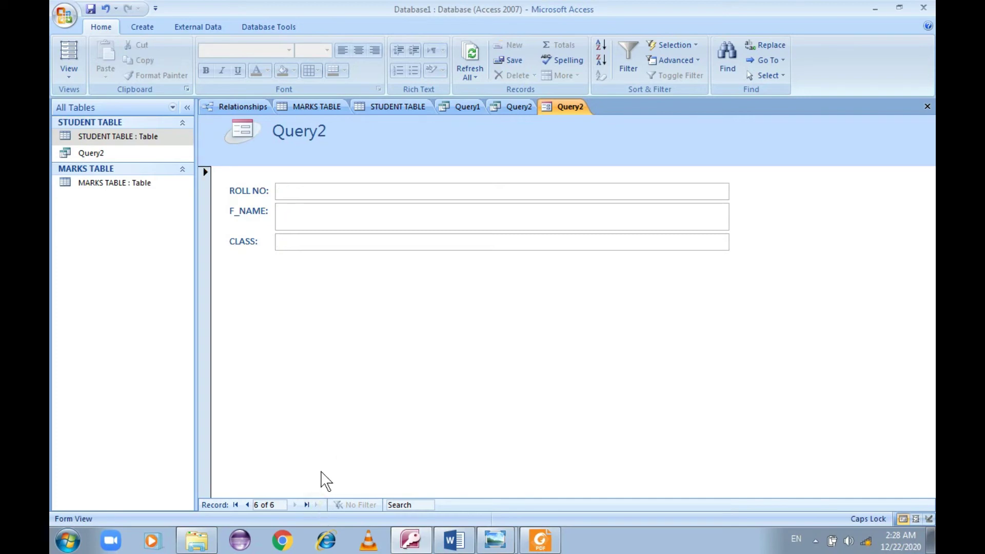
# - Browse the form's records from the first to the blank new one, and return to the edited record
pyautogui.click(247, 505)
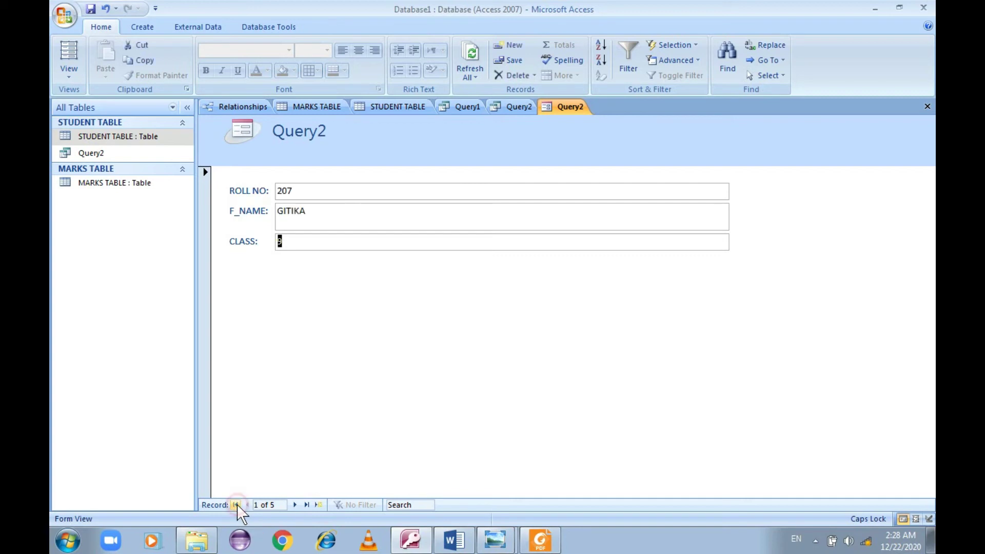
pyautogui.click(294, 502)
pyautogui.click(294, 502)
pyautogui.click(294, 504)
pyautogui.click(295, 503)
pyautogui.click(294, 502)
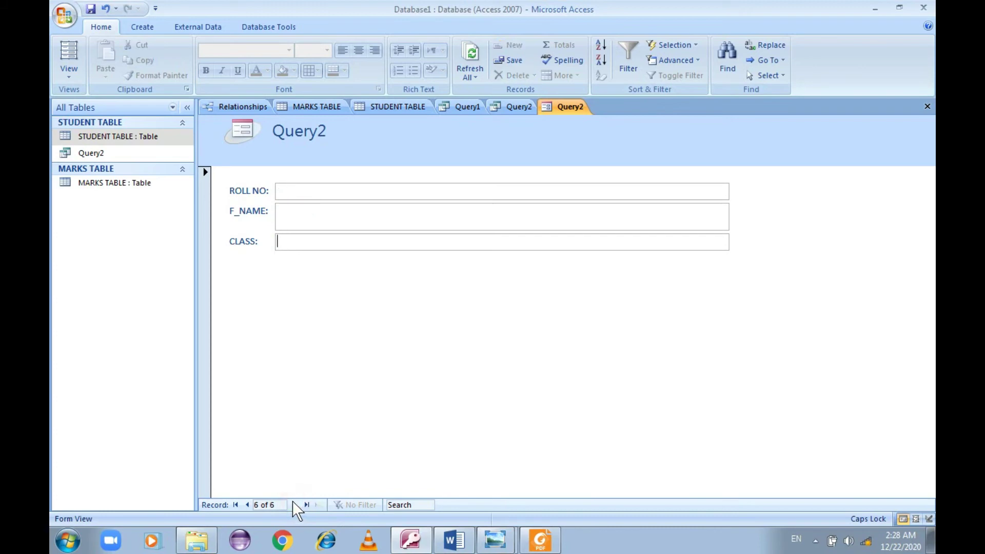
pyautogui.click(248, 506)
# - Save the form under the name Query2
pyautogui.click(307, 242)
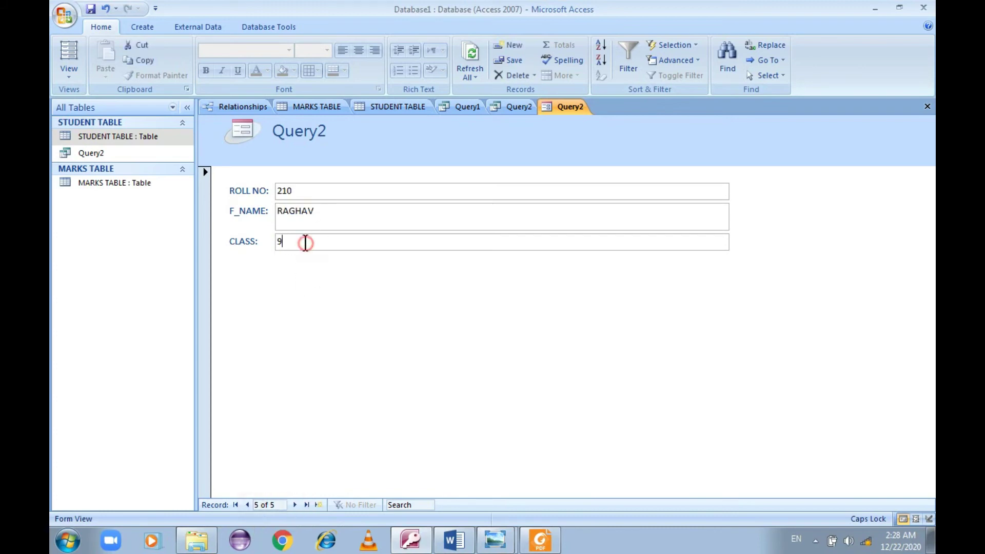
pyautogui.hotkey('ctrl', 's')
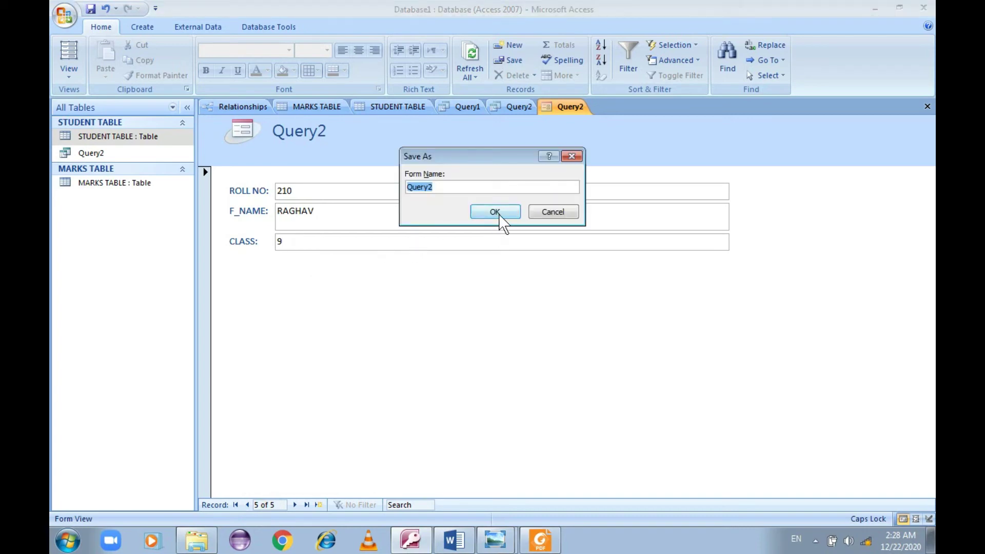
pyautogui.click(494, 212)
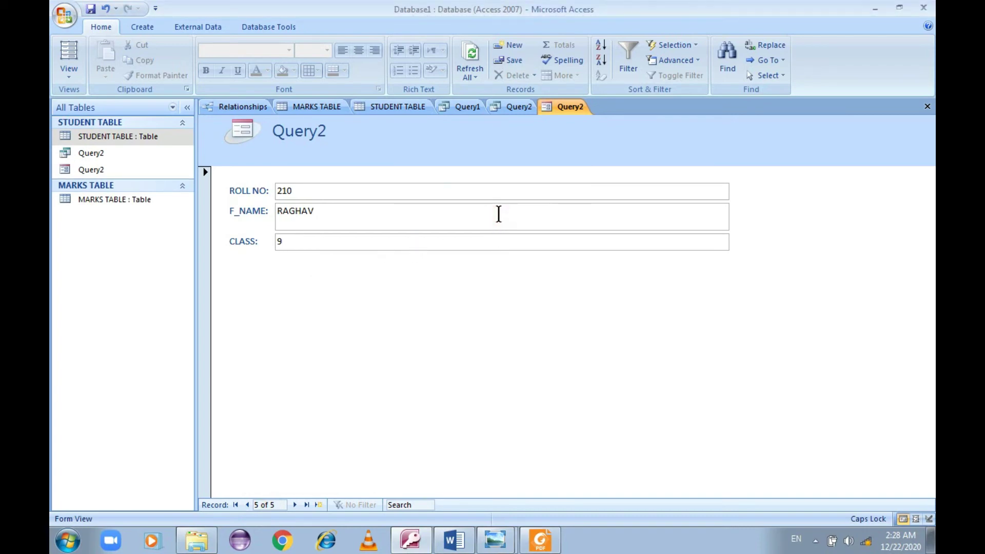
# - Try to rename the saved Query2 form in the Navigation Pane while it is open
pyautogui.rightClick(93, 170)
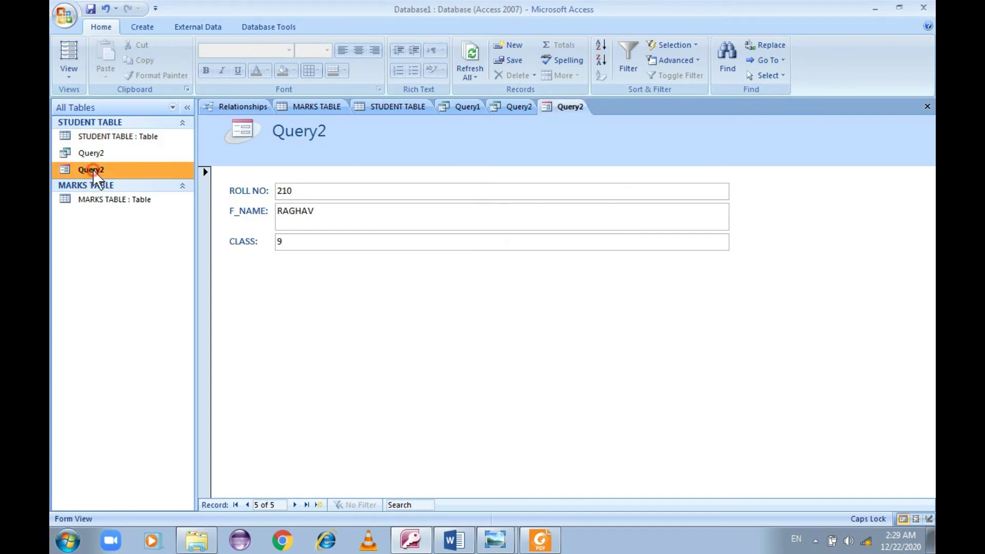
pyautogui.click(163, 243)
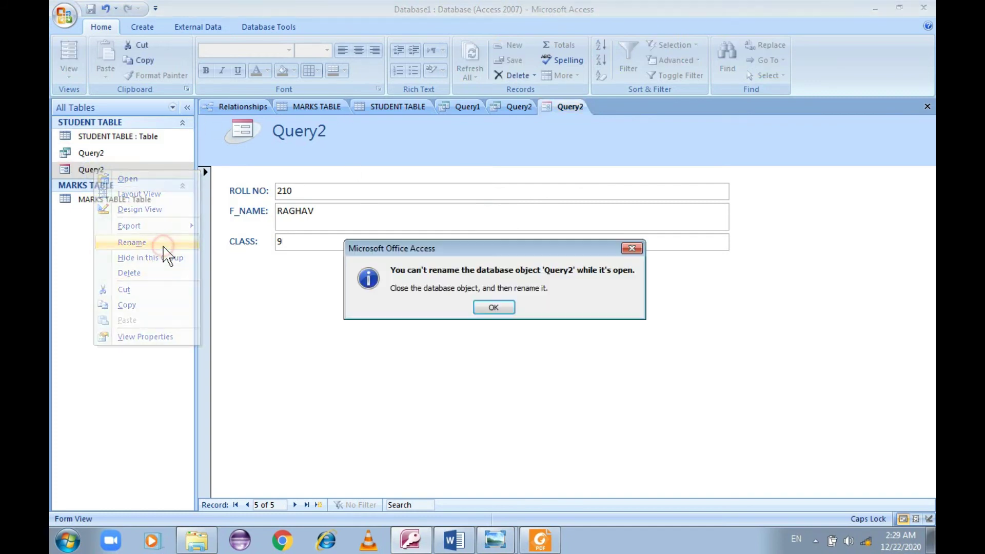
pyautogui.press('Return')
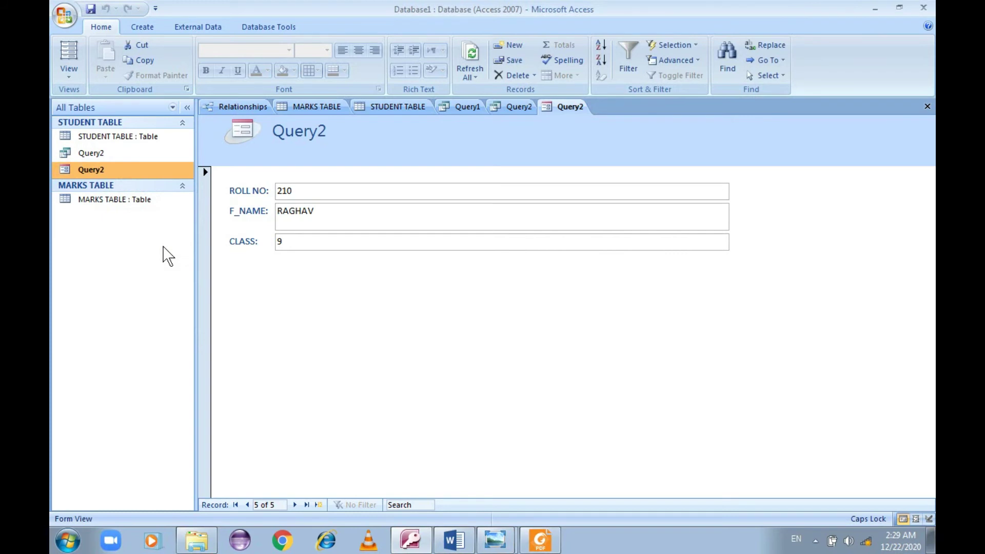
pyautogui.press('F2')
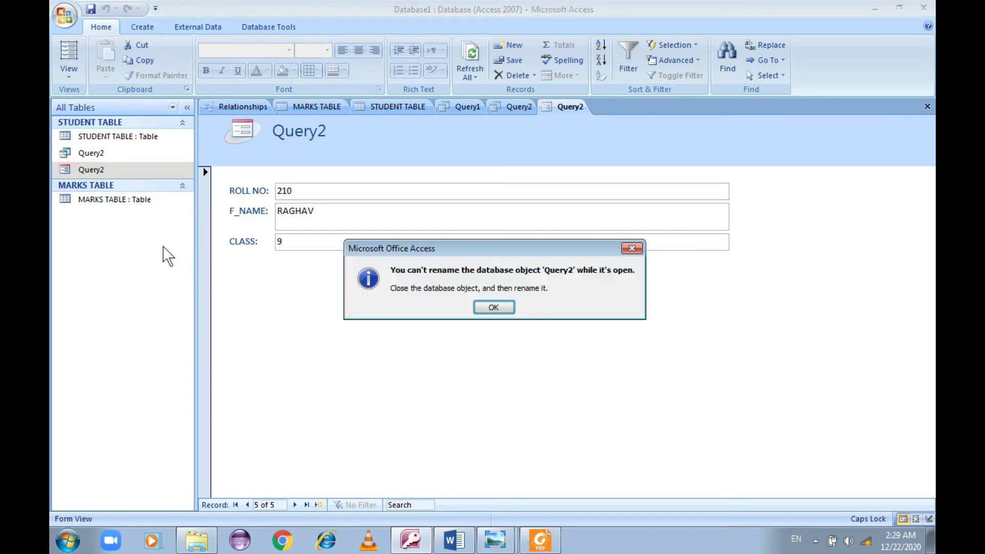
pyautogui.press('Return')
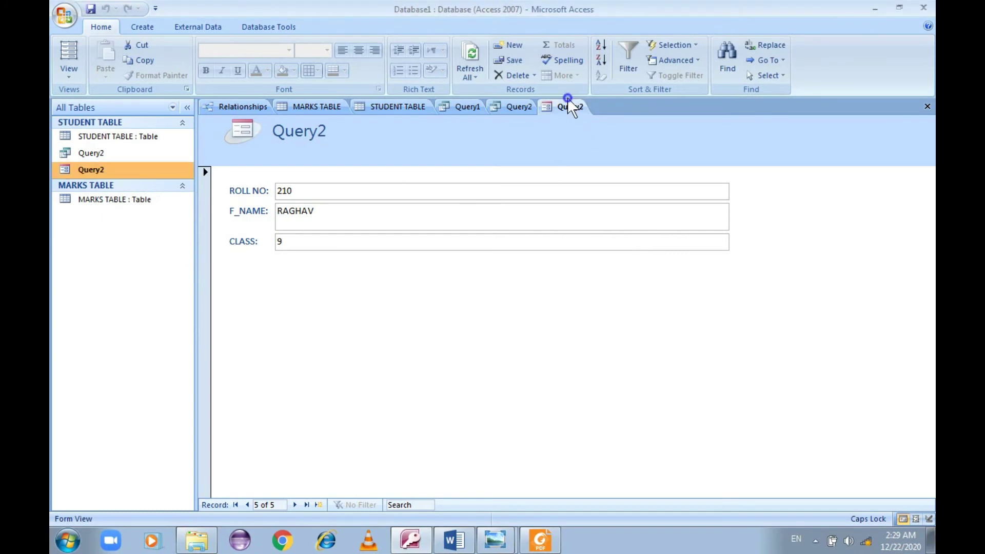
# - Close the open Query2 form and rename the form object as FORM
pyautogui.rightClick(570, 106)
pyautogui.click(584, 125)
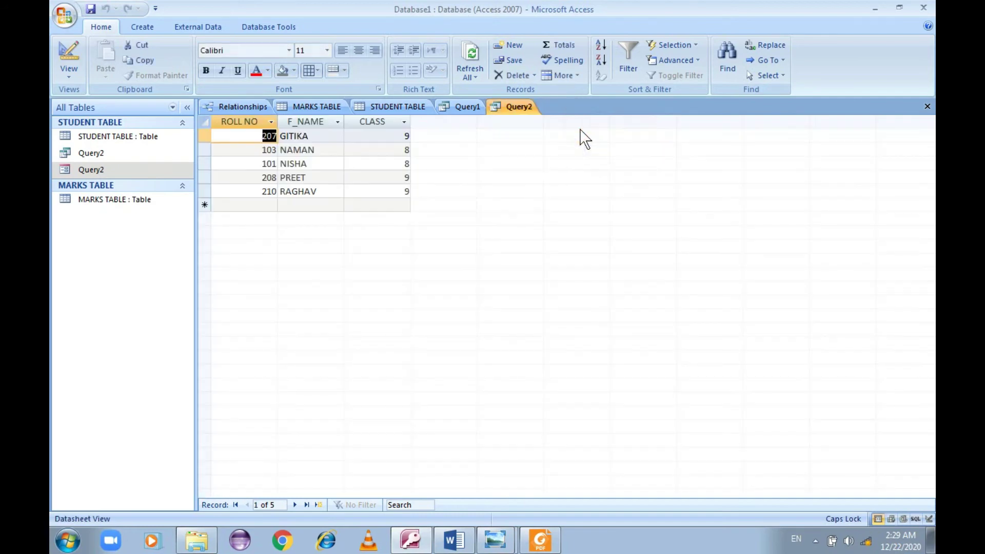
pyautogui.click(110, 168)
pyautogui.press('F2')
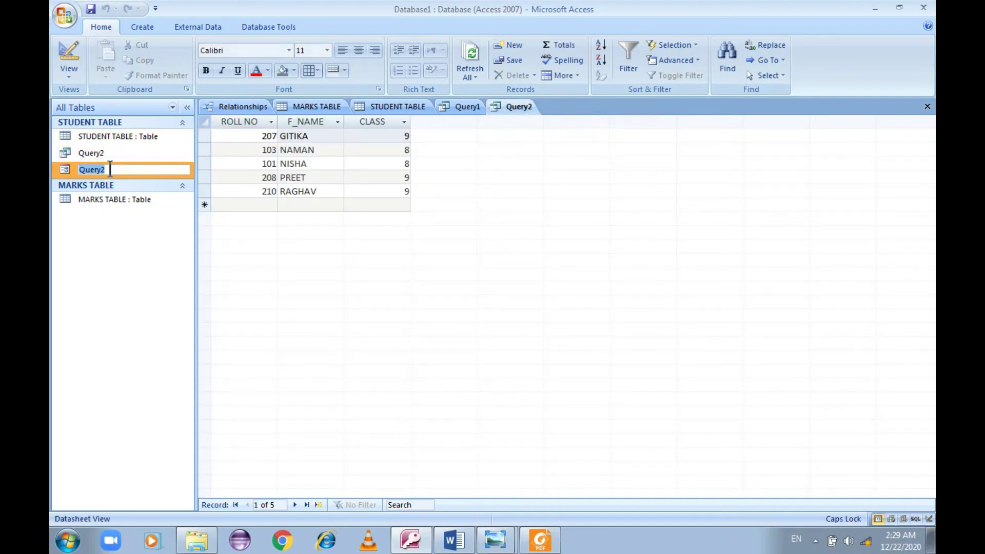
pyautogui.write('FORM')
pyautogui.press('Return')
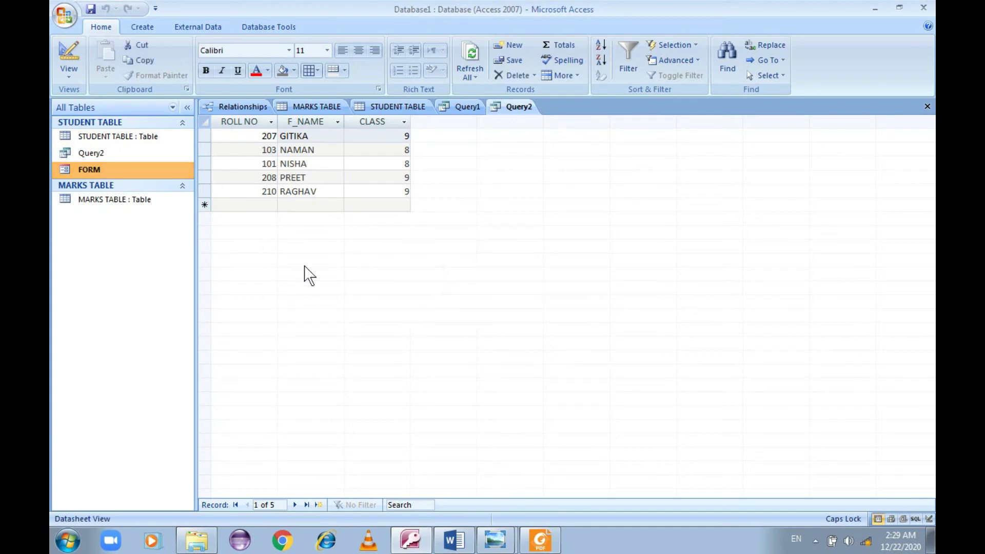
# - Switch to the textbook PDF in Foxit Reader and read the Formatting a Form section on the Design and Format tabs
pyautogui.hotkey('alt', 'Tab')
pyautogui.scroll(-2, 412, 304)
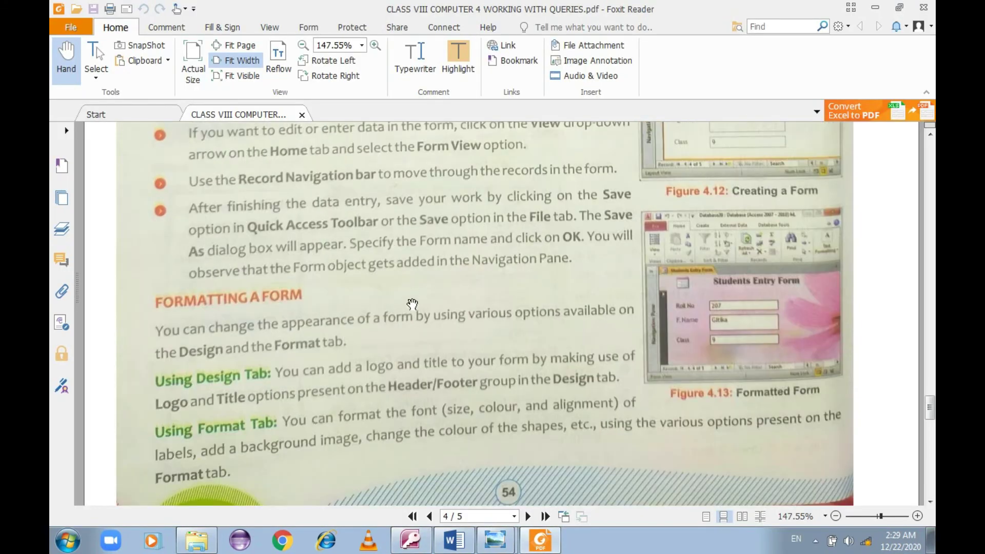
pyautogui.scroll(-3, 411, 304)
pyautogui.scroll(-2, 428, 331)
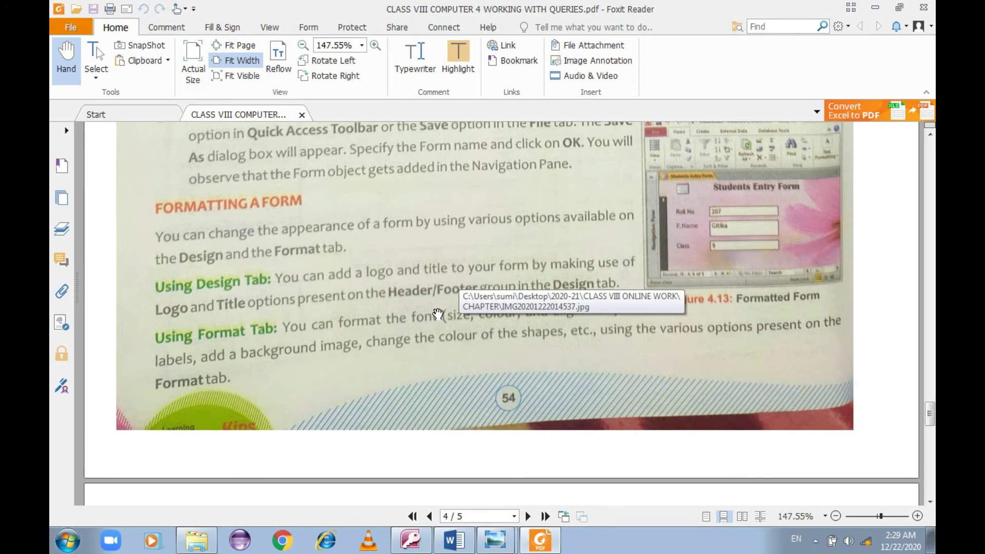
pyautogui.scroll(-2, 457, 286)
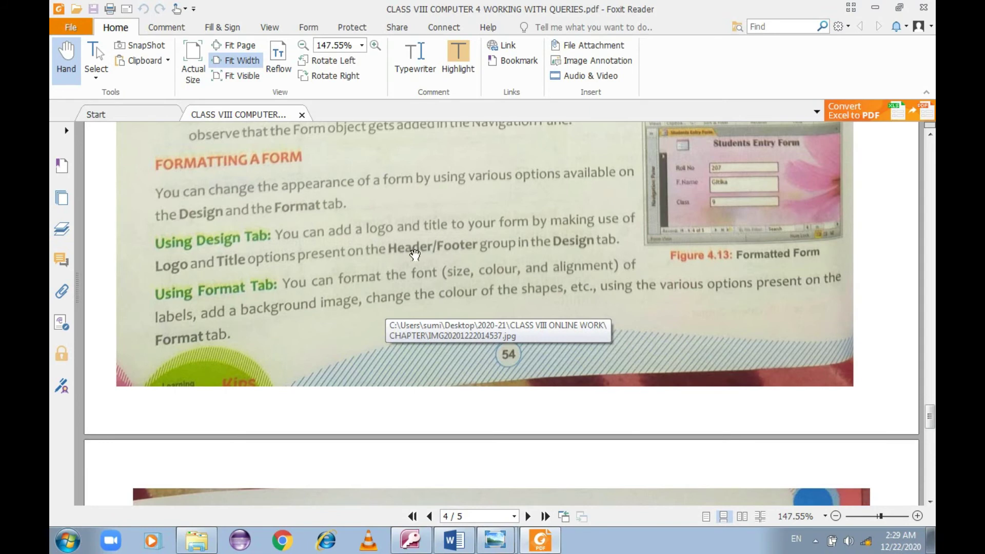
# - Return to Access and open the form named FORM
pyautogui.hotkey('alt', 'Tab')
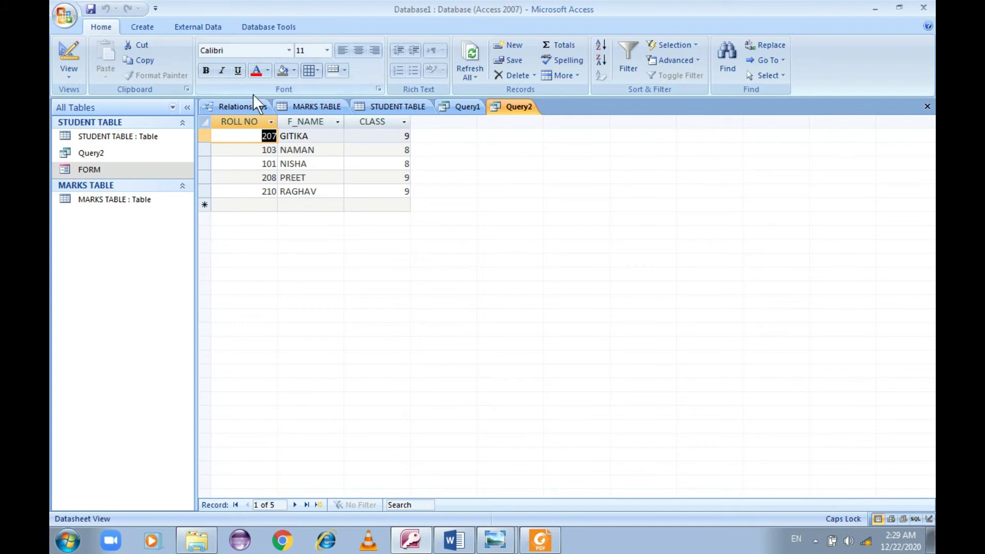
pyautogui.doubleClick(101, 170)
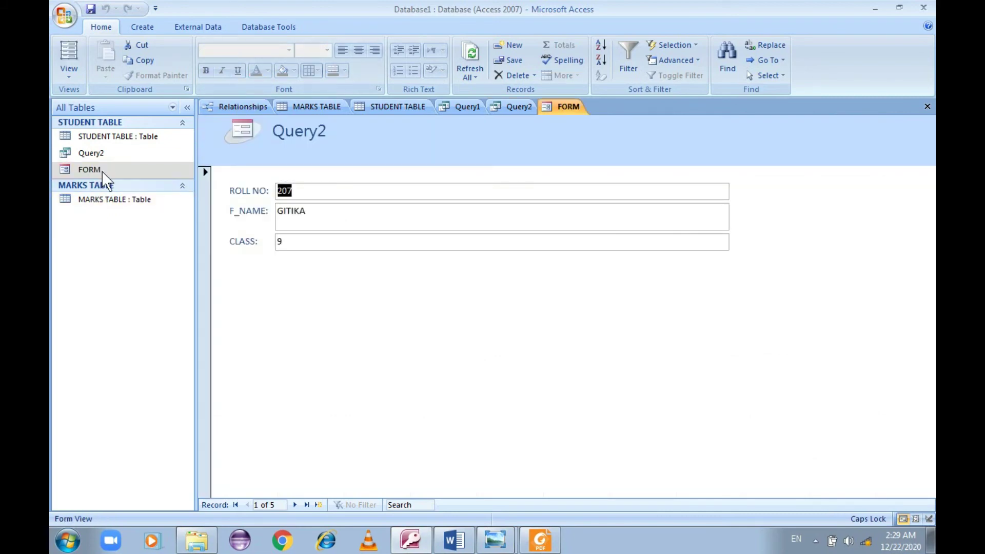
pyautogui.click(563, 109)
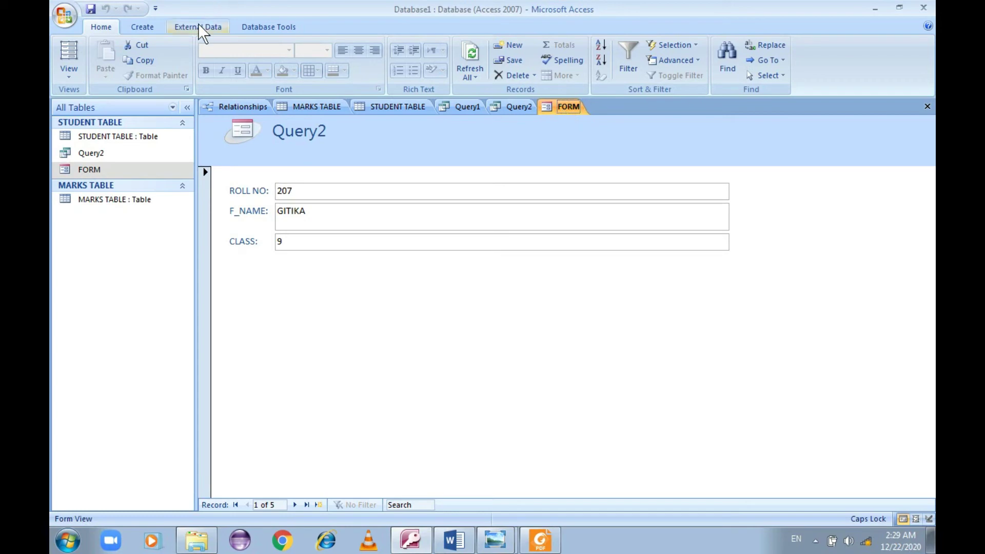
# - Create a new blank form in Design View
pyautogui.click(153, 26)
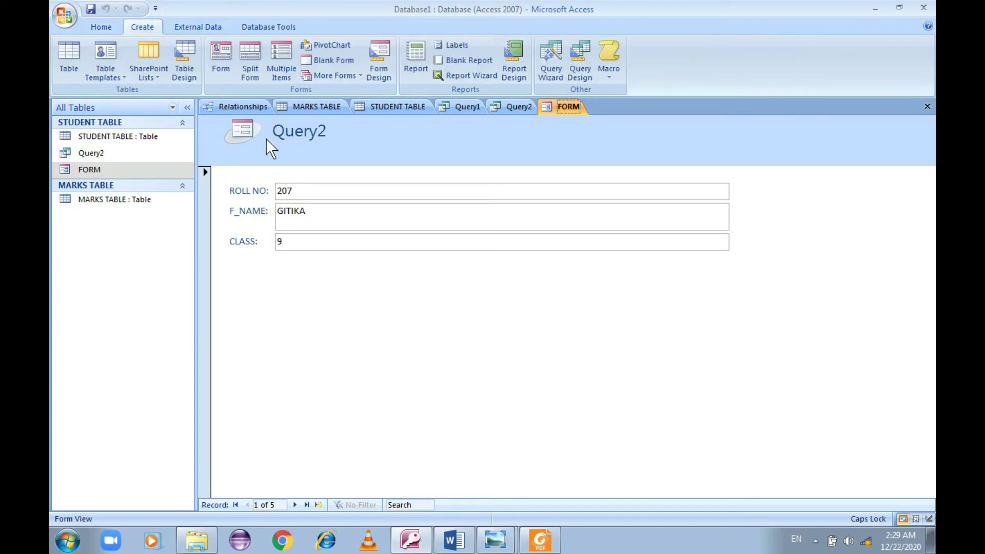
pyautogui.click(380, 68)
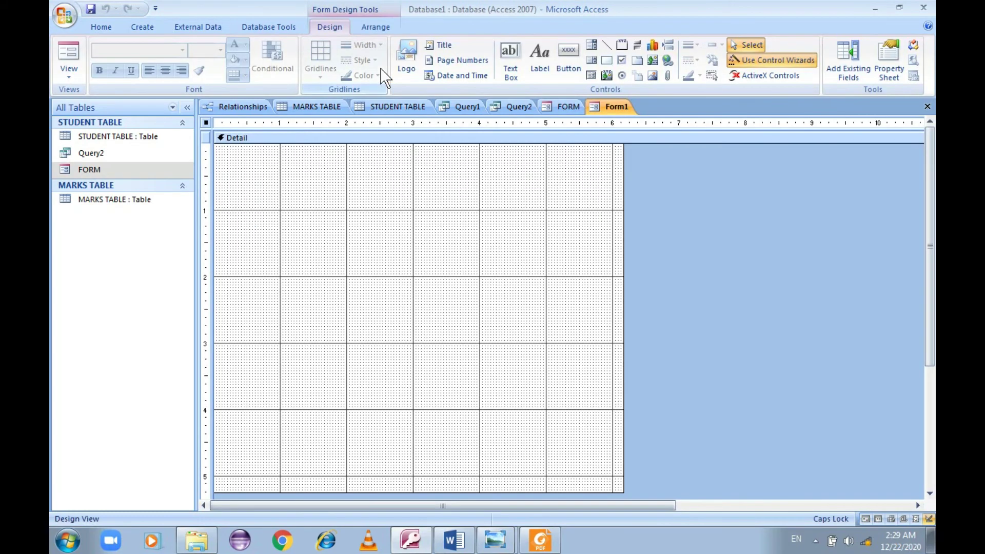
# - Go back to the form named FORM and show it in Design View
pyautogui.click(572, 110)
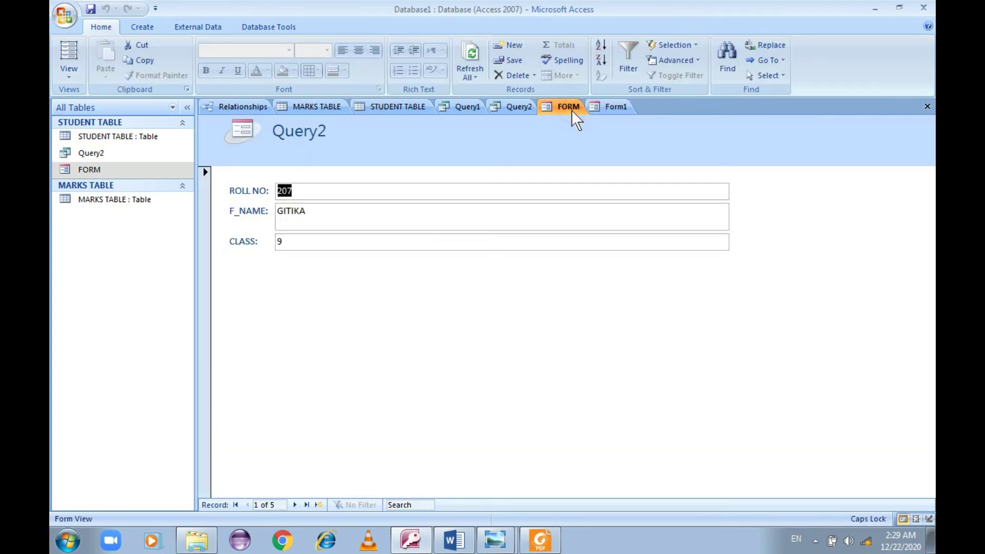
pyautogui.click(571, 110)
pyautogui.rightClick(571, 109)
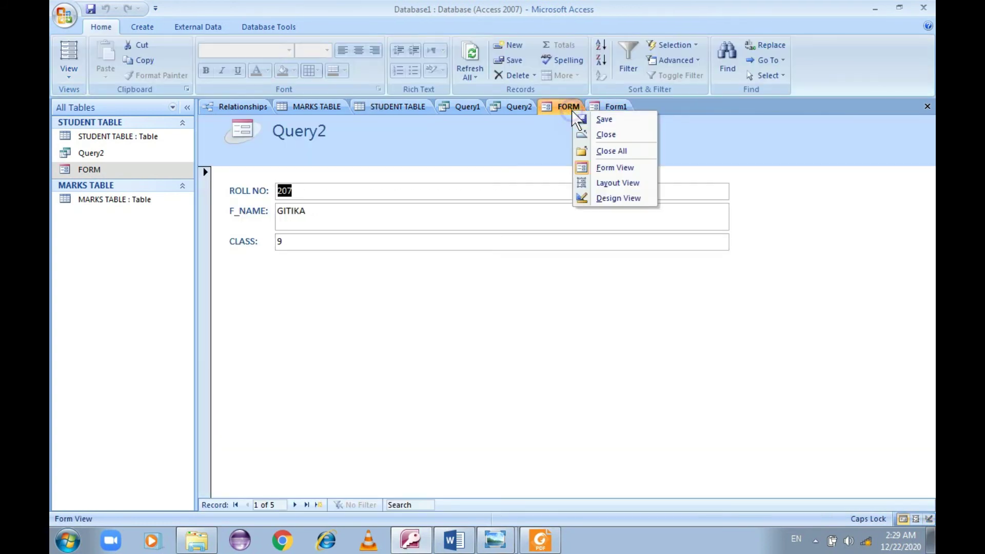
pyautogui.rightClick(425, 372)
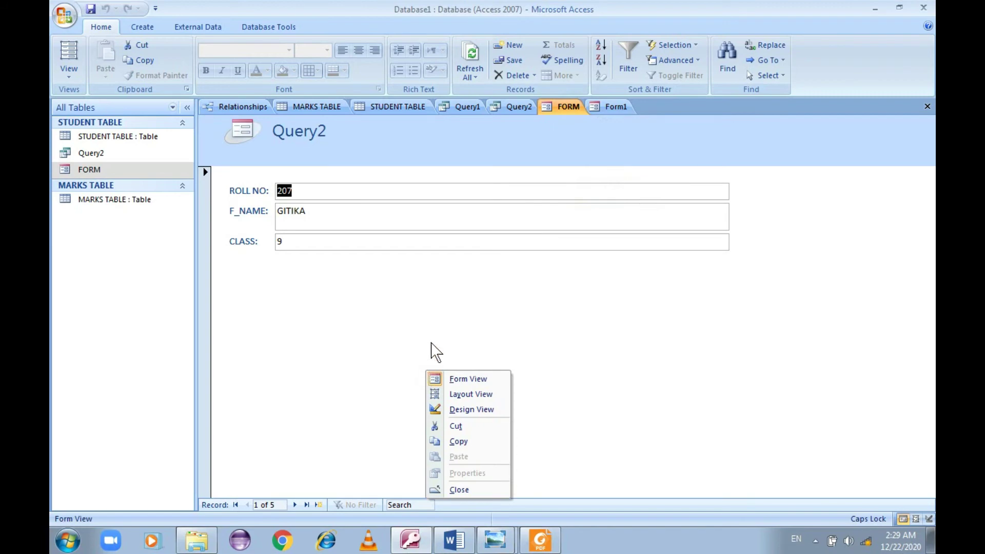
pyautogui.click(483, 409)
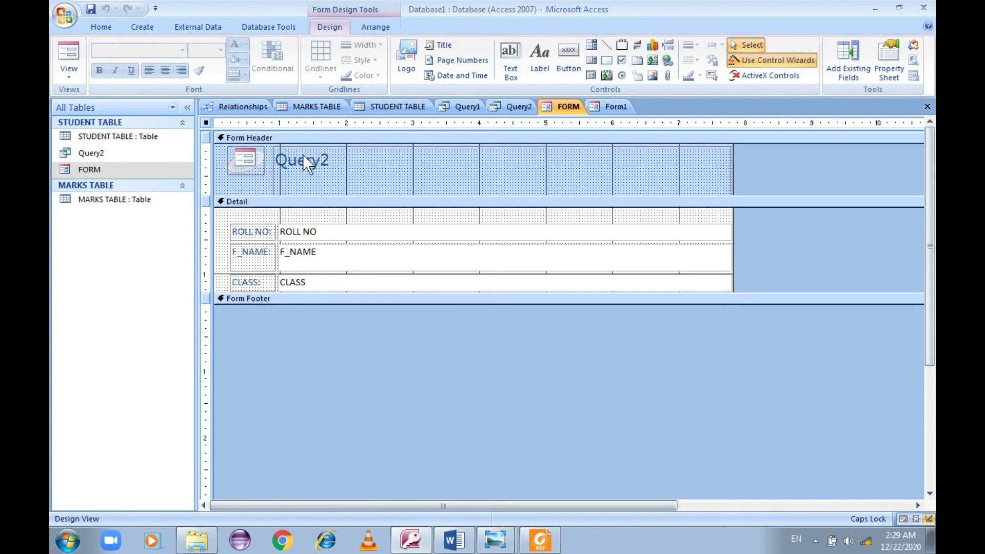
# - Give the ROLL NO label in the Detail section red text and an orange fill
pyautogui.click(259, 231)
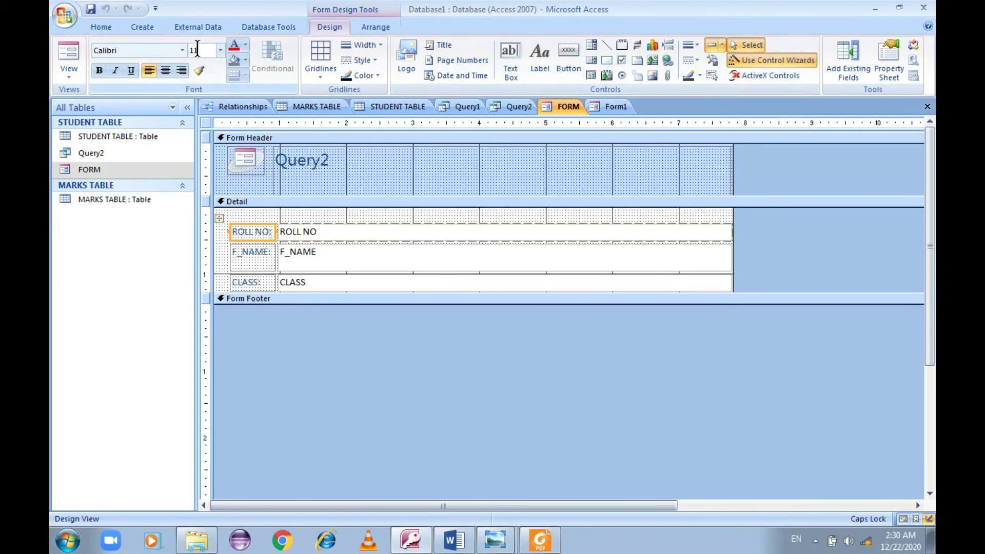
pyautogui.click(246, 46)
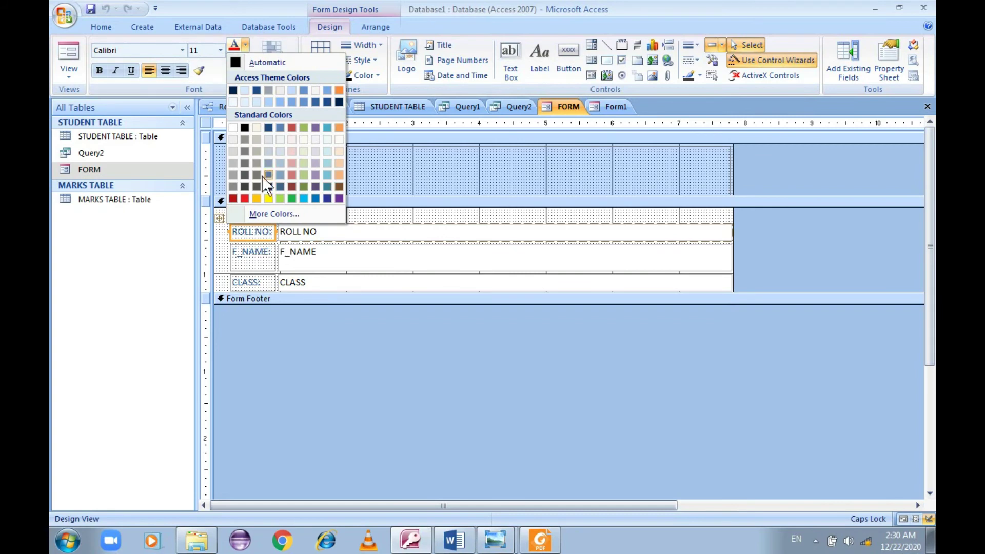
pyautogui.click(246, 194)
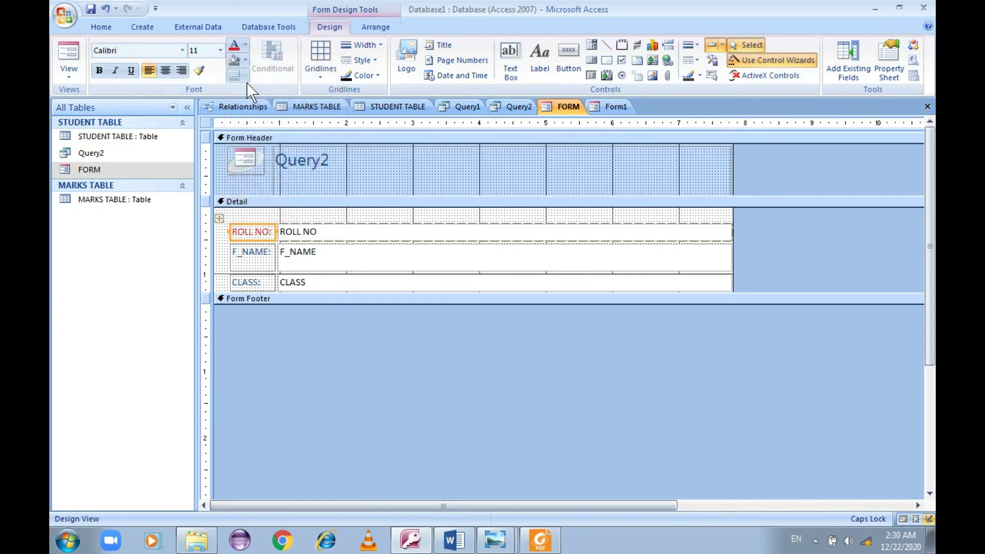
pyautogui.click(246, 60)
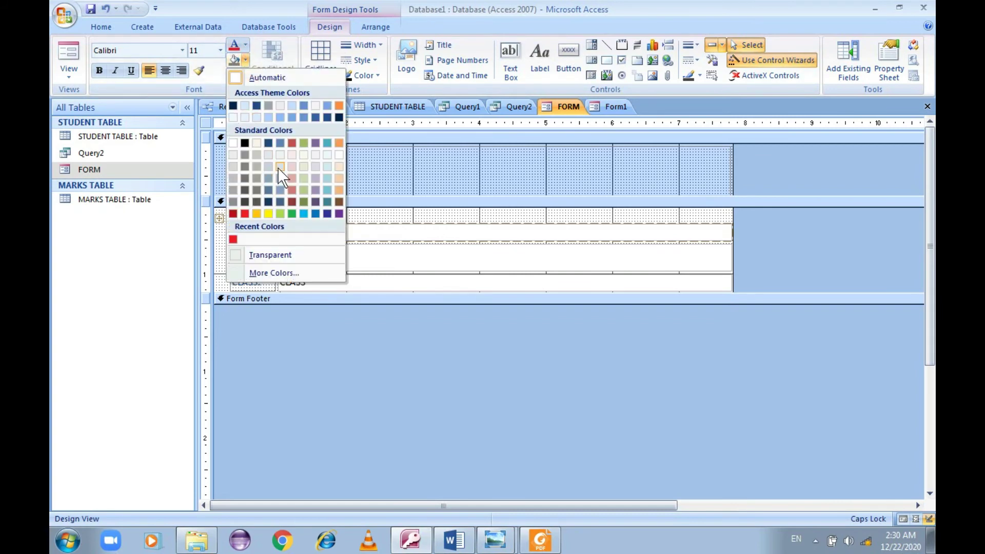
pyautogui.click(269, 143)
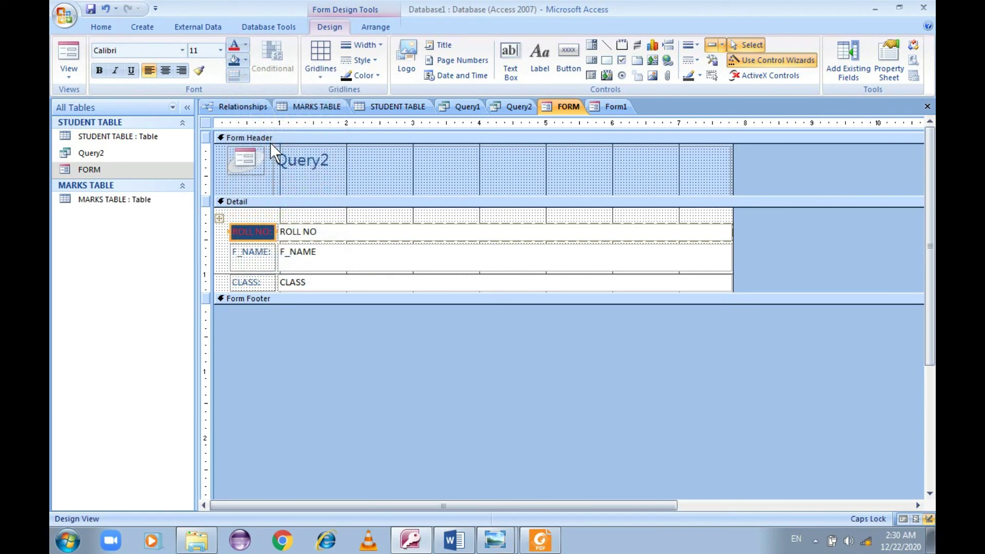
pyautogui.click(246, 60)
pyautogui.click(339, 142)
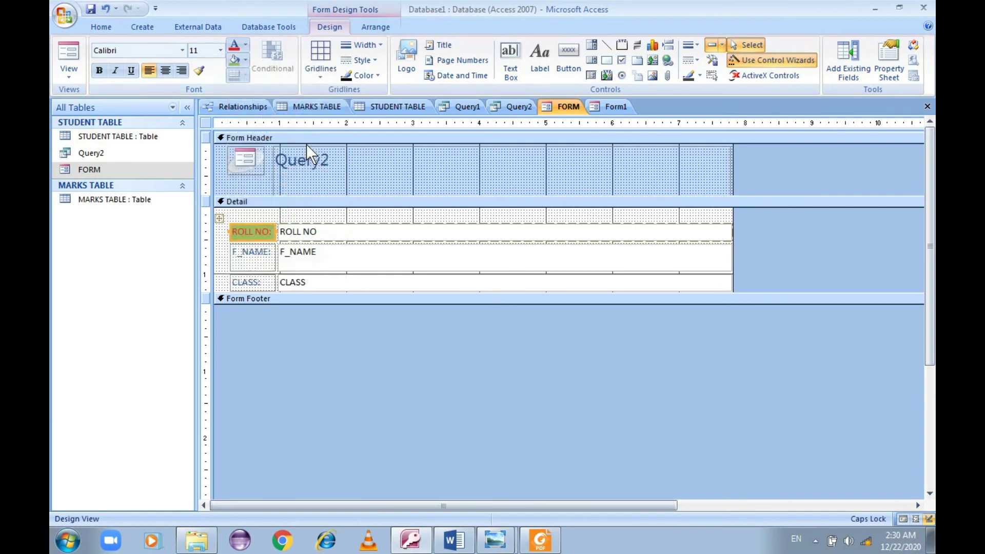
pyautogui.click(245, 60)
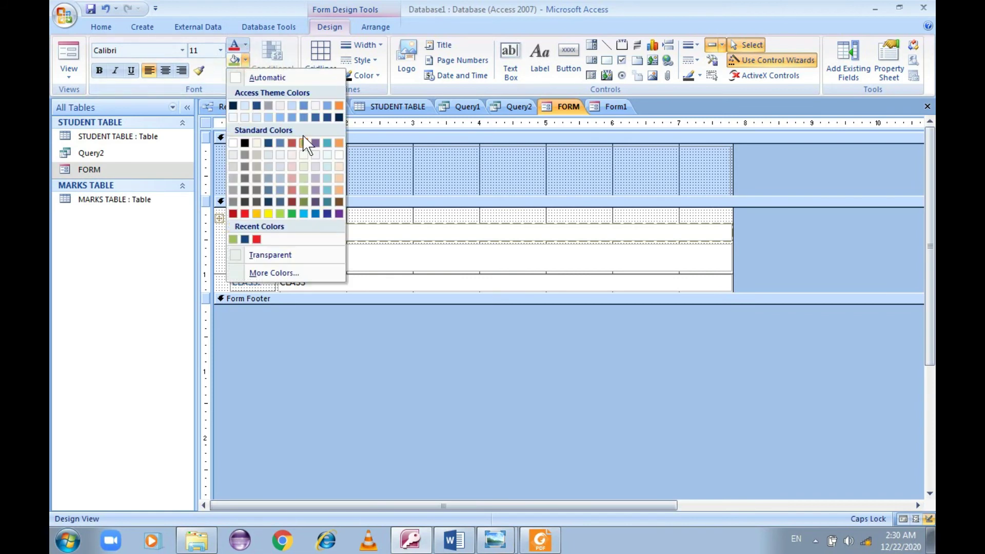
pyautogui.click(339, 143)
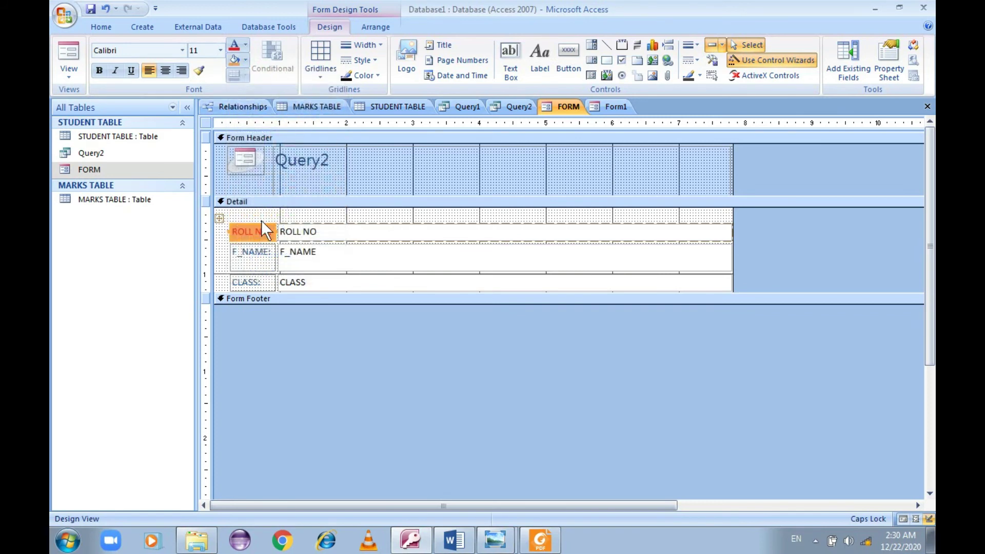
# - Give the F_NAME label dark grey text and a very light grey fill
pyautogui.click(268, 259)
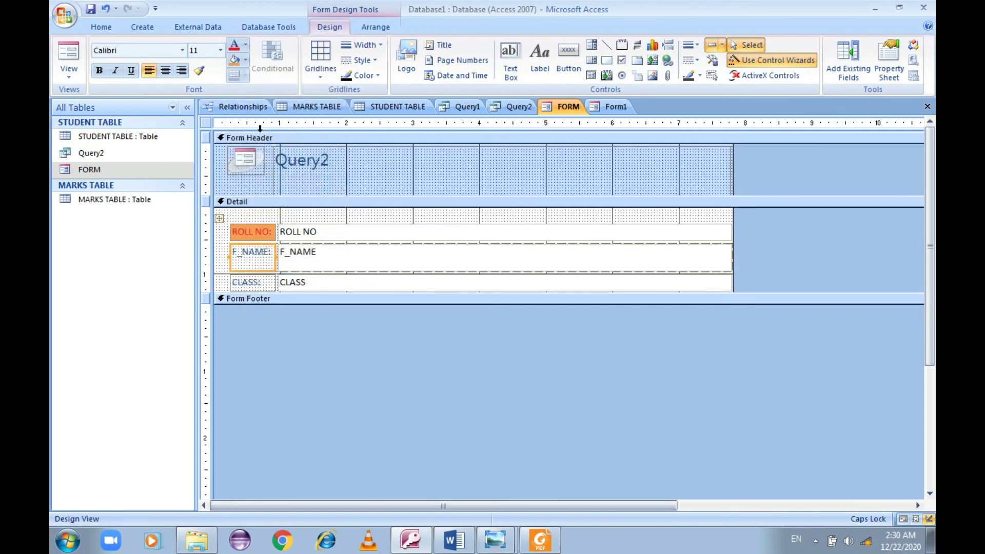
pyautogui.click(245, 45)
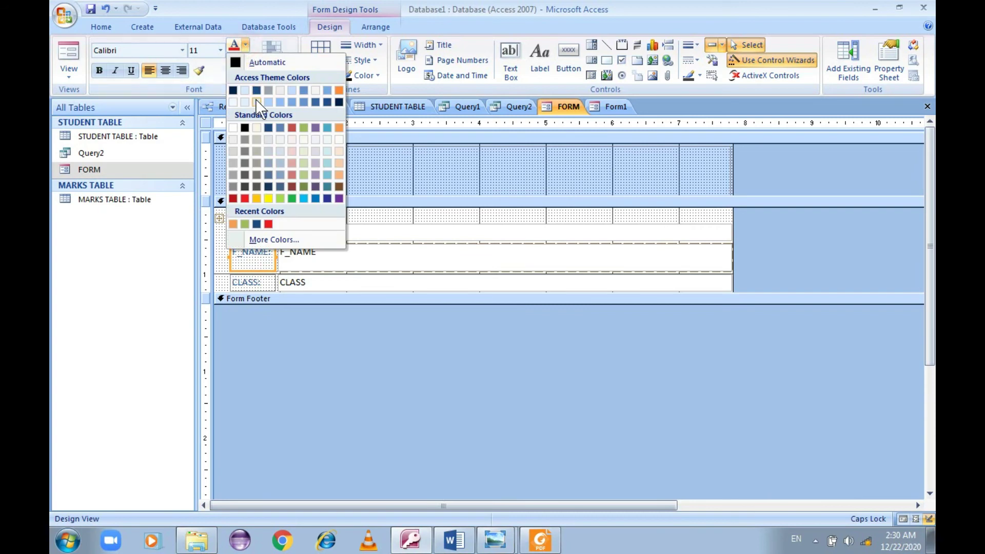
pyautogui.click(248, 186)
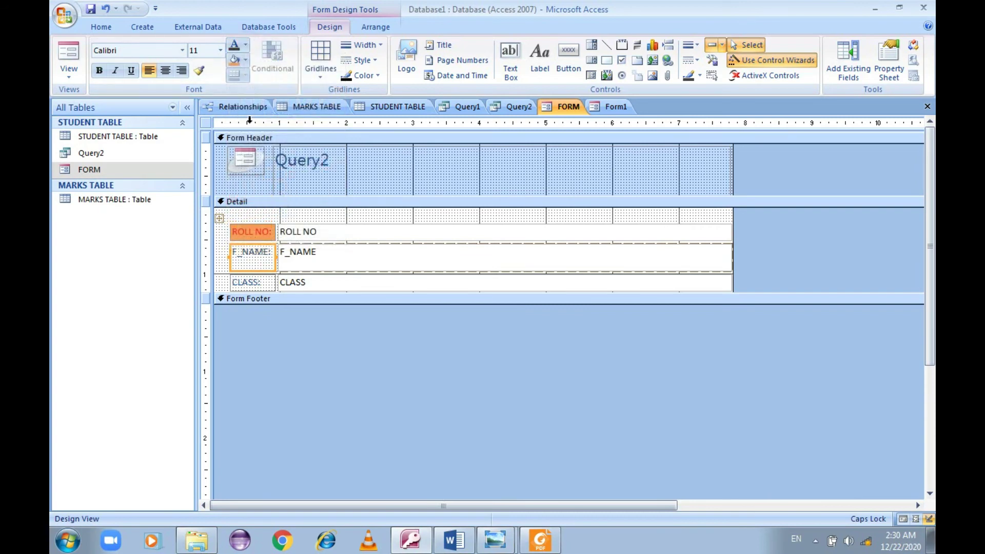
pyautogui.click(245, 60)
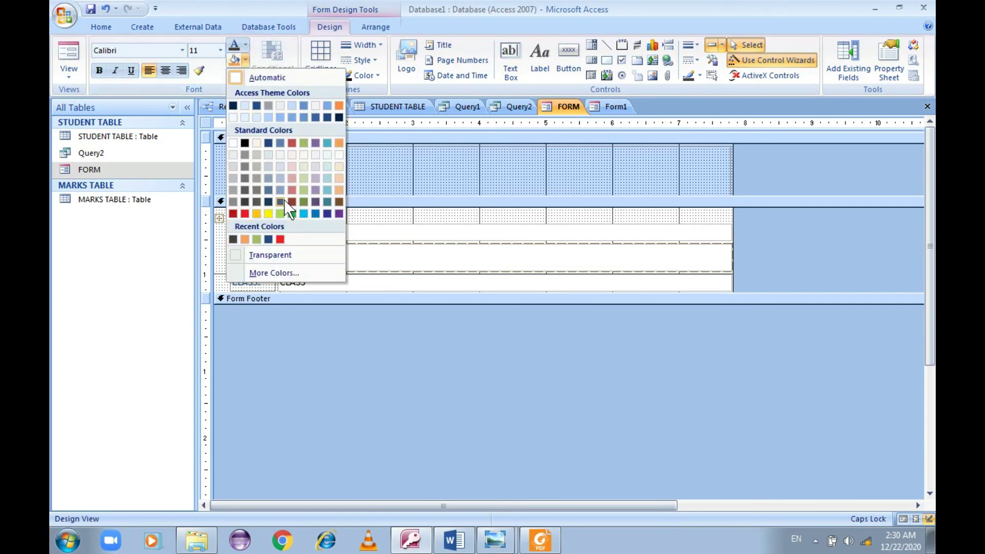
pyautogui.click(288, 155)
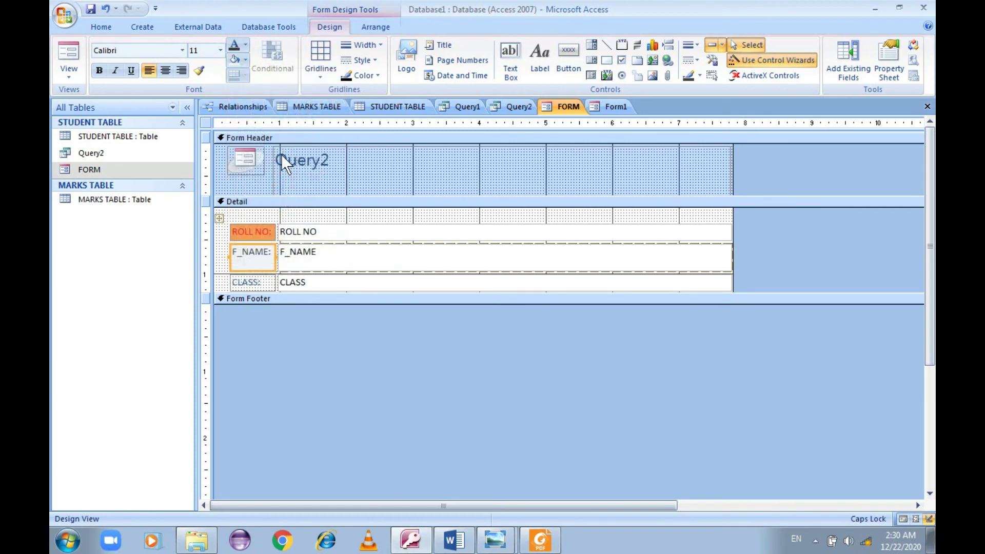
pyautogui.click(269, 281)
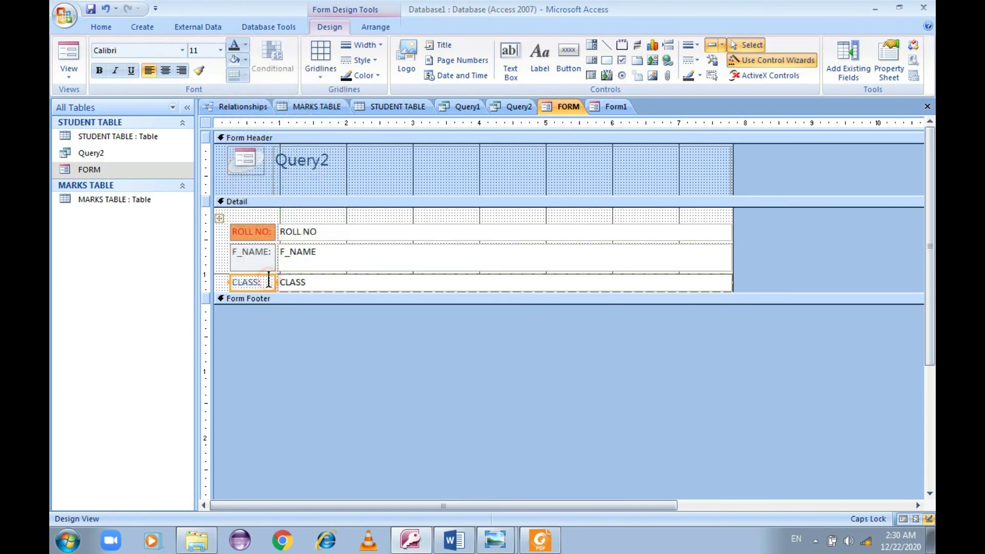
pyautogui.click(338, 234)
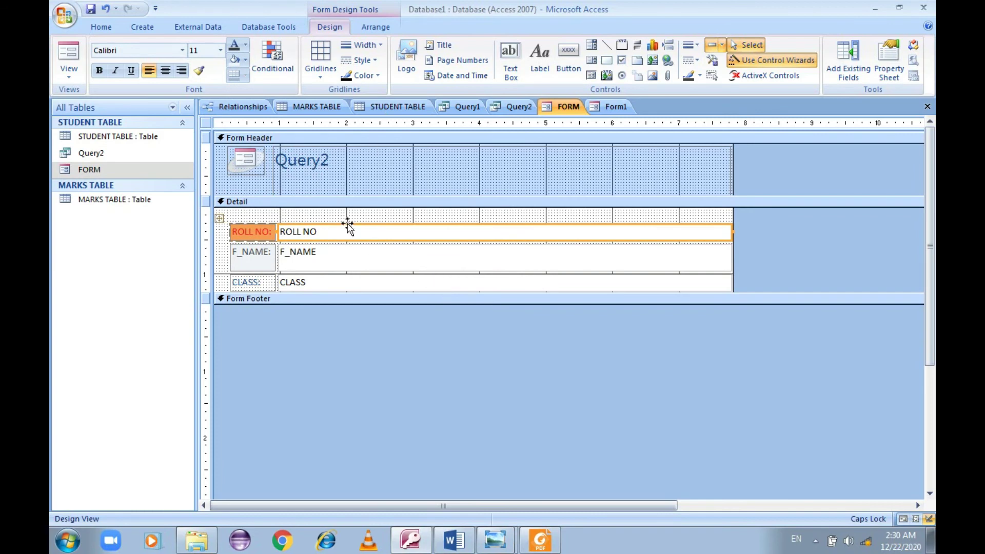
pyautogui.click(255, 157)
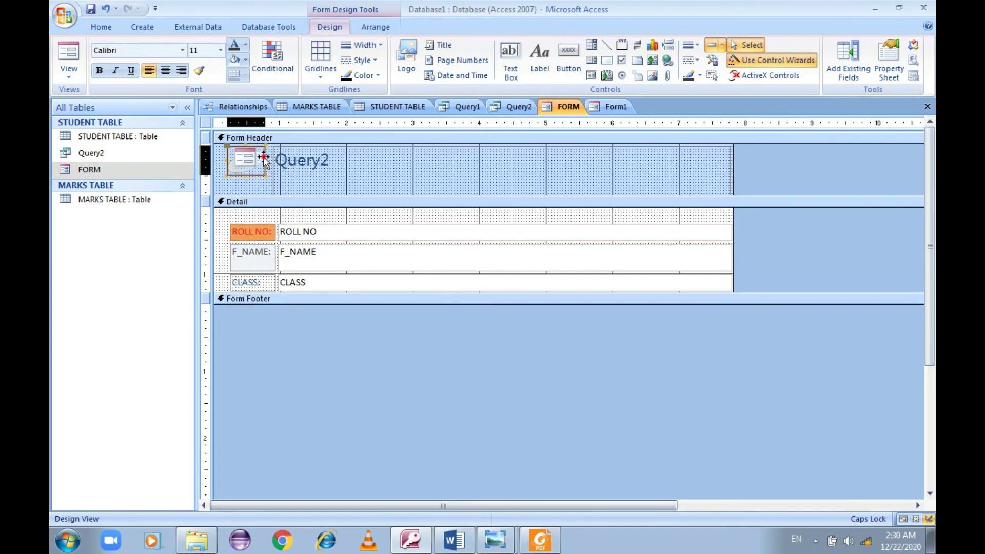
pyautogui.click(401, 55)
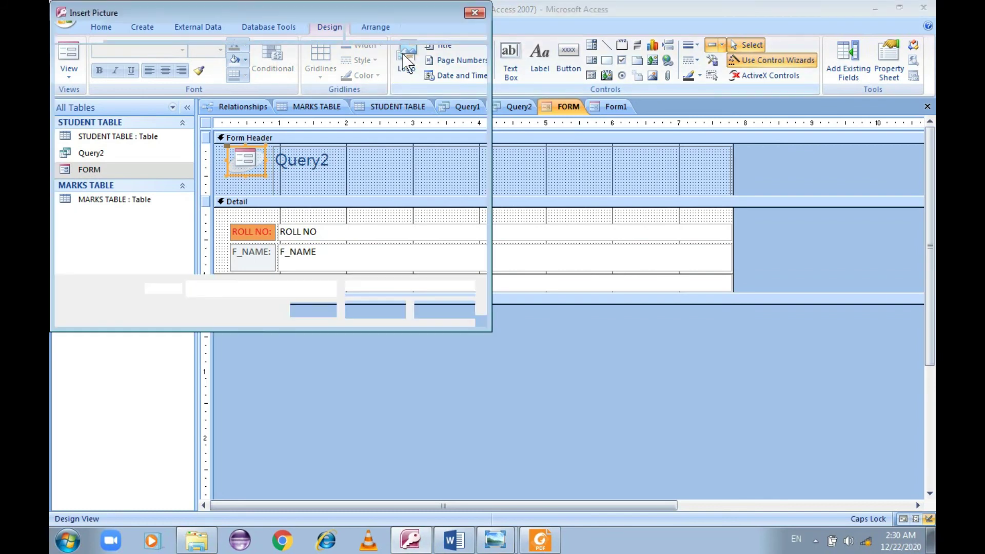
pyautogui.click(484, 520)
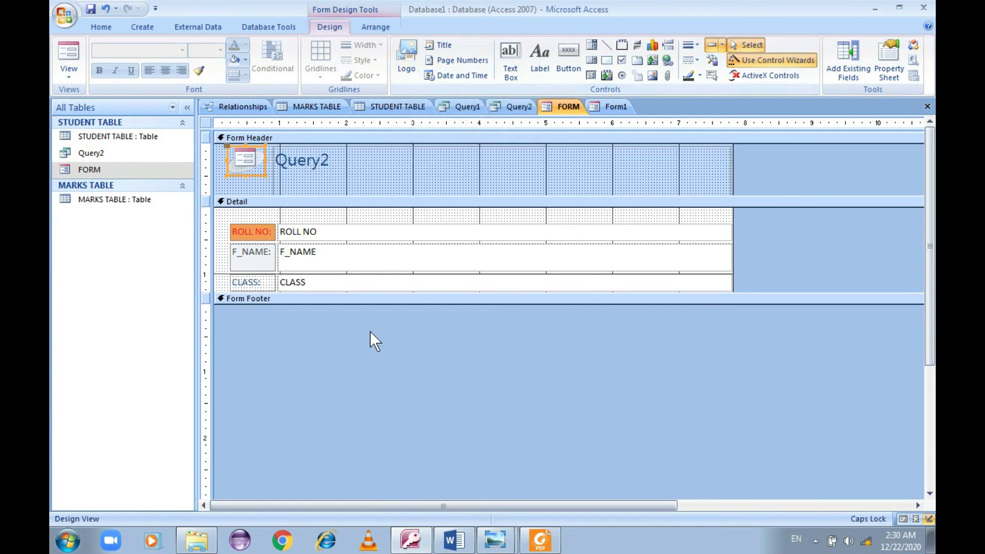
# - Switch to the textbook PDF in Foxit Reader and check the form formatting instructions and the start of the Reports section
pyautogui.hotkey('alt', 'Tab')
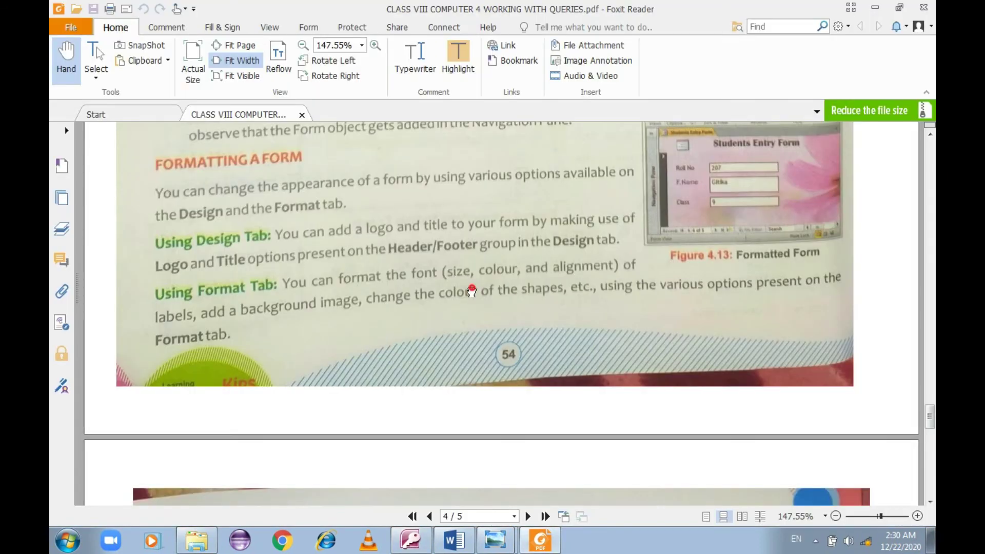
pyautogui.scroll(-3, 448, 339)
pyautogui.scroll(-2, 450, 359)
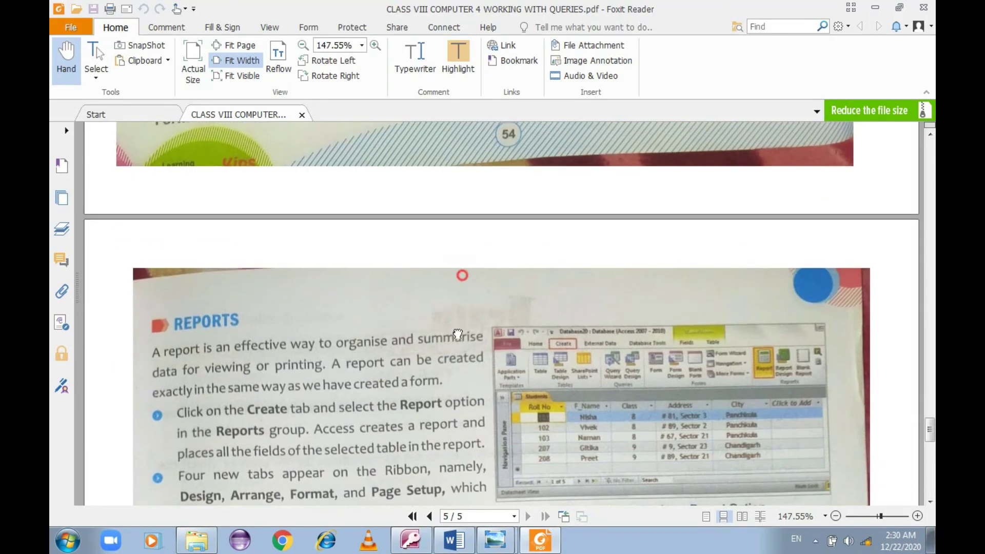
pyautogui.scroll(3, 461, 276)
pyautogui.scroll(2, 472, 246)
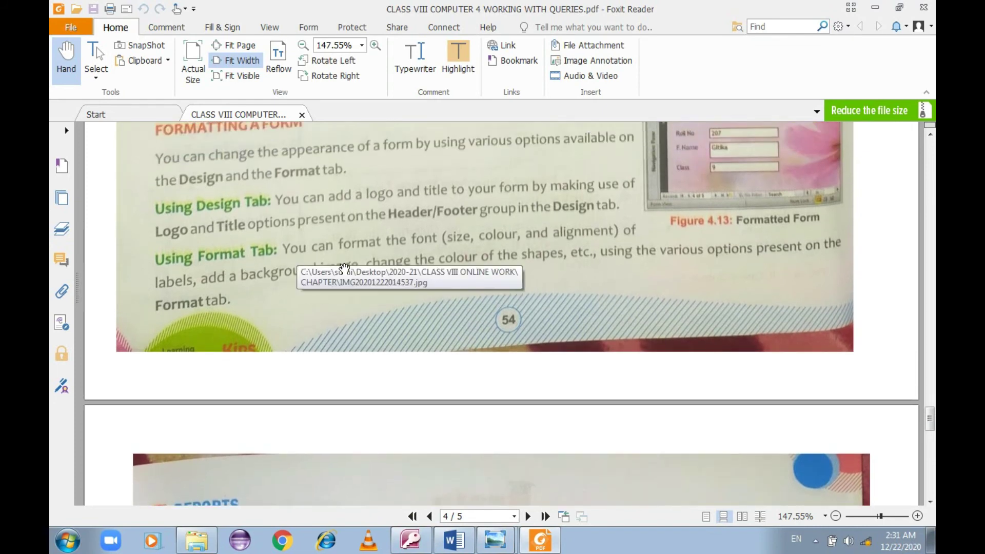
# - Return to Access and set the ROLL NO label's font size to 16
pyautogui.hotkey('alt', 'Tab')
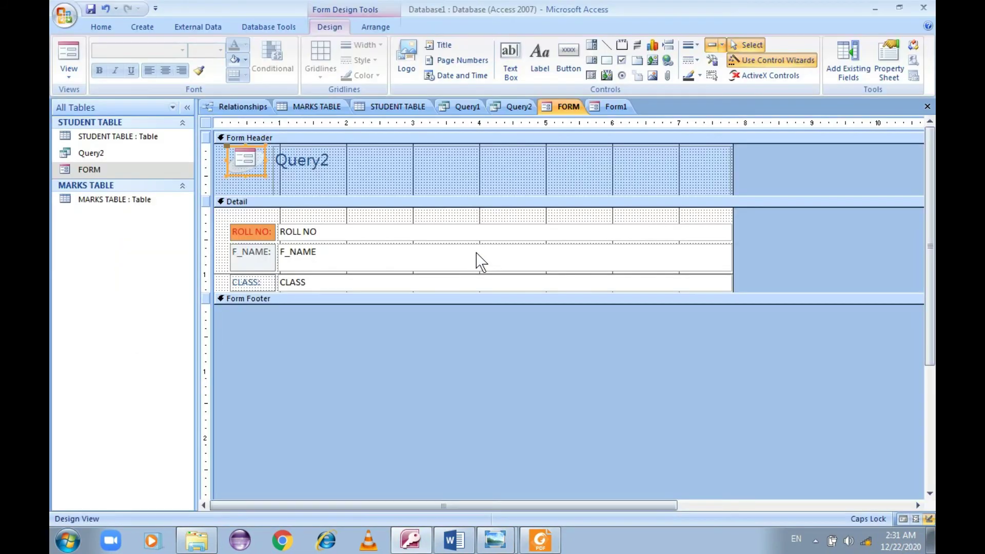
pyautogui.click(262, 232)
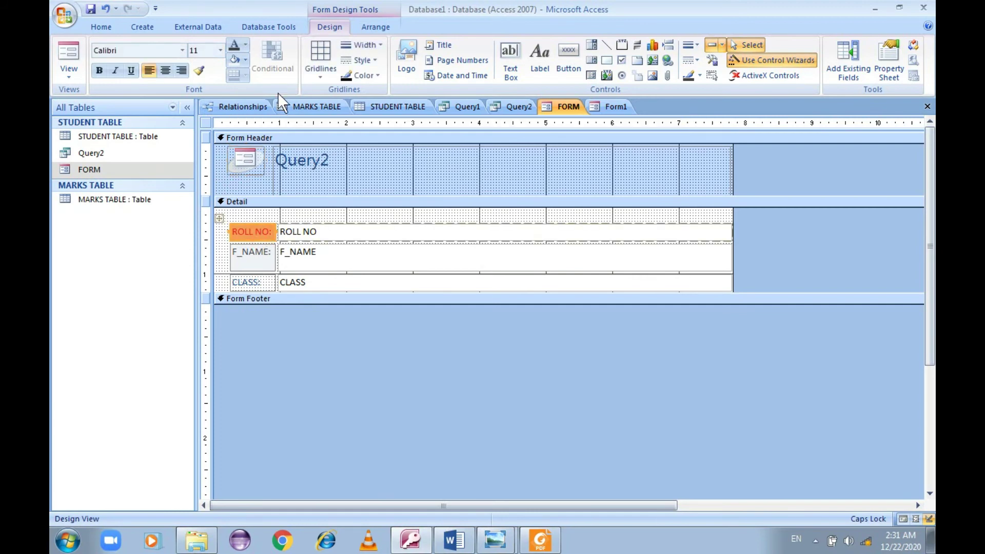
pyautogui.click(221, 49)
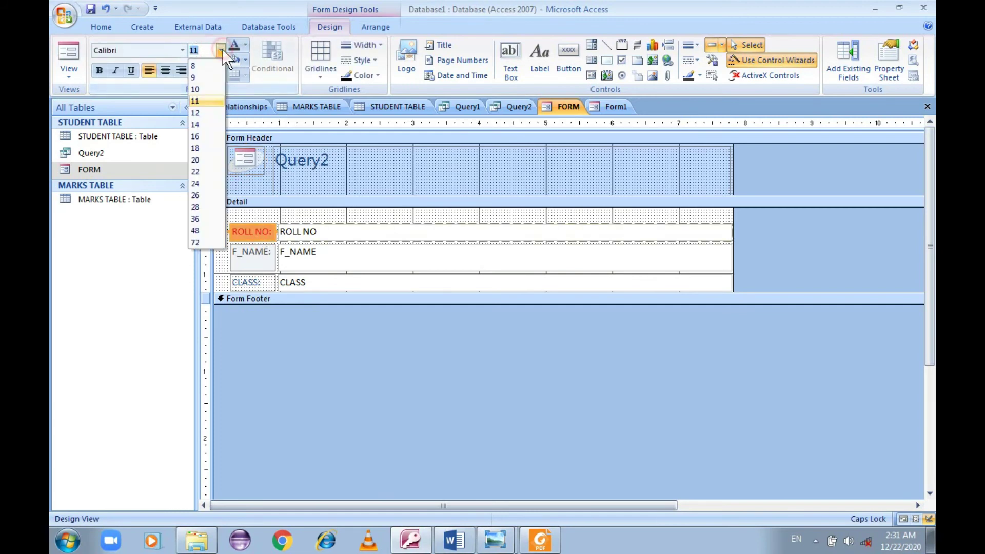
pyautogui.click(197, 137)
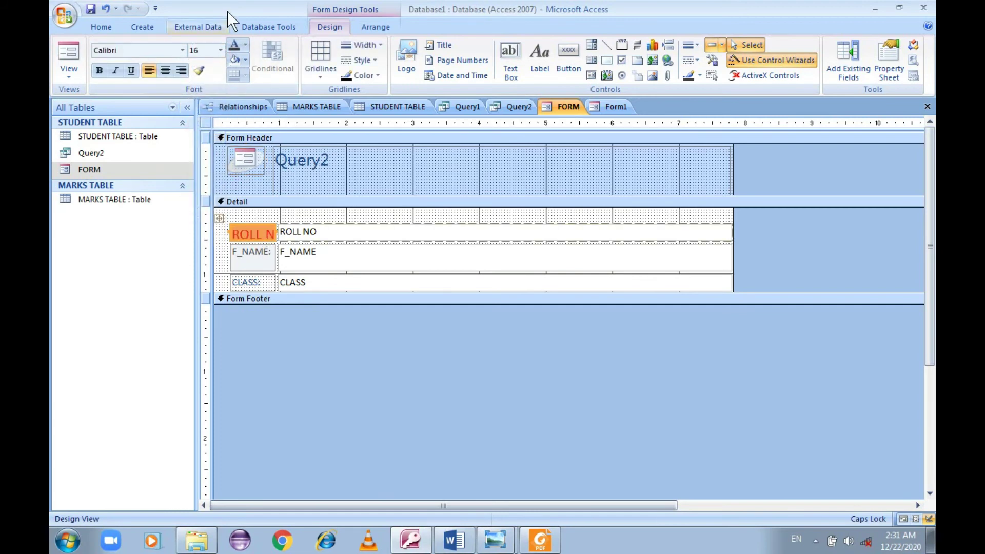
# - Extend the label column slightly outwards at its outer edge and widen the form to about 10 inches
pyautogui.moveTo(232, 230); pyautogui.dragTo(222, 232)
pyautogui.click(222, 233)
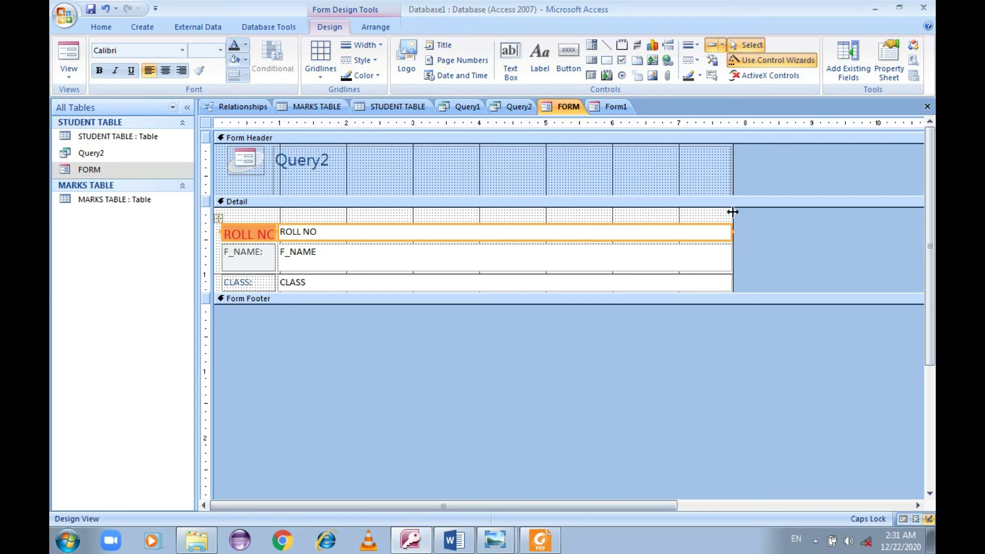
pyautogui.moveTo(733, 212); pyautogui.dragTo(878, 212)
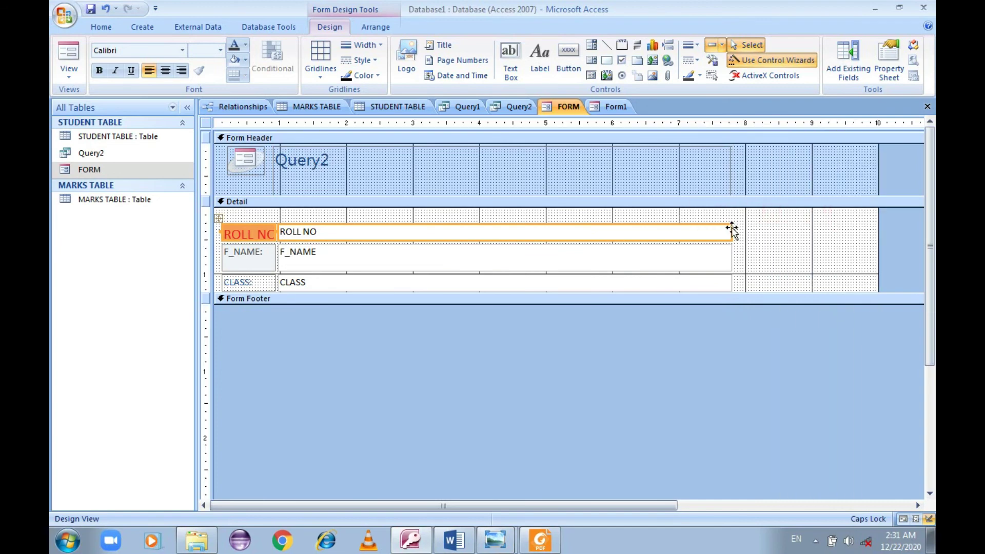
# - Extend the text boxes to the 8-inch mark and widen the label column until the ROLL NO label fits
pyautogui.moveTo(732, 229)
pyautogui.mouseDown()
pyautogui.moveTo(742, 229)
pyautogui.moveTo(723, 224)
pyautogui.moveTo(739, 224)
pyautogui.mouseUp()
pyautogui.click(722, 258)
pyautogui.click(732, 234)
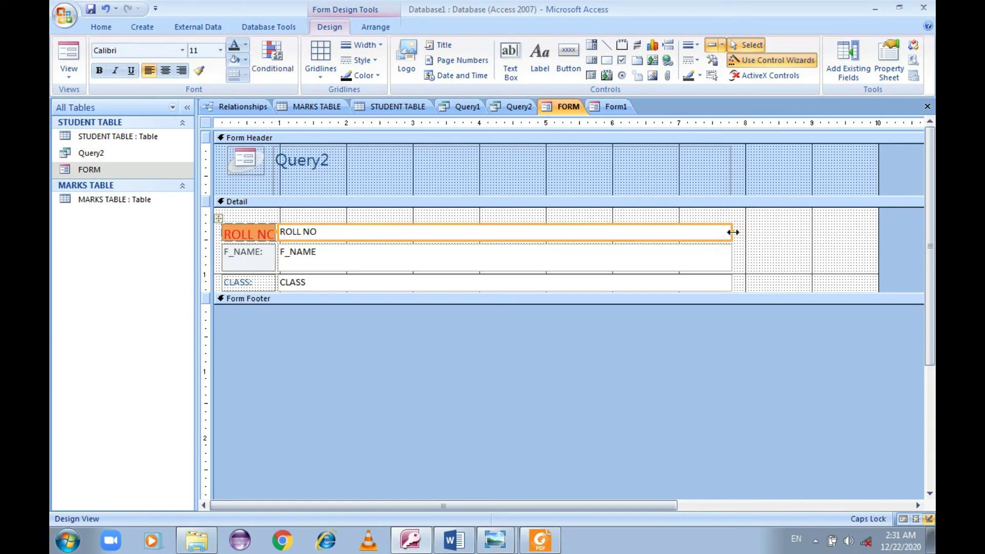
pyautogui.moveTo(732, 232); pyautogui.dragTo(746, 231)
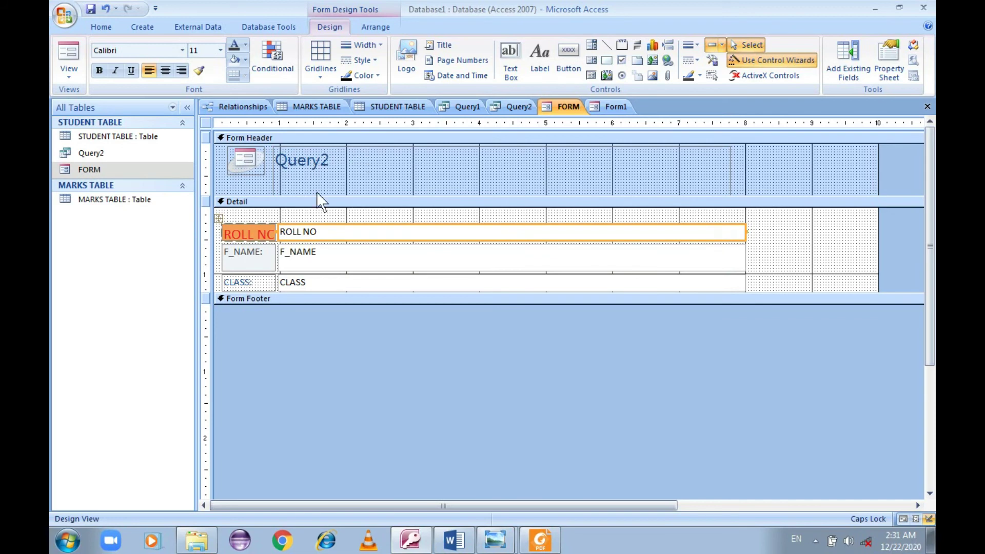
pyautogui.moveTo(277, 232); pyautogui.dragTo(288, 232)
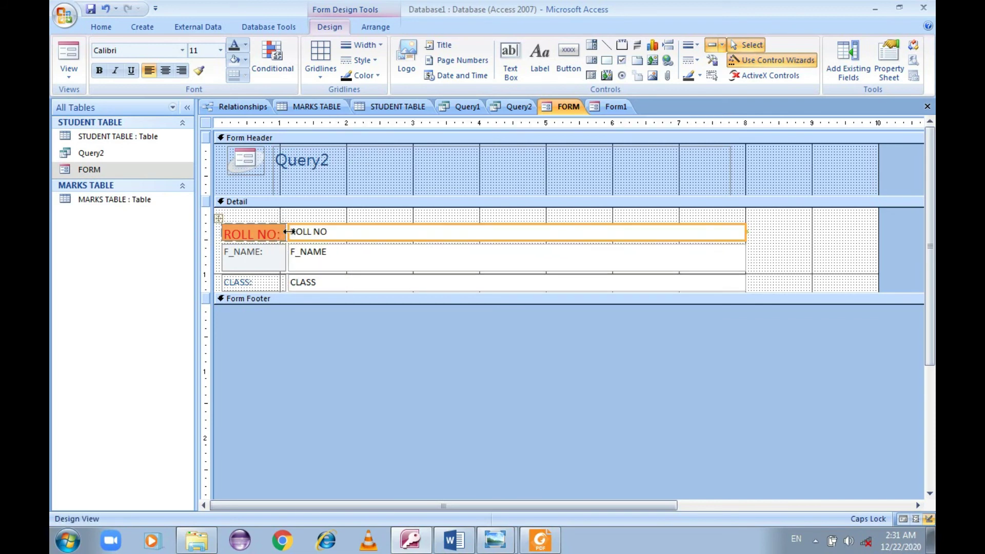
# - Select the CLASS label, look through the available gridline types, and set its gridline colour to dark grey
pyautogui.click(256, 259)
pyautogui.click(253, 282)
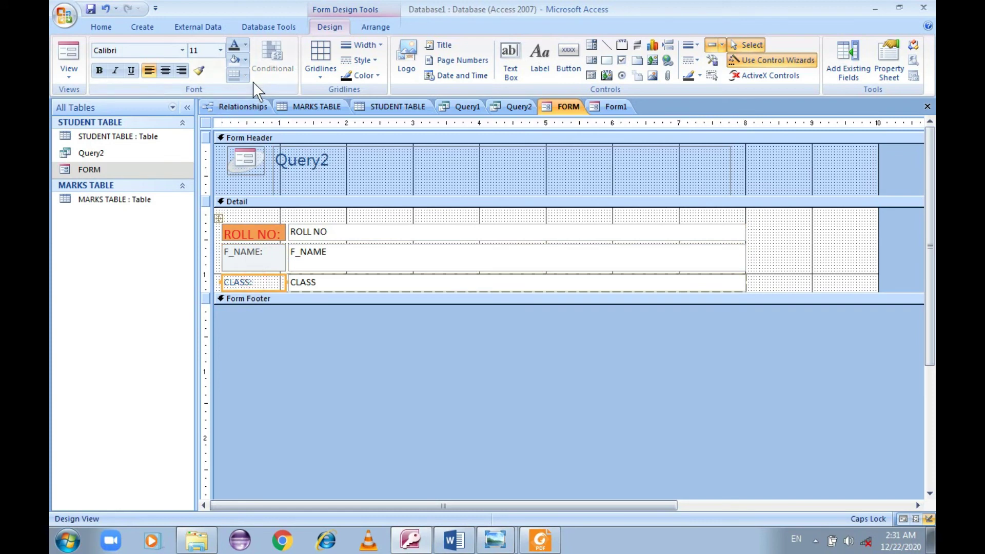
pyautogui.click(315, 77)
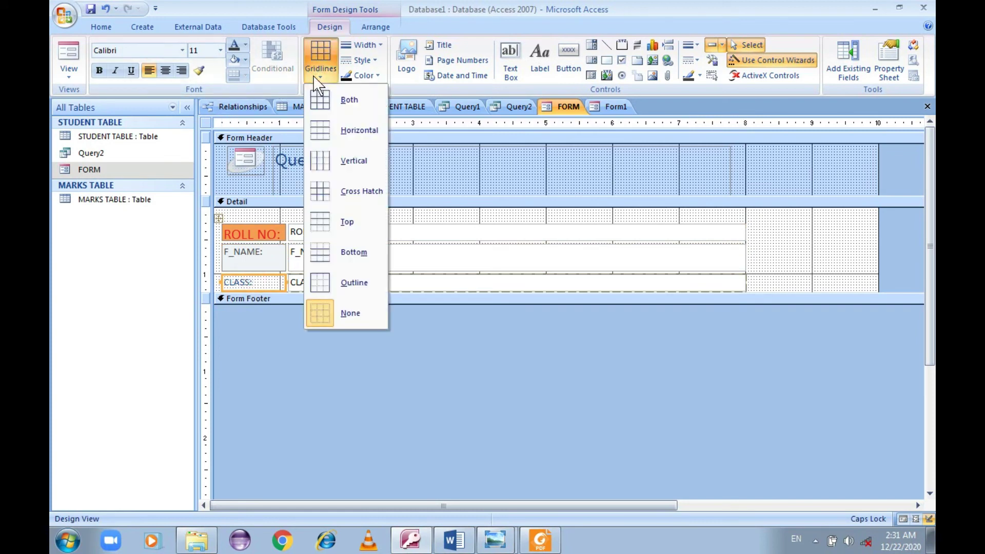
pyautogui.click(450, 444)
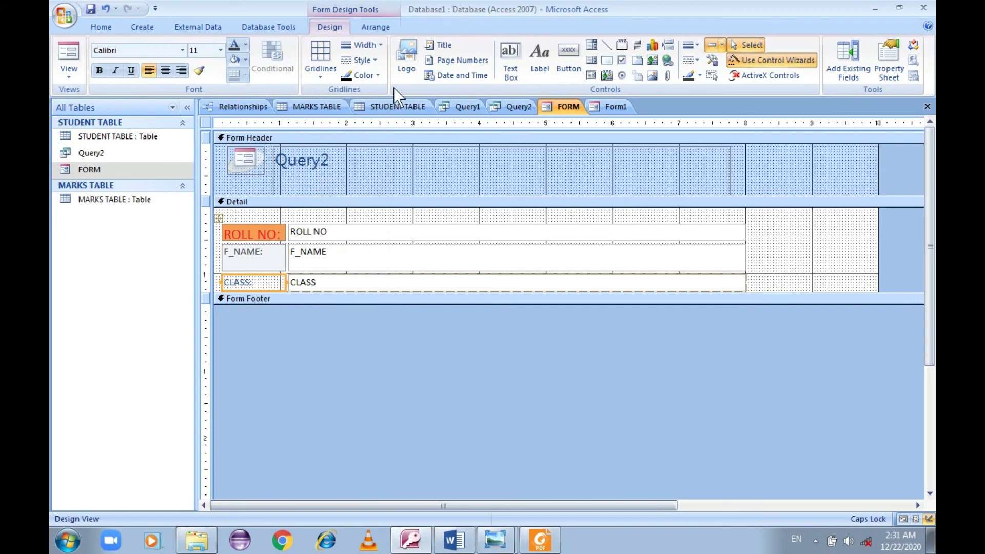
pyautogui.click(376, 75)
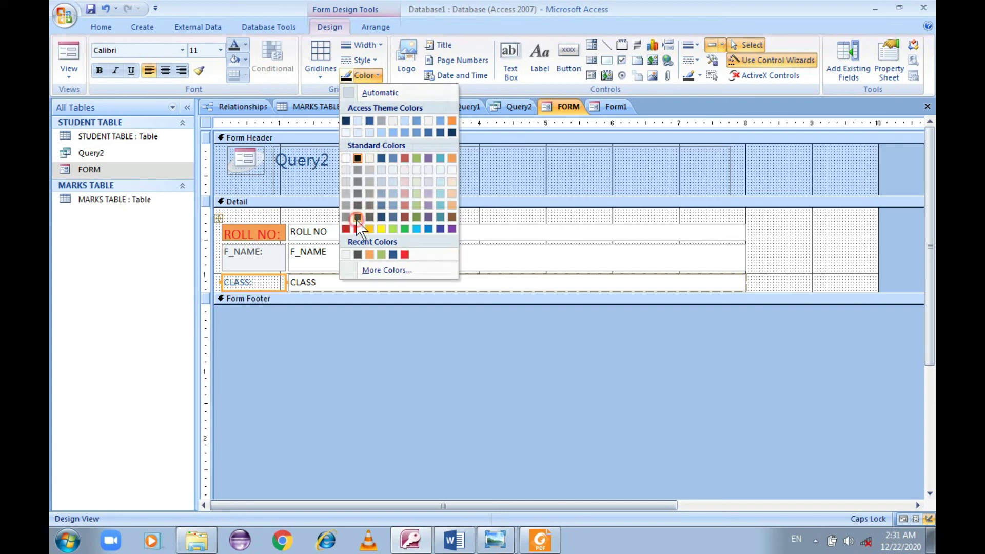
pyautogui.click(359, 217)
pyautogui.click(359, 282)
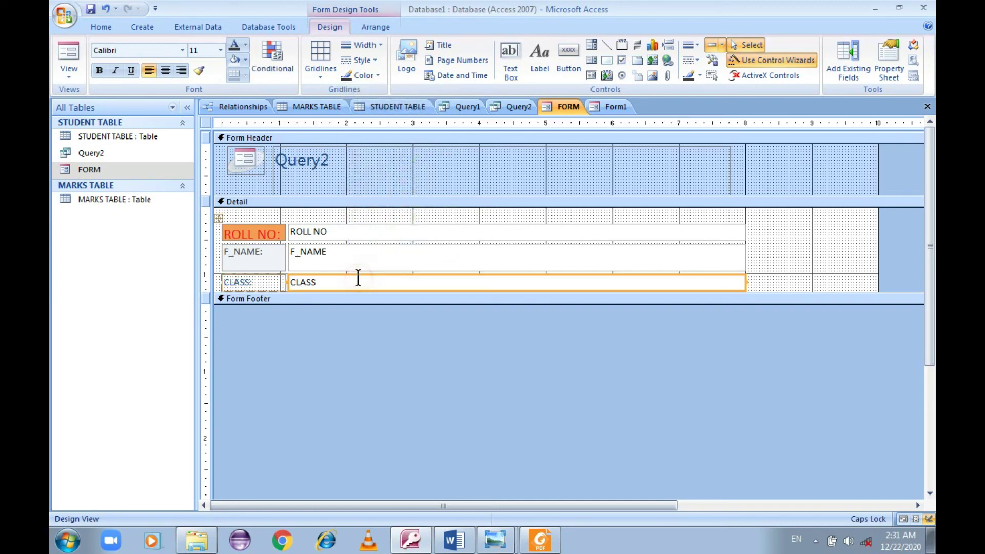
pyautogui.click(386, 250)
pyautogui.click(386, 230)
pyautogui.click(269, 234)
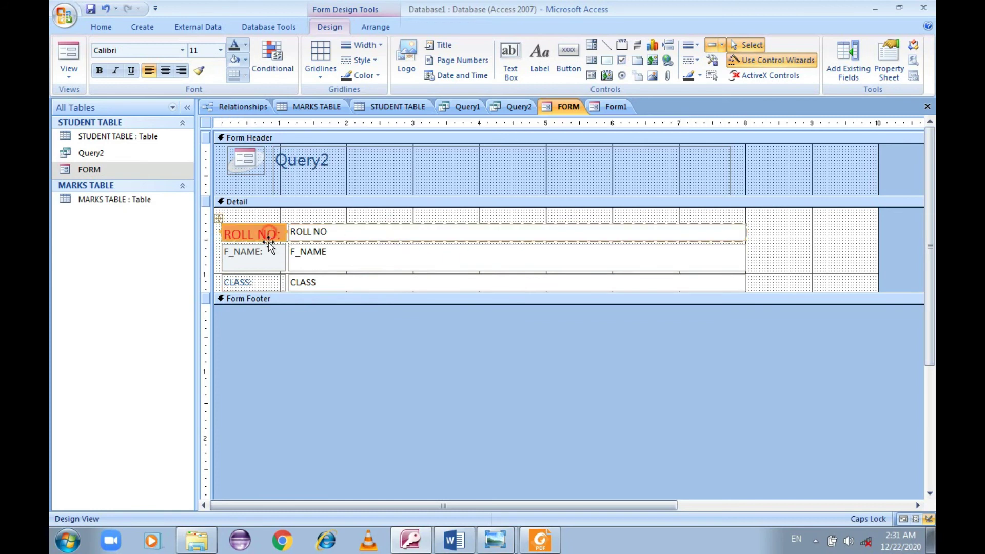
pyautogui.click(267, 251)
pyautogui.click(260, 281)
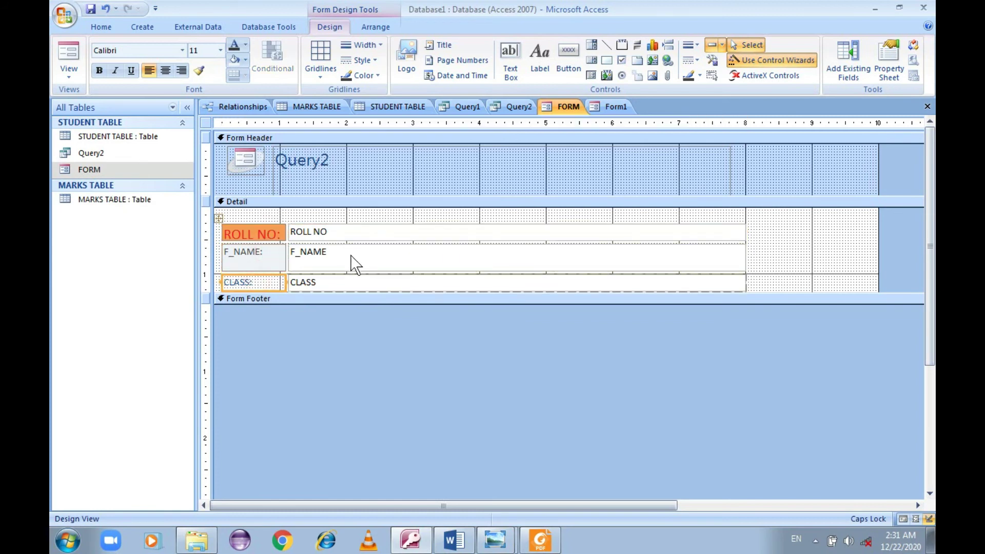
pyautogui.click(601, 102)
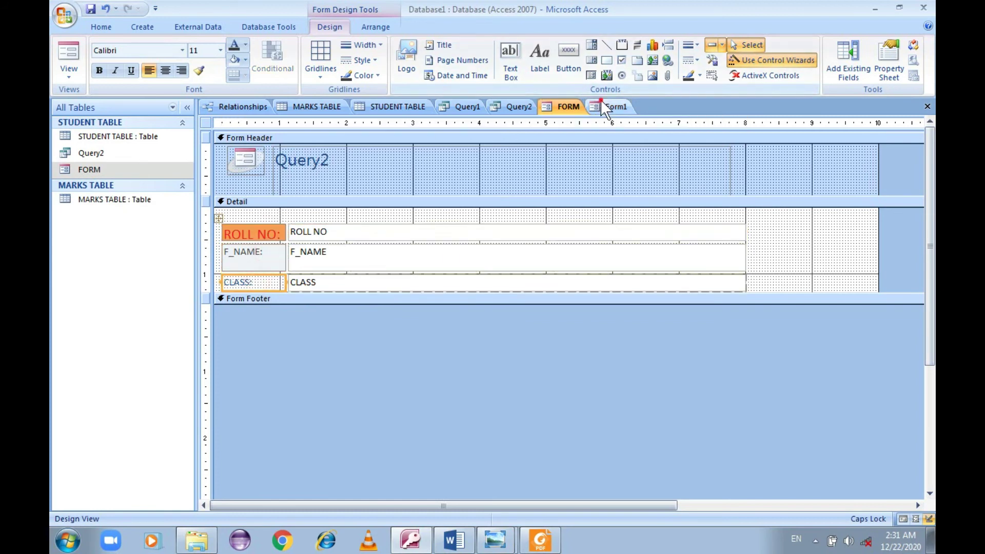
# - Preview FORM in Form View and return it to Design View
pyautogui.doubleClick(164, 170)
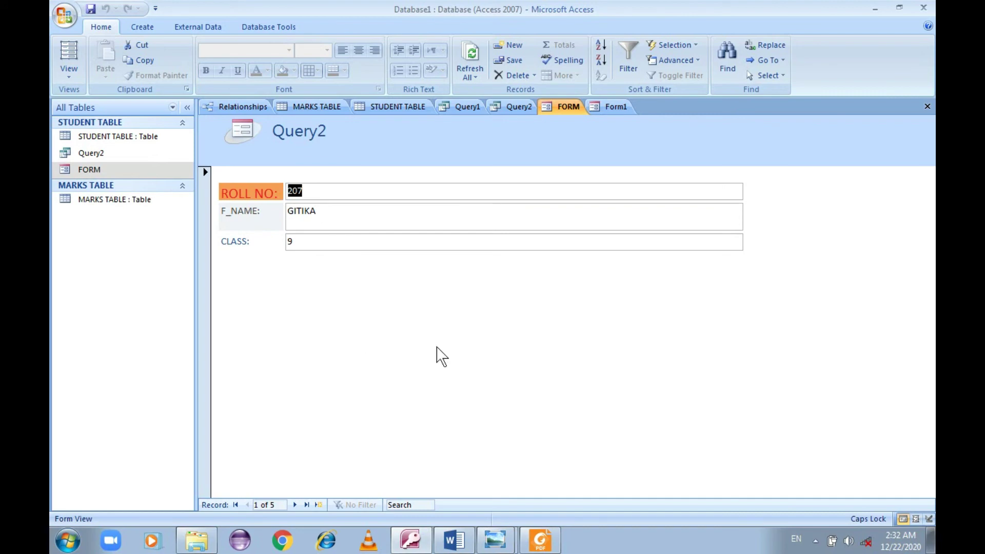
pyautogui.rightClick(505, 374)
pyautogui.click(526, 415)
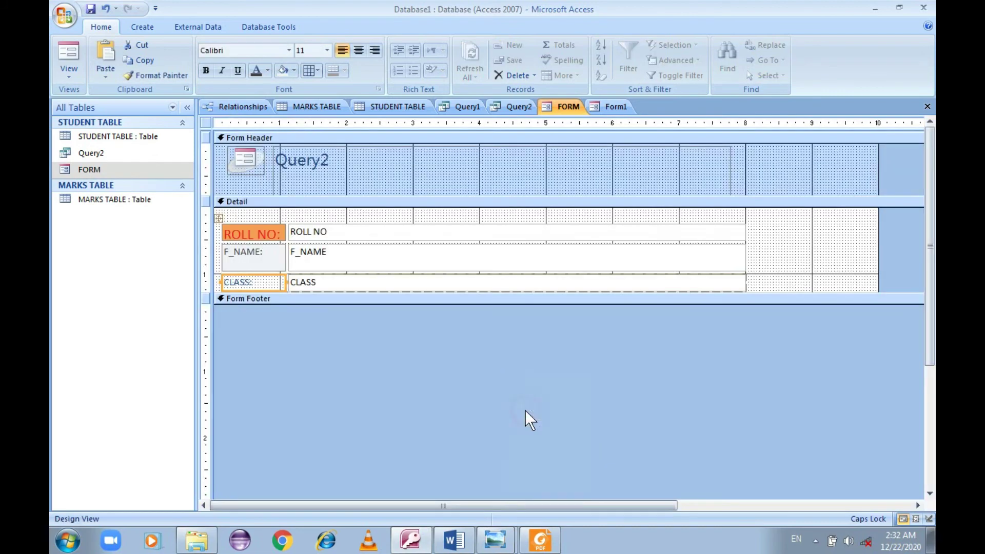
# - Set the Detail section's back colour to the standard light green
pyautogui.rightClick(771, 248)
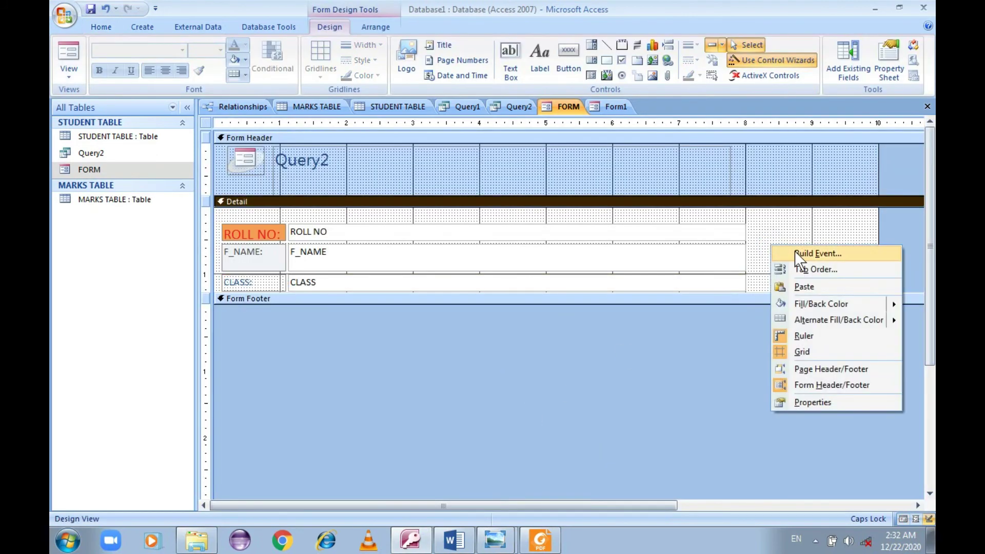
pyautogui.click(807, 301)
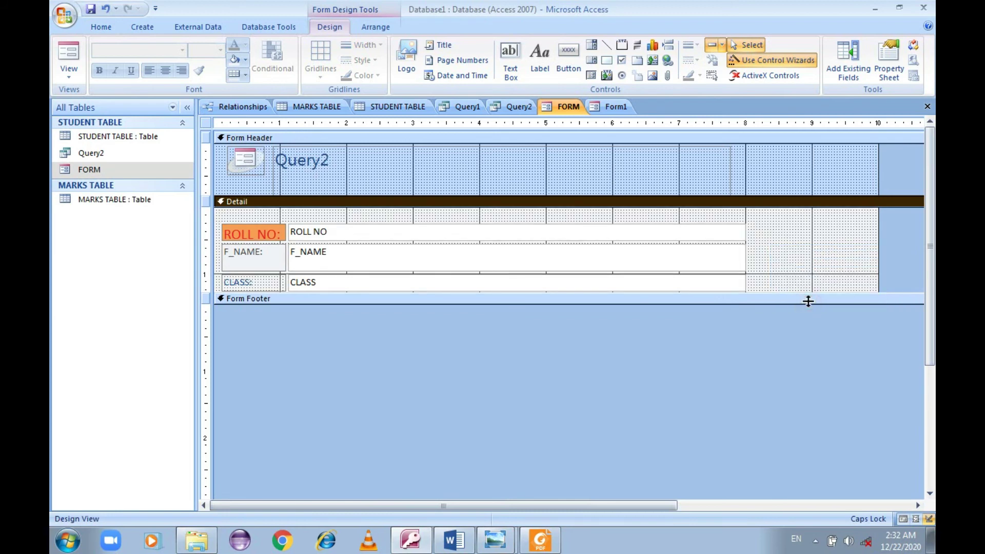
pyautogui.rightClick(770, 251)
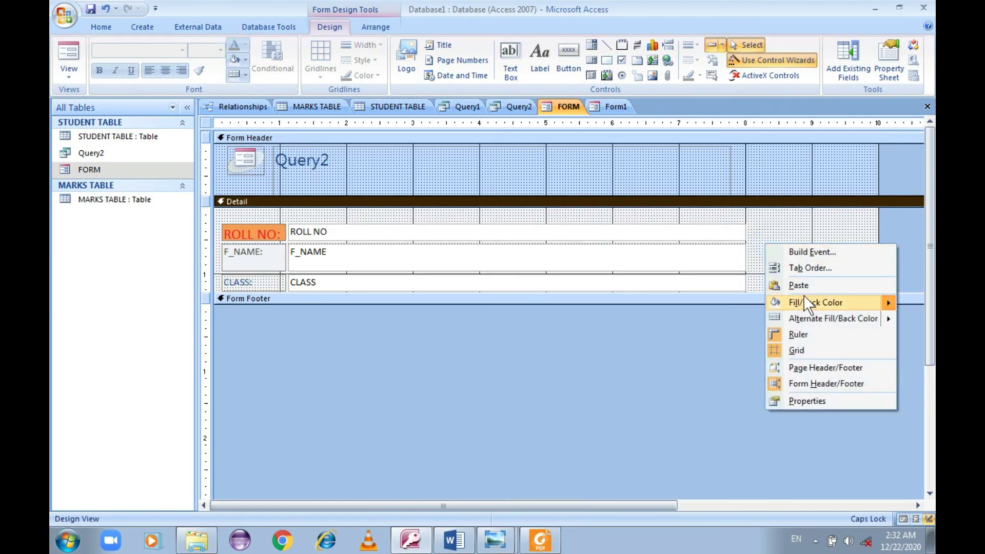
pyautogui.moveTo(874, 306)
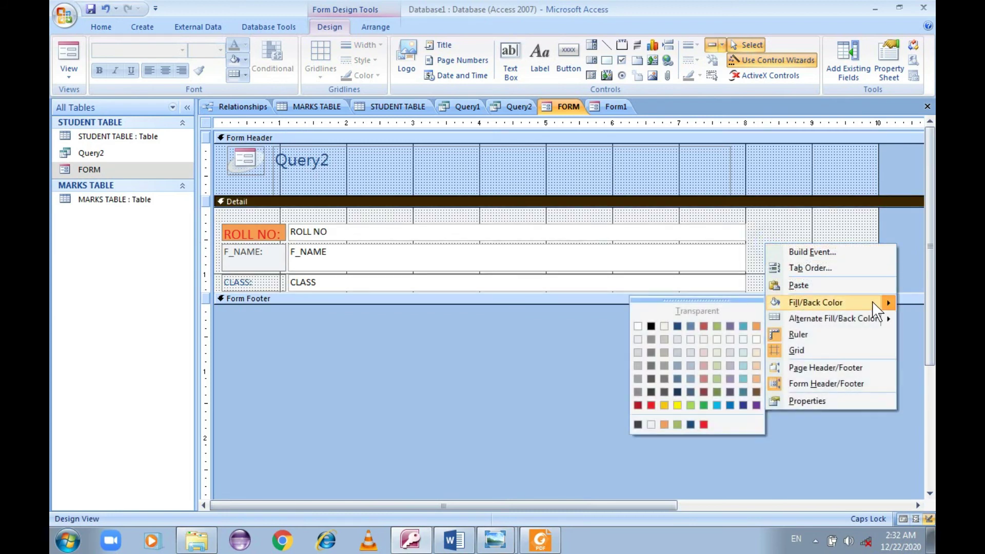
pyautogui.click(691, 404)
# - Change the Detail section's back colour to the standard light blue
pyautogui.rightClick(790, 217)
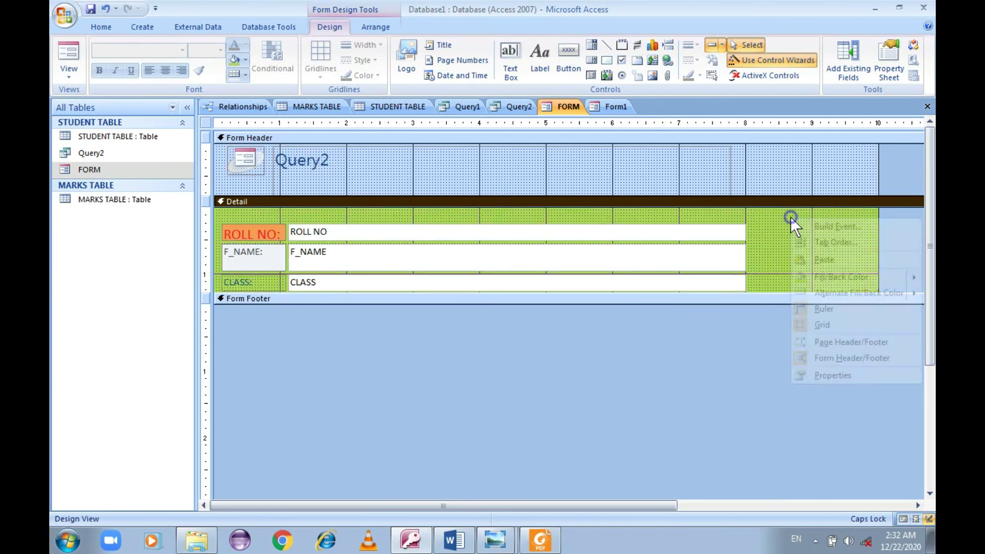
pyautogui.moveTo(841, 279)
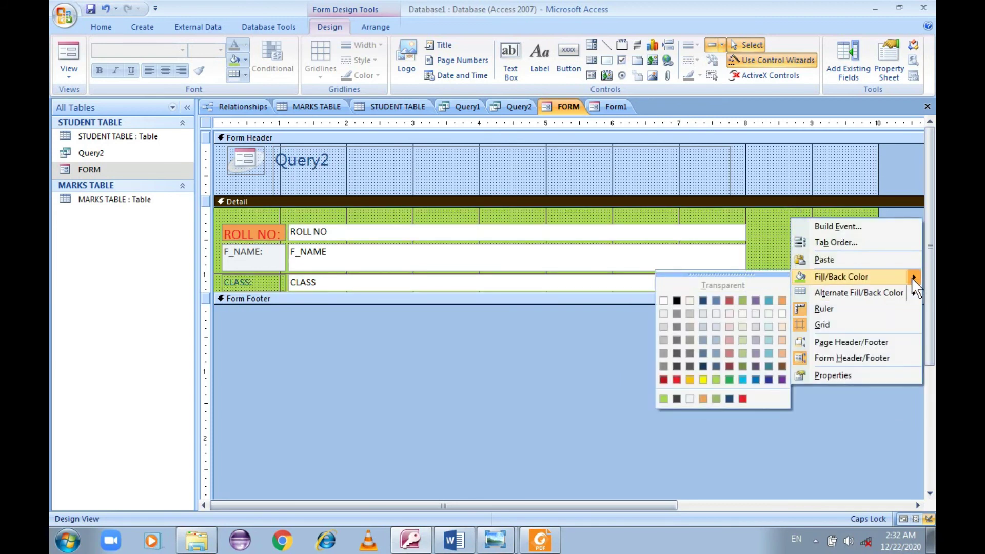
pyautogui.click(741, 379)
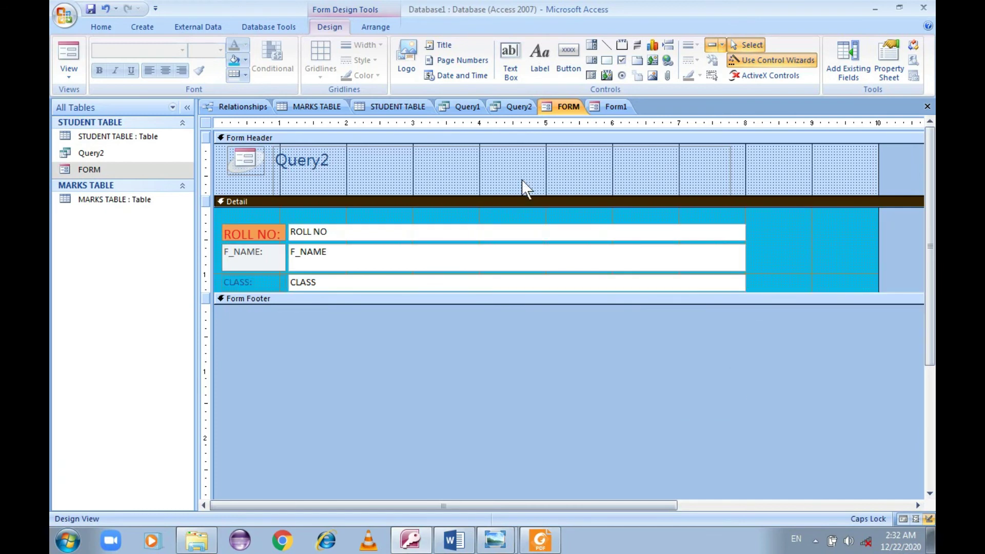
# - Check the recoloured Detail section in Form View and reopen FORM in Design View
pyautogui.doubleClick(155, 168)
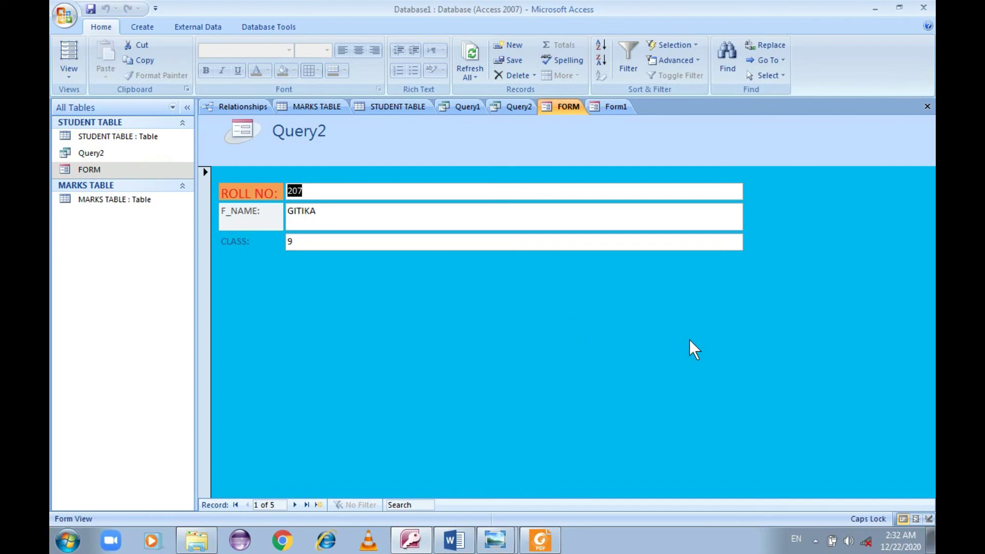
pyautogui.rightClick(575, 109)
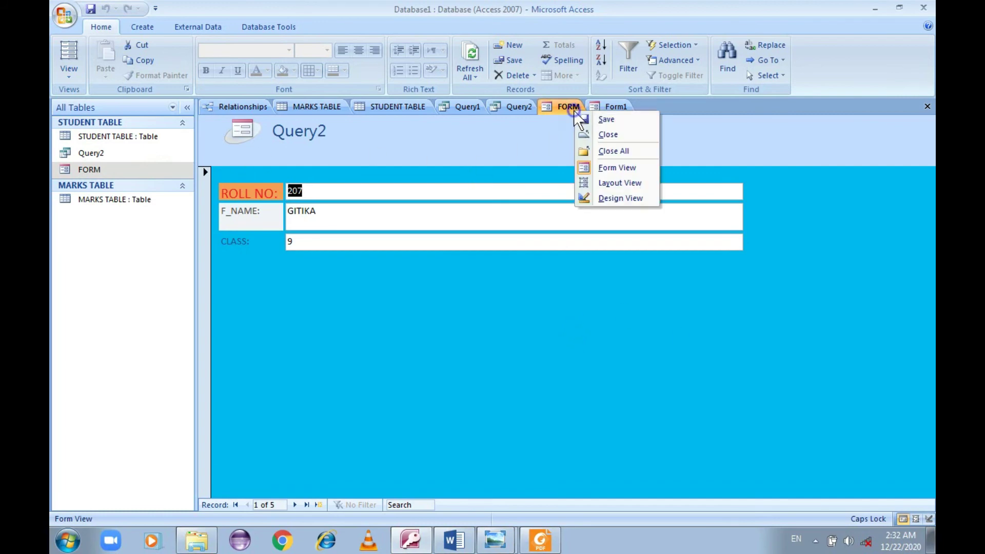
pyautogui.click(604, 198)
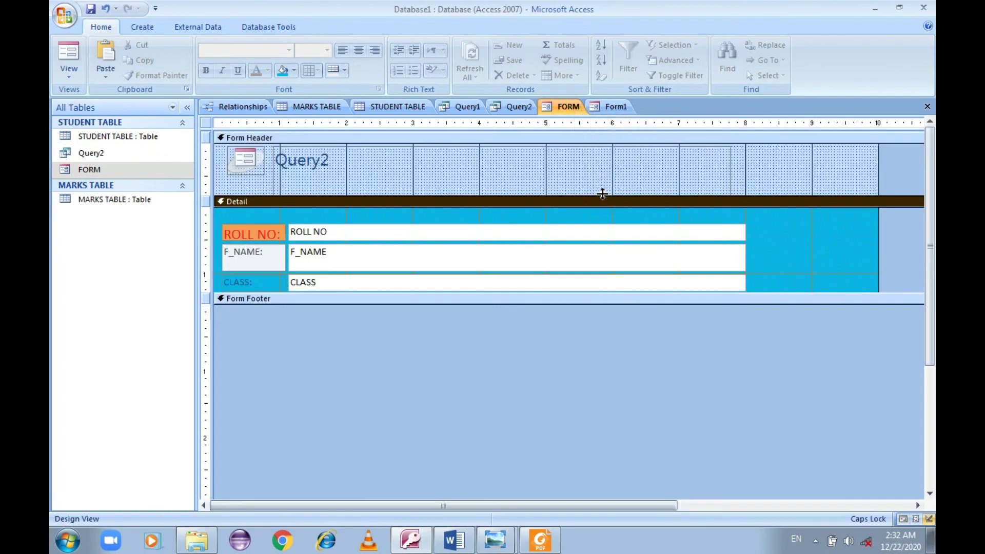
pyautogui.rightClick(792, 241)
pyautogui.moveTo(917, 302)
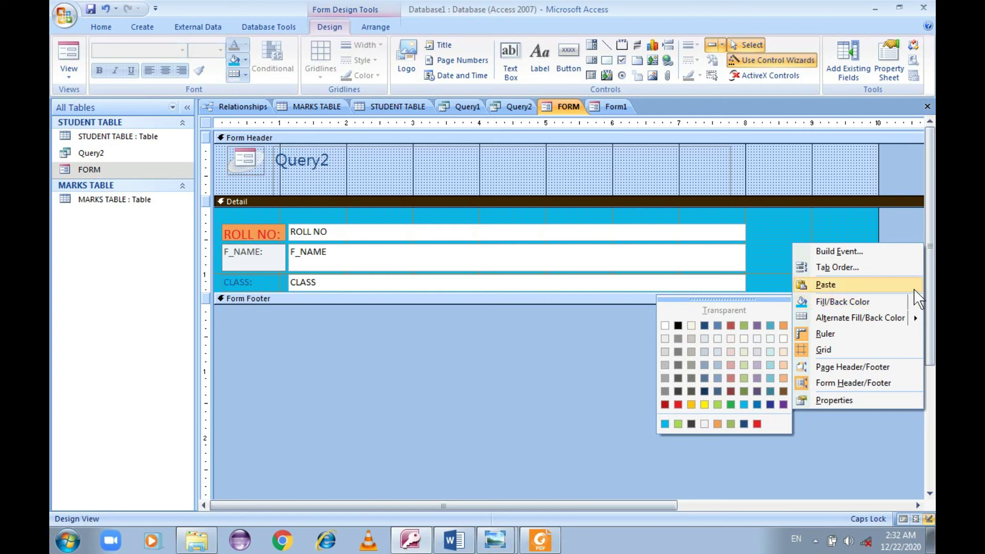
pyautogui.click(777, 214)
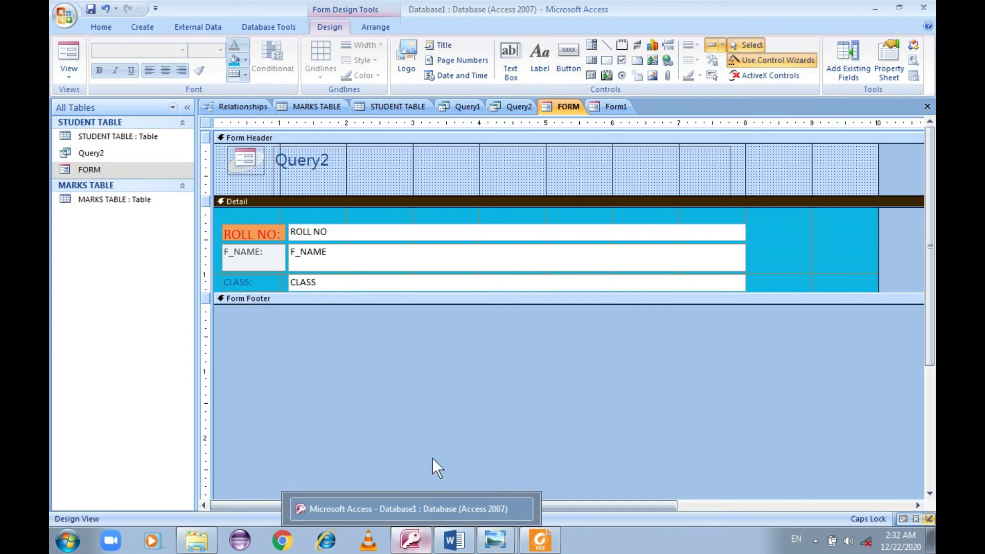
# - Switch to the textbook PDF in Foxit Reader and read the Reports section's instructions for creating and saving a report
pyautogui.hotkey('alt', 'Tab')
pyautogui.scroll(-5, 441, 236)
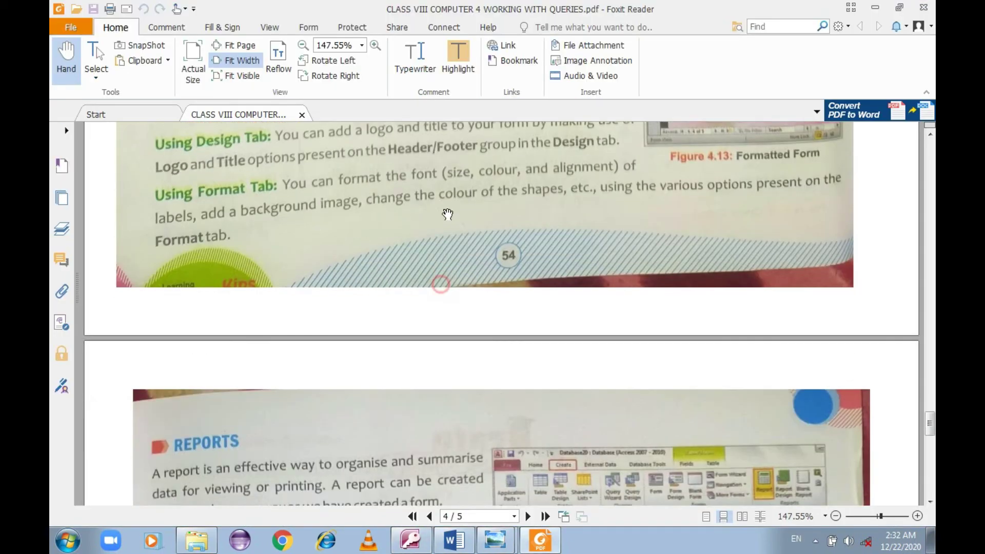
pyautogui.scroll(-3, 438, 379)
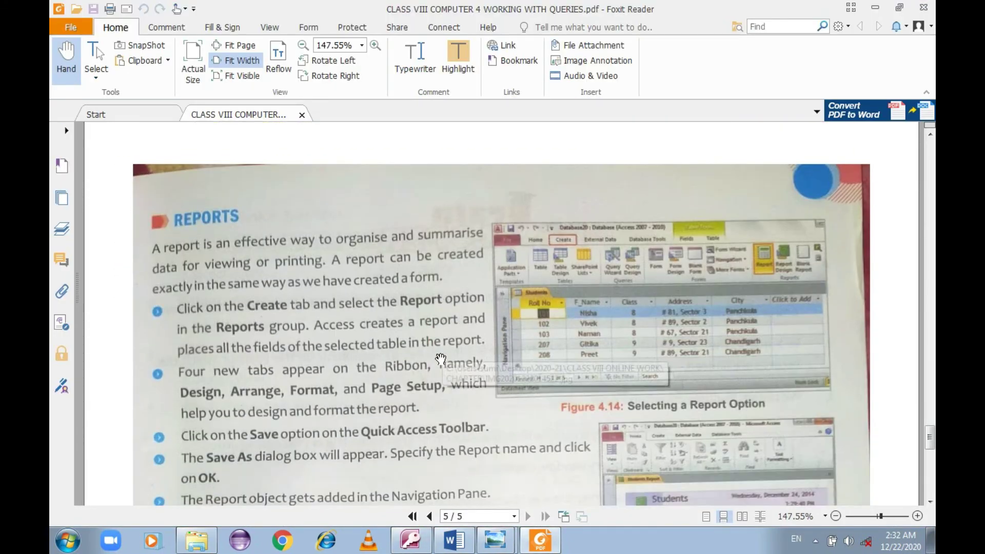
pyautogui.scroll(-3, 441, 297)
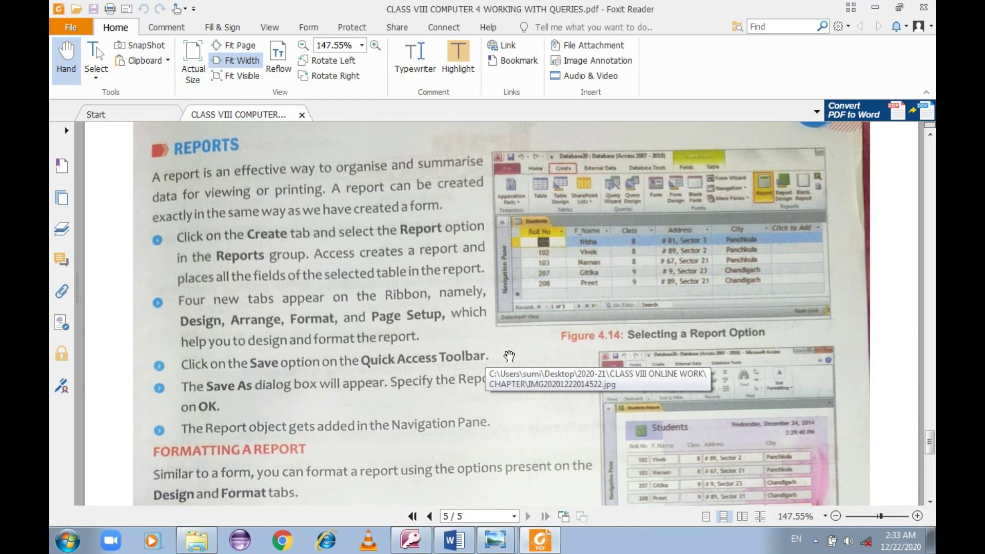
# - Return to Access and create a report based on the open FORM
pyautogui.hotkey('alt', 'Tab')
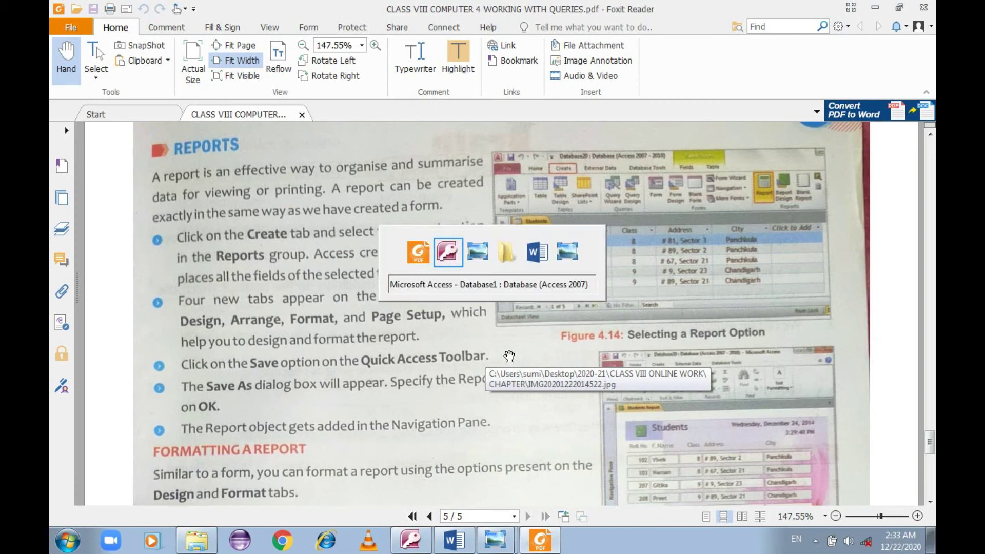
pyautogui.click(142, 27)
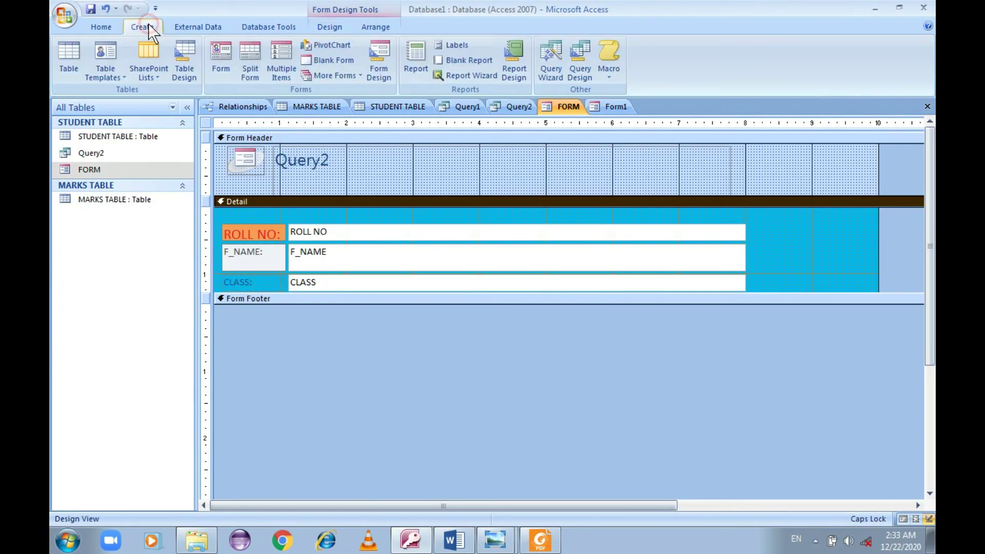
pyautogui.click(414, 54)
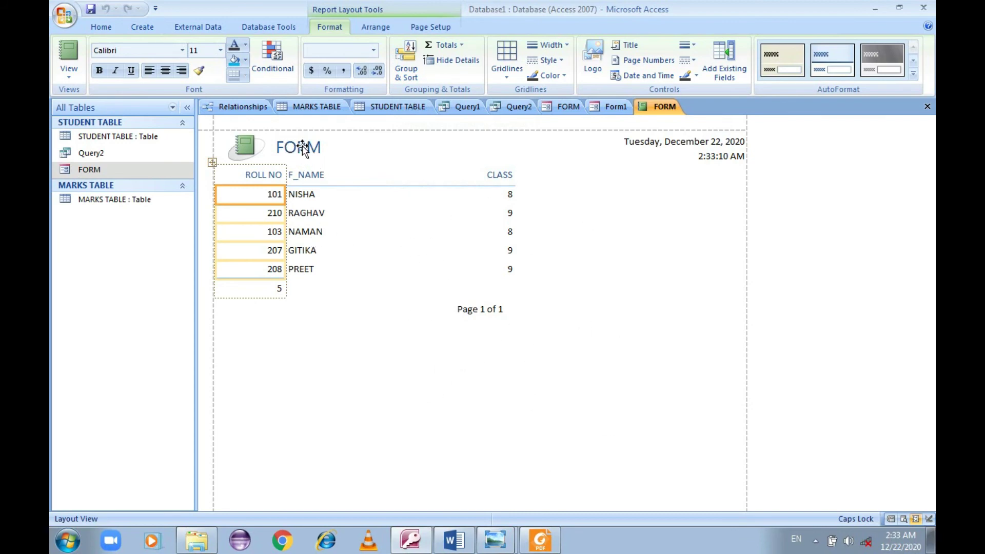
pyautogui.click(302, 196)
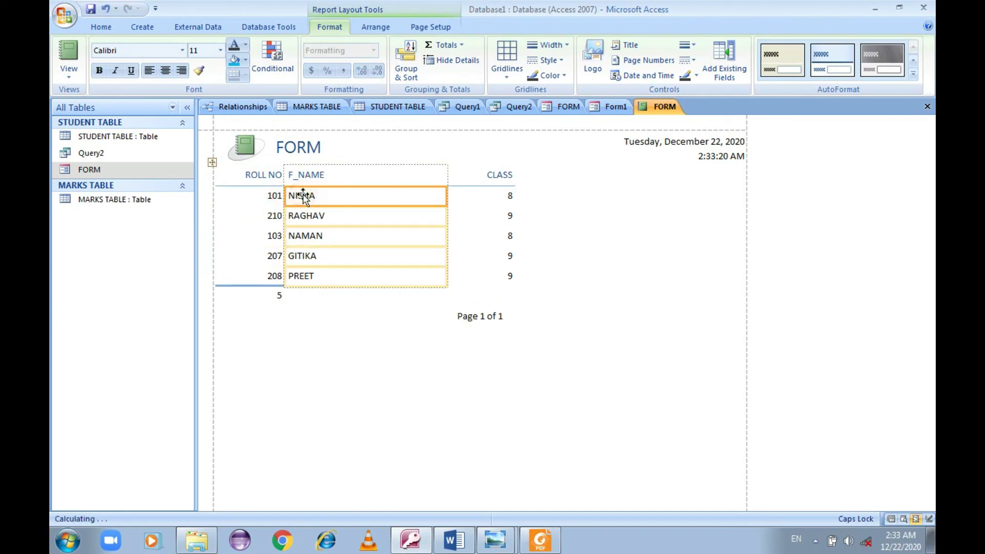
pyautogui.moveTo(271, 194); pyautogui.dragTo(270, 185)
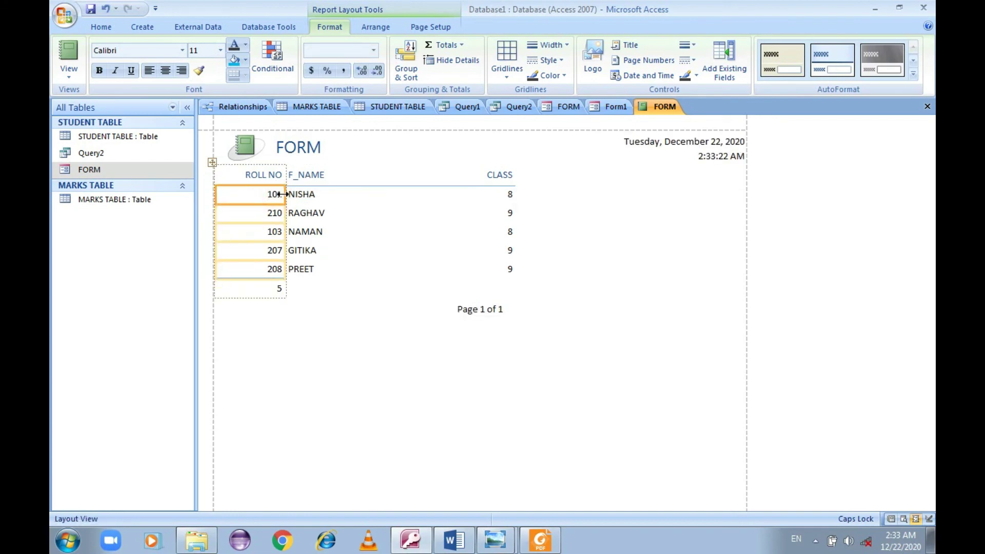
pyautogui.click(347, 175)
pyautogui.click(346, 175)
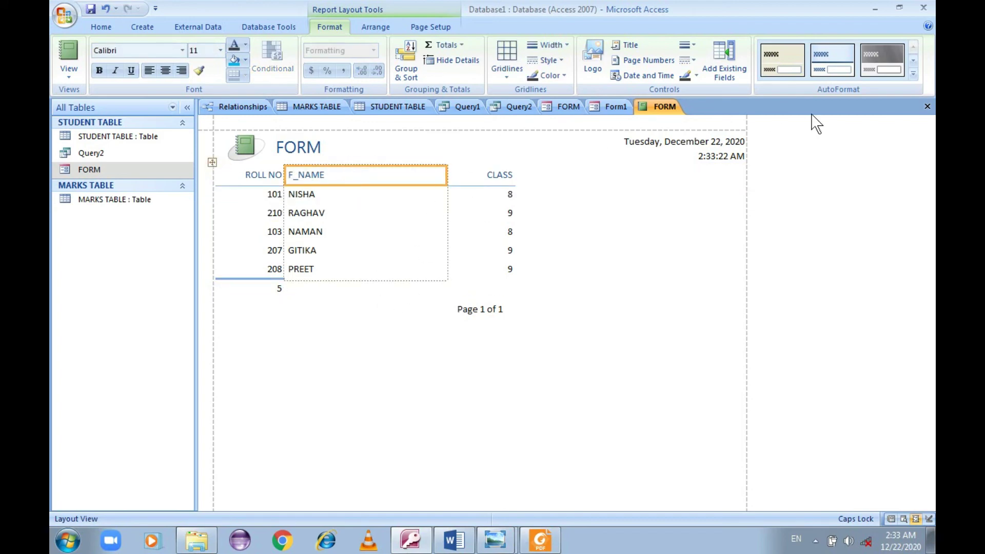
# - Try several AutoFormat styles on the report, including the orange, dark-header and beige ones, and settle on the purple style
pyautogui.click(914, 73)
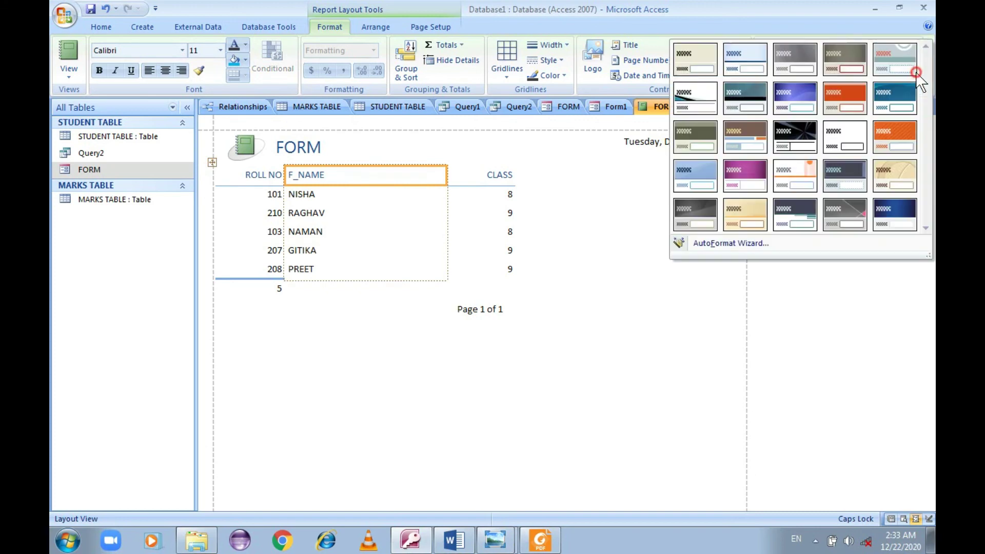
pyautogui.click(747, 186)
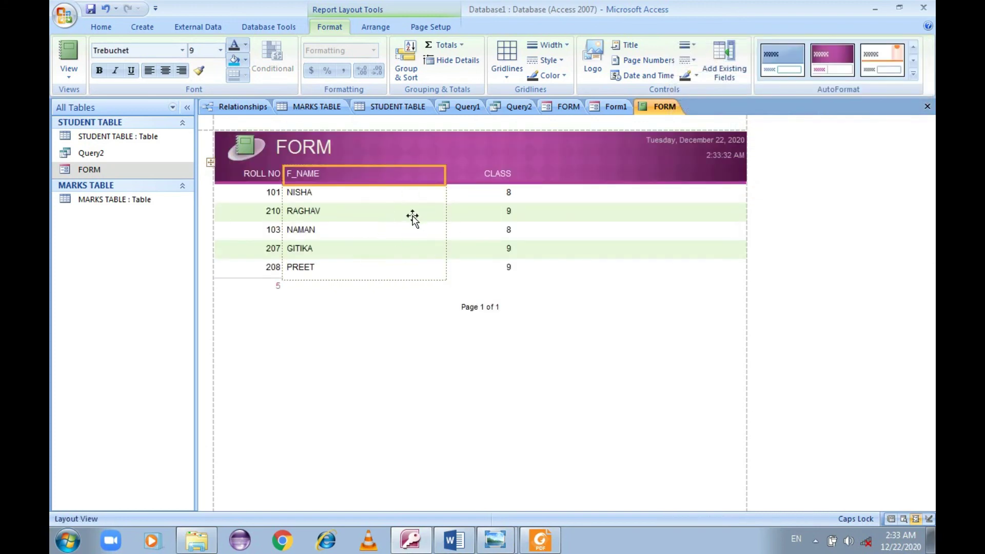
pyautogui.click(875, 58)
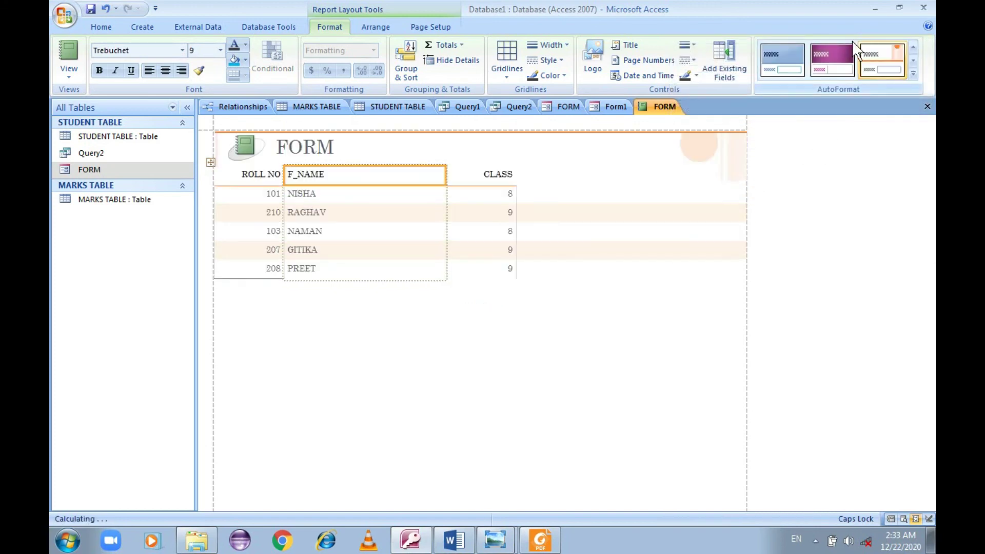
pyautogui.click(913, 73)
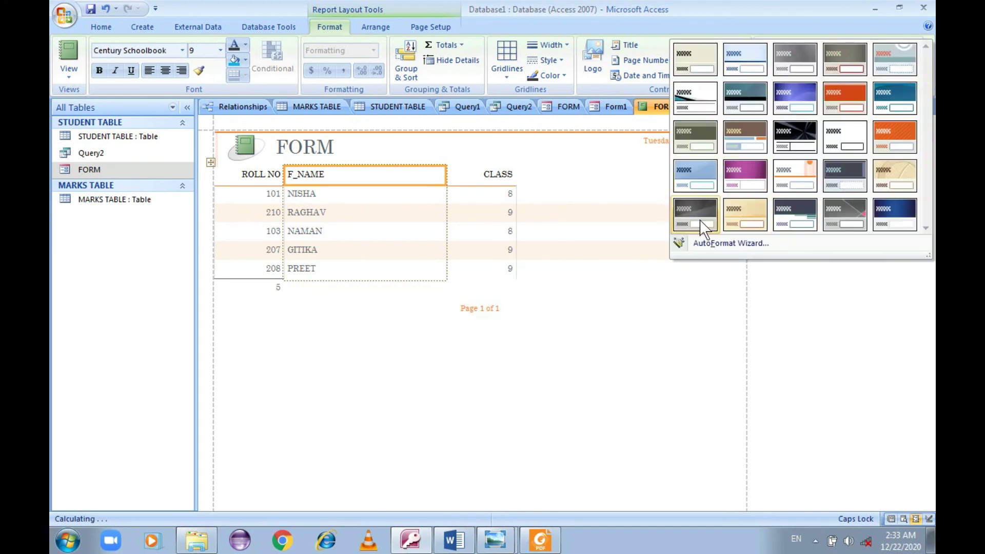
pyautogui.click(799, 210)
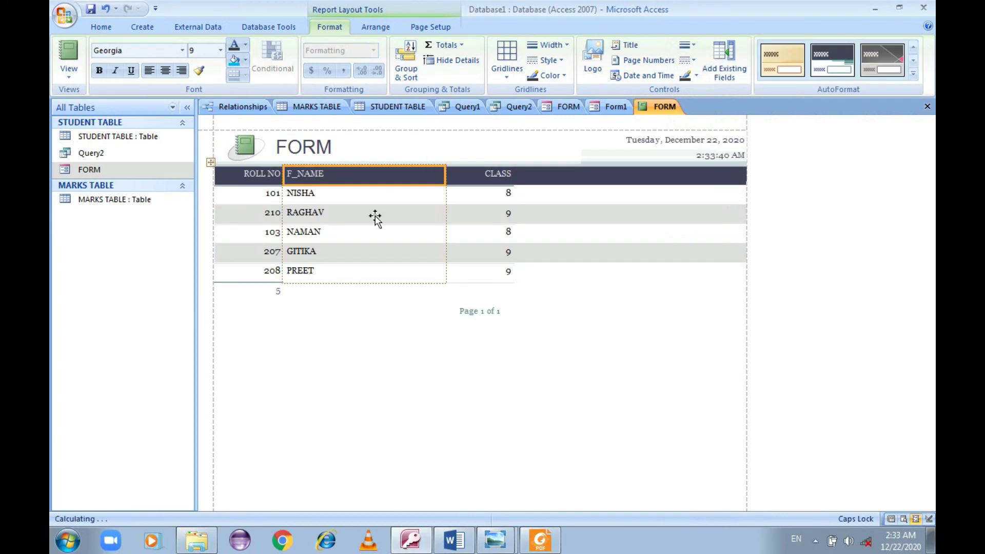
pyautogui.click(913, 73)
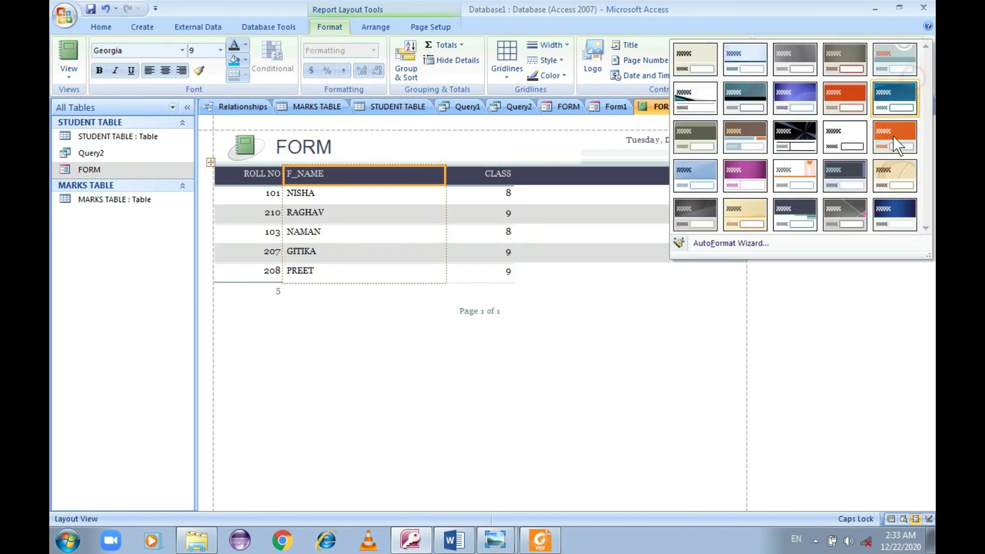
pyautogui.click(895, 169)
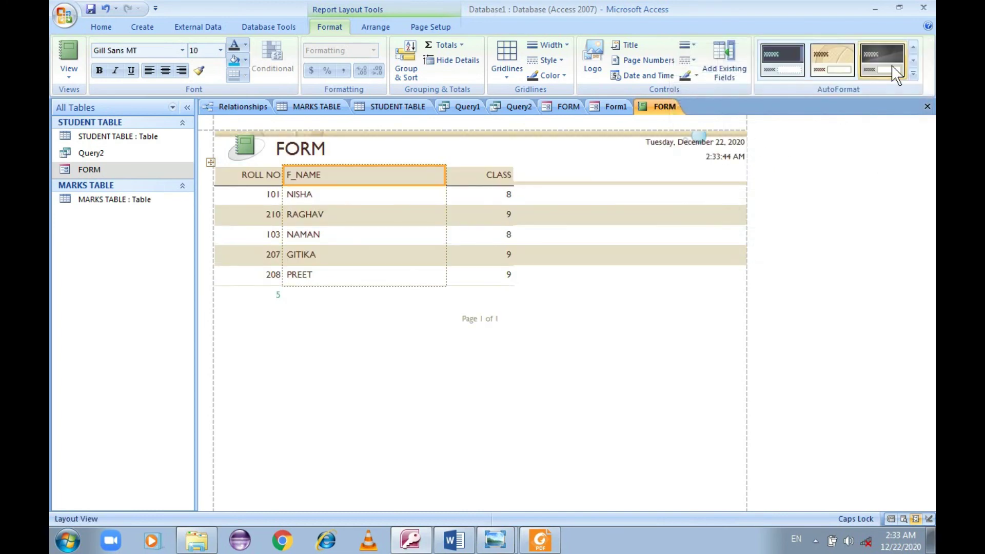
pyautogui.click(913, 74)
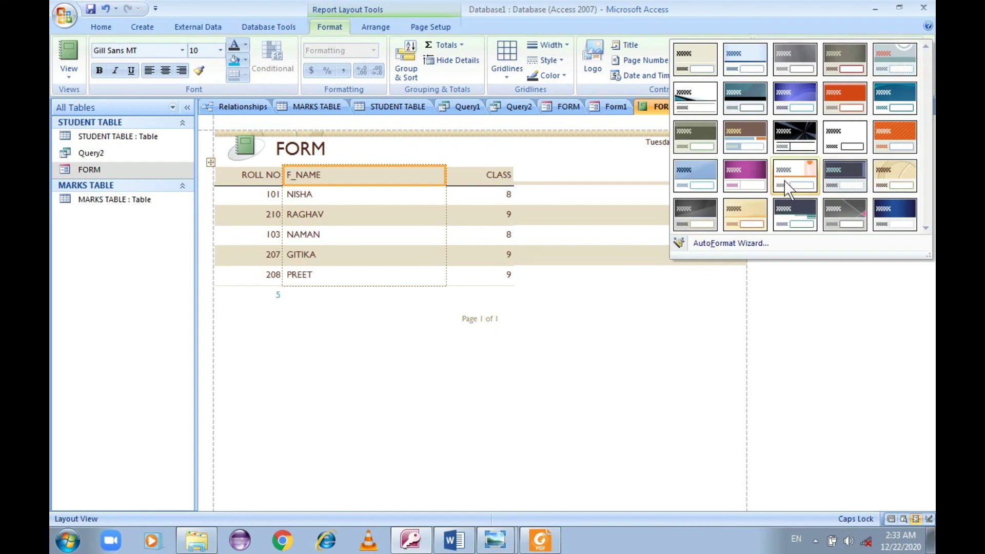
pyautogui.click(744, 176)
# - Read the textbook PDF's report ribbon instructions in Foxit Reader and return to Access to look over the report's page setup and arrangement options
pyautogui.hotkey('alt', 'Tab')
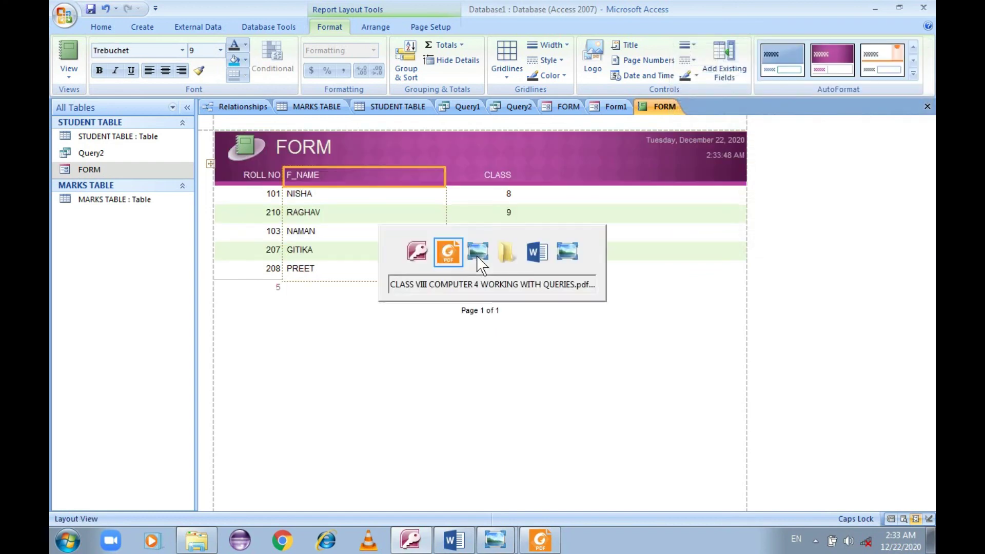
pyautogui.scroll(-2, 388, 390)
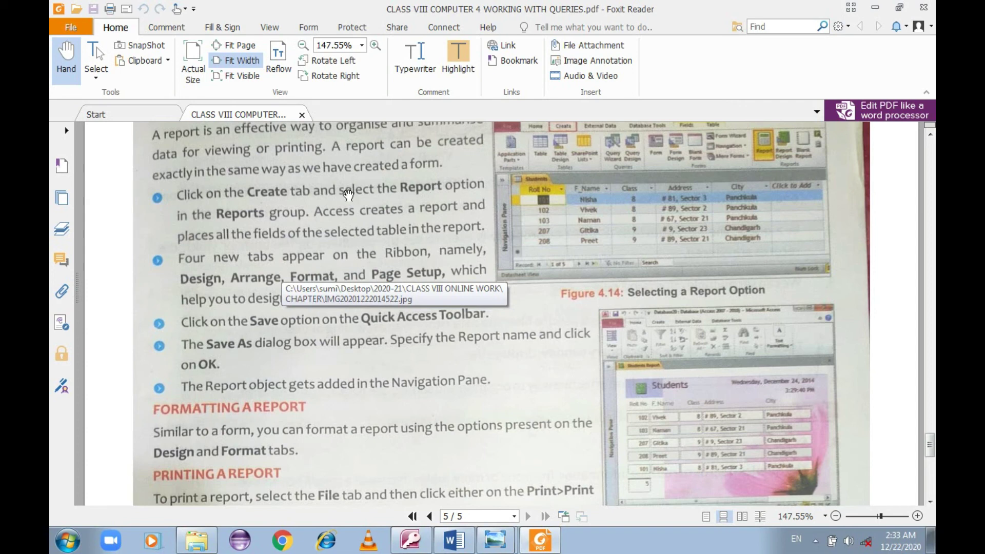
pyautogui.scroll(-2, 408, 353)
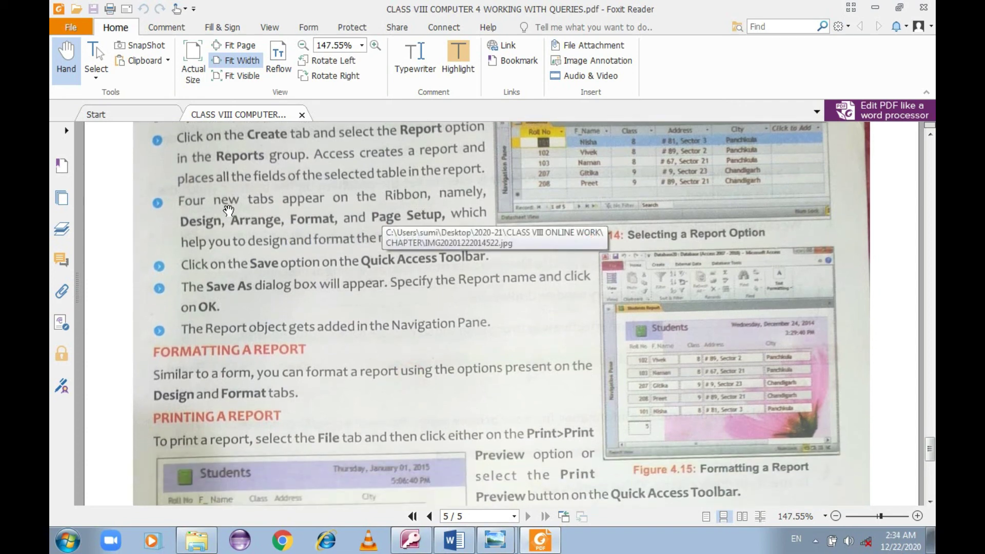
pyautogui.hotkey('alt', 'Tab')
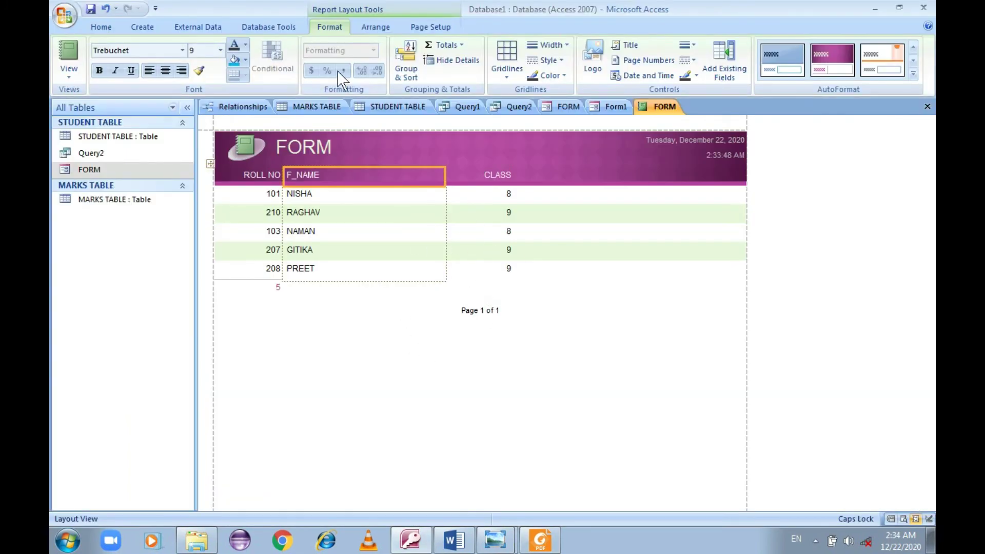
pyautogui.click(366, 24)
pyautogui.click(416, 29)
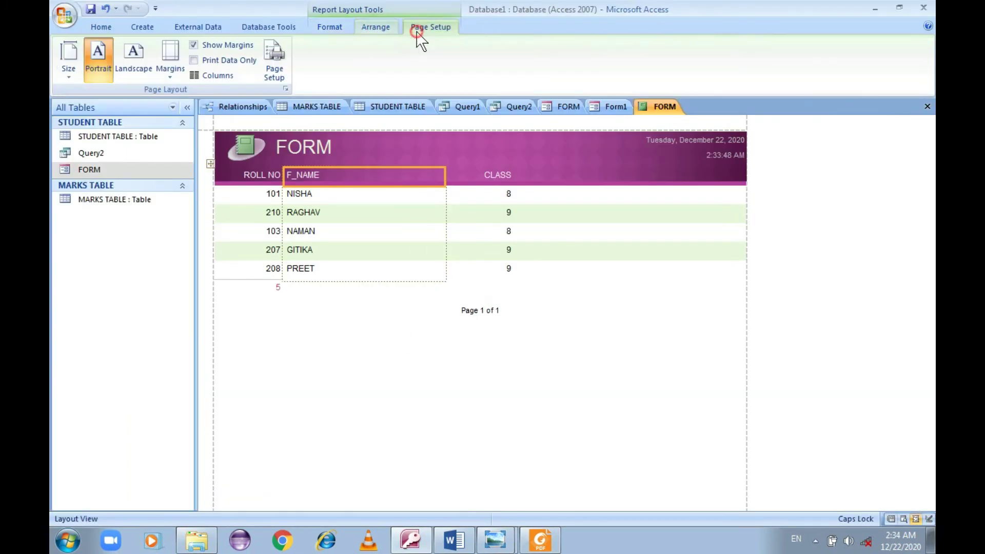
pyautogui.click(374, 31)
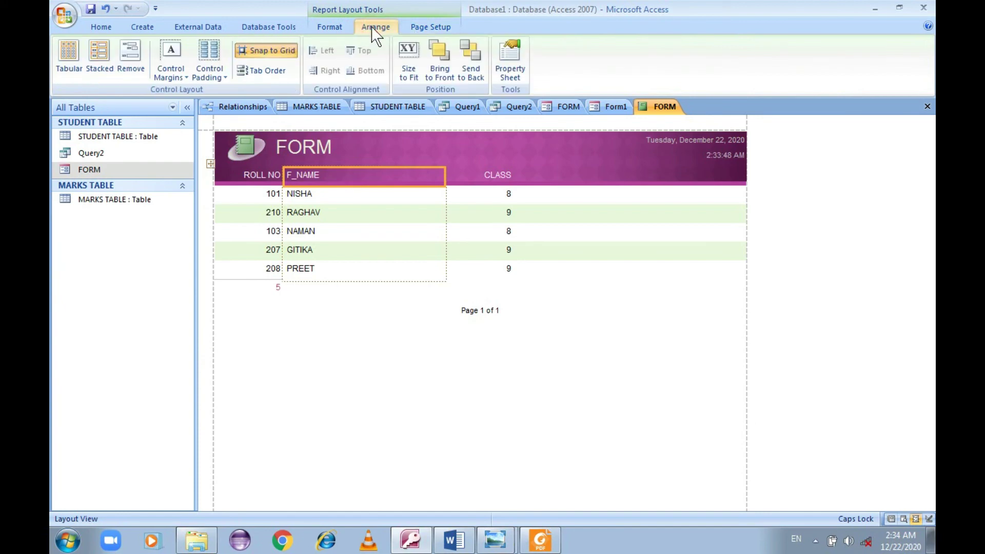
# - Try the Tabular and Stacked control layouts on the report's F_NAME column and undo them
pyautogui.click(65, 60)
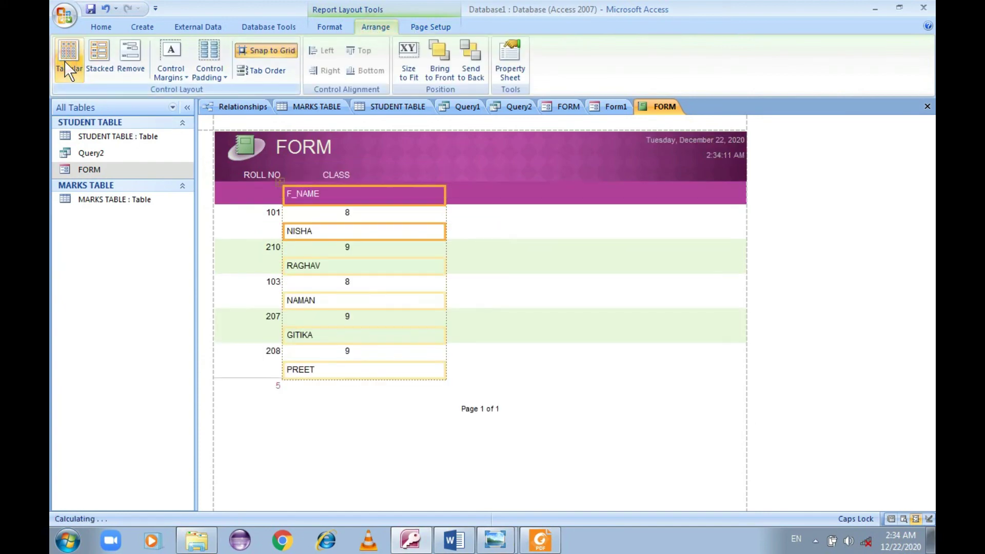
pyautogui.click(103, 53)
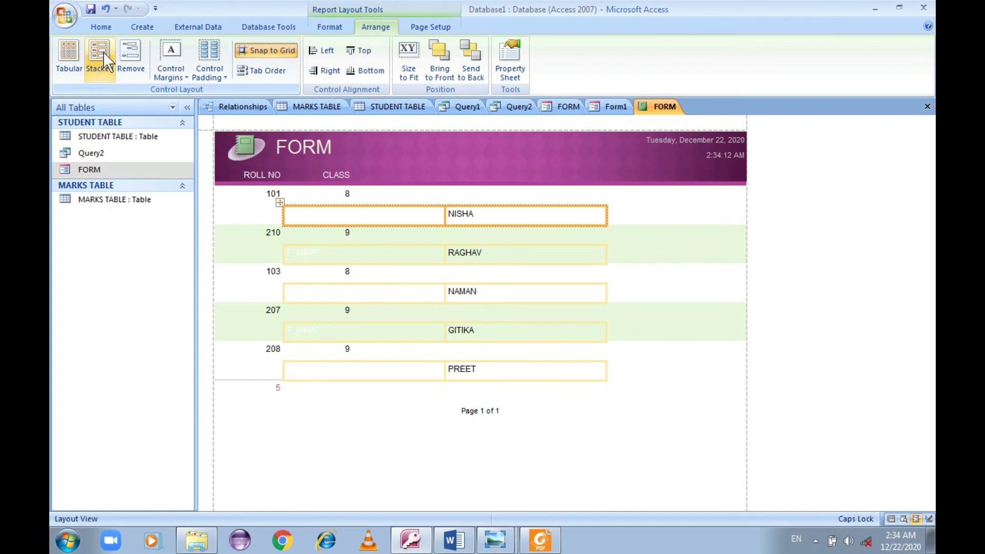
pyautogui.click(271, 72)
pyautogui.press('Return')
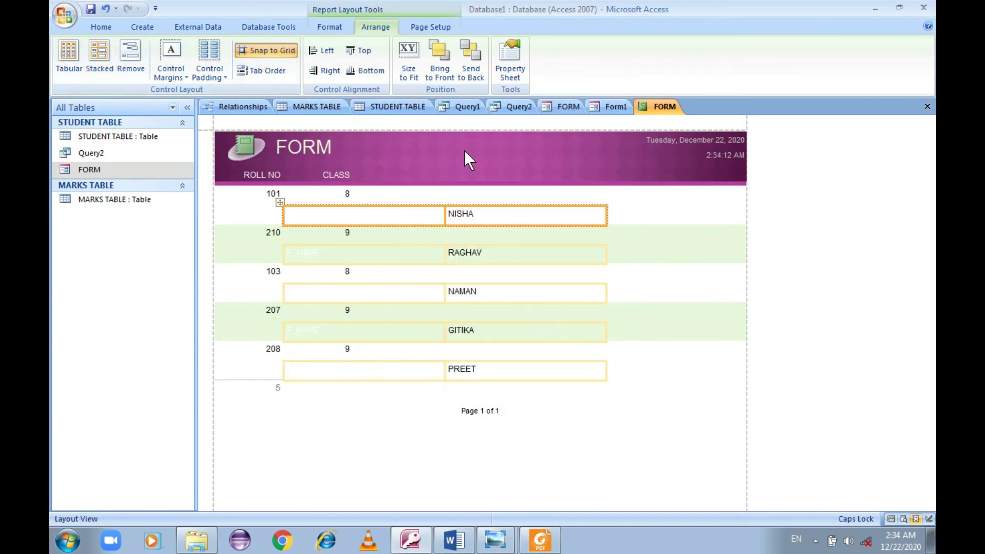
pyautogui.hotkey('ctrl', 'z')
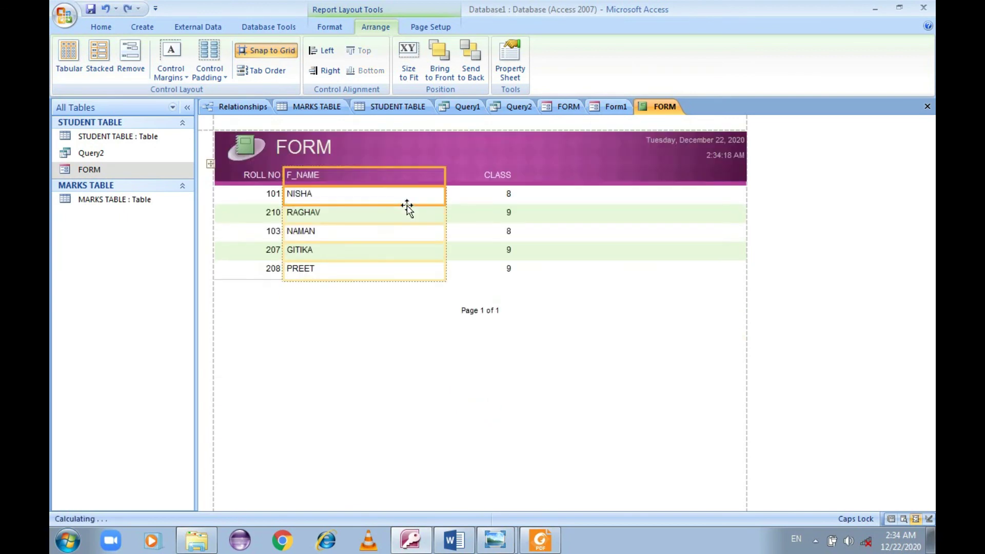
# - Try Medium and Wide control padding on the report's F_NAME column and finish with Narrow padding
pyautogui.click(223, 78)
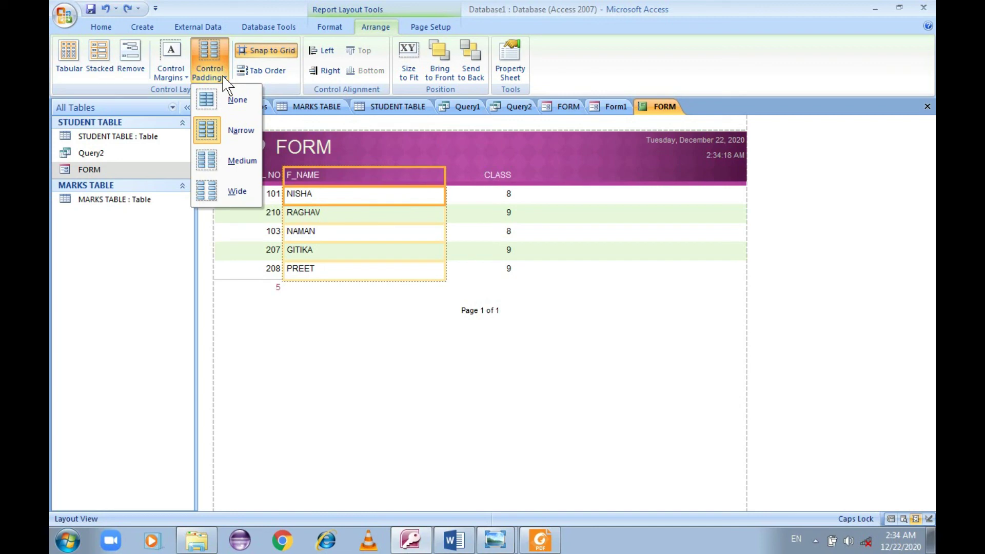
pyautogui.click(232, 160)
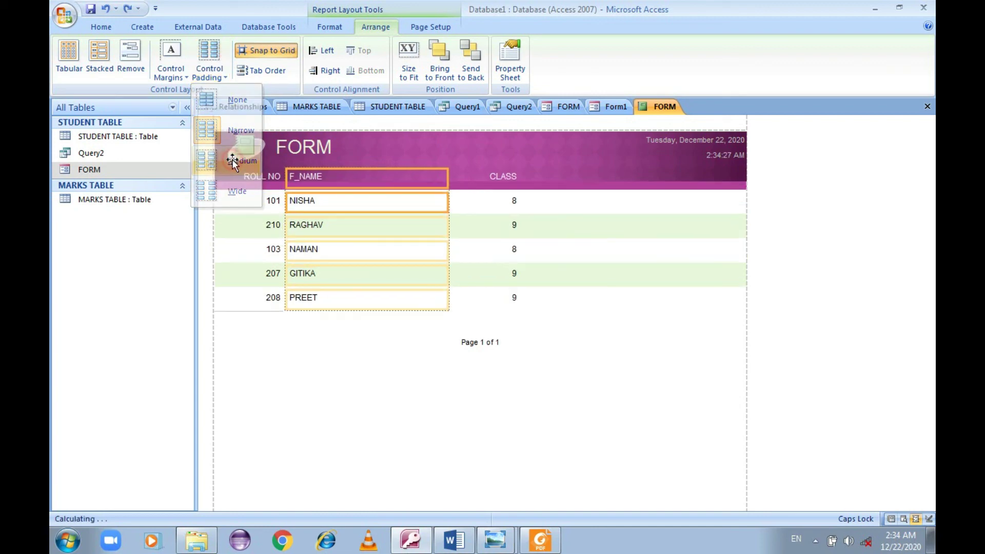
pyautogui.click(218, 79)
pyautogui.click(231, 190)
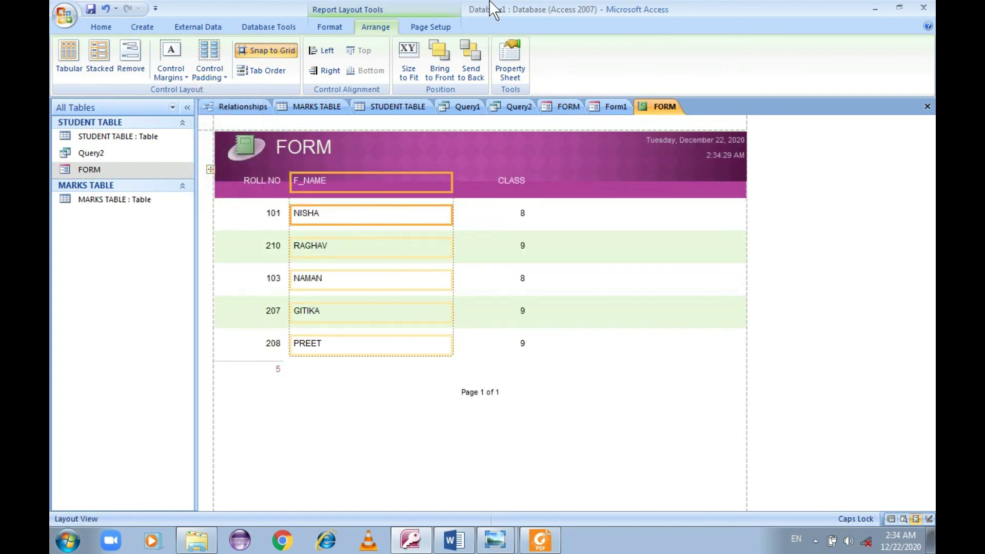
pyautogui.moveTo(552, 1)
pyautogui.click(222, 72)
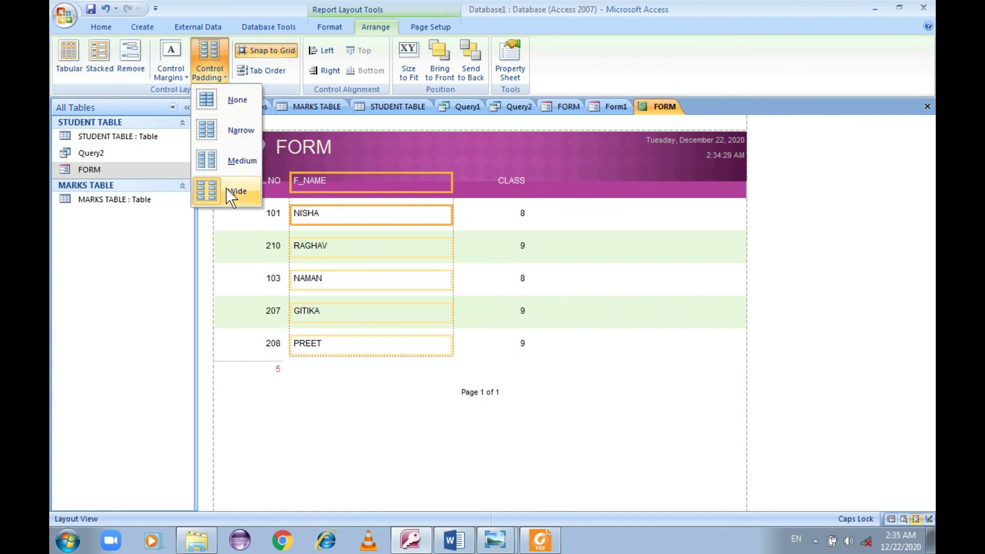
pyautogui.click(233, 131)
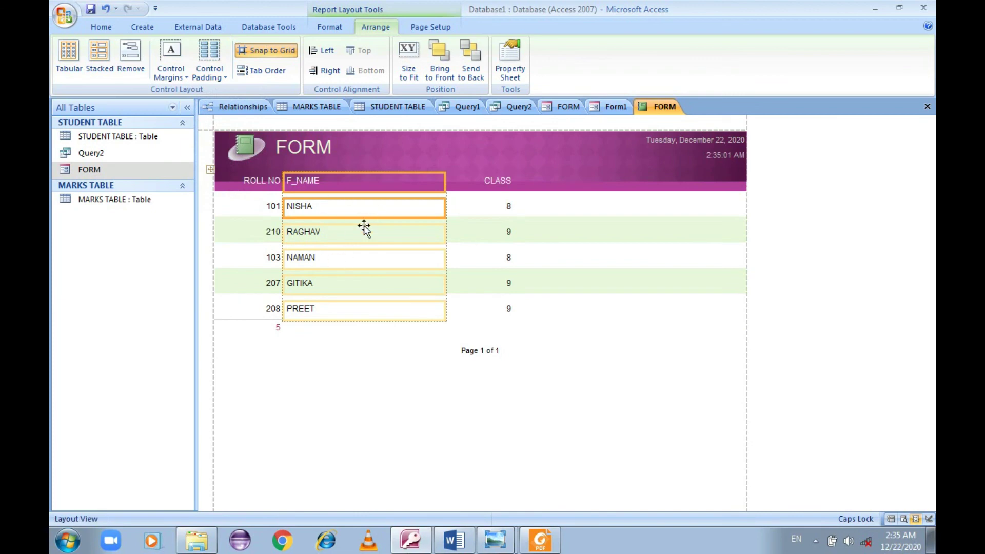
# - Try sizing the F_NAME column to fit its contents and undo the resize
pyautogui.click(411, 58)
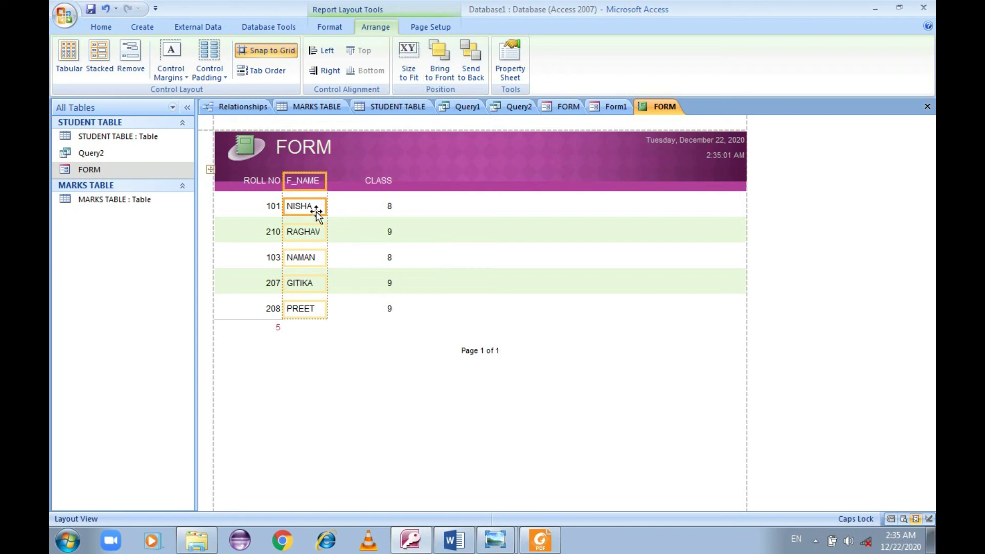
pyautogui.hotkey('ctrl', 'z')
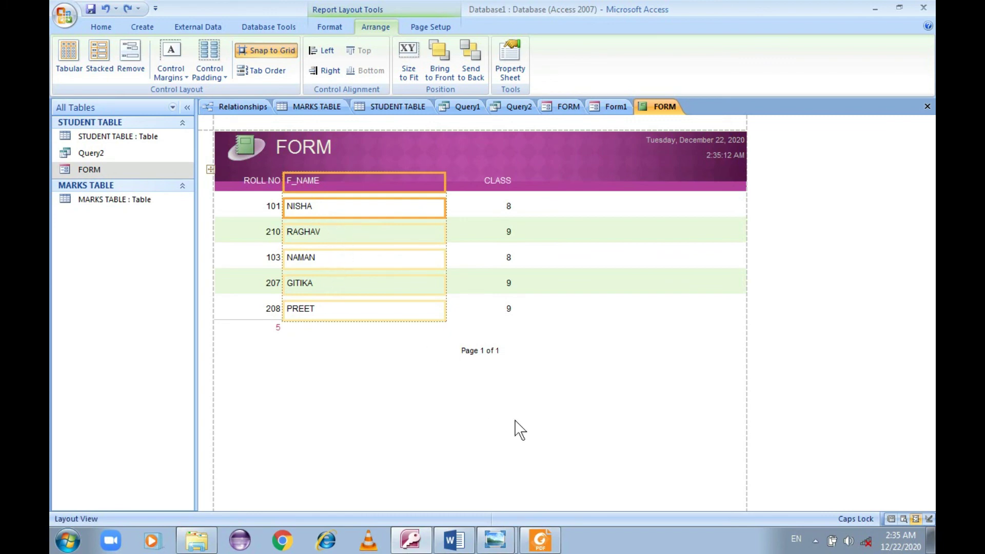
# - Check the saving instructions in the Foxit Reader textbook, return to Access and save the report as REPORT
pyautogui.hotkey('alt', 'Tab')
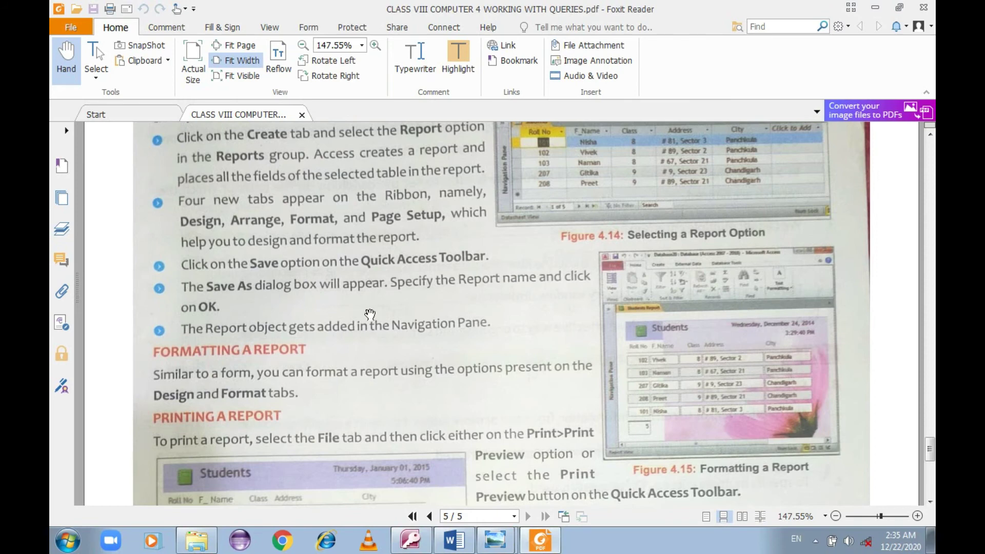
pyautogui.scroll(-3, 450, 317)
pyautogui.hotkey('alt', 'Tab')
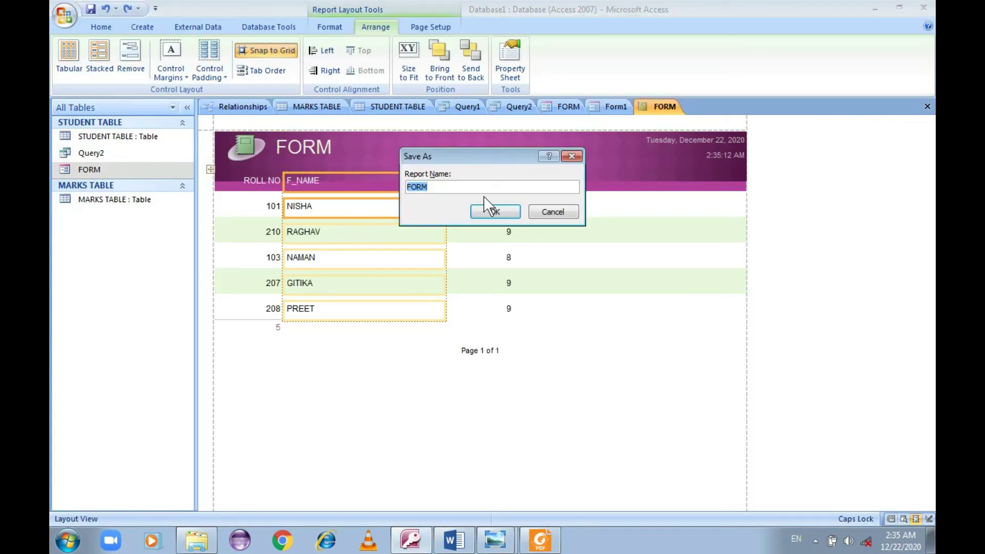
pyautogui.write('REPORT')
pyautogui.click(488, 207)
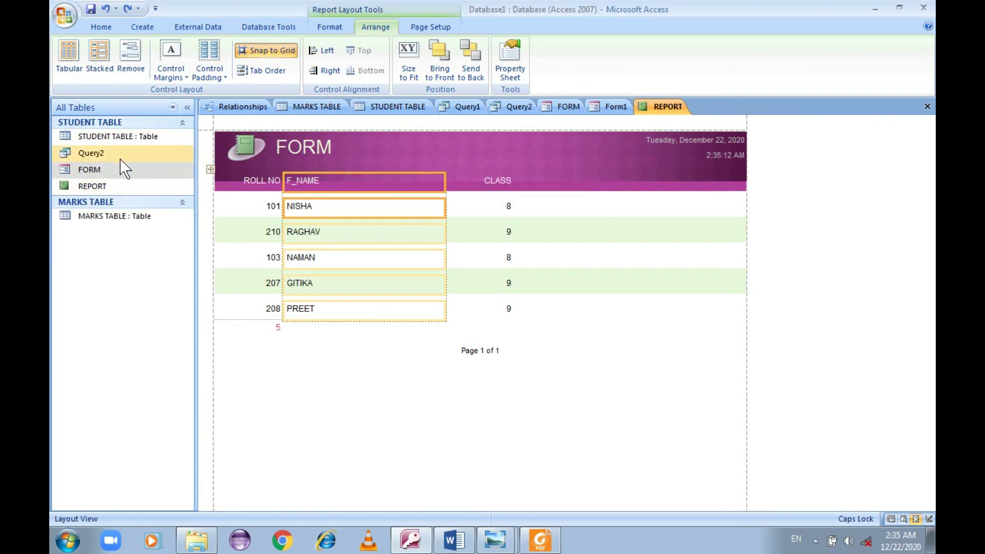
# - Switch to the textbook PDF in Foxit Reader and read the sections on formatting and printing a report
pyautogui.hotkey('alt', 'Tab')
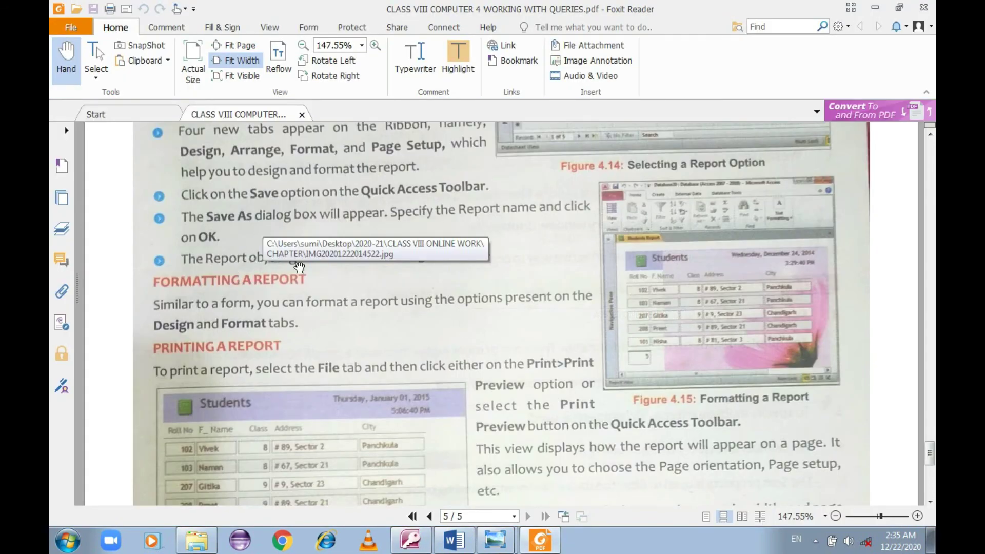
pyautogui.scroll(-2, 492, 359)
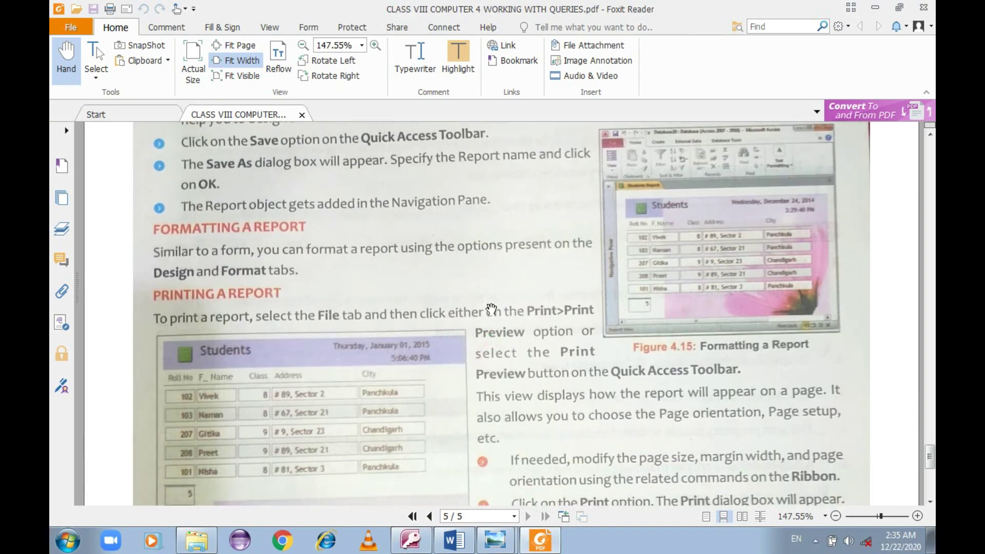
pyautogui.hotkey('alt', 'Tab')
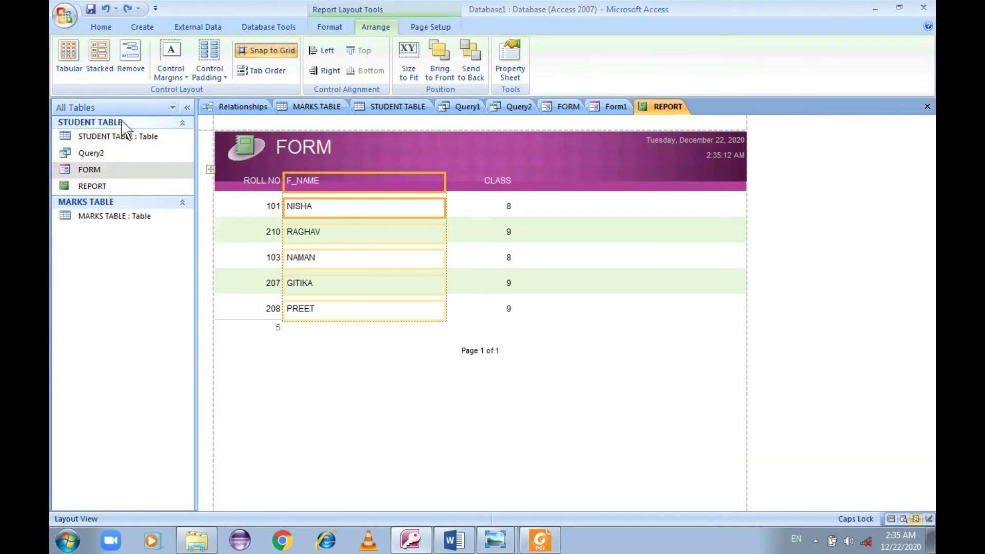
pyautogui.hotkey('alt', 'Tab')
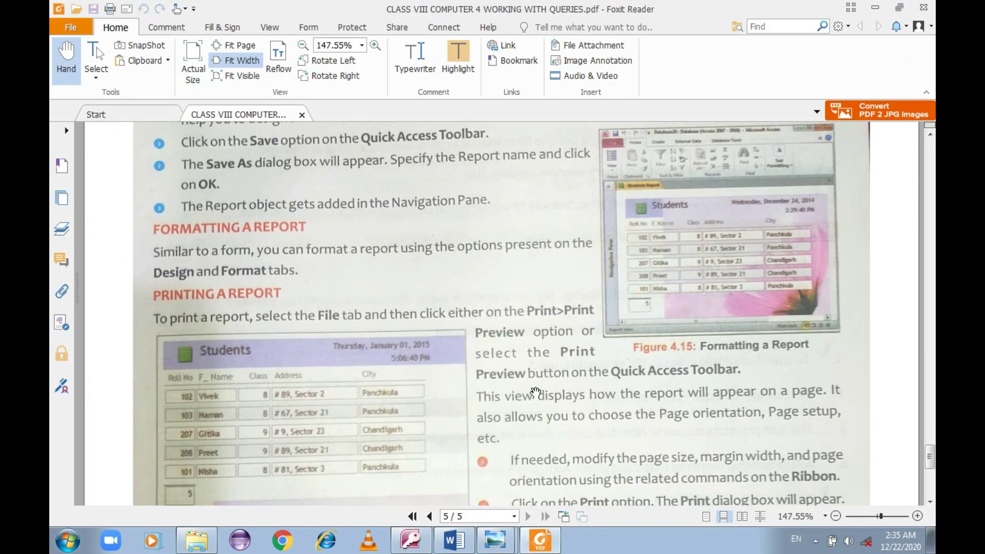
pyautogui.scroll(-2, 528, 390)
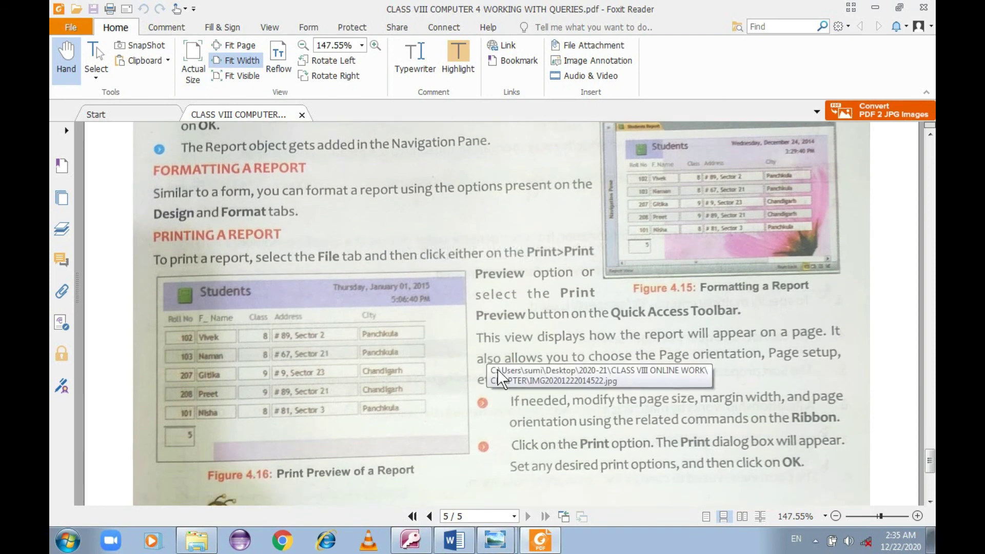
# - Return to Access and open the format properties of REPORT's report footer section
pyautogui.hotkey('alt', 'Tab')
pyautogui.rightClick(606, 324)
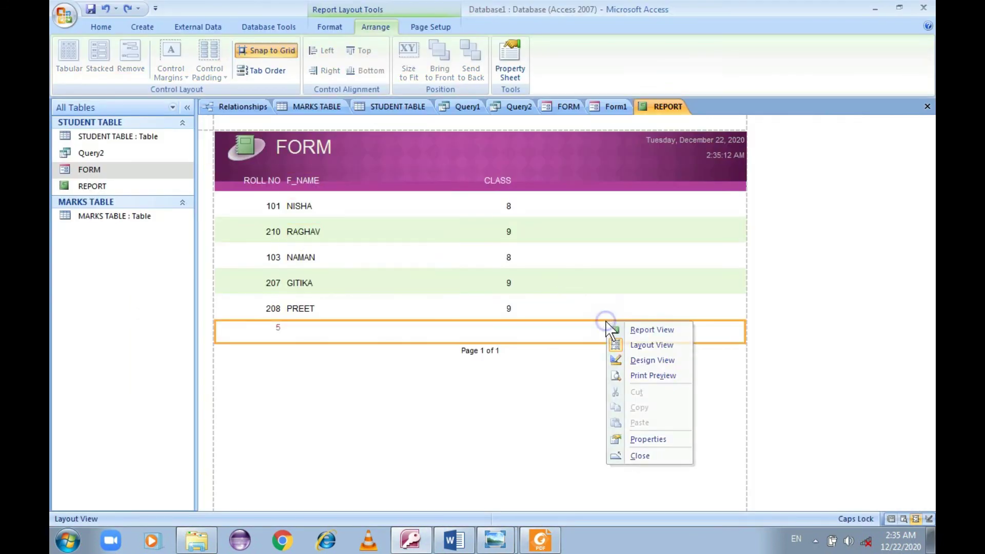
pyautogui.rightClick(547, 405)
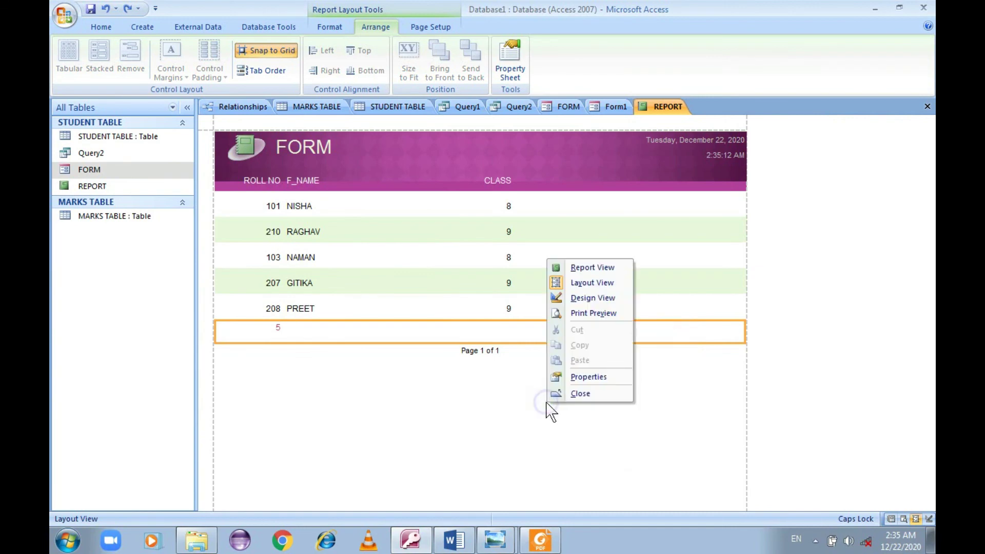
pyautogui.click(596, 378)
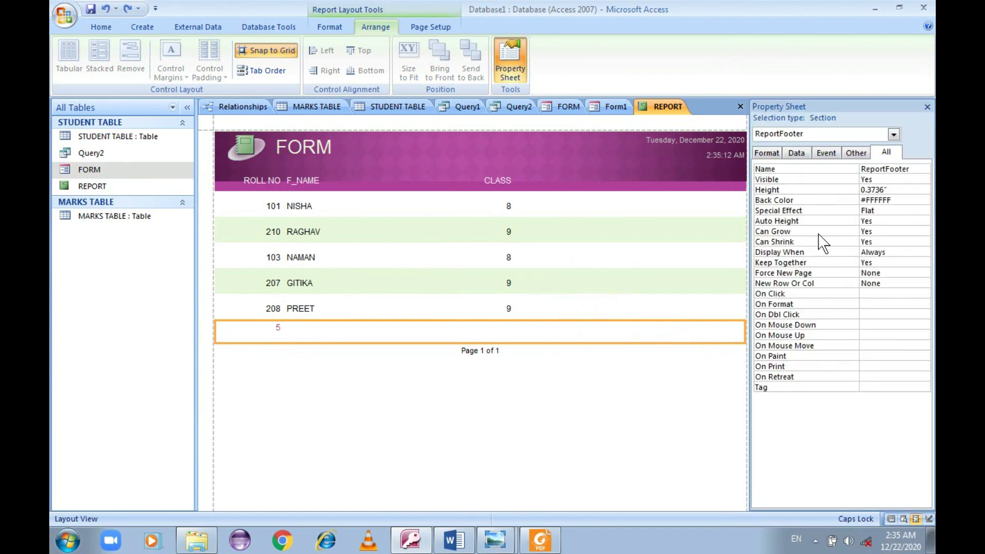
pyautogui.click(775, 152)
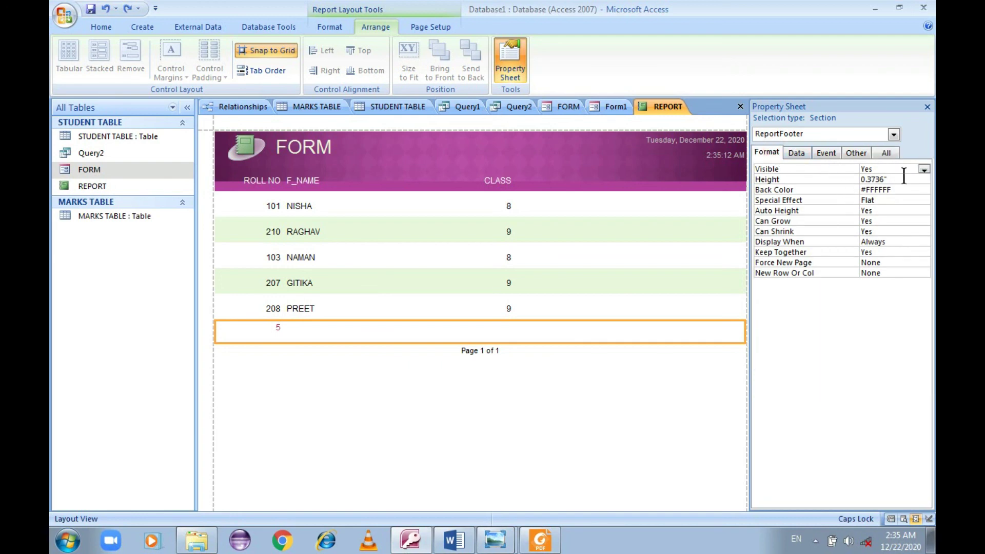
# - Try to set a custom Back Color for the report footer from the Colors dialog
pyautogui.click(911, 190)
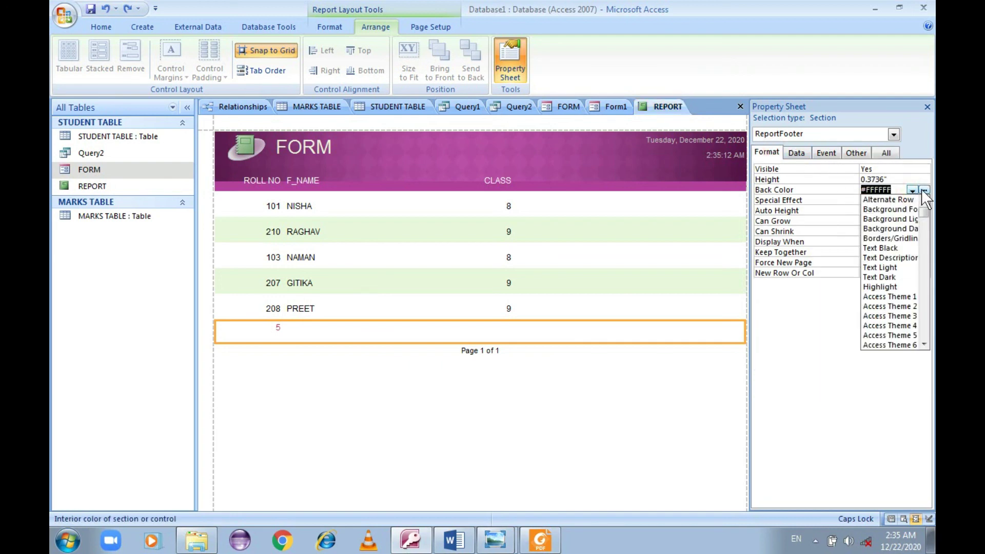
pyautogui.click(924, 191)
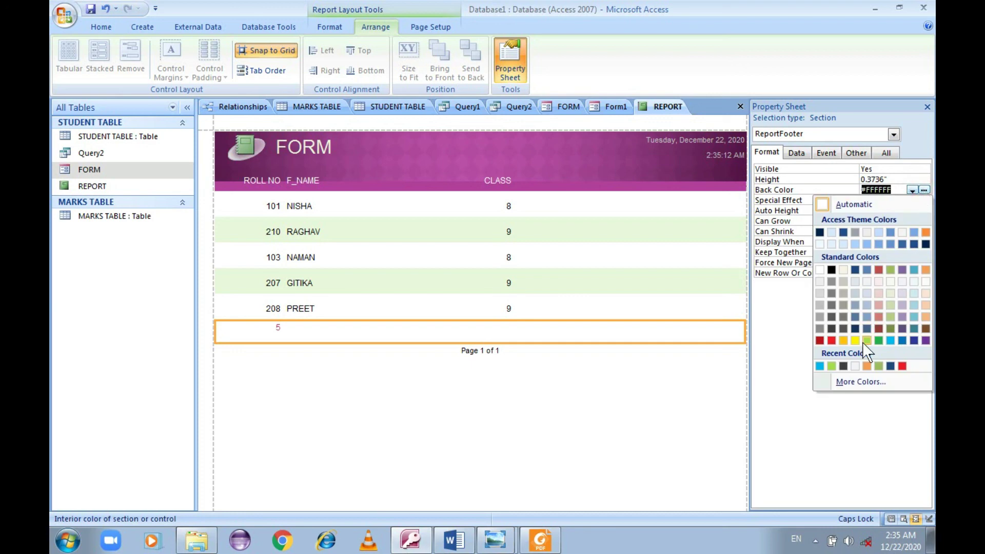
pyautogui.click(864, 382)
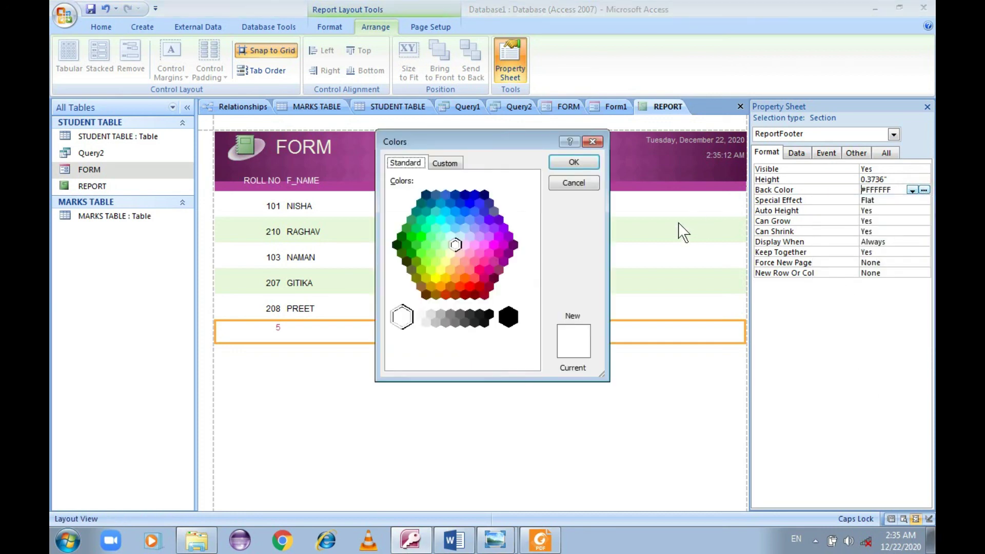
pyautogui.click(444, 163)
pyautogui.click(479, 240)
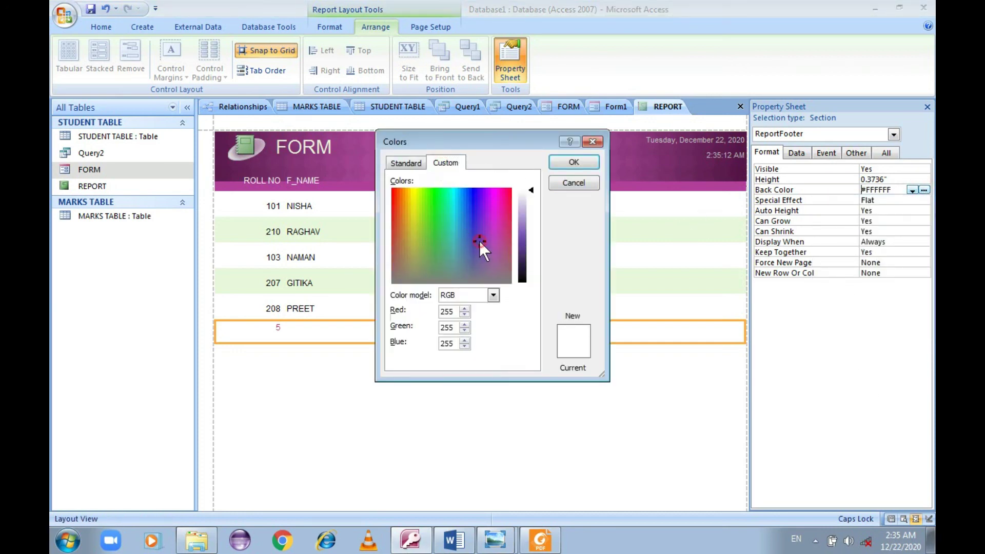
pyautogui.click(565, 158)
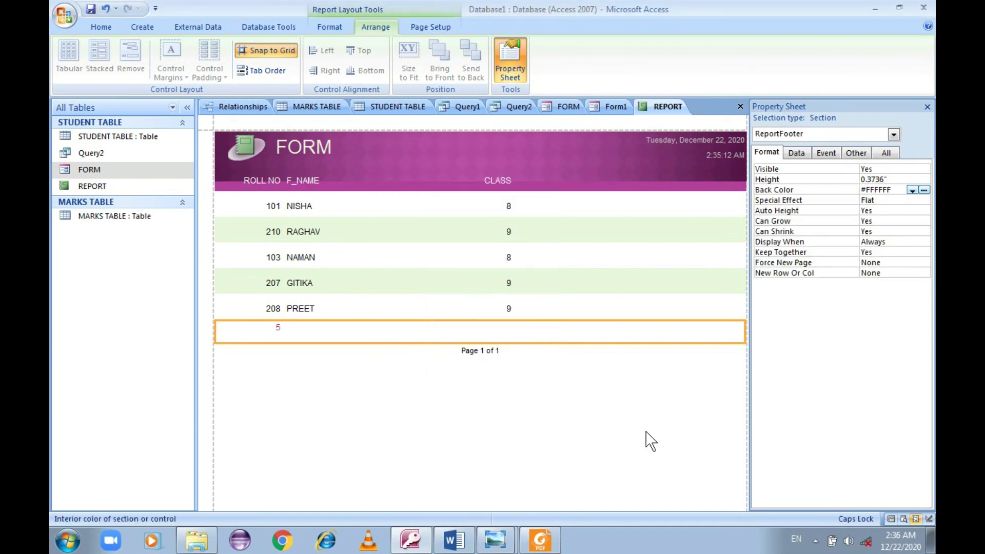
pyautogui.click(693, 446)
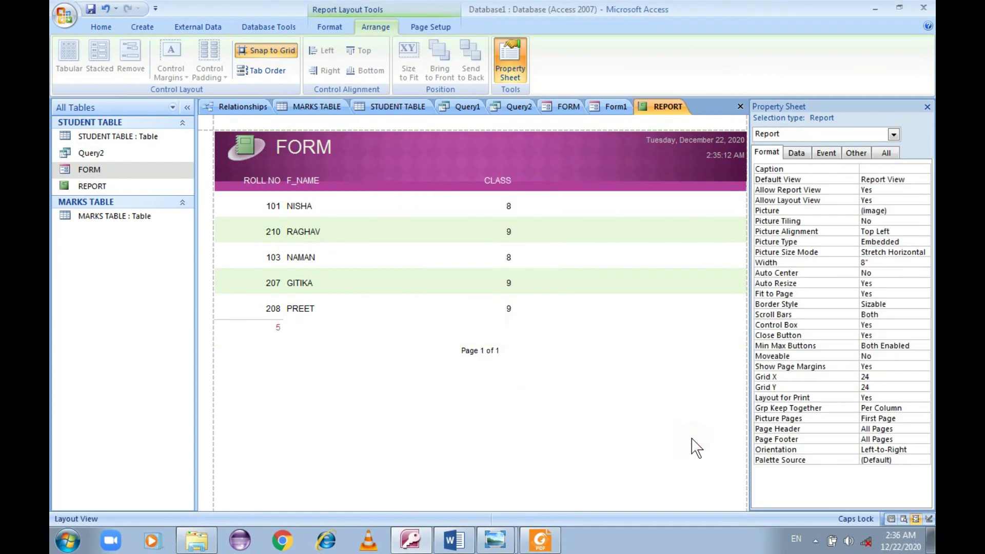
# - Try to choose a replacement logo picture for the report from the Slide Shows folder in My Pictures, and cancel
pyautogui.click(331, 28)
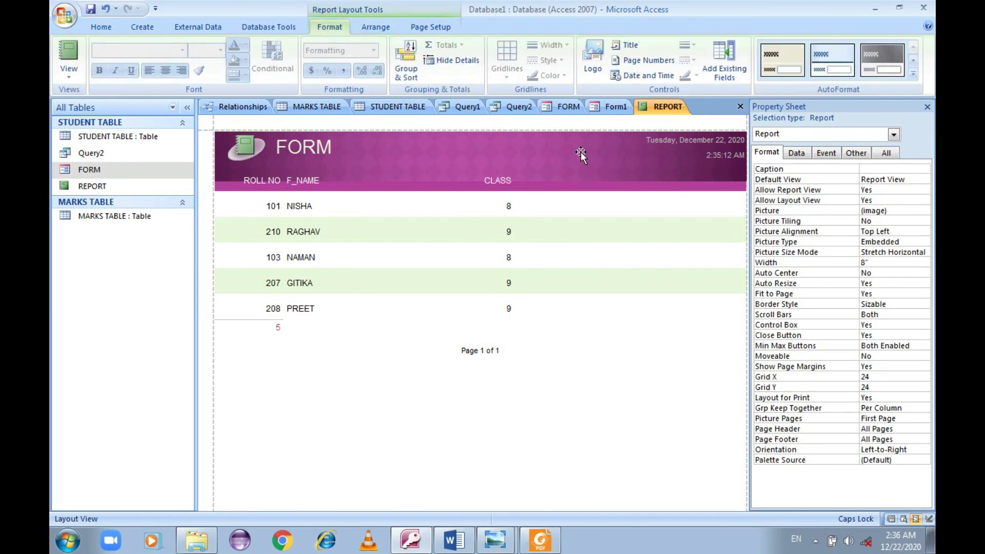
pyautogui.click(588, 48)
pyautogui.click(172, 462)
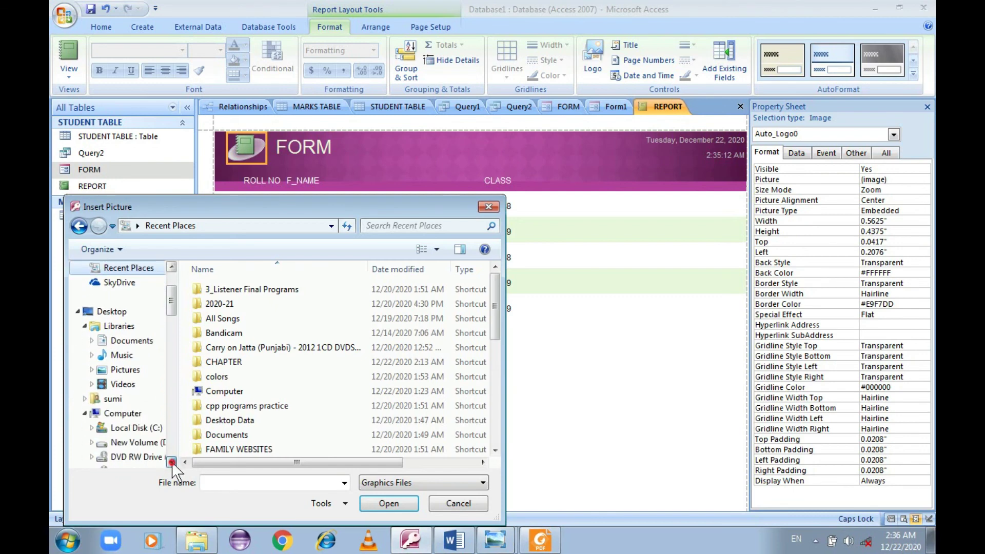
pyautogui.click(91, 369)
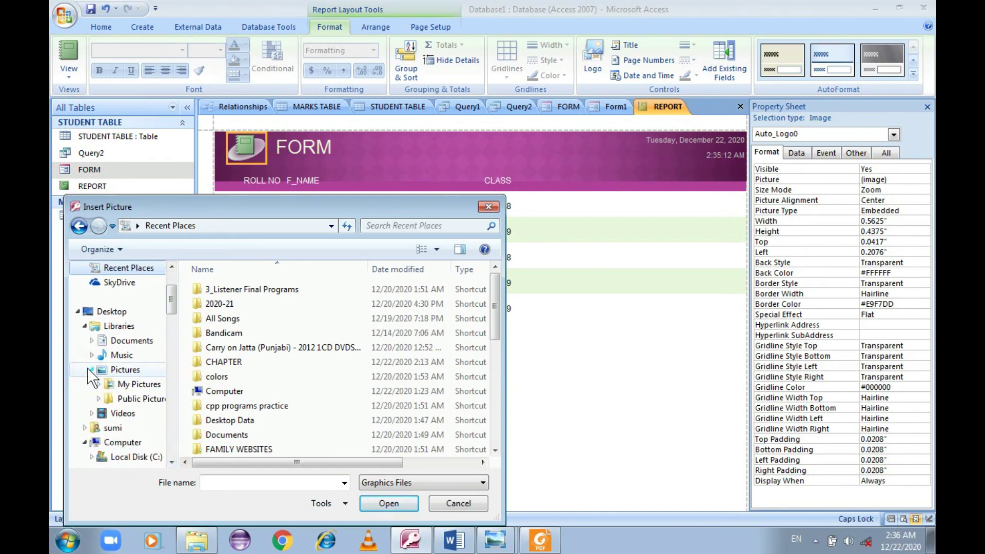
pyautogui.click(139, 389)
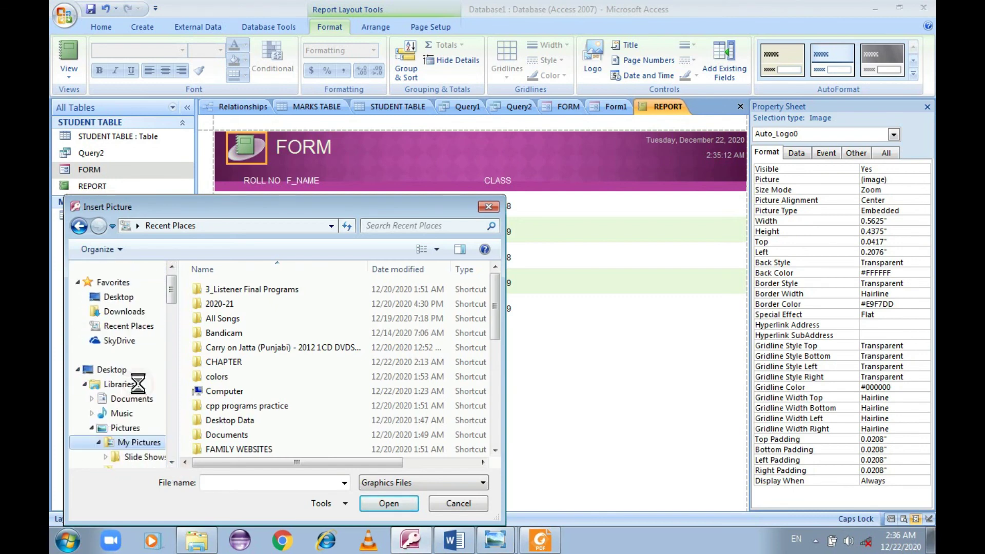
pyautogui.doubleClick(256, 328)
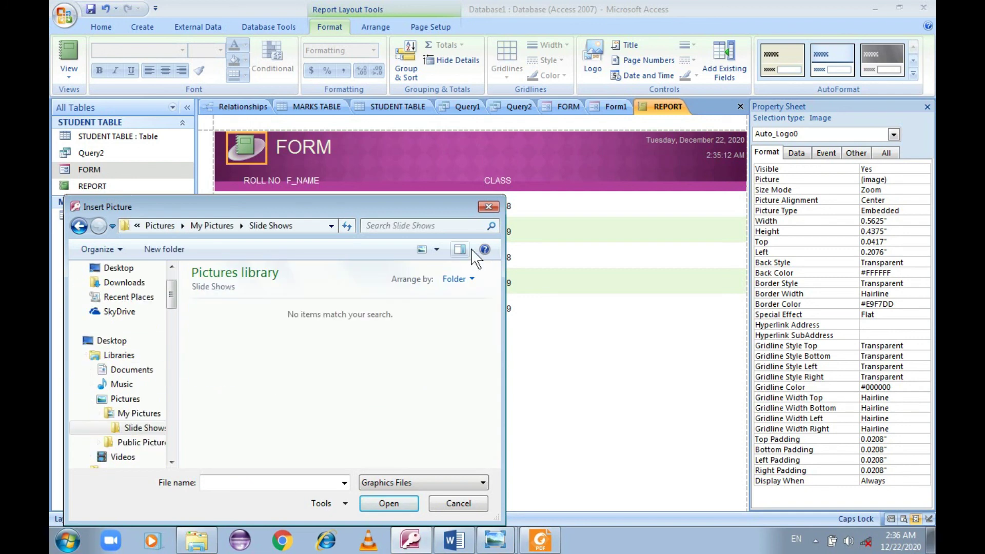
pyautogui.click(488, 205)
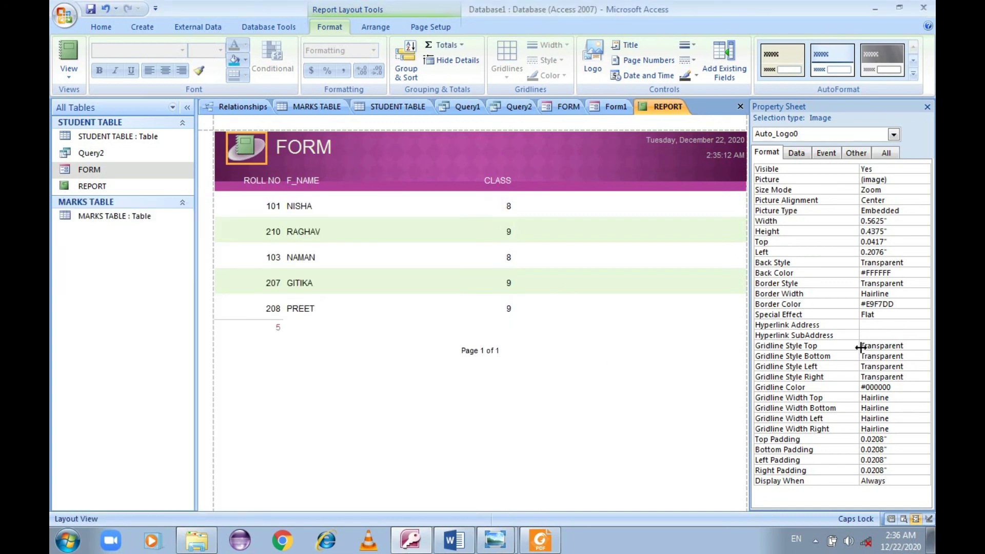
pyautogui.click(610, 394)
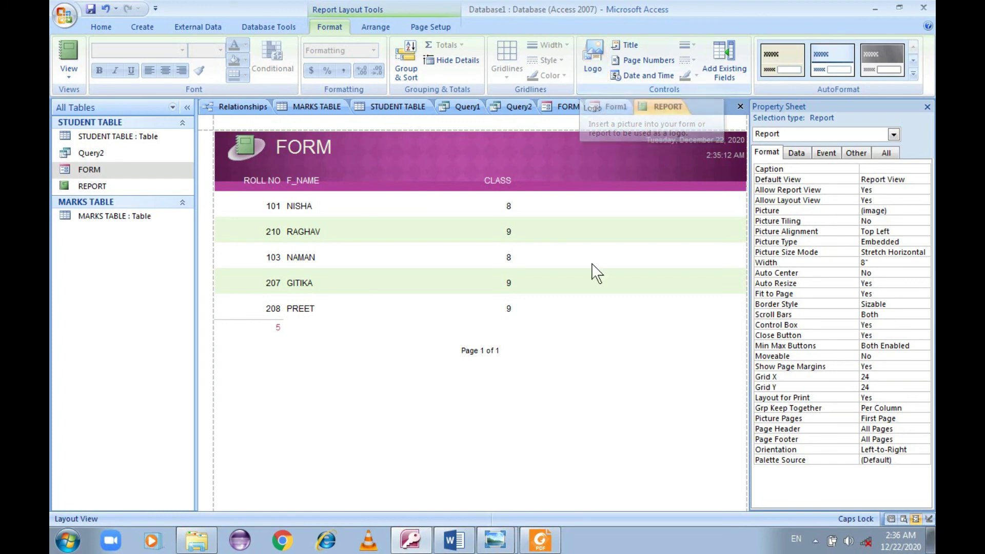
pyautogui.click(610, 397)
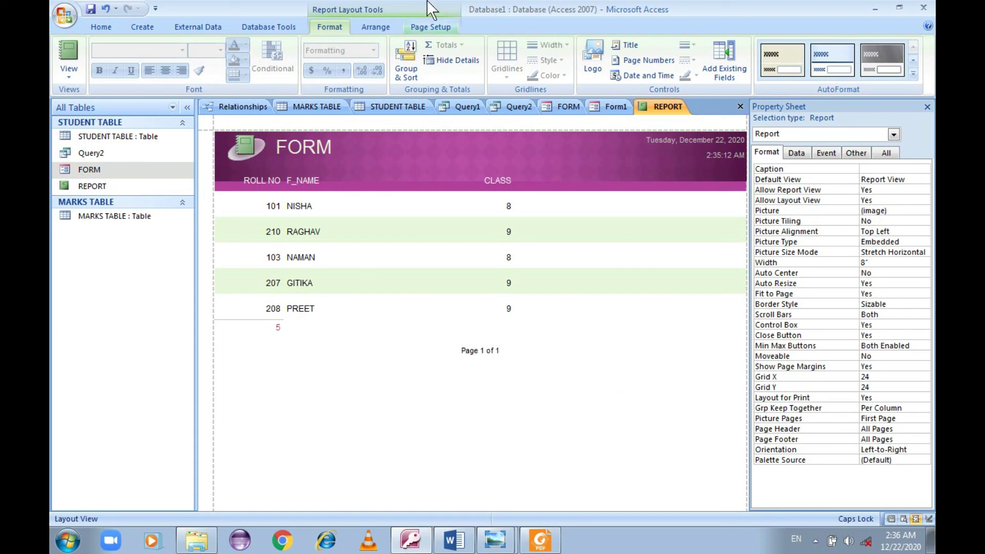
# - Bring up the report's page setup options, check the printing instructions in the Foxit Reader textbook, and return to Access
pyautogui.click(429, 28)
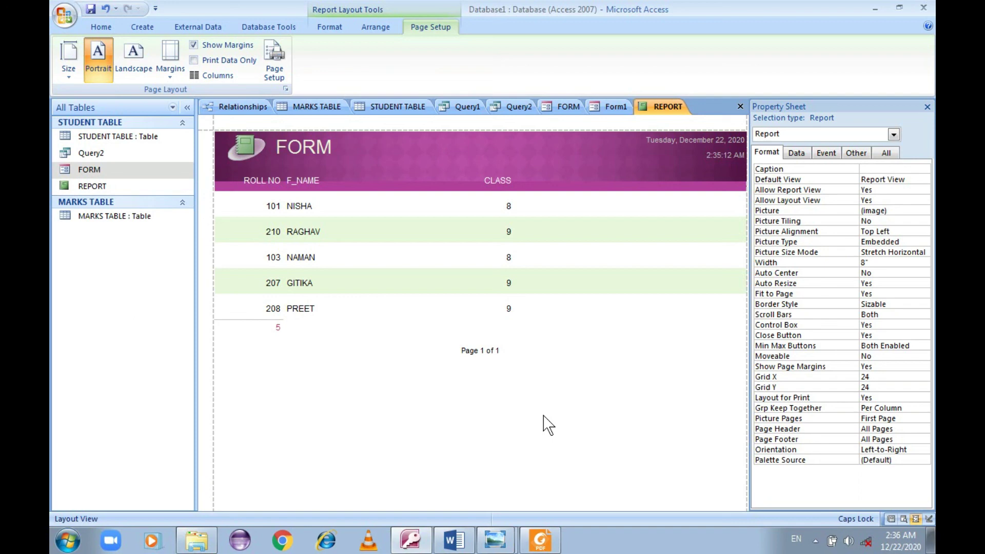
pyautogui.hotkey('alt', 'Tab')
pyautogui.scroll(-5, 557, 221)
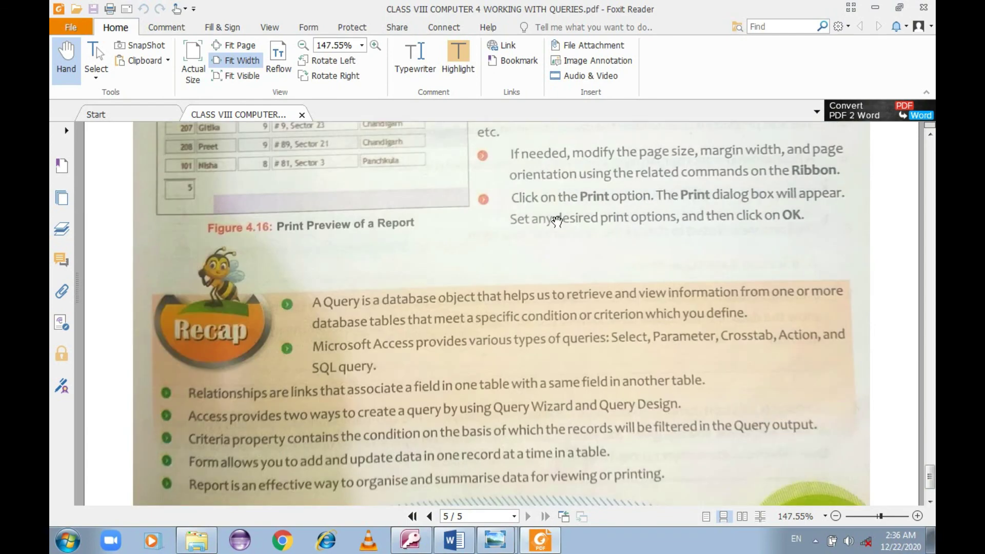
pyautogui.scroll(5, 514, 238)
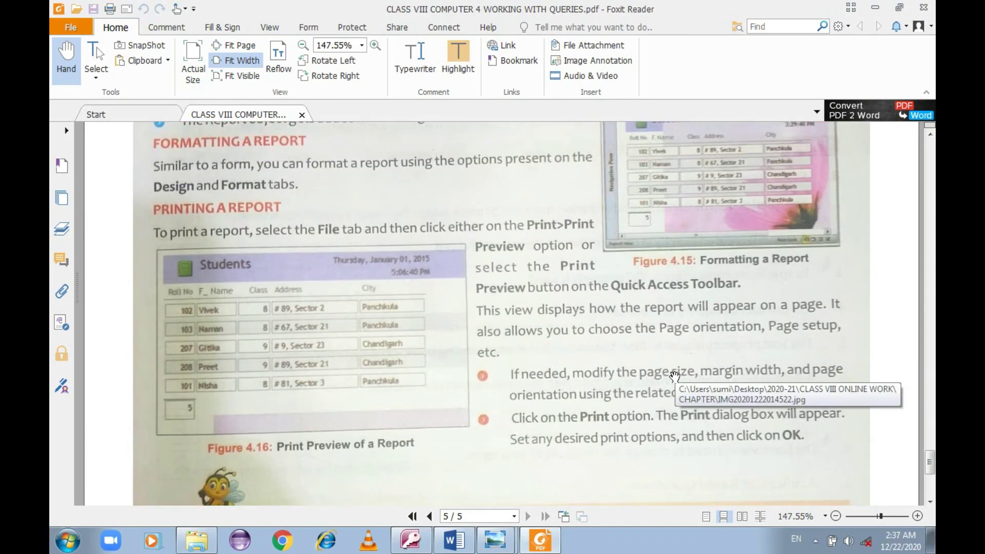
pyautogui.hotkey('alt', 'Tab')
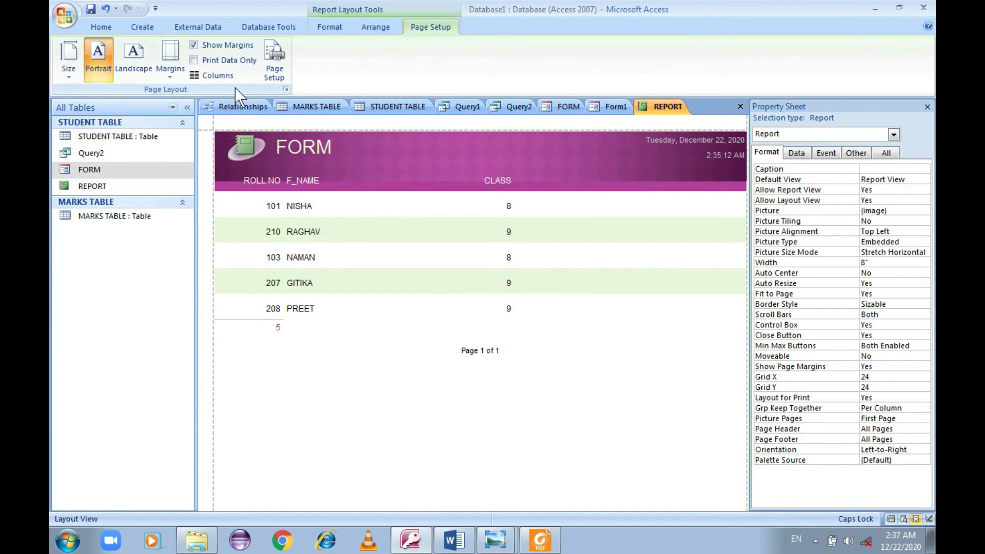
# - Look over the margin presets, try A4 as REPORT's paper size and set it back to Letter
pyautogui.click(175, 77)
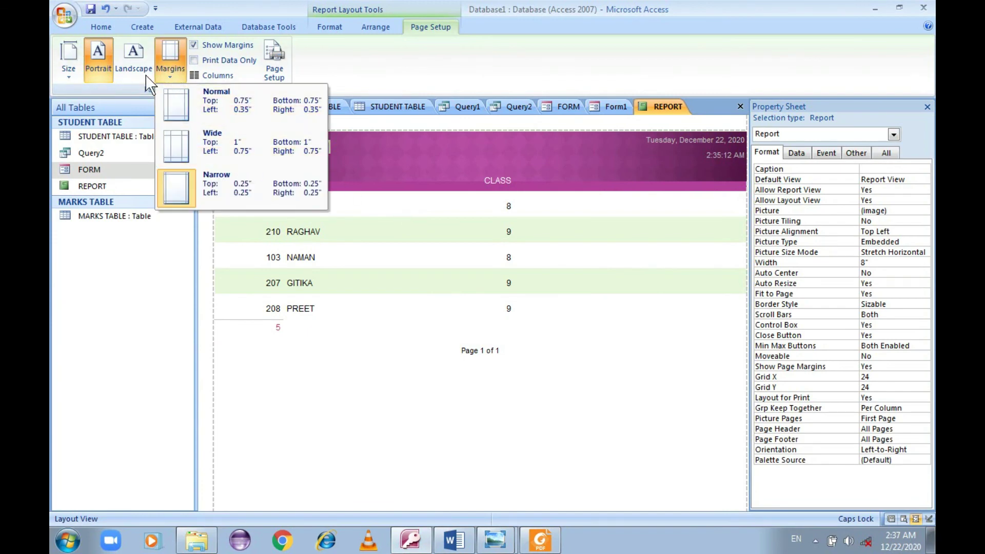
pyautogui.click(71, 77)
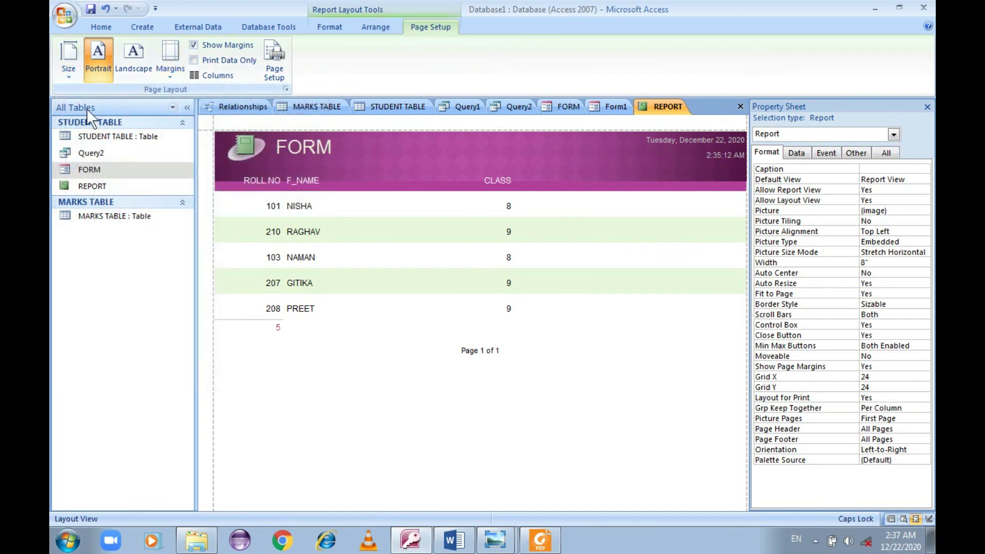
pyautogui.click(87, 109)
pyautogui.click(75, 75)
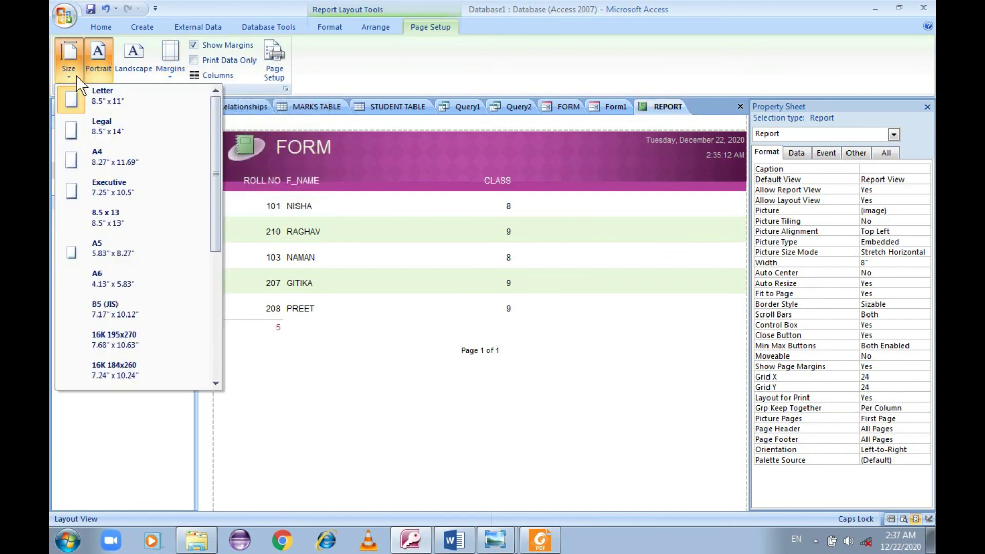
pyautogui.click(134, 167)
pyautogui.click(132, 162)
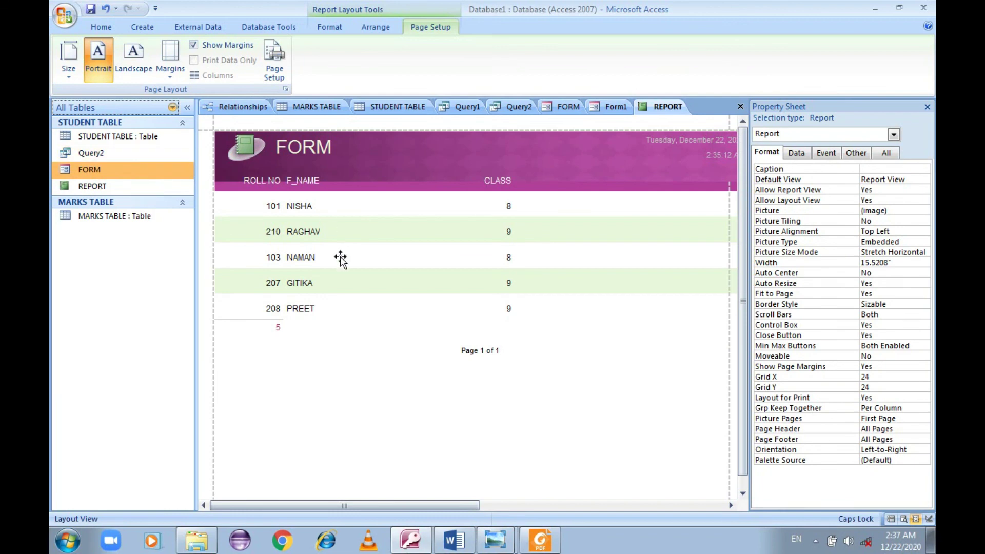
pyautogui.click(69, 64)
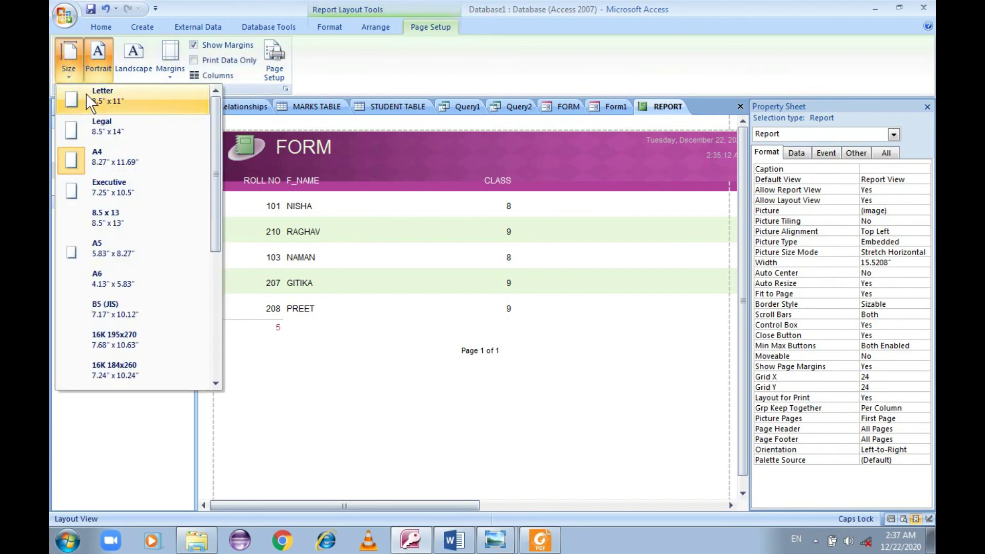
pyautogui.click(104, 99)
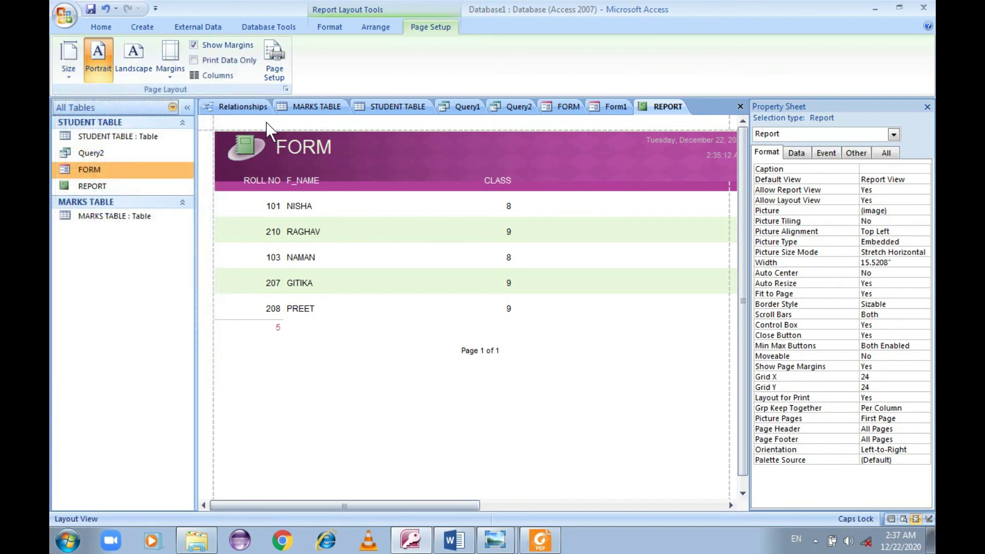
# - Set the paper size to A4 in FORM's Page Setup dialog, reviewing its column and margin settings
pyautogui.click(275, 81)
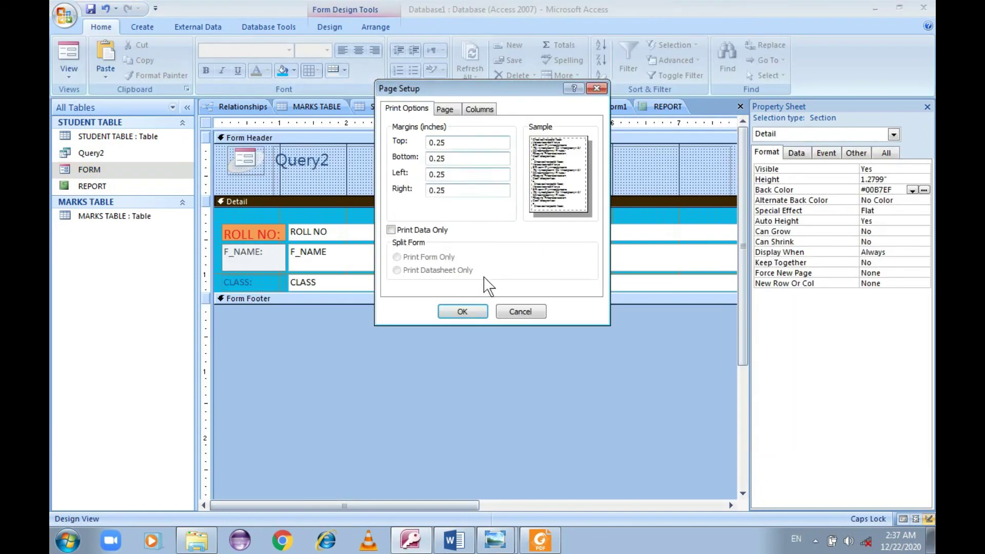
pyautogui.click(445, 109)
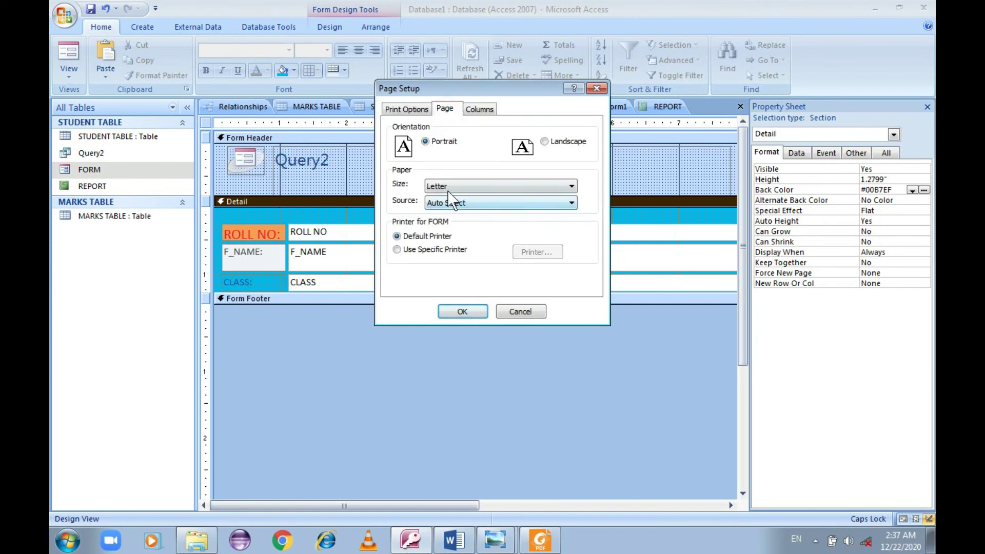
pyautogui.click(451, 186)
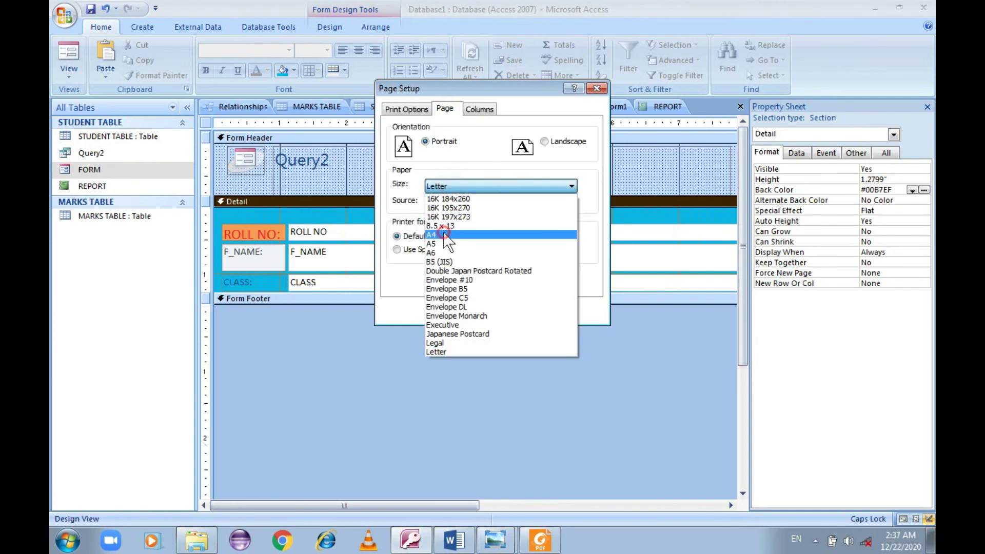
pyautogui.click(440, 230)
pyautogui.click(479, 109)
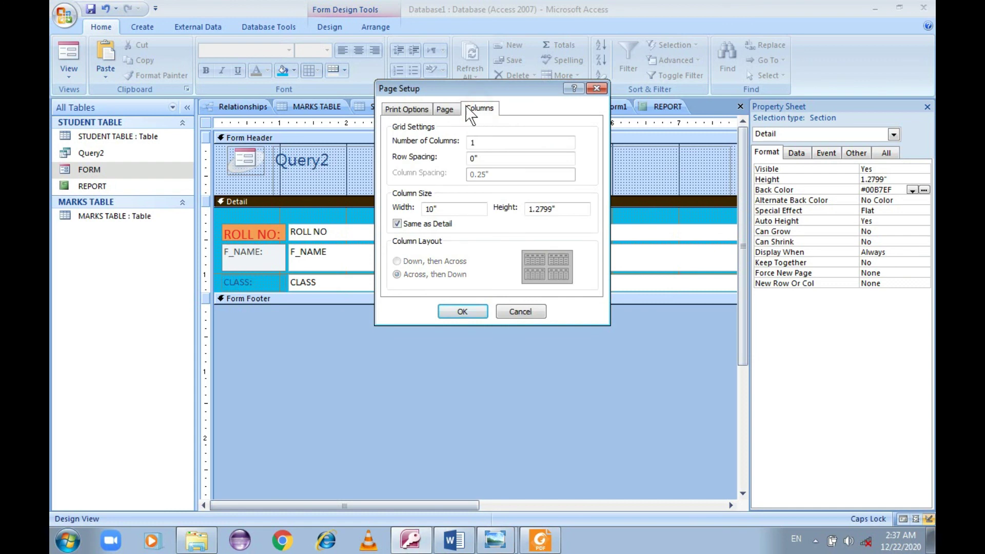
pyautogui.click(419, 109)
pyautogui.click(458, 311)
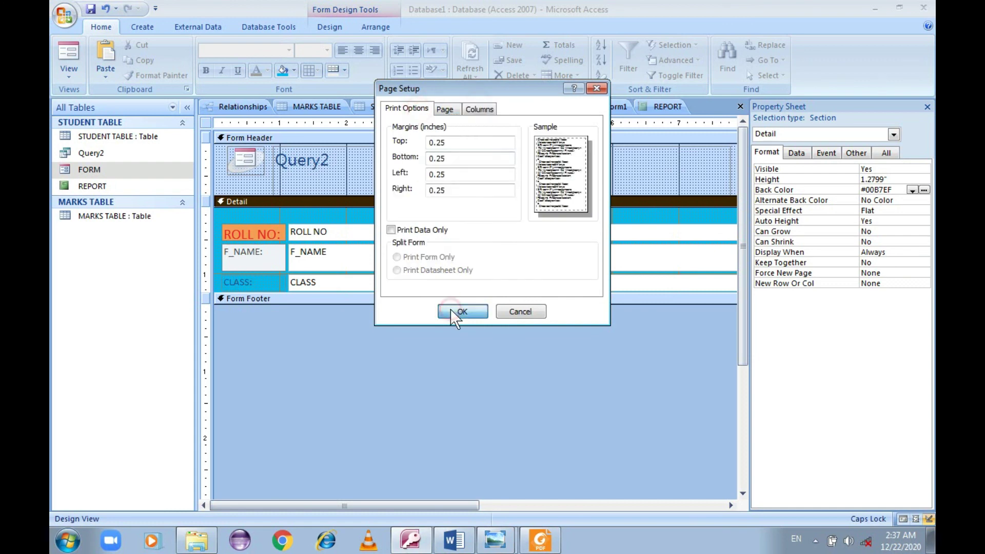
# - Return to REPORT, view its Print dialog options and cancel without printing
pyautogui.click(665, 106)
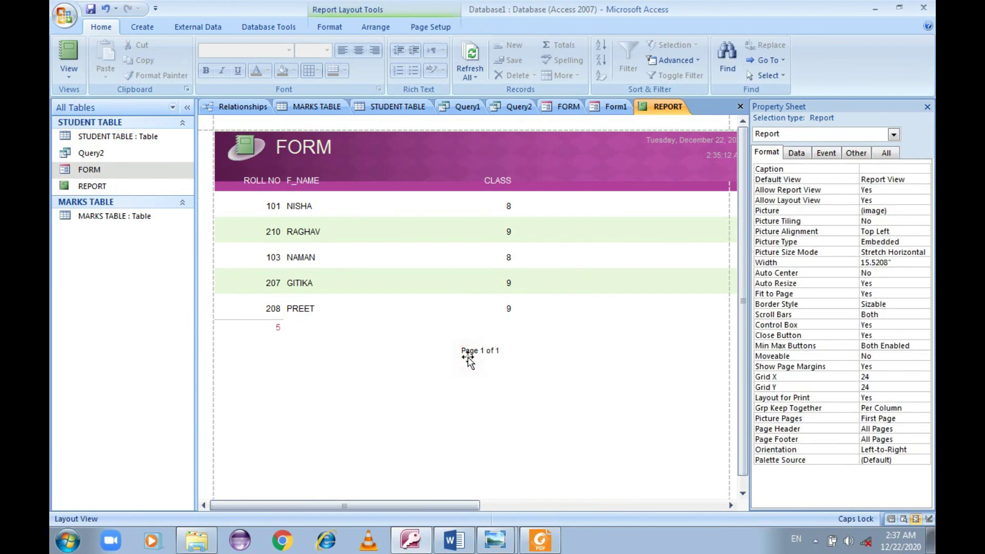
pyautogui.hotkey('ctrl', 'p')
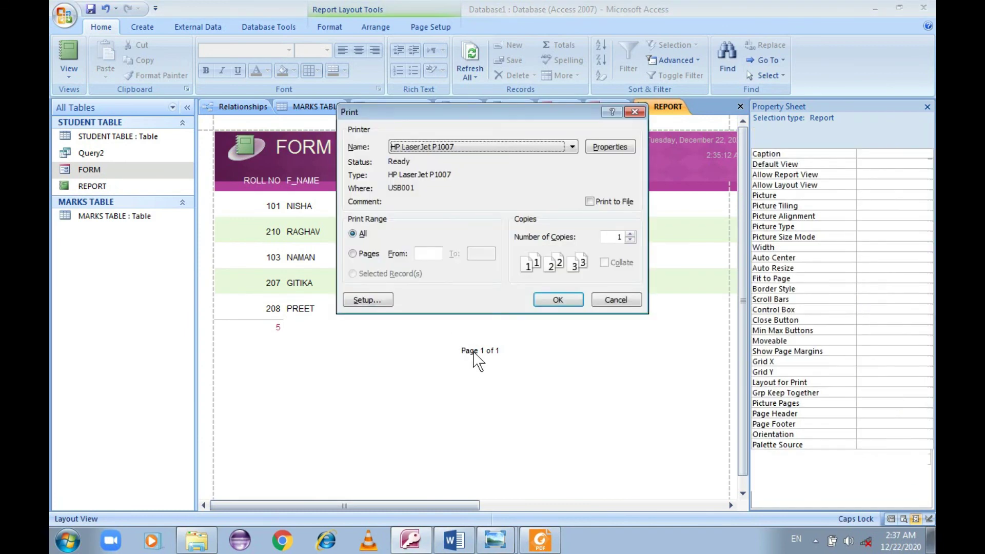
pyautogui.click(613, 300)
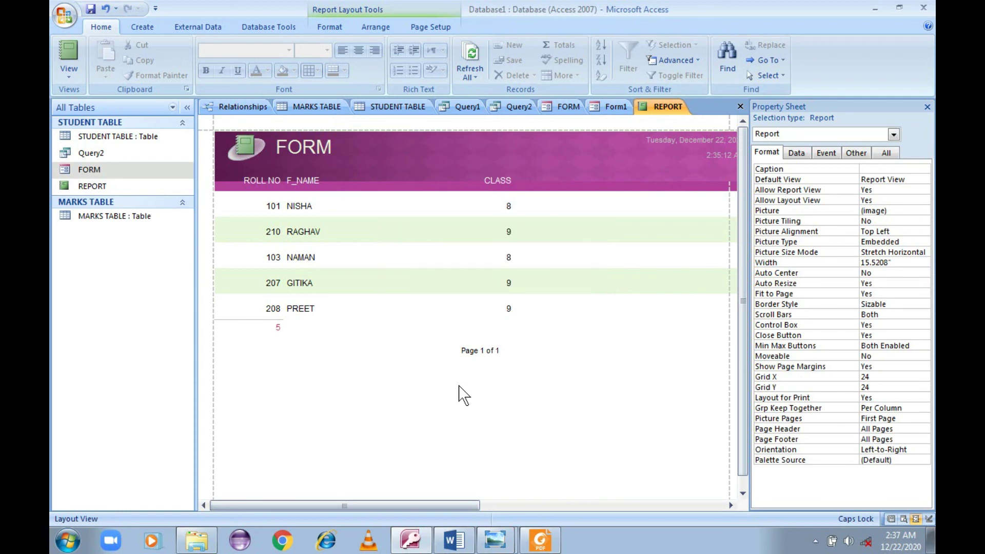
# - Switch to the textbook PDF in Foxit Reader and review the report printing, recap and report creation sections
pyautogui.hotkey('alt', 'Tab')
pyautogui.moveTo(540, 357); pyautogui.dragTo(541, 250)
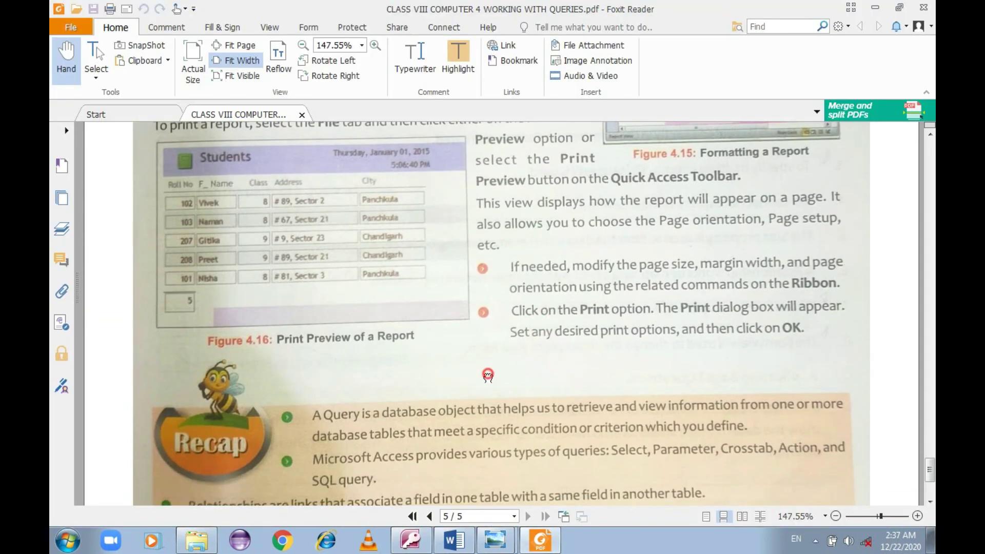
pyautogui.scroll(-2, 488, 377)
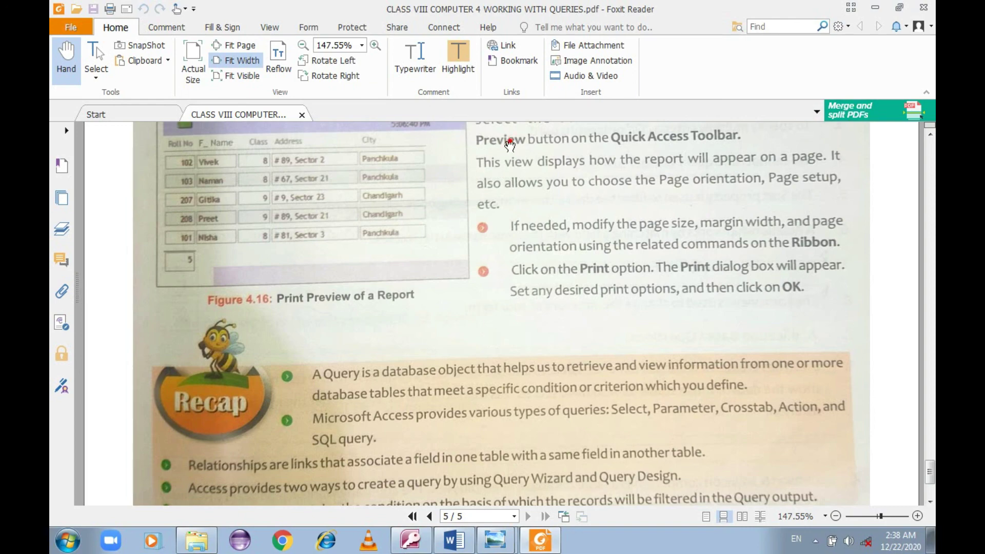
pyautogui.scroll(5, 508, 231)
pyautogui.scroll(3, 510, 359)
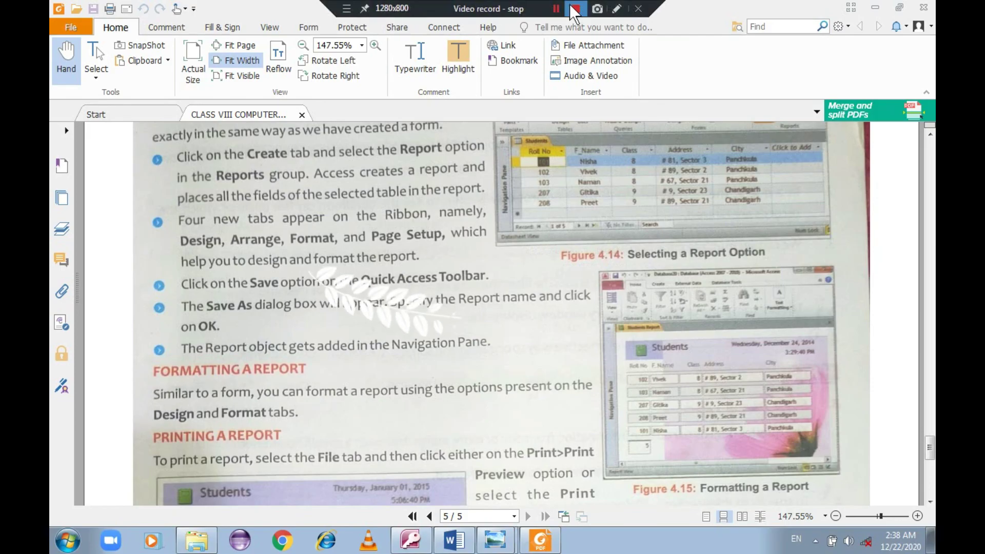
pyautogui.click(573, 8)
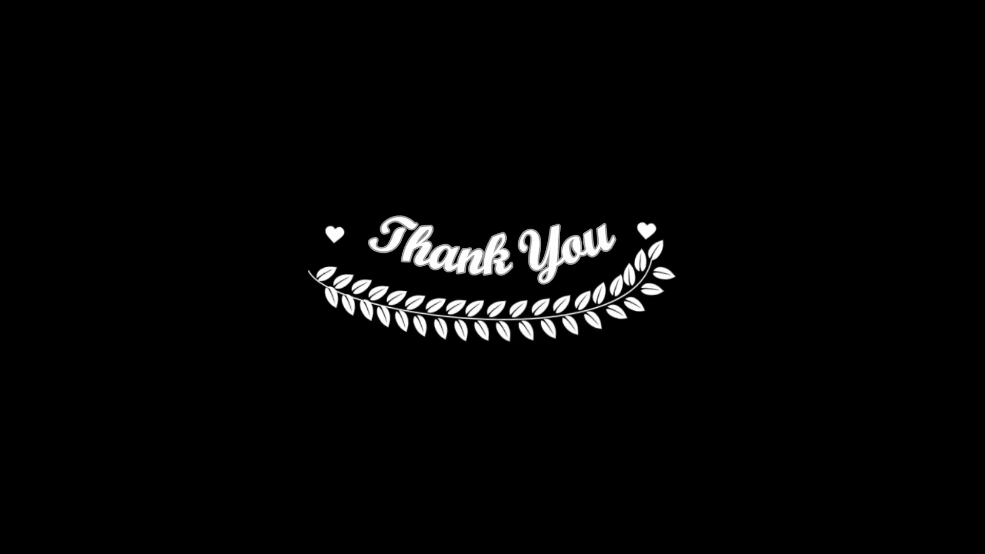